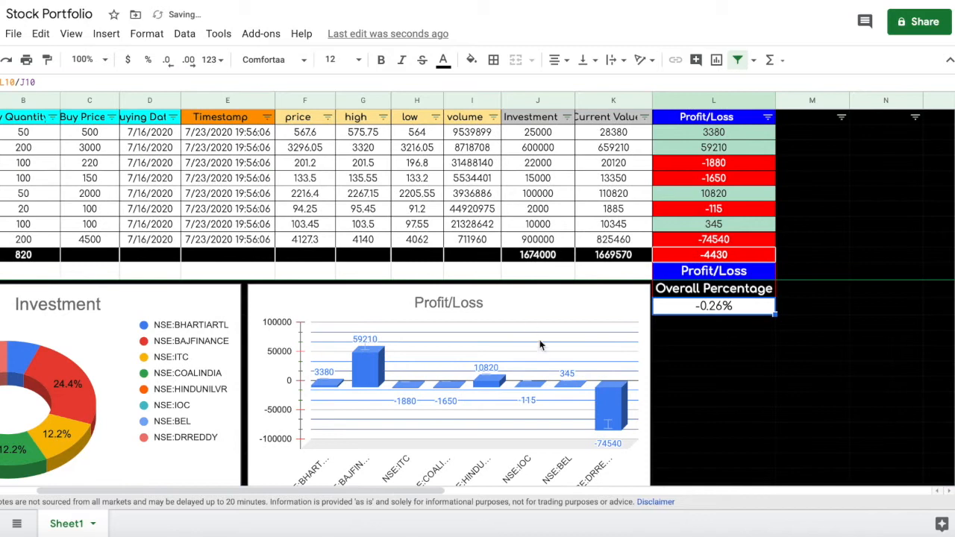
{"action": "scroll", "coordinate": [719, 368], "scroll_direction": "left", "scroll_amount": 3}
{"action": "scroll", "coordinate": [720, 368], "scroll_direction": "down", "scroll_amount": 1}
{"action": "scroll", "coordinate": [720, 368], "scroll_direction": "down", "scroll_amount": 1}
{"action": "scroll", "coordinate": [720, 368], "scroll_direction": "up", "scroll_amount": 2}
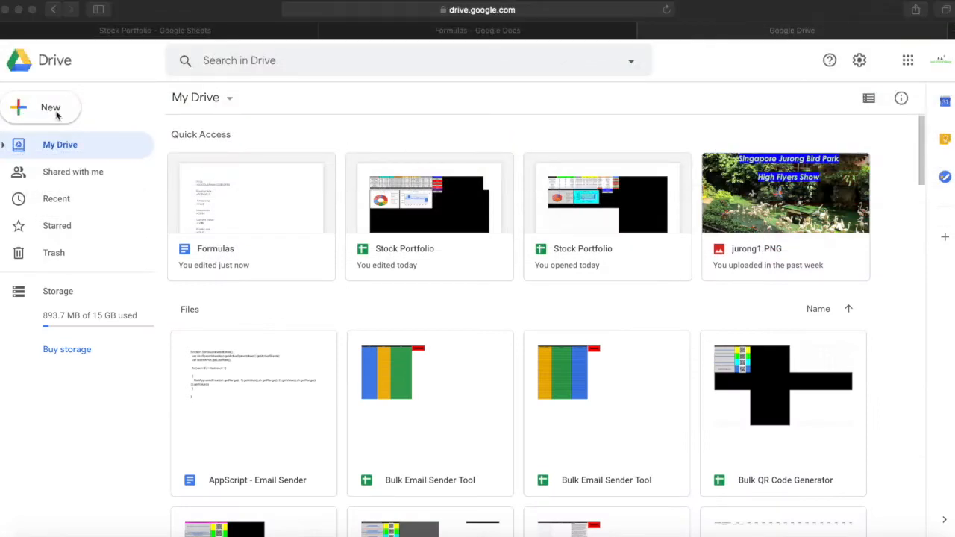
Create a blank Google Sheets spreadsheet from Google Drive and name it "Stock Poortfoolio"
{"action": "left_click", "coordinate": [51, 109]}
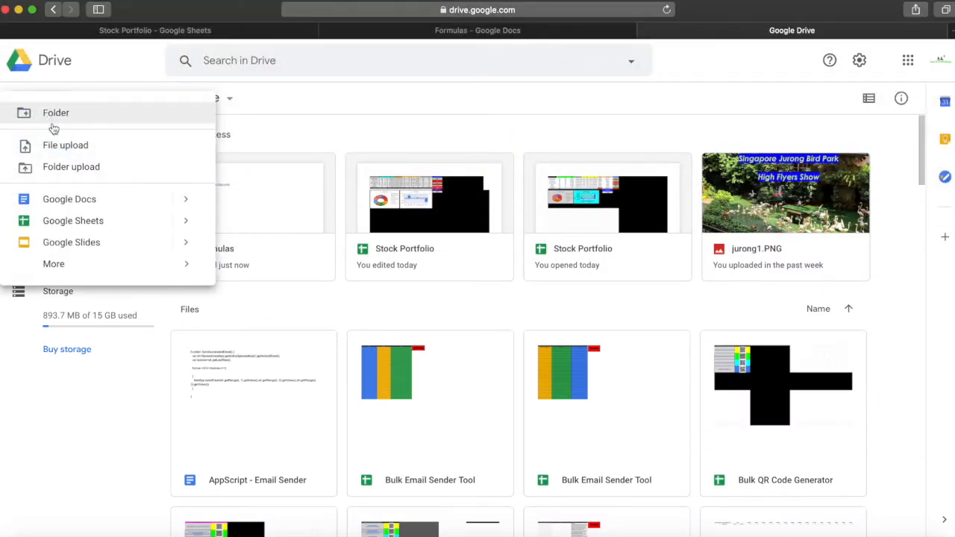
{"action": "left_click", "coordinate": [94, 224]}
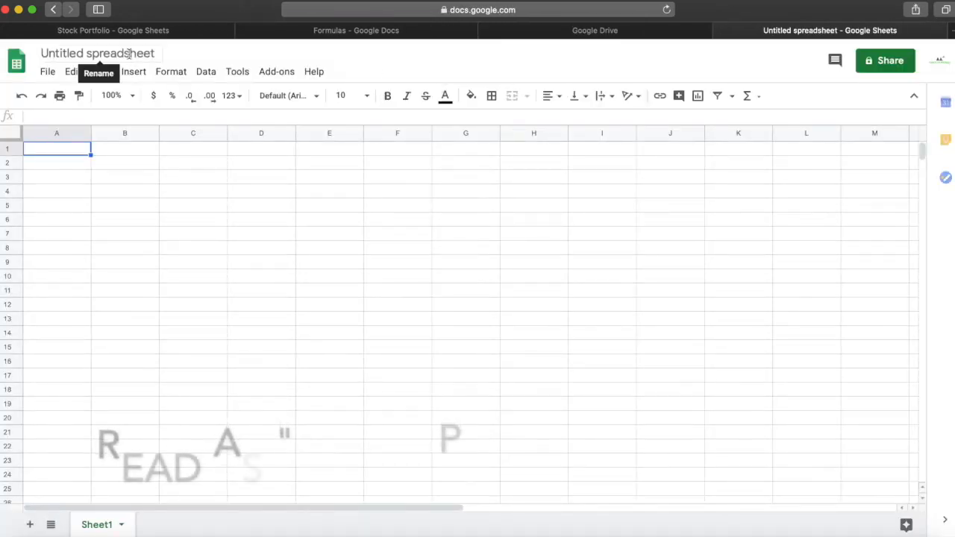
{"action": "left_click", "coordinate": [129, 54]}
{"action": "type", "text": "S"}
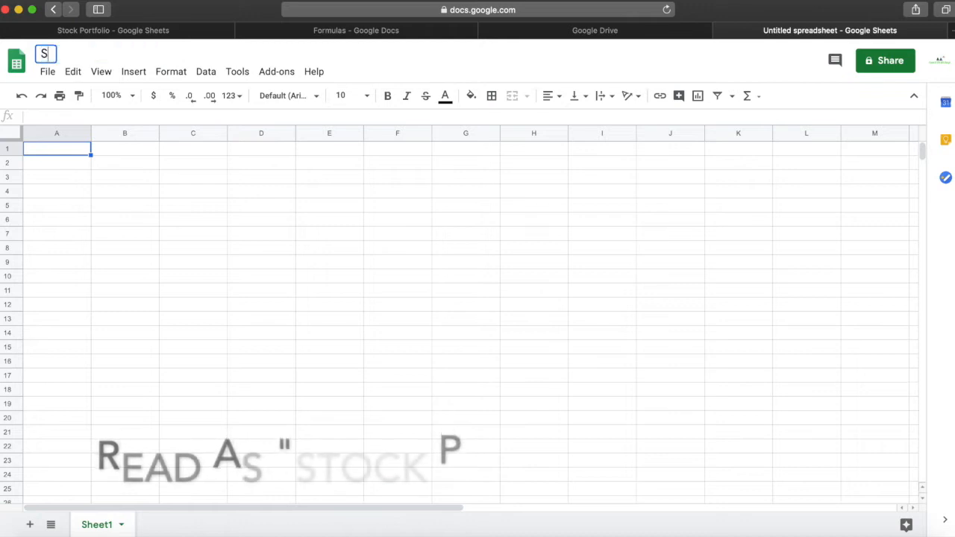
{"action": "type", "text": "tock"}
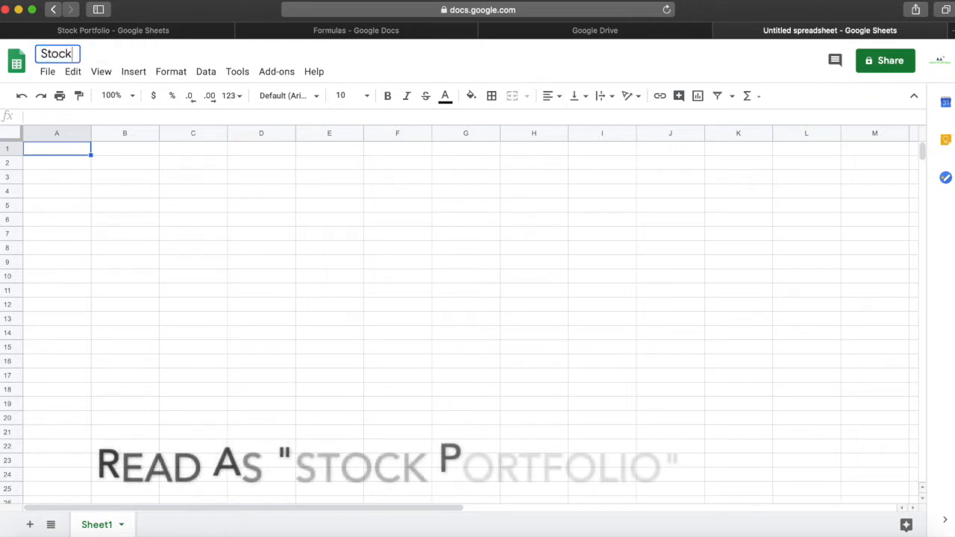
{"action": "type", "text": " Poortfoolio"}
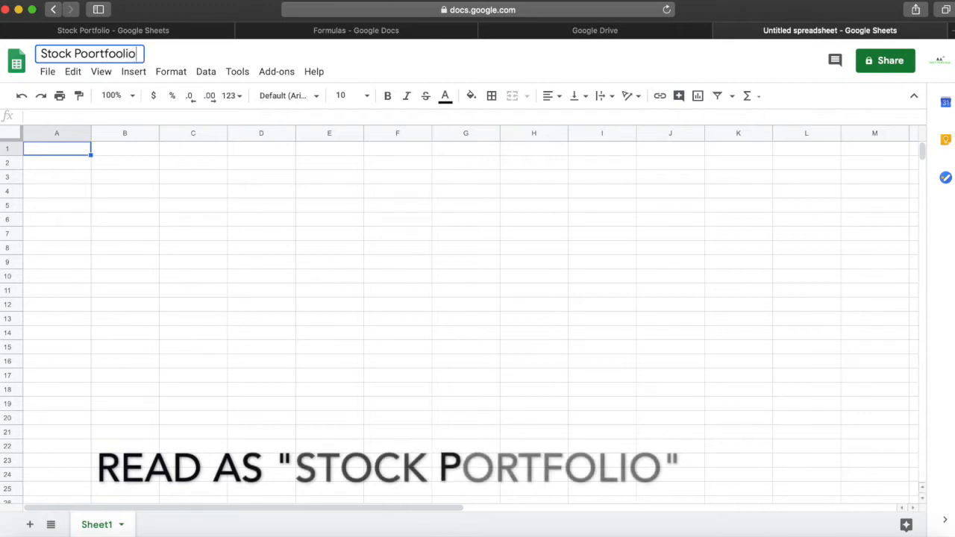
{"action": "left_click", "coordinate": [123, 151]}
{"action": "left_click", "coordinate": [82, 155]}
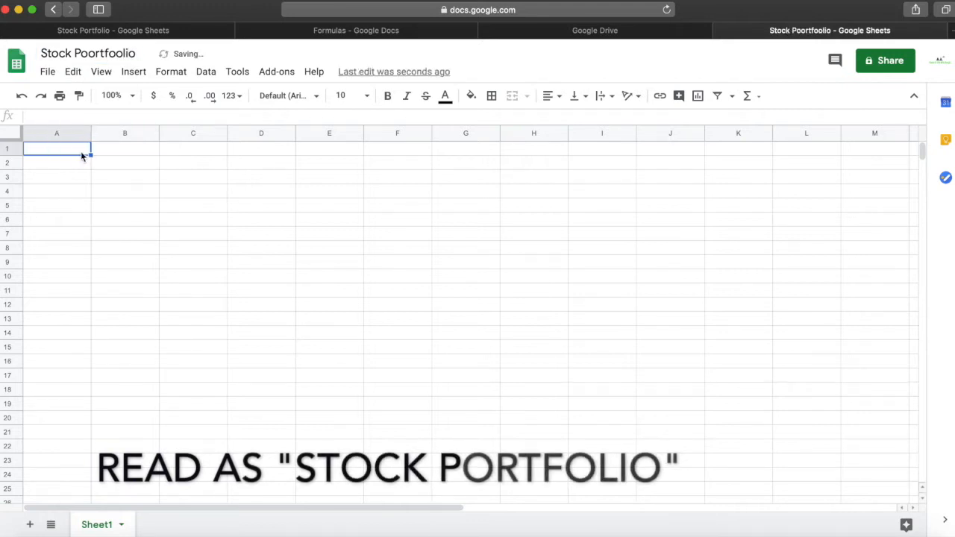
Close Google Drive and copy the "Ticker" heading from the Formulas document into cell A1 of the new spreadsheet
{"action": "left_click", "coordinate": [508, 33]}
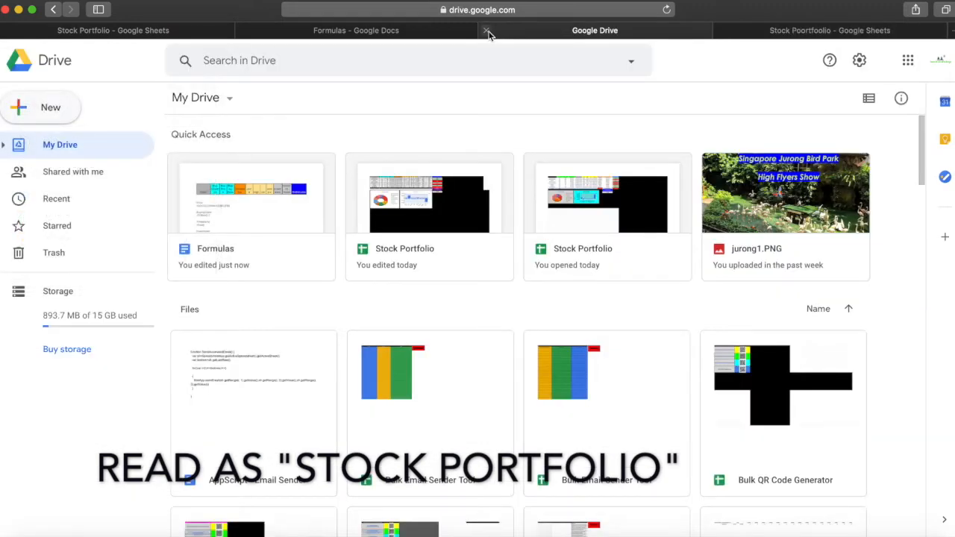
{"action": "left_click", "coordinate": [486, 31]}
{"action": "left_click", "coordinate": [440, 32]}
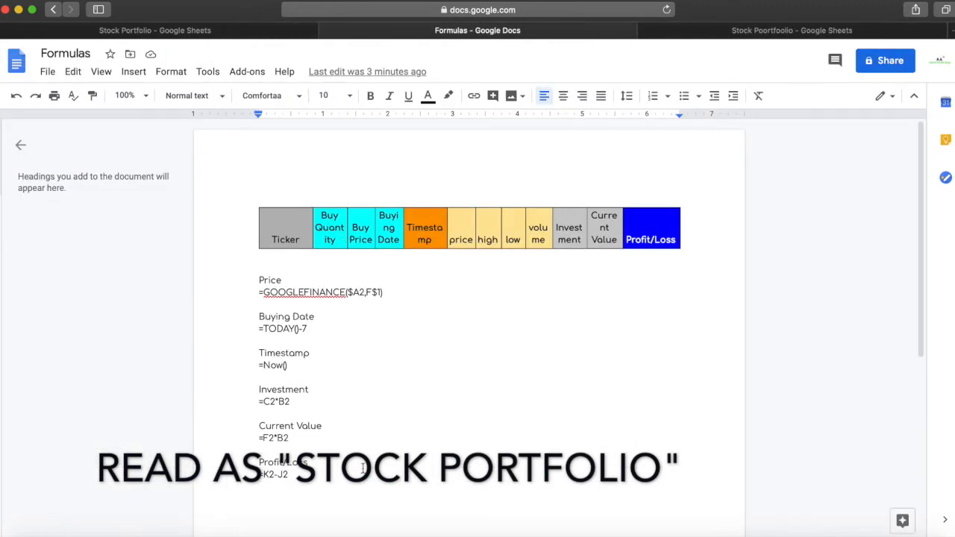
{"action": "left_click_drag", "start_coordinate": [300, 239], "coordinate": [274, 239]}
{"action": "key", "text": "super+c"}
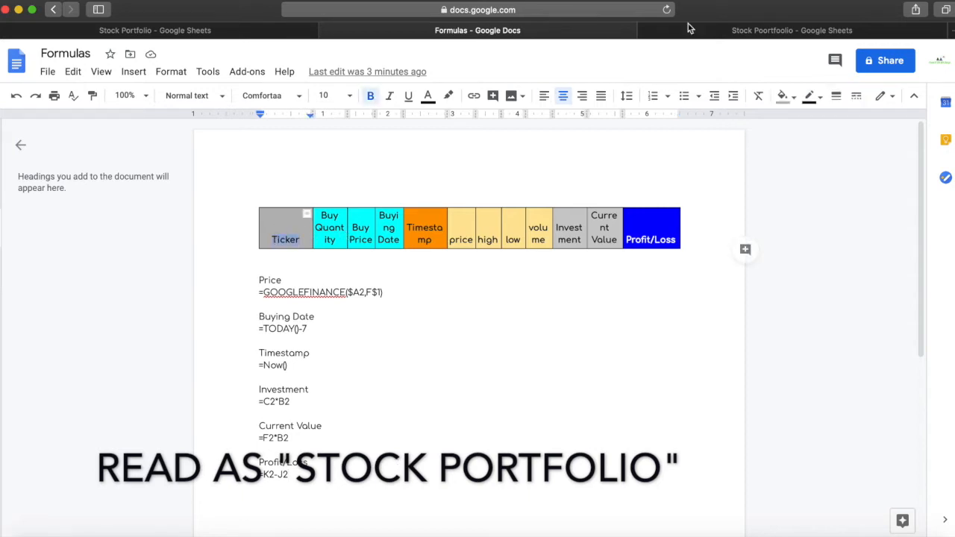
{"action": "left_click", "coordinate": [723, 32]}
{"action": "double_click", "coordinate": [83, 152]}
{"action": "key", "text": "super+v"}
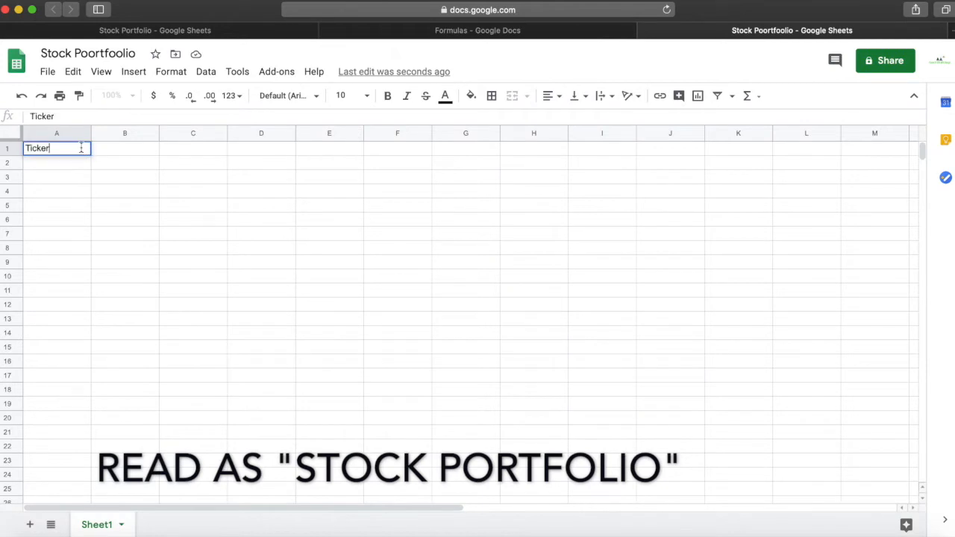
Copy the "Buy Quantity" heading from the Formulas document into cell B1 of the new spreadsheet
{"action": "left_click", "coordinate": [500, 31]}
{"action": "left_click_drag", "start_coordinate": [341, 243], "coordinate": [323, 217]}
{"action": "key", "text": "super+c"}
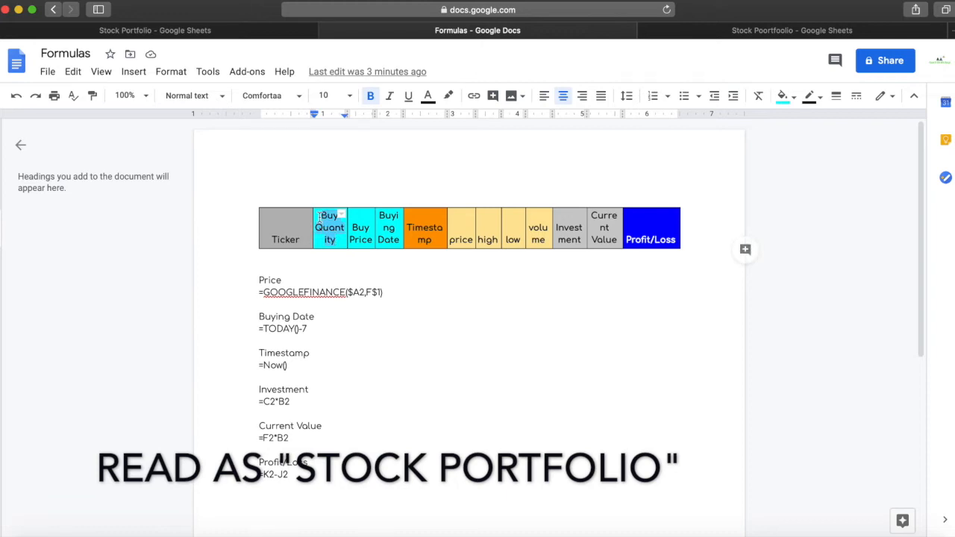
{"action": "left_click", "coordinate": [779, 30]}
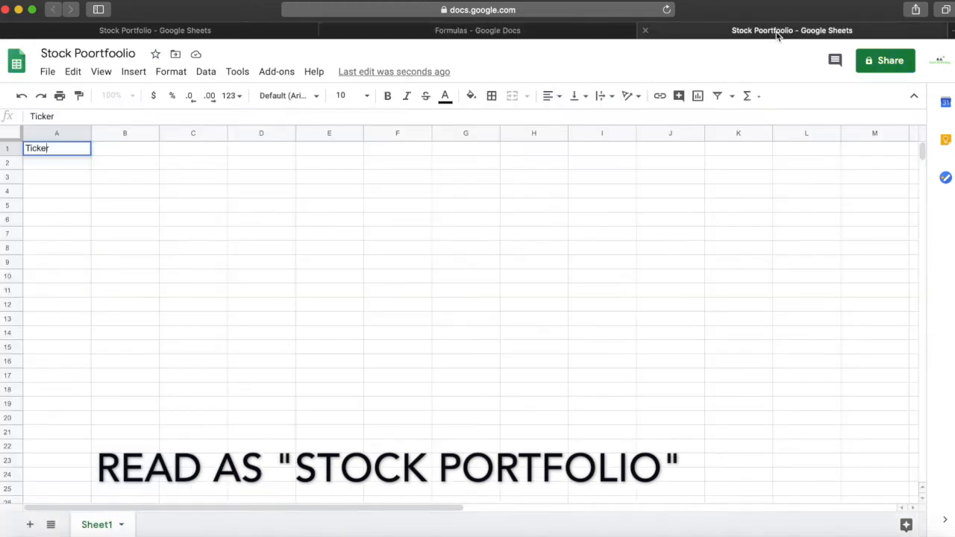
{"action": "double_click", "coordinate": [136, 148]}
{"action": "key", "text": "super+v"}
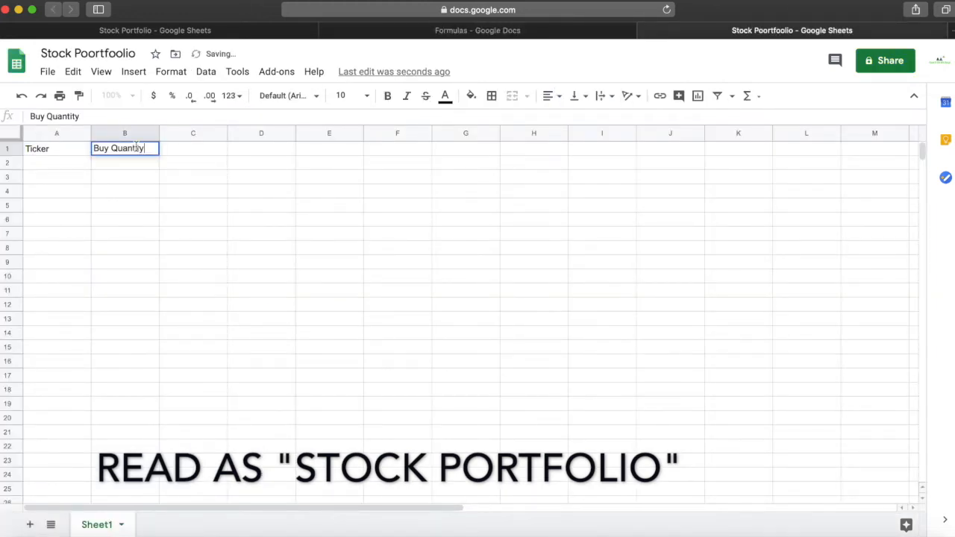
Copy the "Buy Price" heading from the Formulas document into cell C1 of the new spreadsheet
{"action": "left_click", "coordinate": [527, 30]}
{"action": "left_click_drag", "start_coordinate": [373, 241], "coordinate": [355, 228]}
{"action": "key", "text": "super+c"}
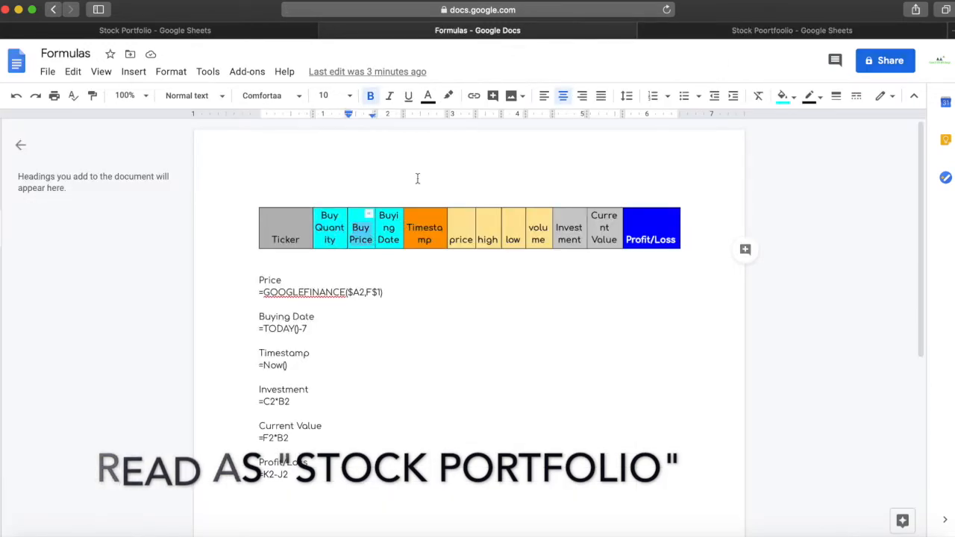
{"action": "left_click", "coordinate": [744, 32]}
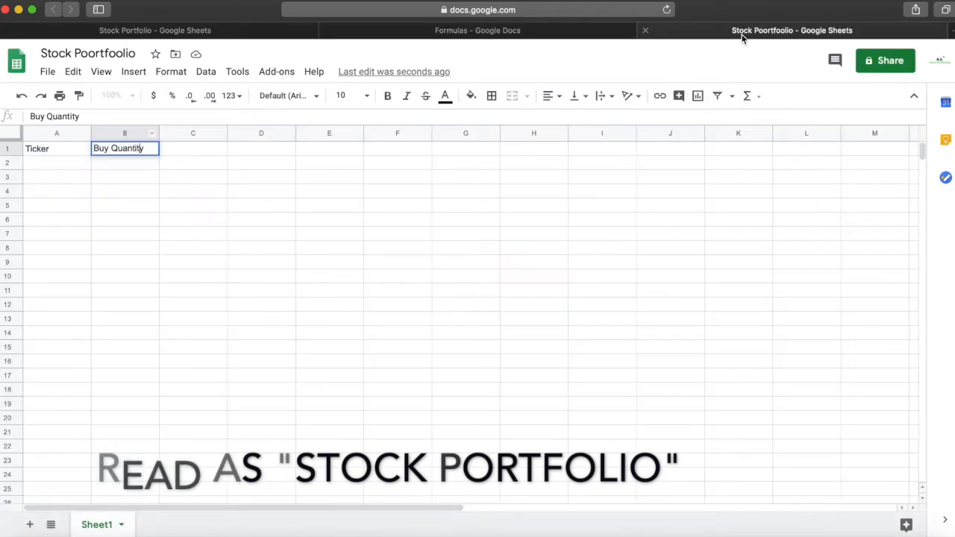
{"action": "left_click", "coordinate": [199, 147]}
{"action": "key", "text": "super+v"}
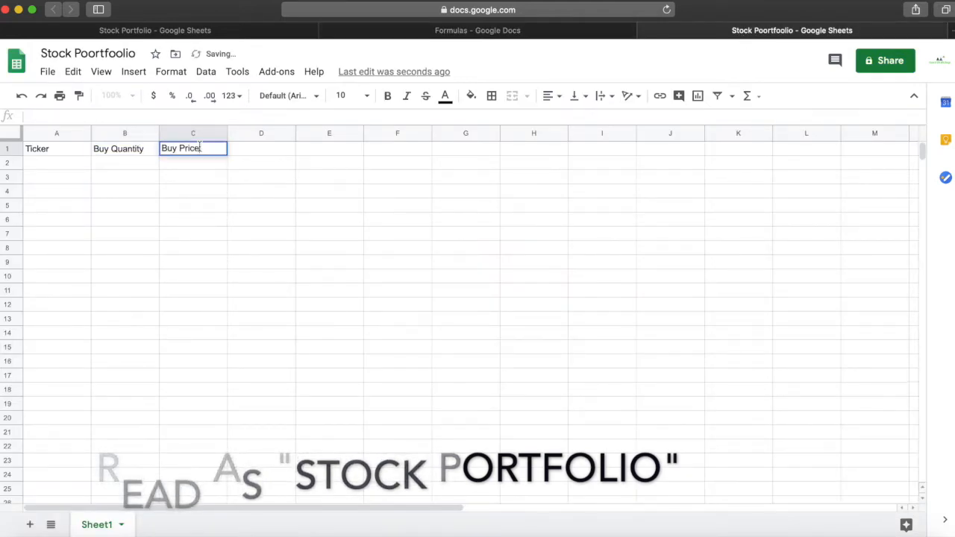
Copy the "Buying Date" heading from the Formulas document into cell D1 of the new spreadsheet
{"action": "left_click", "coordinate": [542, 36]}
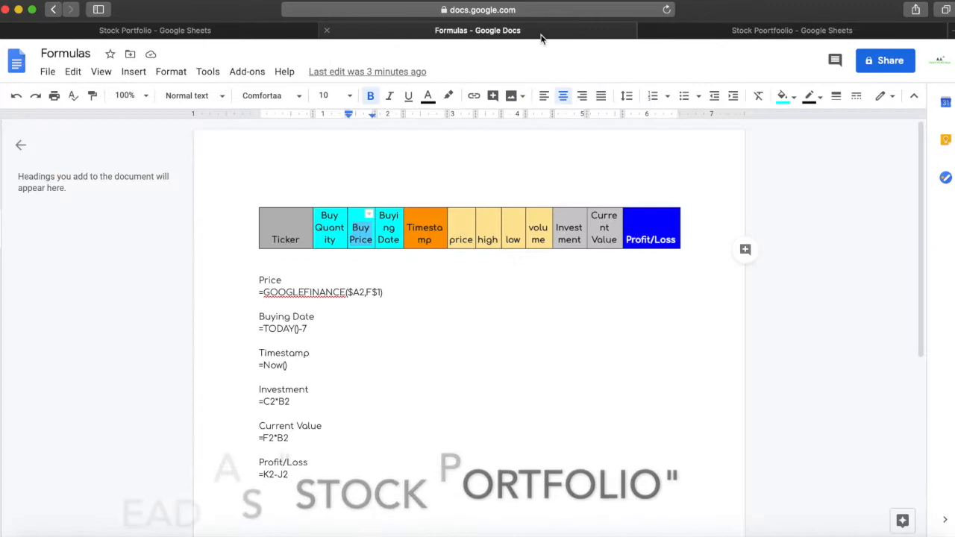
{"action": "left_click_drag", "start_coordinate": [401, 239], "coordinate": [381, 216]}
{"action": "key", "text": "cmd+c"}
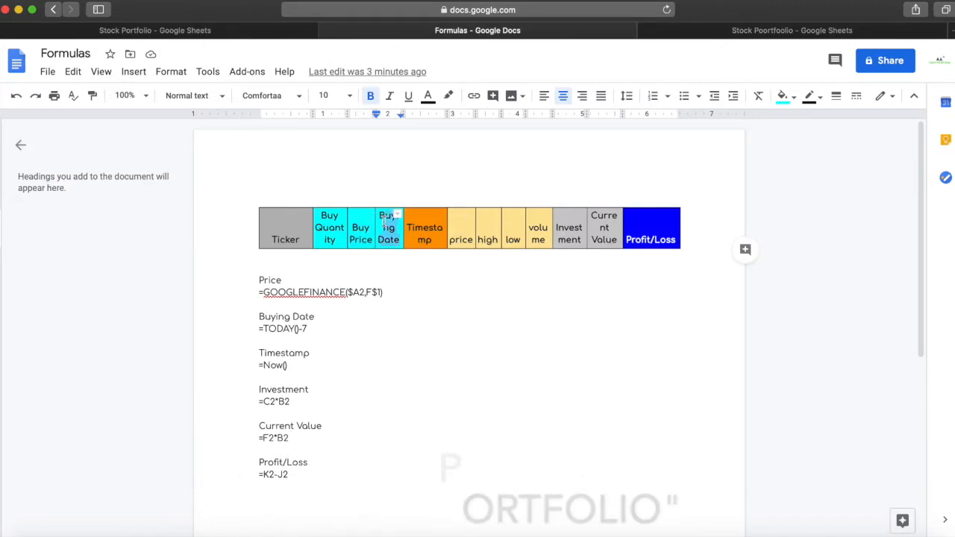
{"action": "left_click", "coordinate": [721, 34]}
{"action": "double_click", "coordinate": [284, 147]}
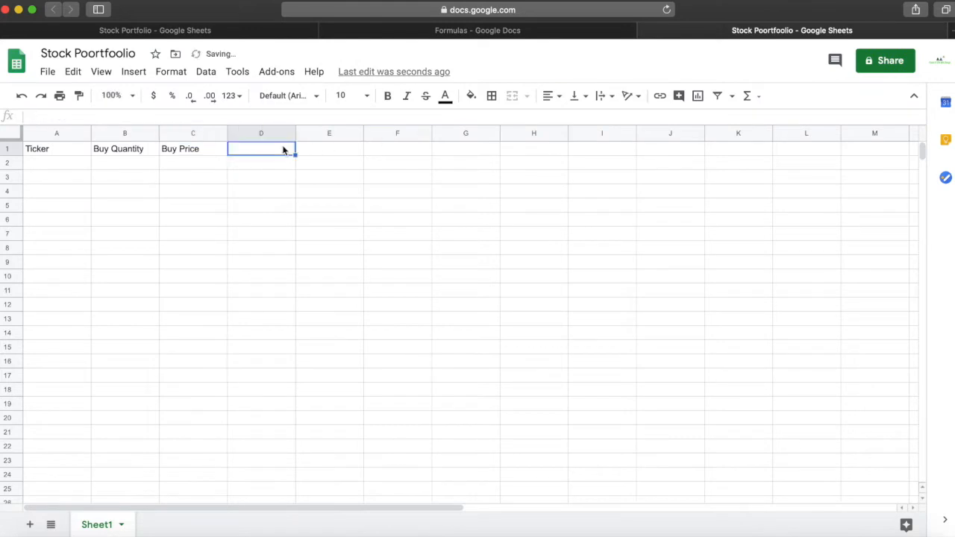
{"action": "key", "text": "cmd+v"}
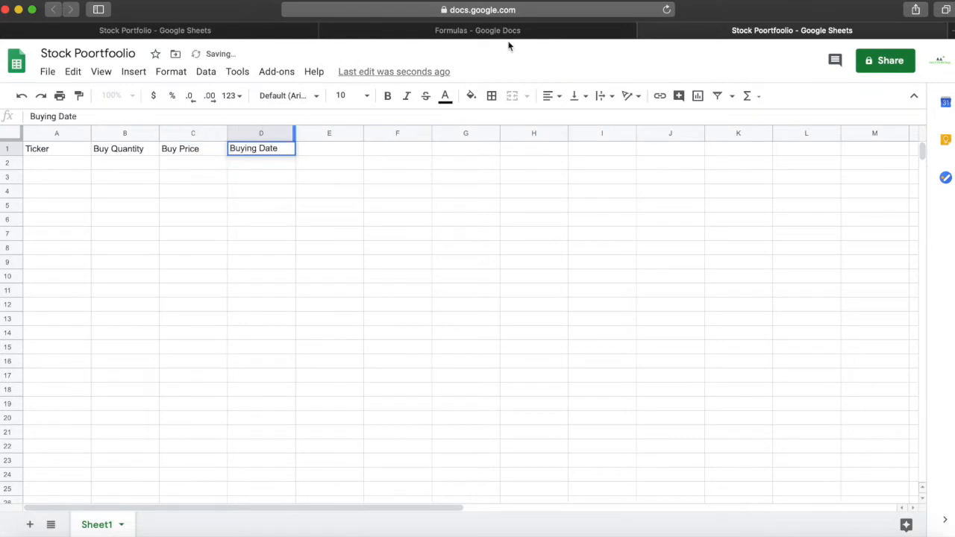
Copy the "Timestamp" heading from the Formulas document into cell E1 of the new spreadsheet
{"action": "left_click", "coordinate": [512, 33]}
{"action": "left_click_drag", "start_coordinate": [441, 244], "coordinate": [407, 233]}
{"action": "key", "text": "super+c"}
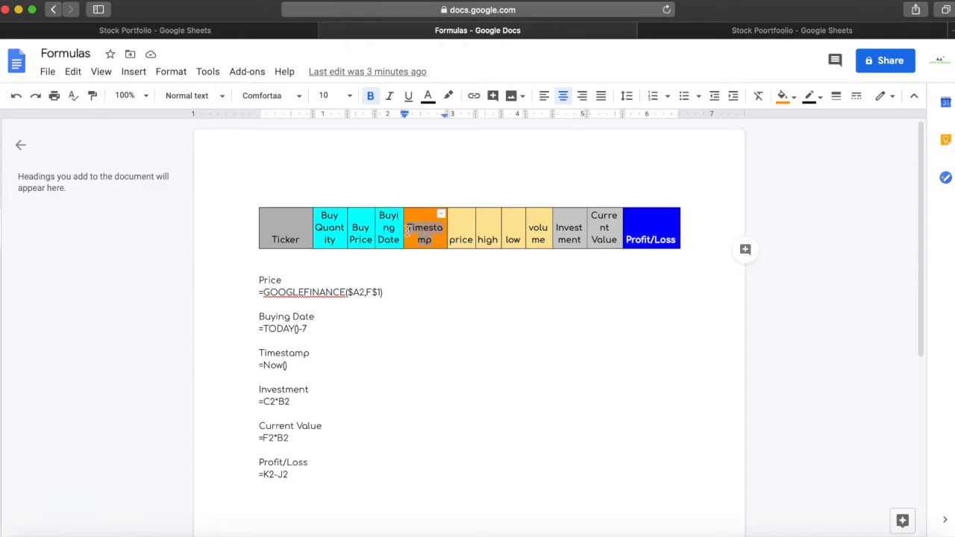
{"action": "left_click", "coordinate": [709, 30]}
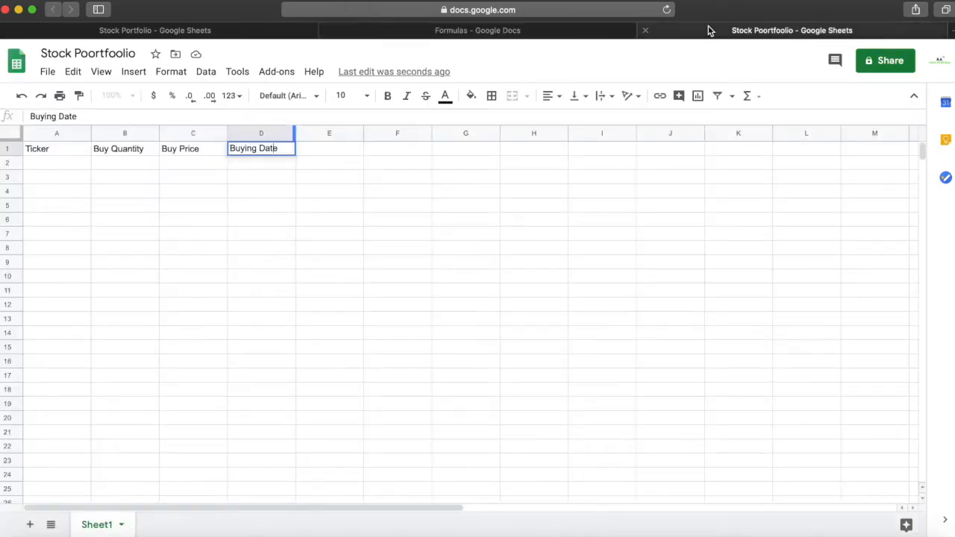
{"action": "left_click", "coordinate": [327, 150]}
{"action": "double_click", "coordinate": [327, 150]}
{"action": "key", "text": "super+v"}
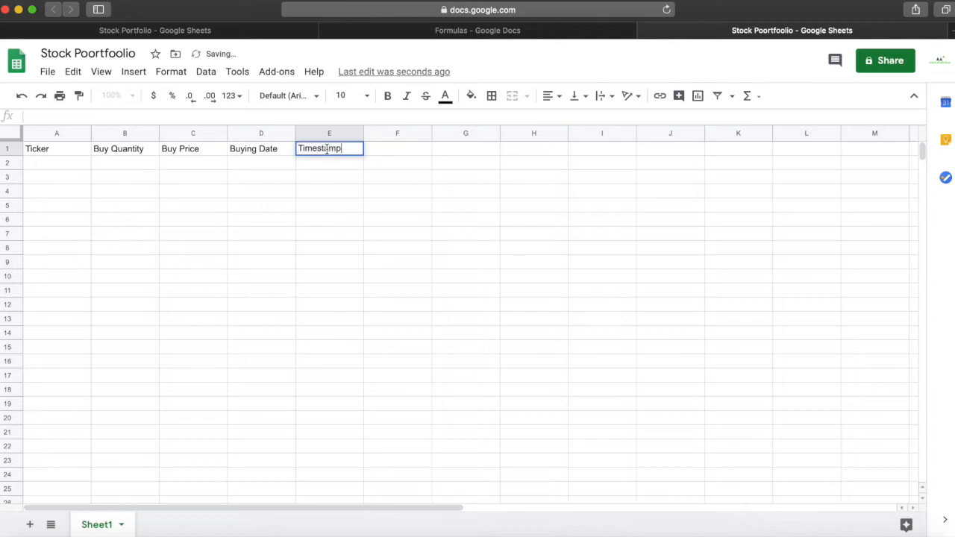
Copy the "price" heading from the Formulas document into cell F1 of the new spreadsheet
{"action": "left_click", "coordinate": [493, 31]}
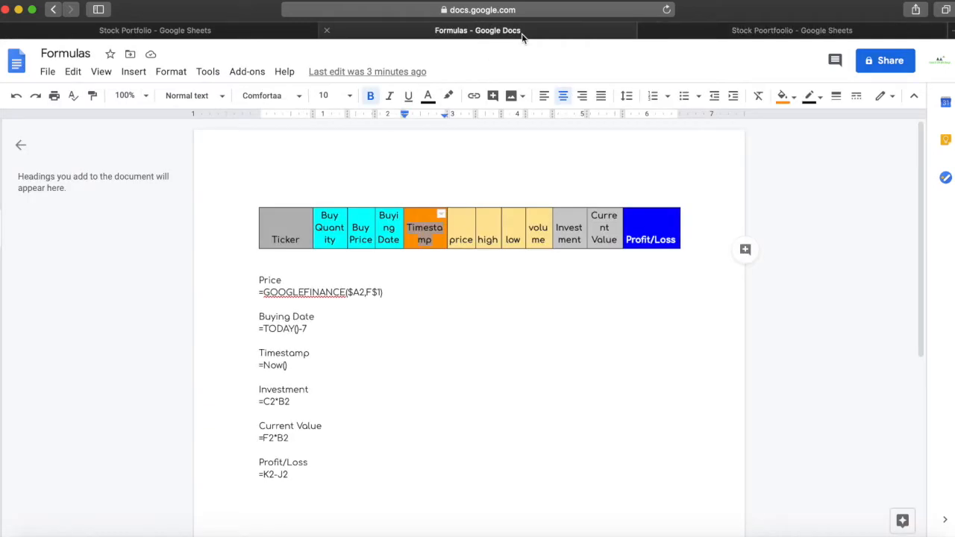
{"action": "left_click_drag", "start_coordinate": [474, 240], "coordinate": [452, 241]}
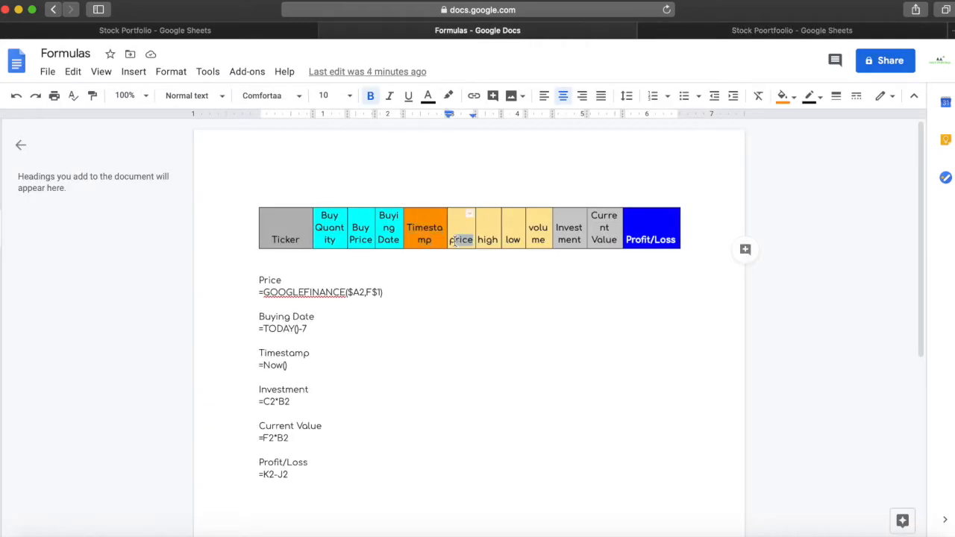
{"action": "left_click", "coordinate": [715, 29]}
{"action": "double_click", "coordinate": [381, 148]}
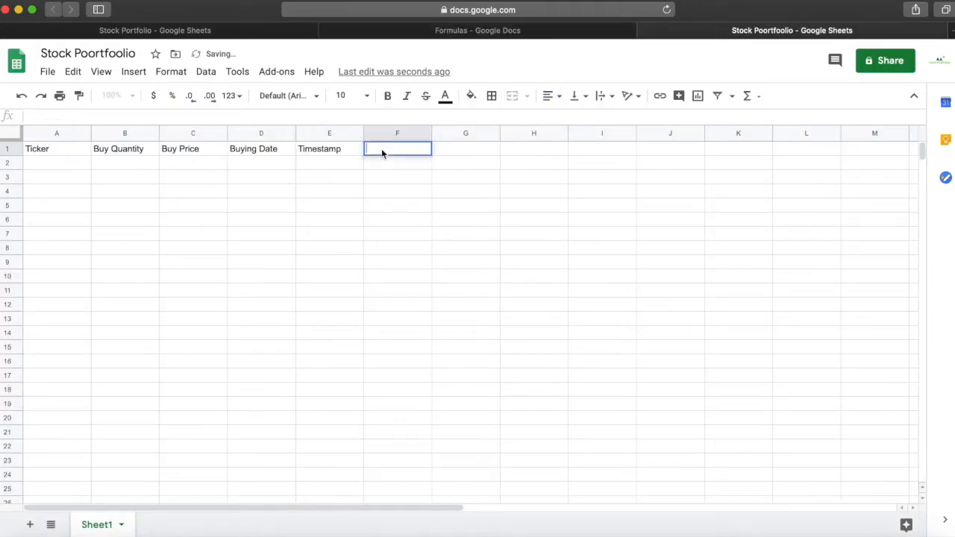
Copy the "high" heading from the Formulas document into cell G1 of the new spreadsheet
{"action": "left_click", "coordinate": [459, 32]}
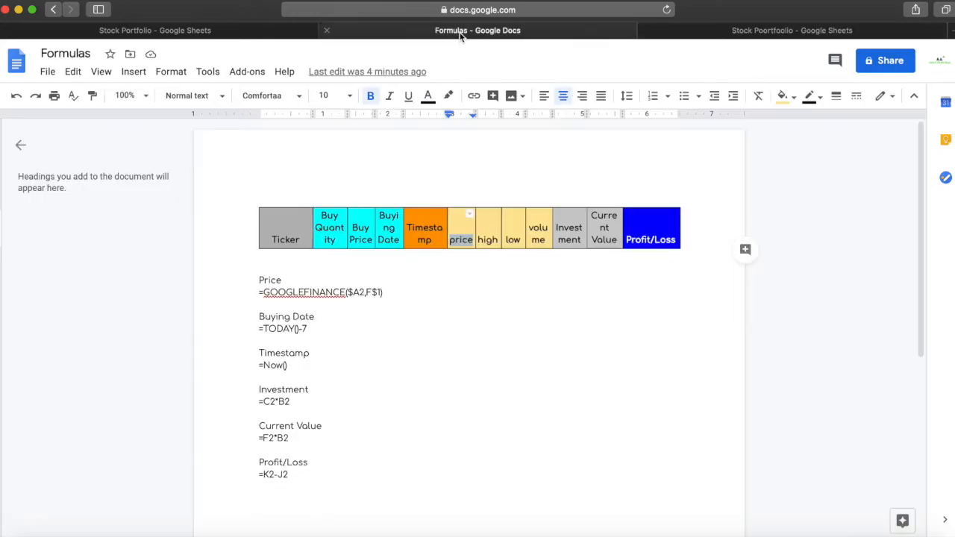
{"action": "double_click", "coordinate": [487, 239]}
{"action": "key", "text": "super+c"}
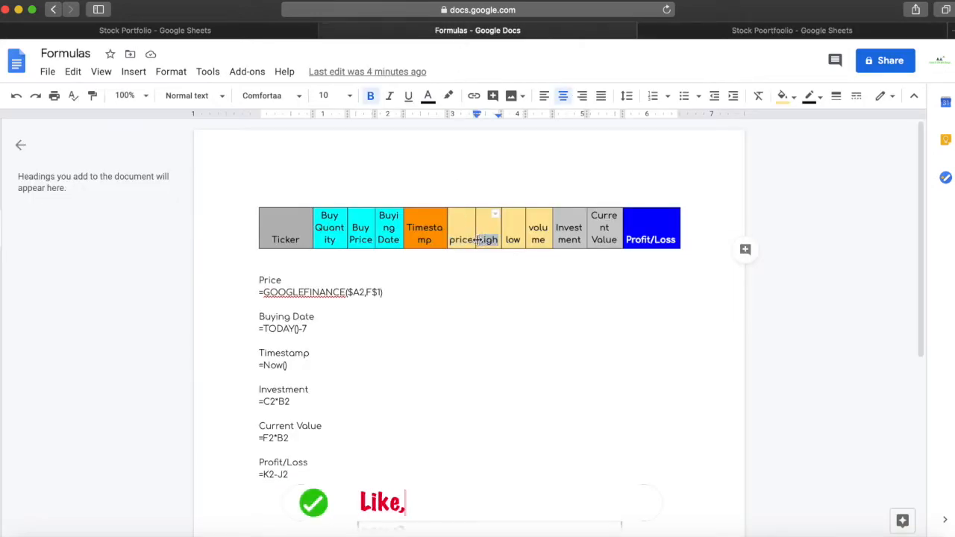
{"action": "left_click", "coordinate": [739, 33]}
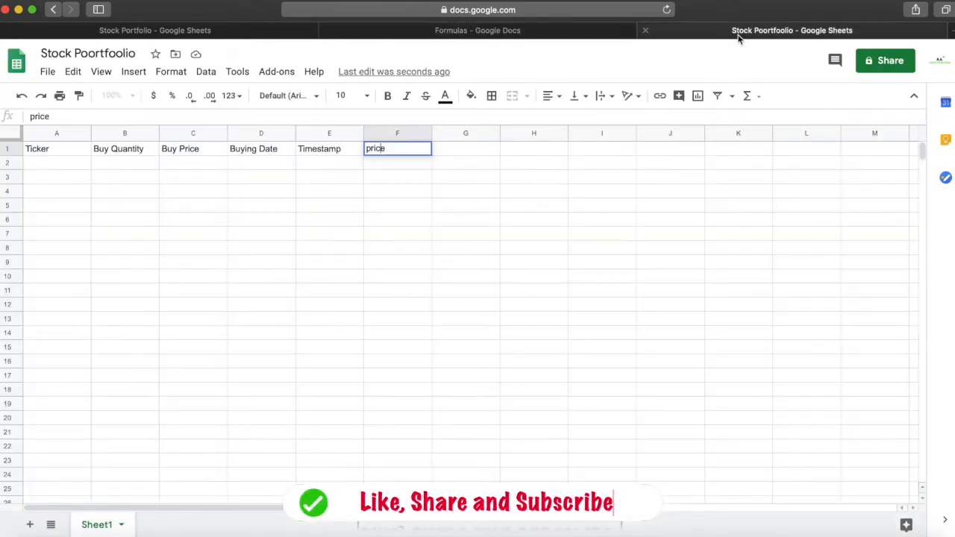
{"action": "double_click", "coordinate": [471, 149]}
{"action": "key", "text": "super+v"}
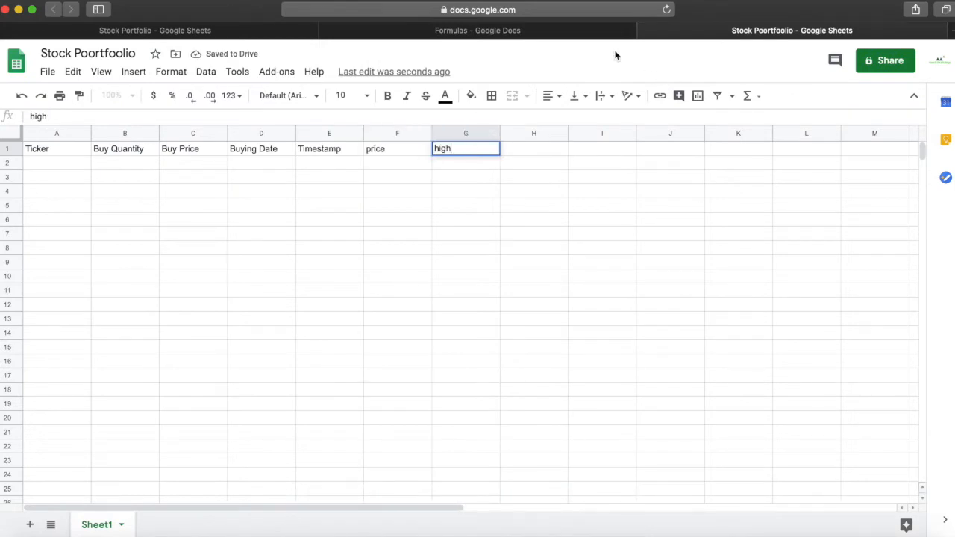
Copy the "low" heading from the Formulas document into cell H1 of the new spreadsheet
{"action": "left_click", "coordinate": [609, 34]}
{"action": "left_click_drag", "start_coordinate": [520, 239], "coordinate": [508, 240]}
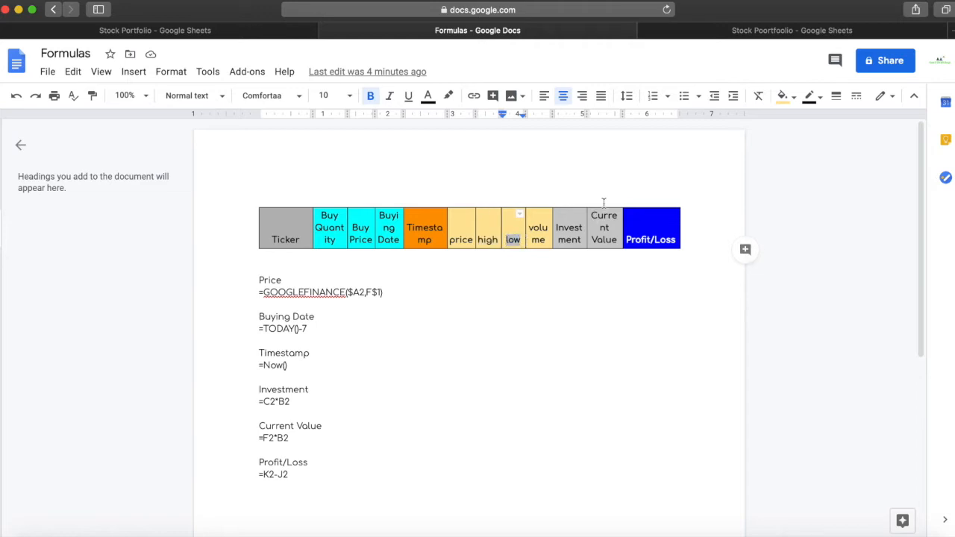
{"action": "left_click", "coordinate": [724, 34]}
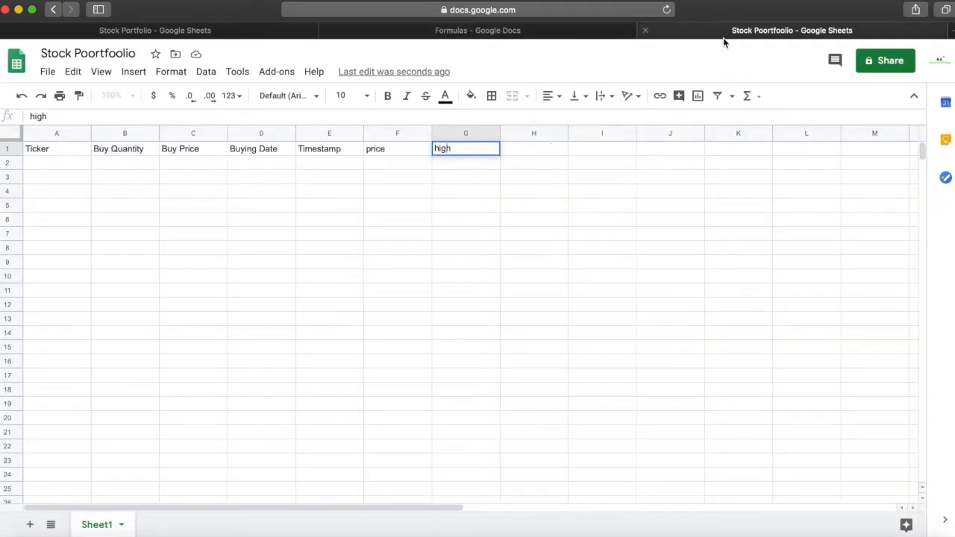
{"action": "left_click", "coordinate": [530, 154]}
{"action": "double_click", "coordinate": [528, 151]}
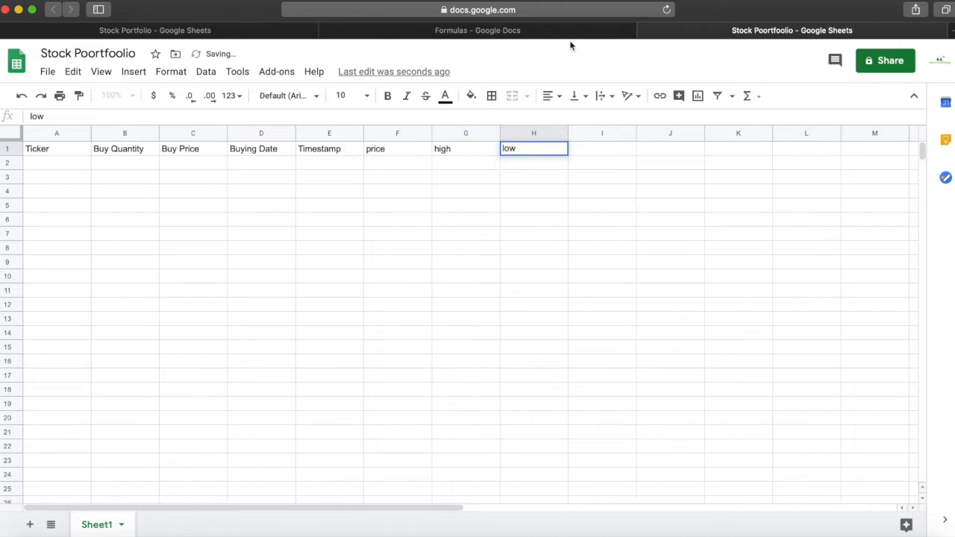
Copy the "volume" heading from the Formulas document into cell I1 of the new spreadsheet
{"action": "left_click", "coordinate": [570, 32]}
{"action": "left_click", "coordinate": [546, 240]}
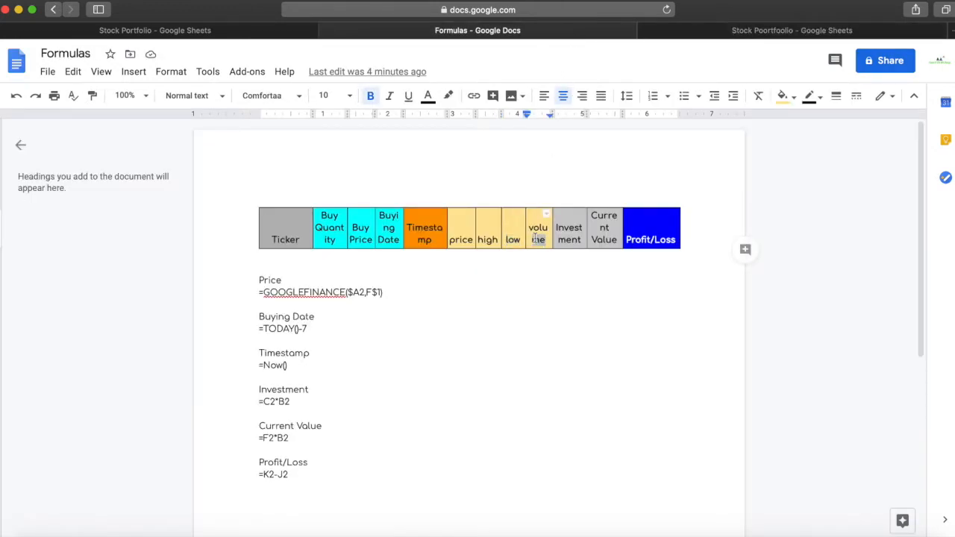
{"action": "left_click_drag", "start_coordinate": [529, 230], "coordinate": [543, 242]}
{"action": "key", "text": "ctrl+c"}
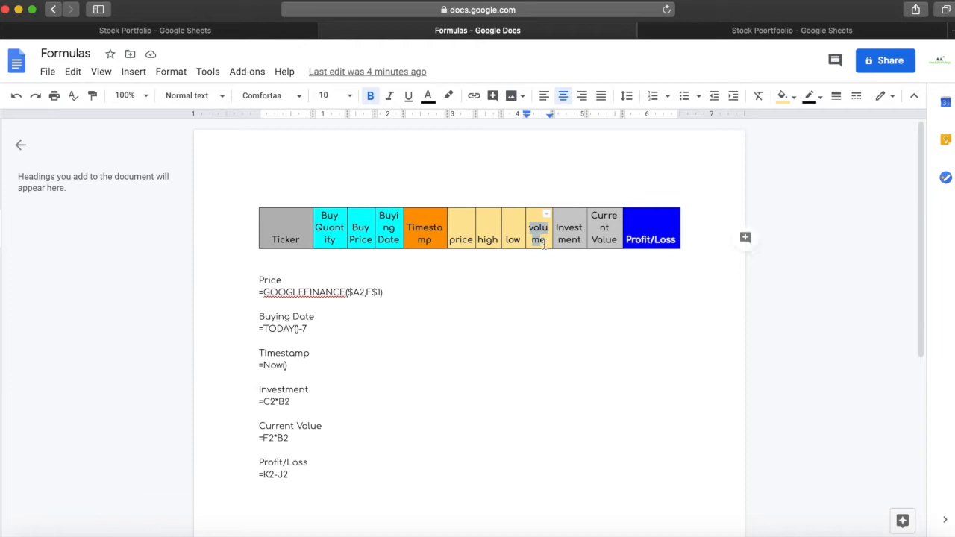
{"action": "left_click", "coordinate": [769, 31]}
{"action": "left_click", "coordinate": [583, 152]}
{"action": "key", "text": "ctrl+v"}
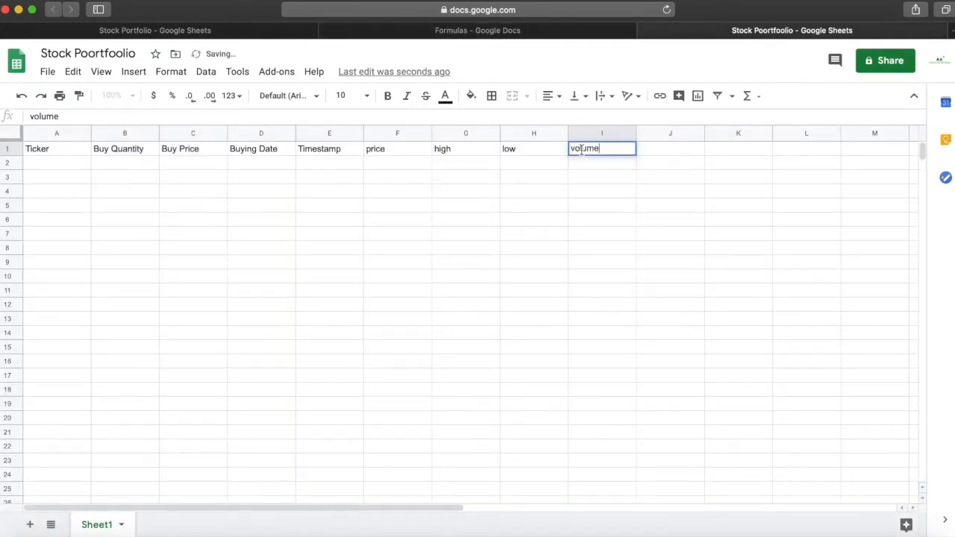
Copy the "Investment" heading from the Formulas document into cell J1 of the new spreadsheet
{"action": "left_click", "coordinate": [546, 32]}
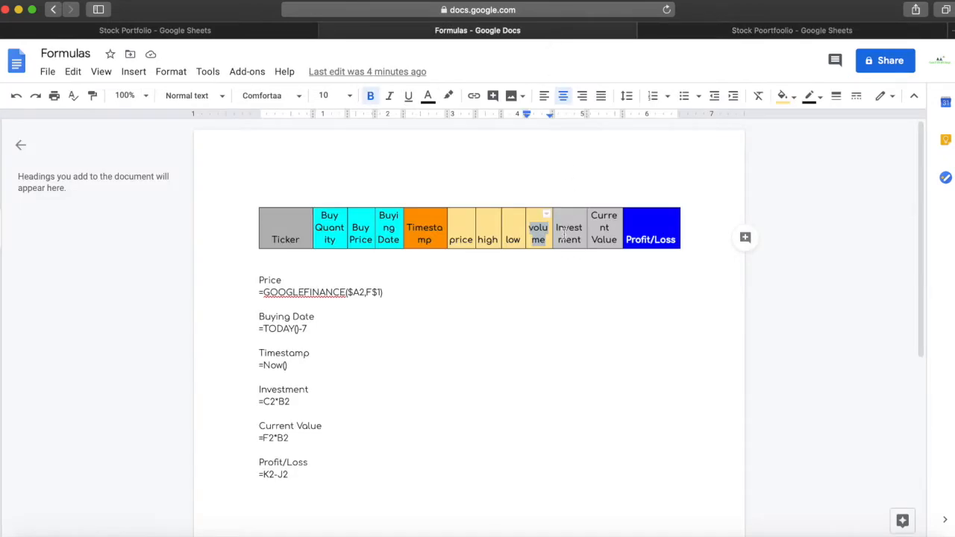
{"action": "left_click_drag", "start_coordinate": [556, 224], "coordinate": [585, 237]}
{"action": "key", "text": "super+c"}
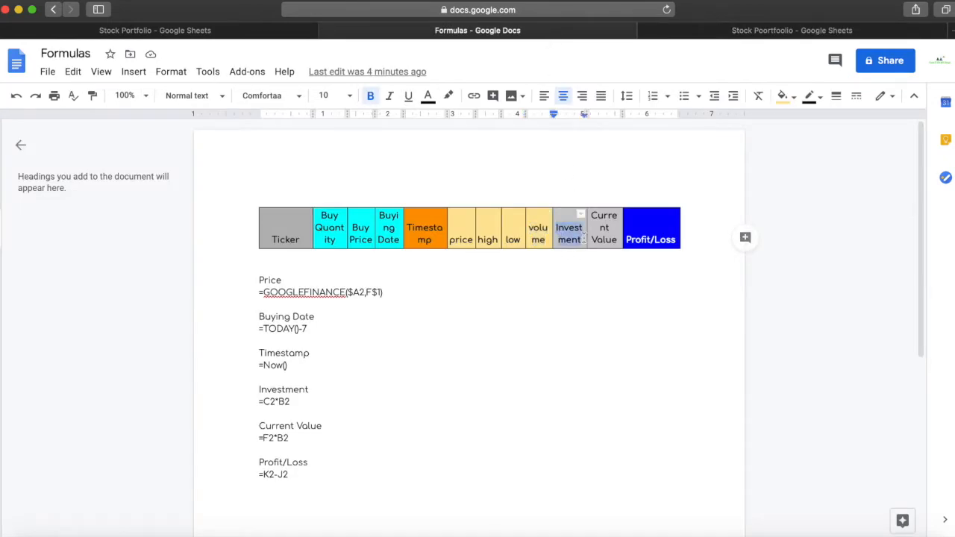
{"action": "left_click", "coordinate": [756, 34]}
{"action": "left_click", "coordinate": [657, 149]}
{"action": "key", "text": "super+v"}
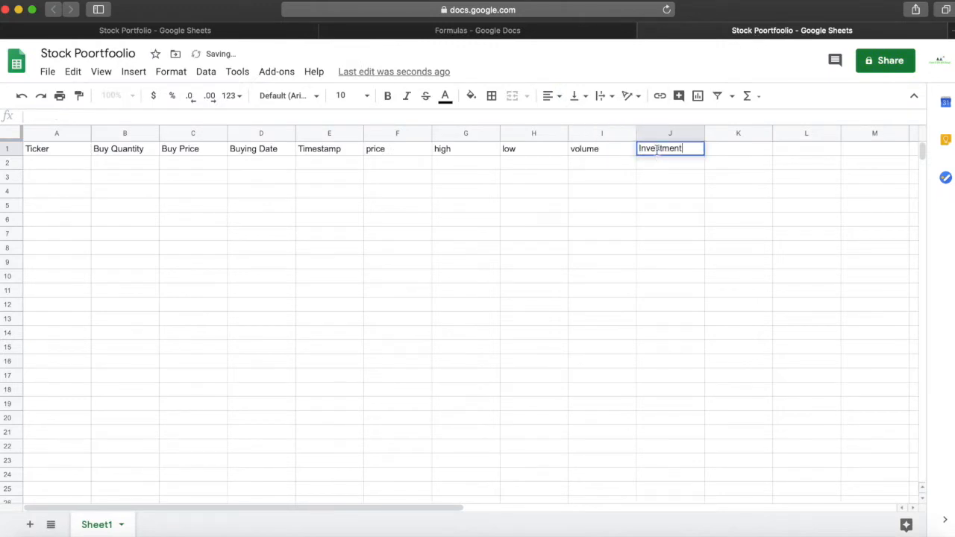
Copy the "Current Value" heading from the Formulas document into cell K1 of the new spreadsheet
{"action": "left_click", "coordinate": [576, 35]}
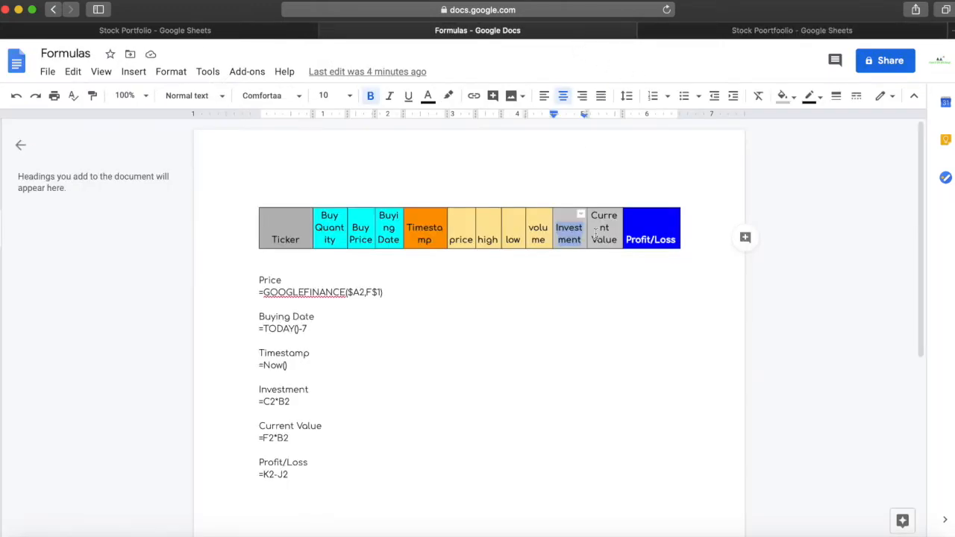
{"action": "left_click_drag", "start_coordinate": [593, 215], "coordinate": [617, 239]}
{"action": "key", "text": "super+c"}
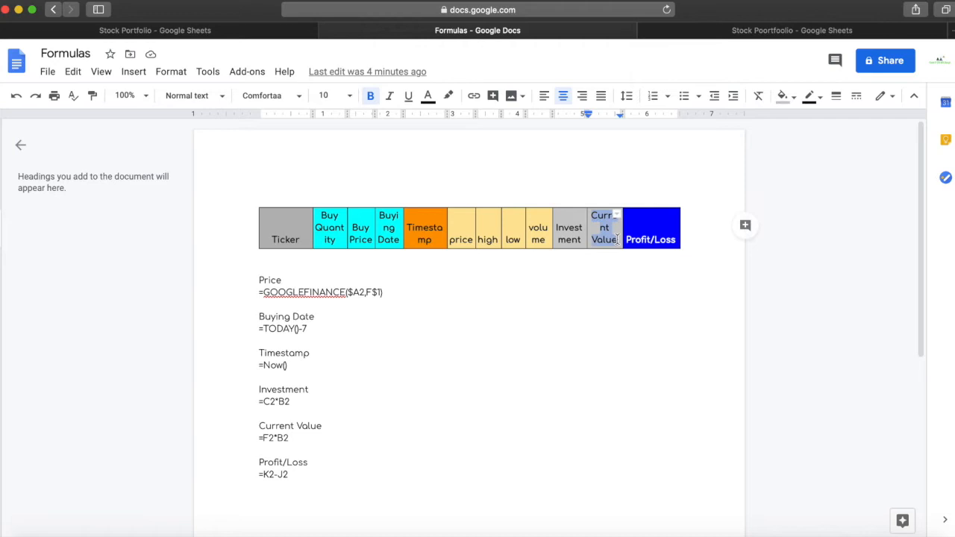
{"action": "left_click", "coordinate": [741, 34]}
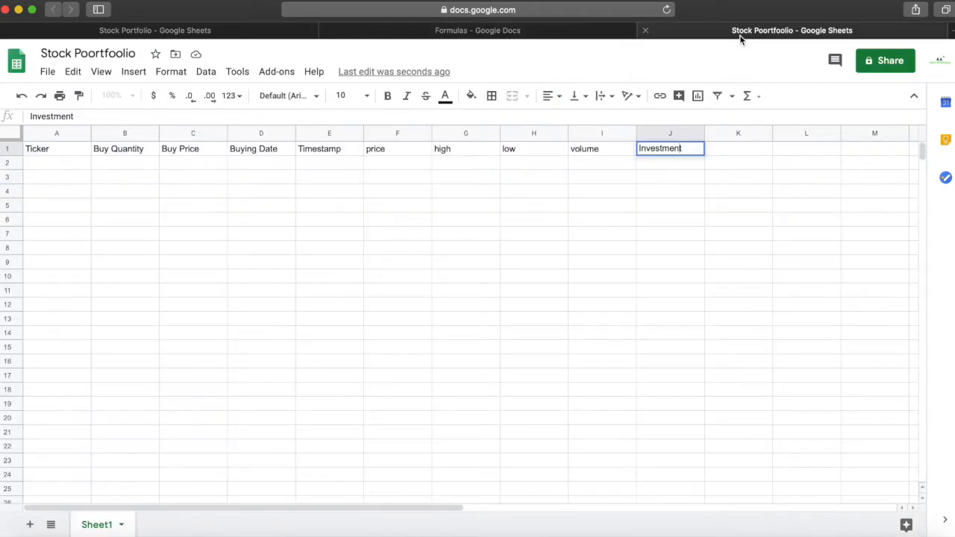
{"action": "left_click", "coordinate": [729, 149]}
{"action": "key", "text": "super+v"}
Copy the "Profit/Loss" heading from the Formulas document into cell L1 of the new spreadsheet
{"action": "left_click", "coordinate": [589, 31]}
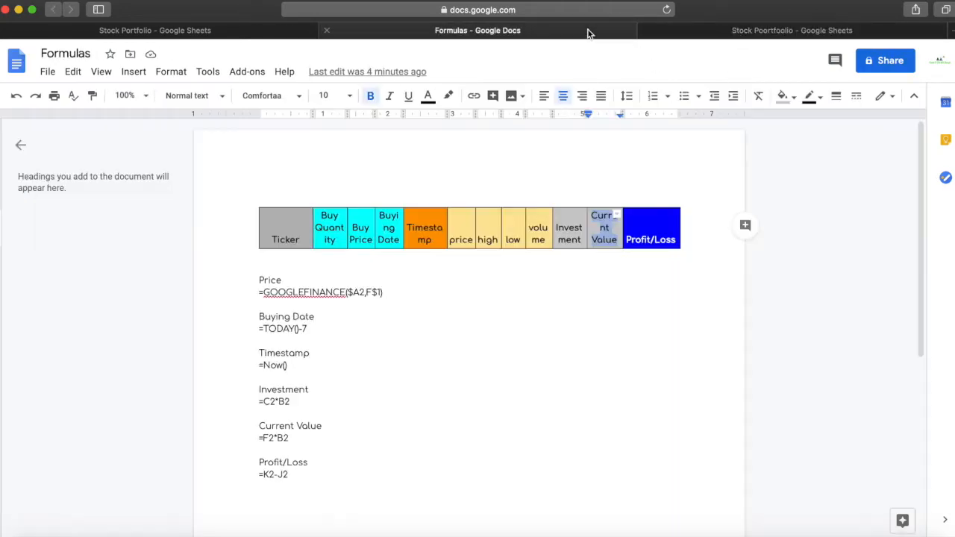
{"action": "left_click", "coordinate": [629, 240]}
{"action": "left_click_drag", "start_coordinate": [628, 241], "coordinate": [673, 241]}
{"action": "key", "text": "super+c"}
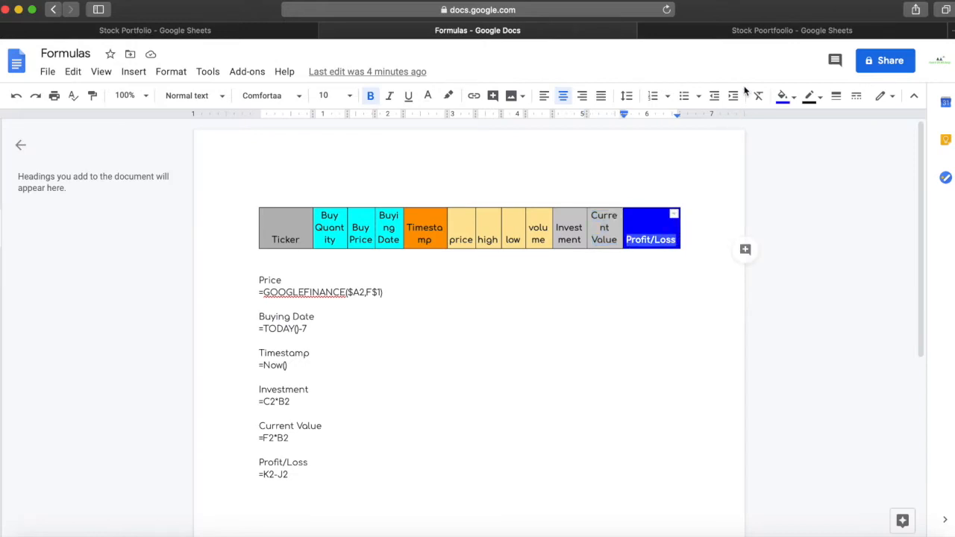
{"action": "left_click", "coordinate": [752, 36]}
{"action": "double_click", "coordinate": [787, 149]}
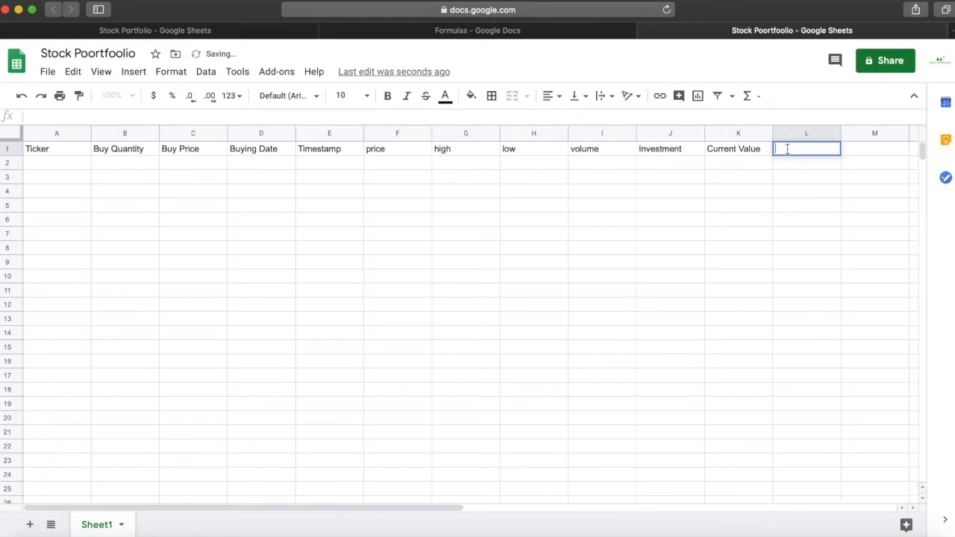
{"action": "key", "text": "super+v"}
{"action": "left_click", "coordinate": [725, 197]}
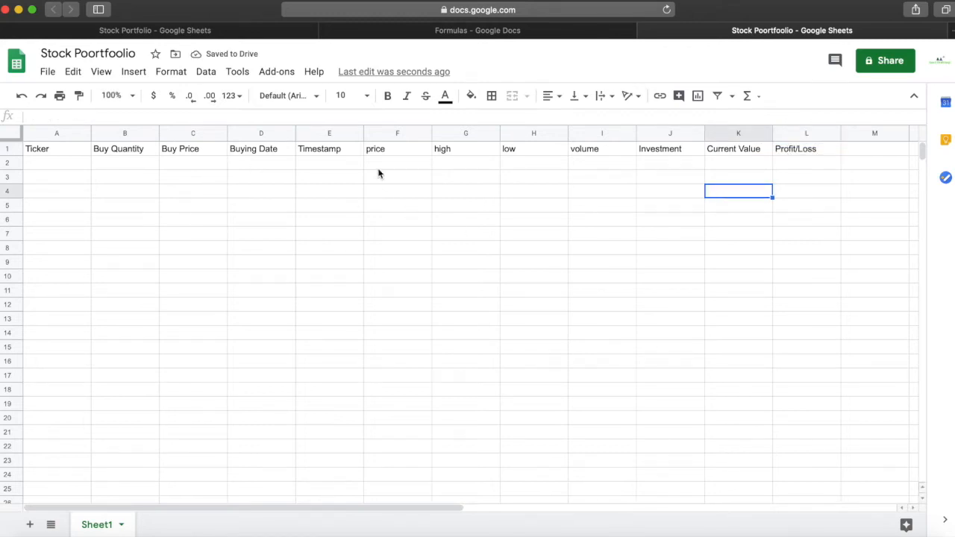
Fill the price, high, low and volume headings (F1:I1) with yellow and the Profit/Loss heading (L1) with orange
{"action": "left_click_drag", "start_coordinate": [376, 150], "coordinate": [614, 153]}
{"action": "left_click", "coordinate": [471, 96]}
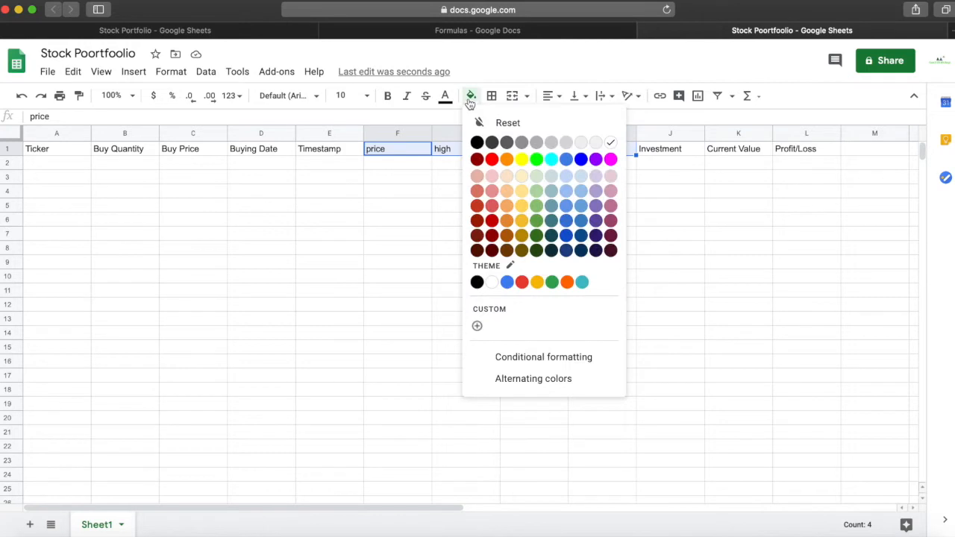
{"action": "left_click", "coordinate": [522, 158]}
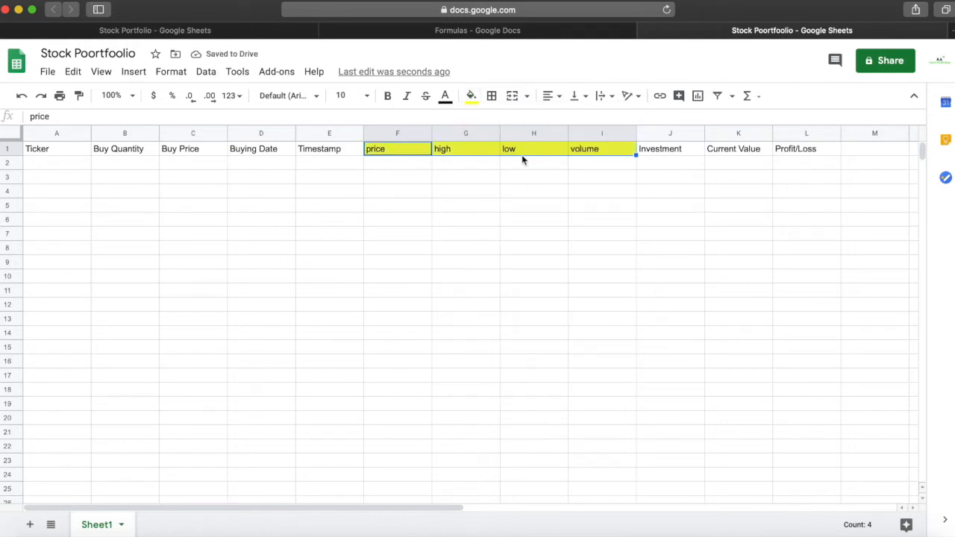
{"action": "left_click", "coordinate": [809, 150]}
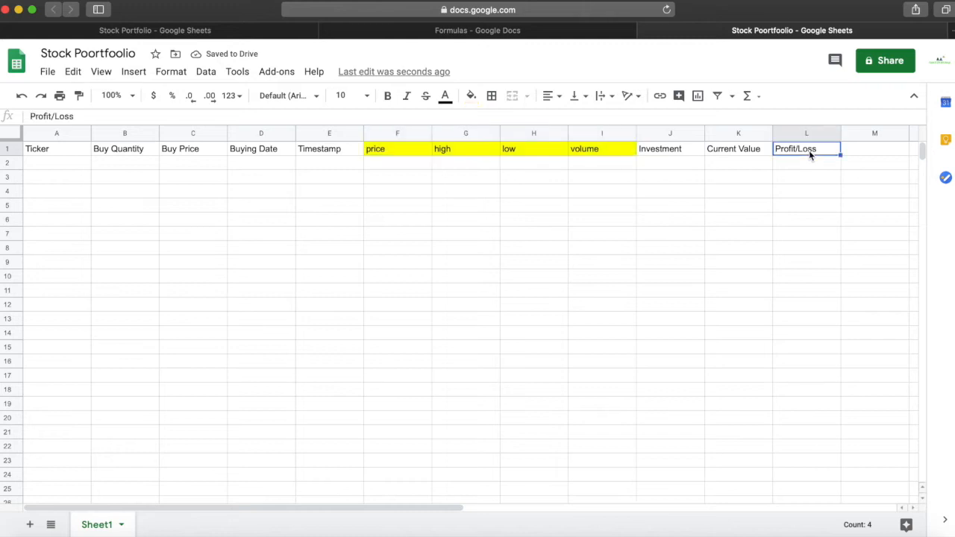
{"action": "left_click", "coordinate": [472, 97]}
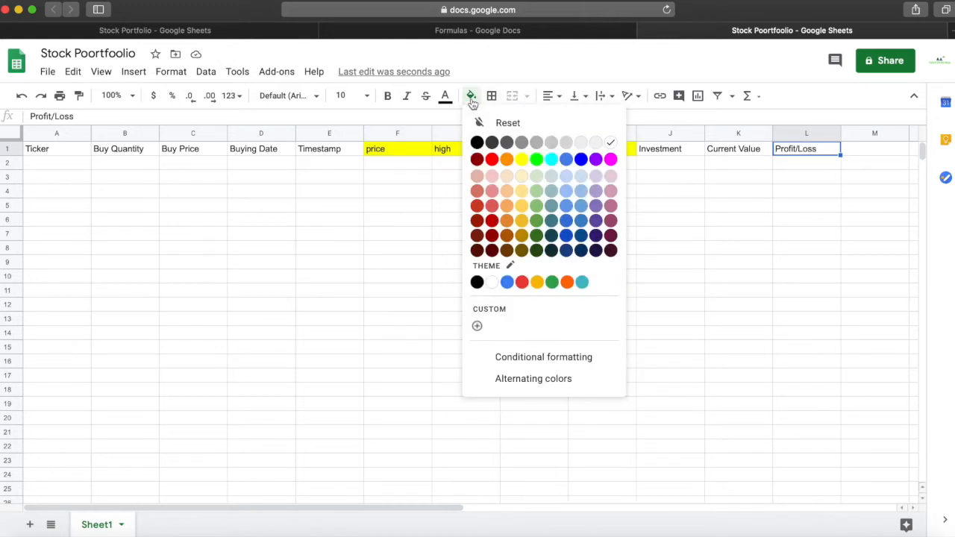
{"action": "left_click", "coordinate": [507, 159]}
Fill the Ticker heading (A1) with light blue and the Buy Quantity, Buy Price and Buying Date headings (B1:D1) with green
{"action": "left_click", "coordinate": [66, 154]}
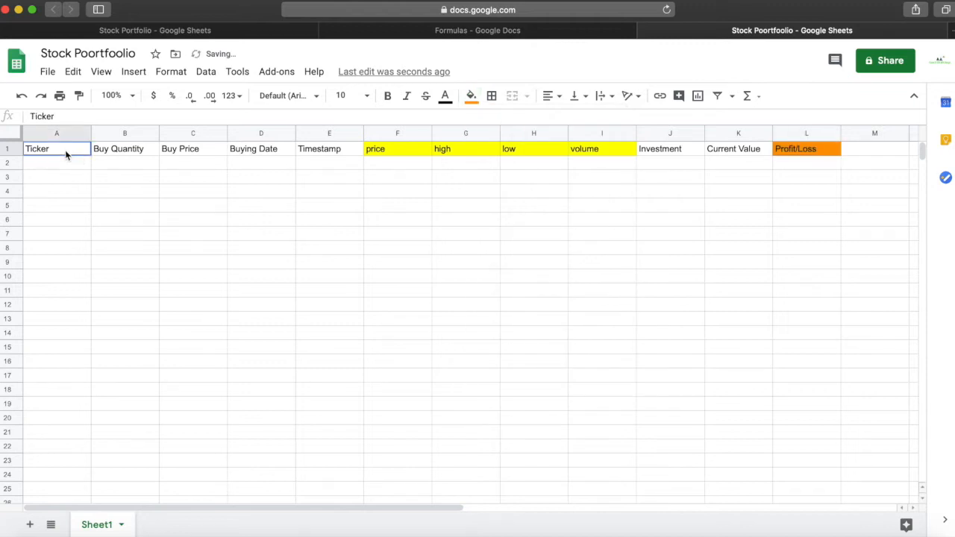
{"action": "left_click", "coordinate": [472, 96]}
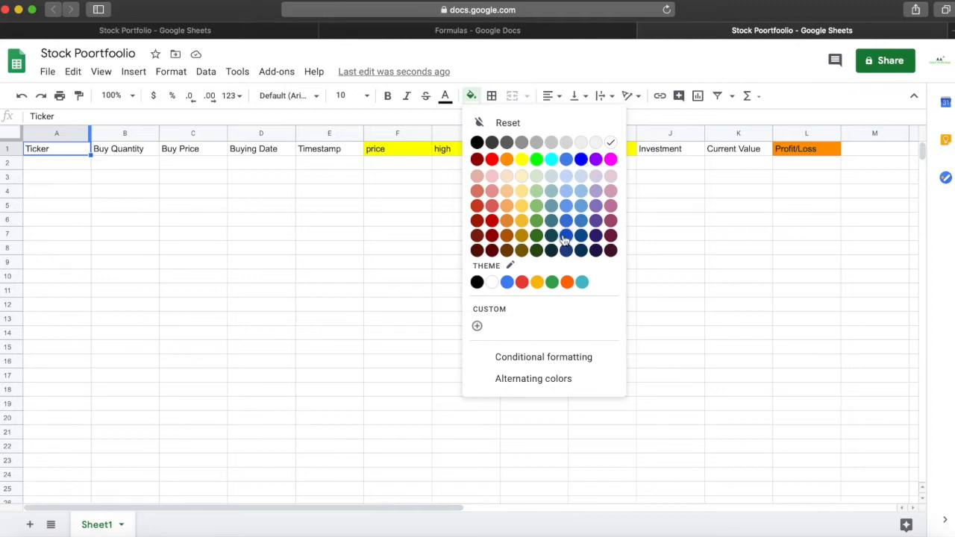
{"action": "left_click", "coordinate": [567, 192]}
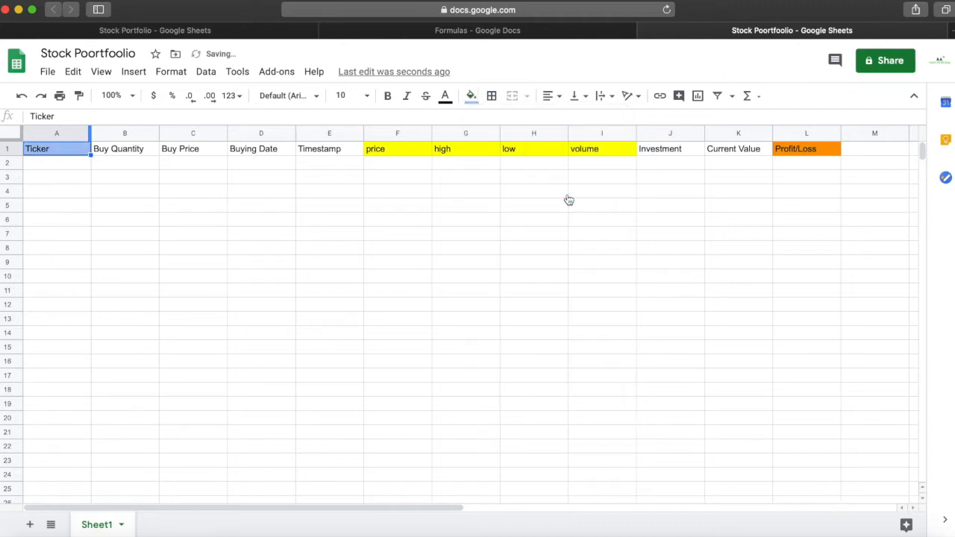
{"action": "left_click", "coordinate": [239, 209]}
{"action": "left_click_drag", "start_coordinate": [119, 152], "coordinate": [256, 153]}
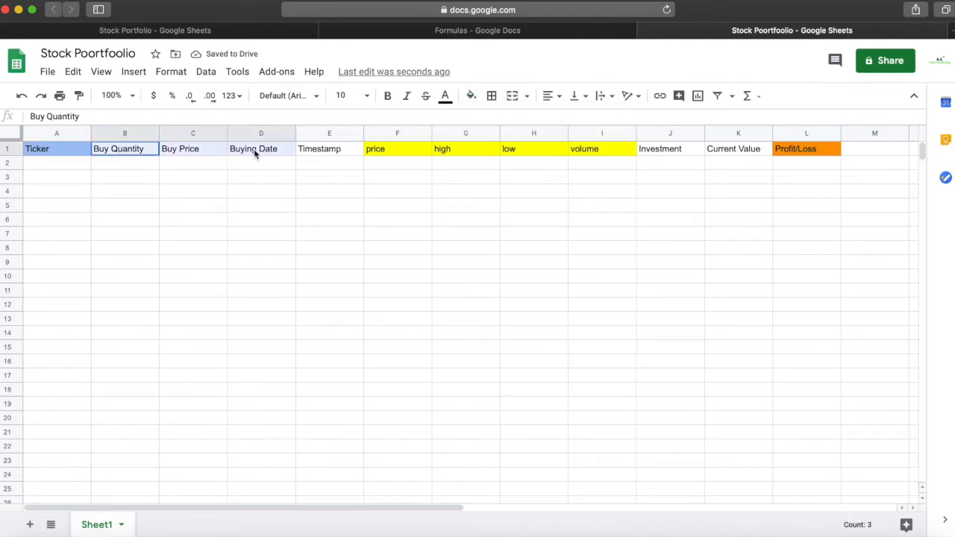
{"action": "left_click", "coordinate": [472, 97]}
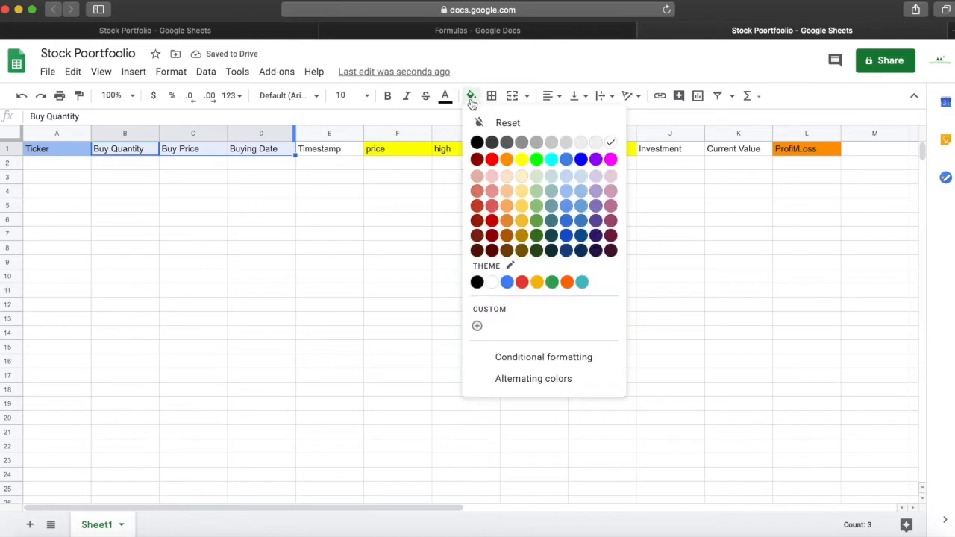
{"action": "left_click", "coordinate": [530, 159]}
Fill the Timestamp heading (E1) with light gray and the Investment and Current Value headings (J1:K1) with light purple
{"action": "left_click", "coordinate": [345, 150]}
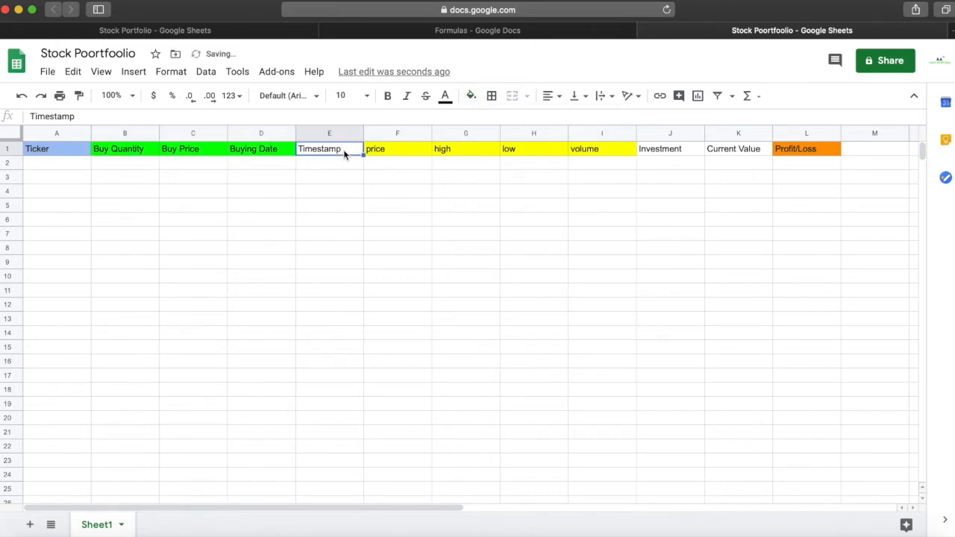
{"action": "left_click", "coordinate": [472, 98]}
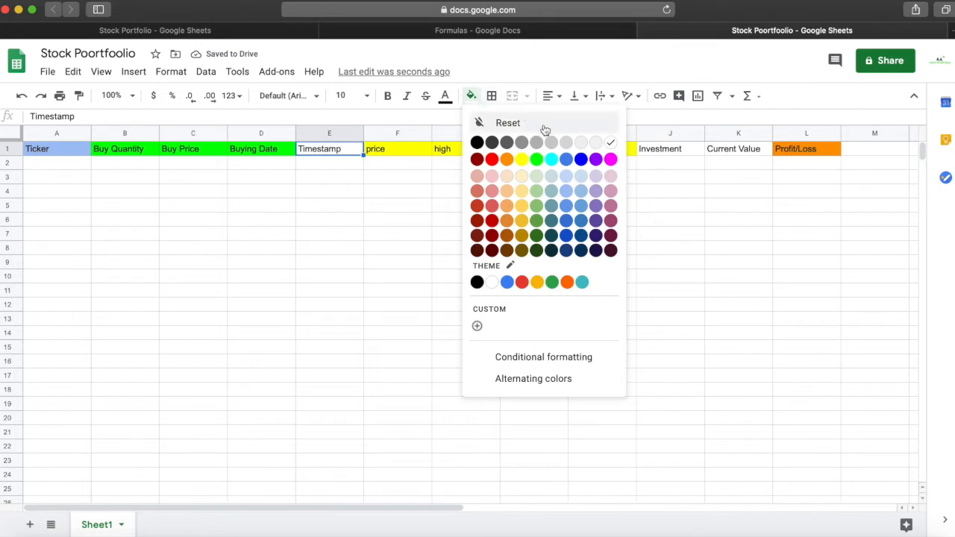
{"action": "left_click", "coordinate": [566, 142]}
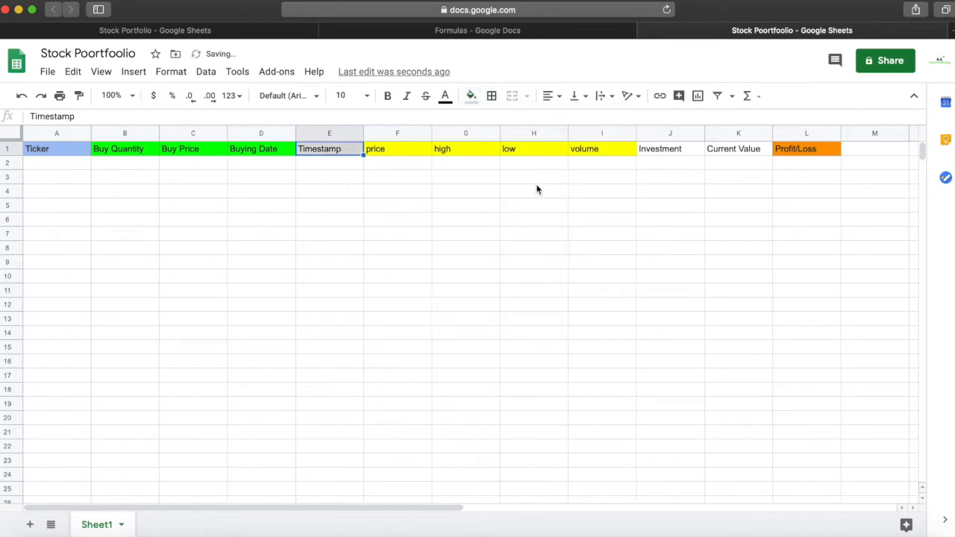
{"action": "left_click_drag", "start_coordinate": [656, 154], "coordinate": [739, 153]}
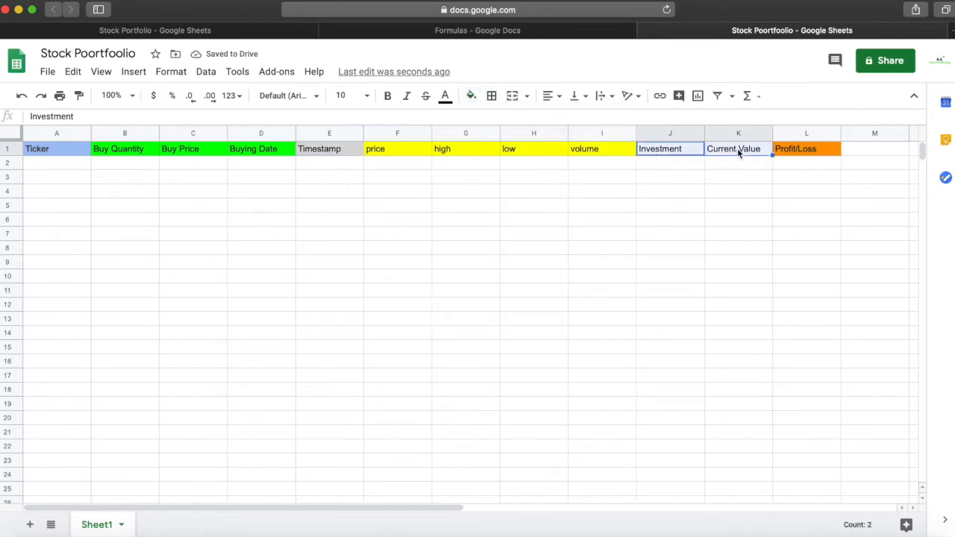
{"action": "left_click", "coordinate": [472, 97]}
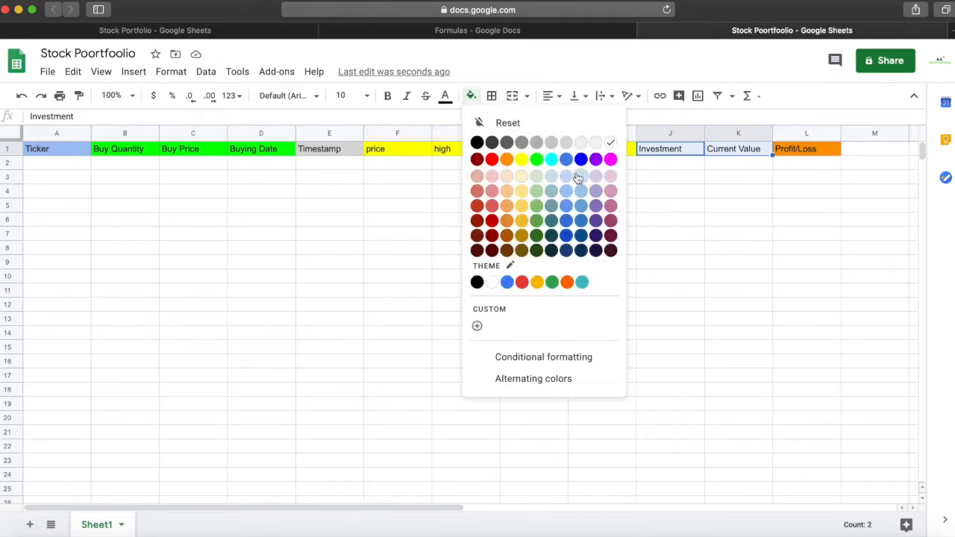
{"action": "left_click", "coordinate": [601, 192]}
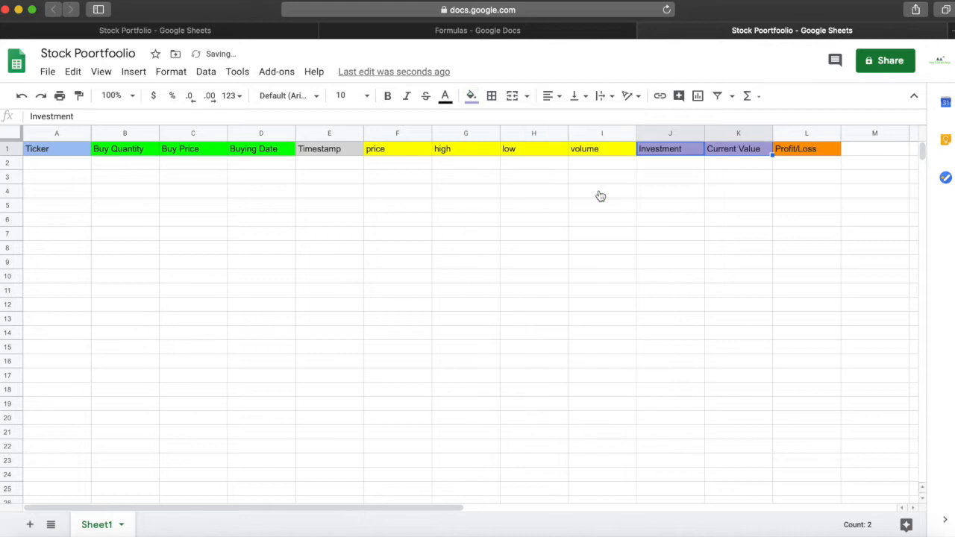
{"action": "left_click", "coordinate": [688, 223]}
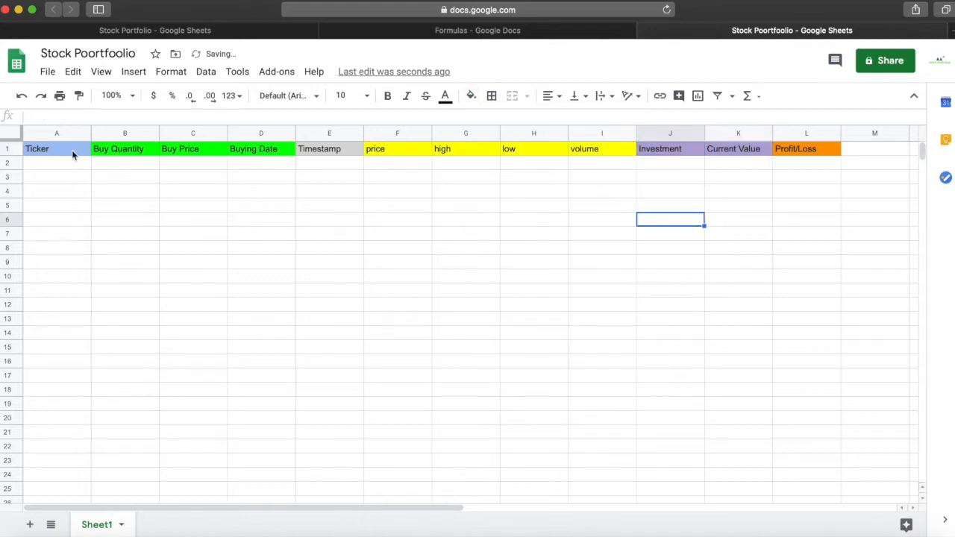
Add a filter to the heading row A1:L1 and set its text to bold Comfortaa
{"action": "left_click_drag", "start_coordinate": [64, 153], "coordinate": [800, 157]}
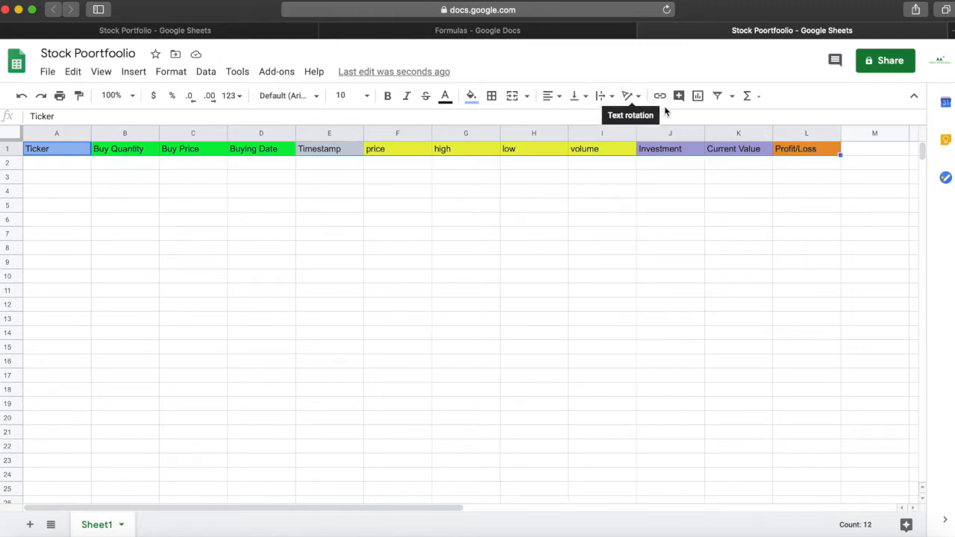
{"action": "left_click", "coordinate": [718, 100]}
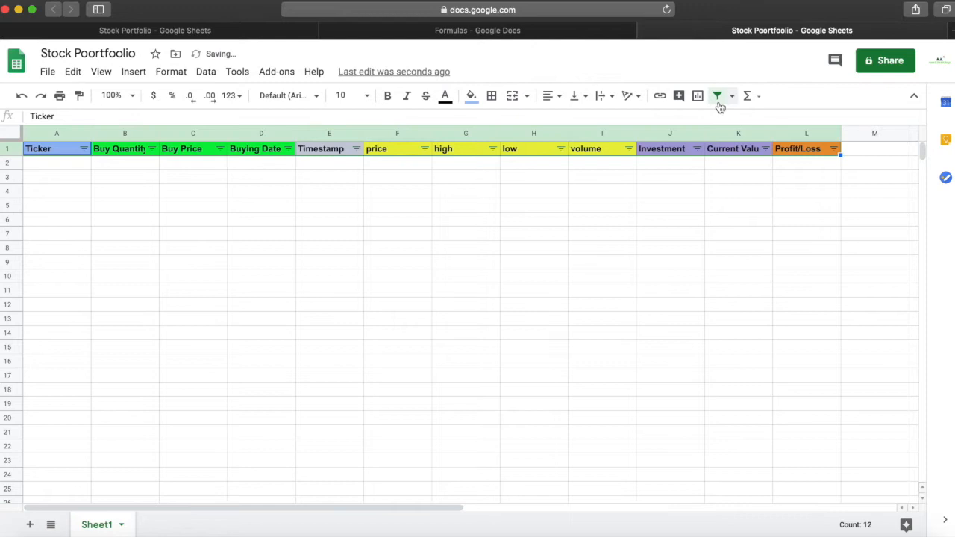
{"action": "left_click", "coordinate": [317, 99]}
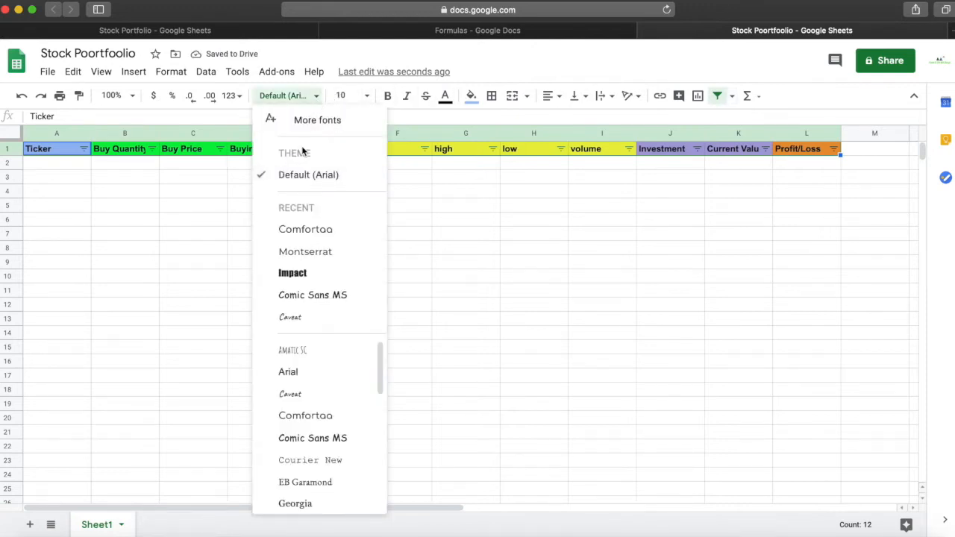
{"action": "left_click", "coordinate": [306, 229]}
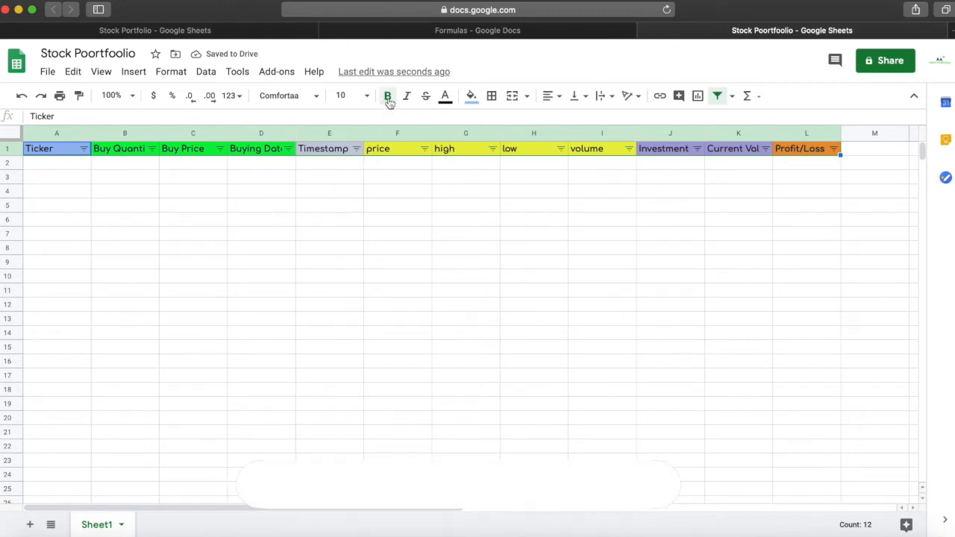
{"action": "left_click", "coordinate": [381, 223]}
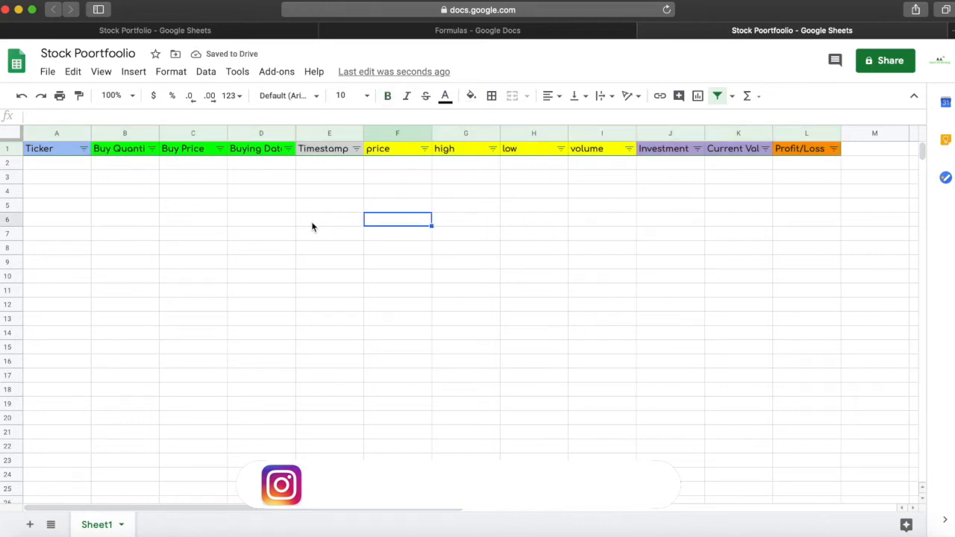
Center-align the contents of columns A through L horizontally
{"action": "left_click_drag", "start_coordinate": [53, 133], "coordinate": [782, 251]}
{"action": "left_click", "coordinate": [552, 96]}
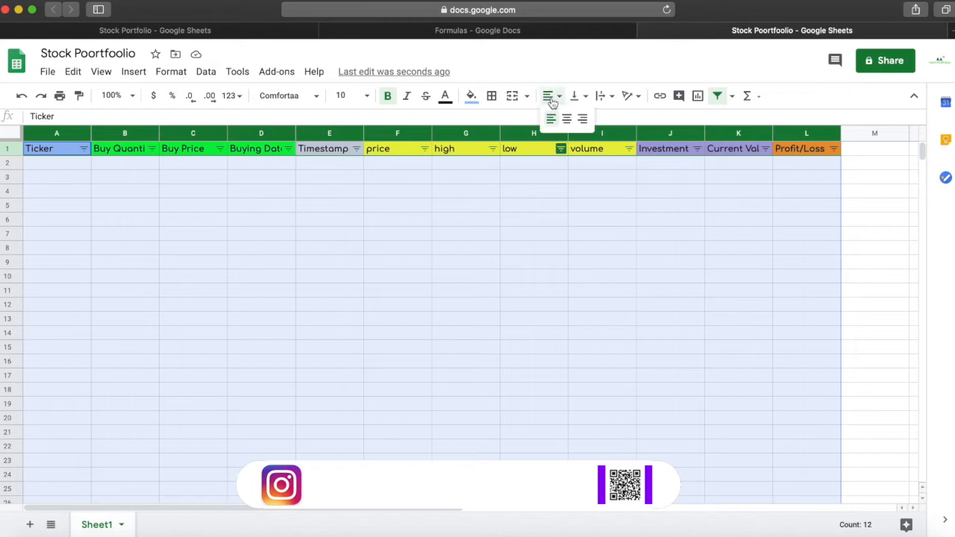
{"action": "left_click", "coordinate": [567, 119]}
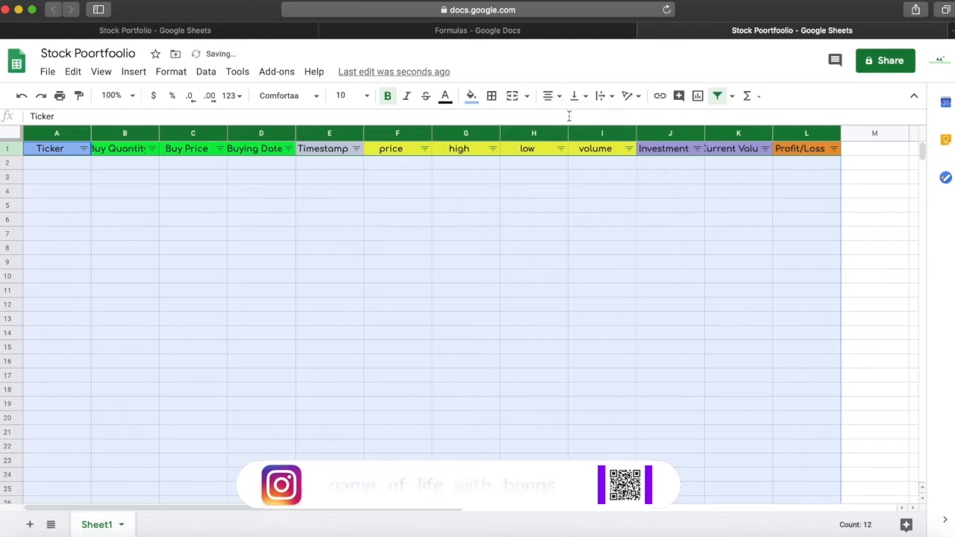
{"action": "left_click", "coordinate": [531, 217]}
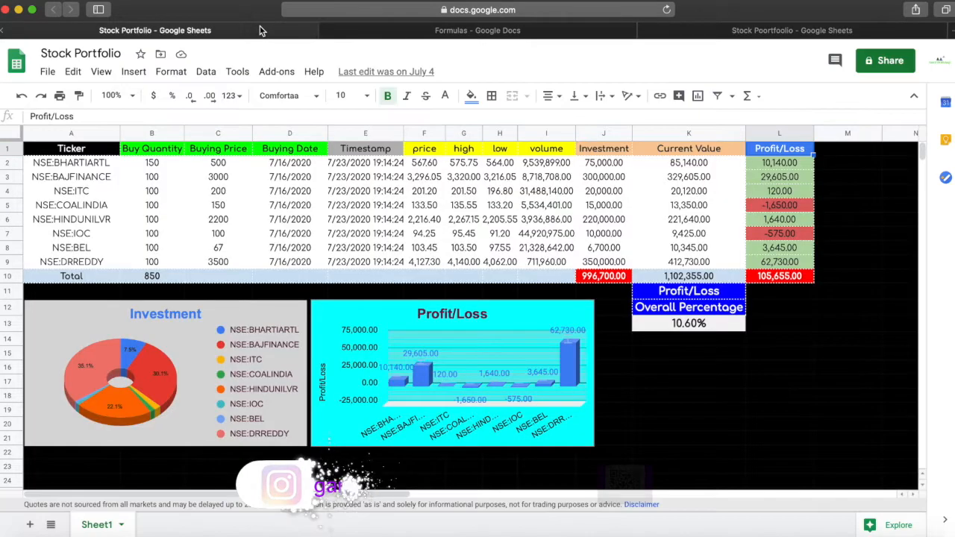
Examine the ticker list in A2:A9 of the finished Stock Portfolio spreadsheet, and return to the new tracker
{"action": "left_click", "coordinate": [260, 30]}
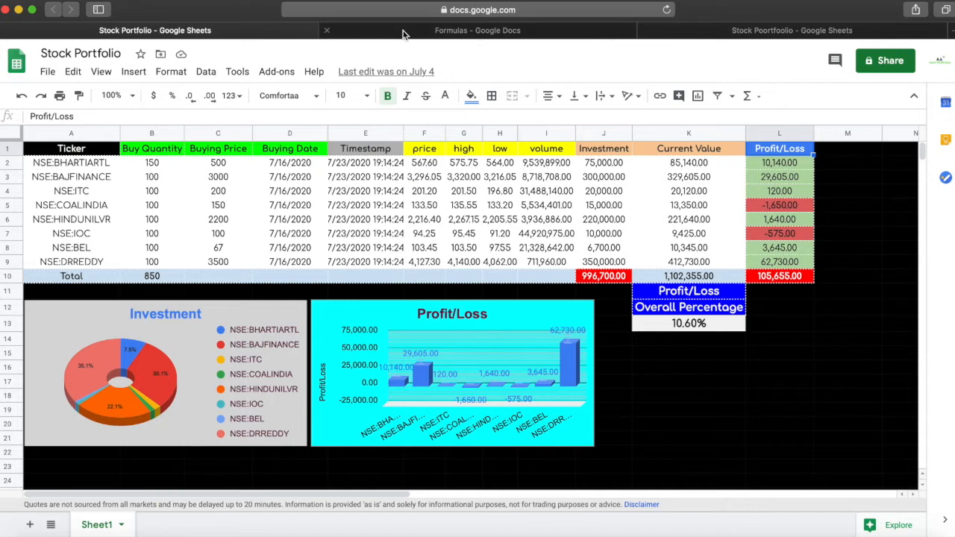
{"action": "left_click_drag", "start_coordinate": [97, 168], "coordinate": [93, 263]}
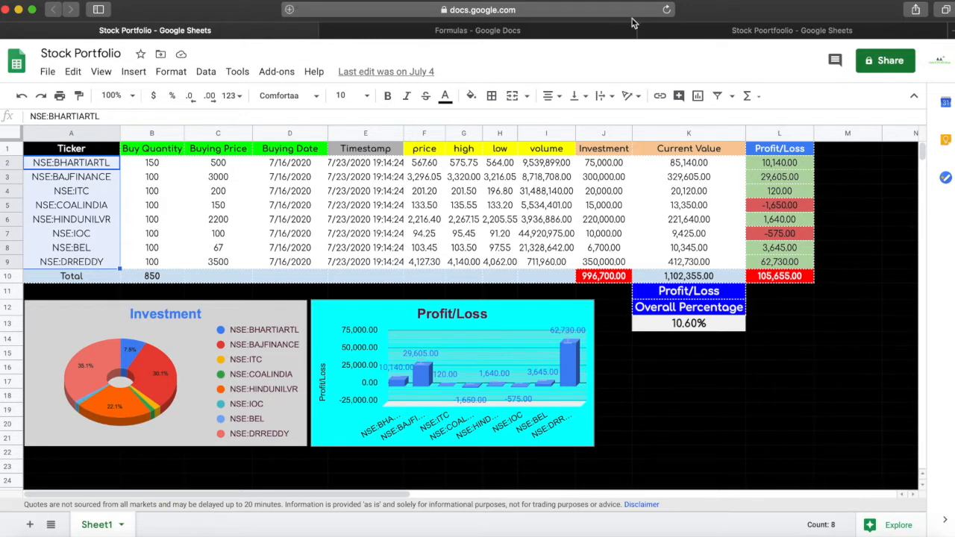
{"action": "left_click", "coordinate": [690, 38]}
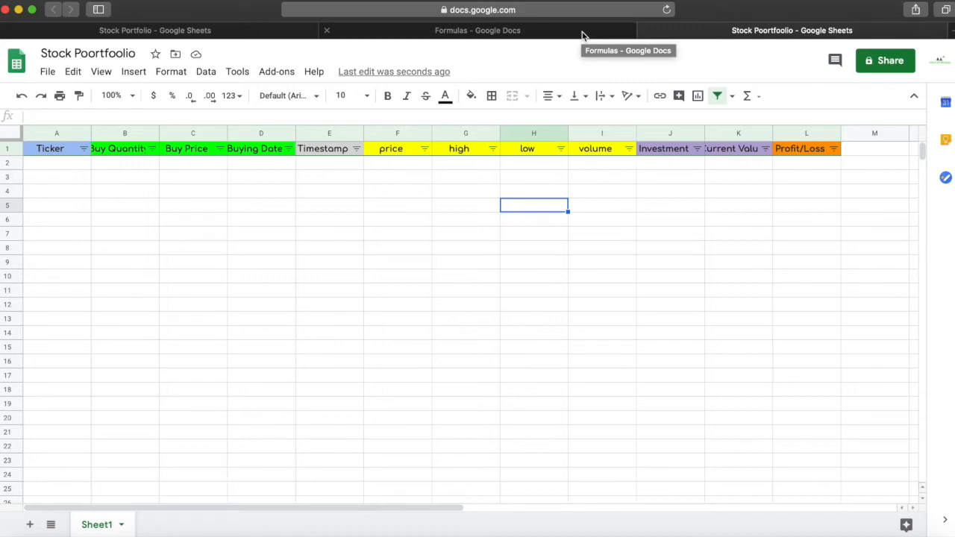
Copy the symbol BHARTIARTL, without its NSE prefix, from cell A2 of the finished Stock Portfolio spreadsheet
{"action": "left_click", "coordinate": [218, 33]}
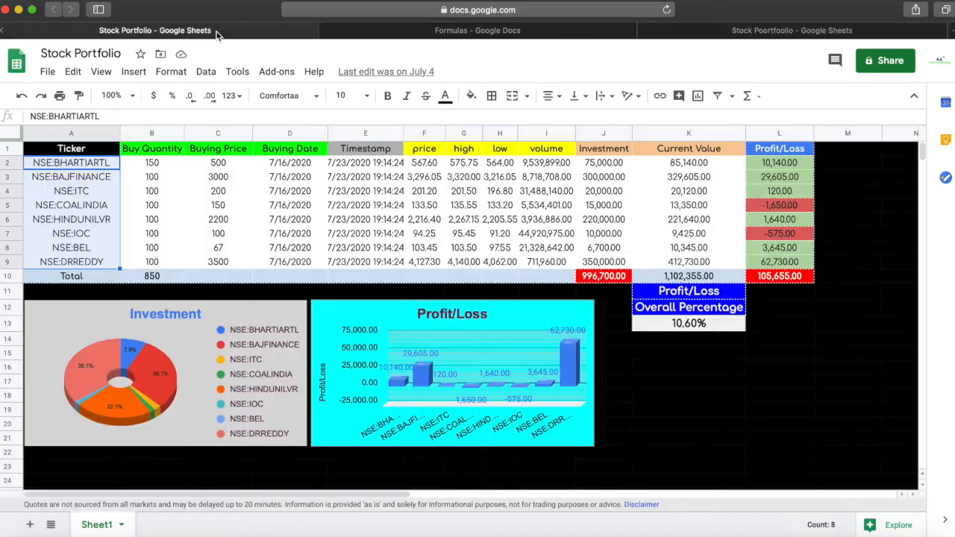
{"action": "double_click", "coordinate": [67, 163]}
{"action": "left_click_drag", "start_coordinate": [53, 162], "coordinate": [123, 162]}
{"action": "key", "text": "super+c"}
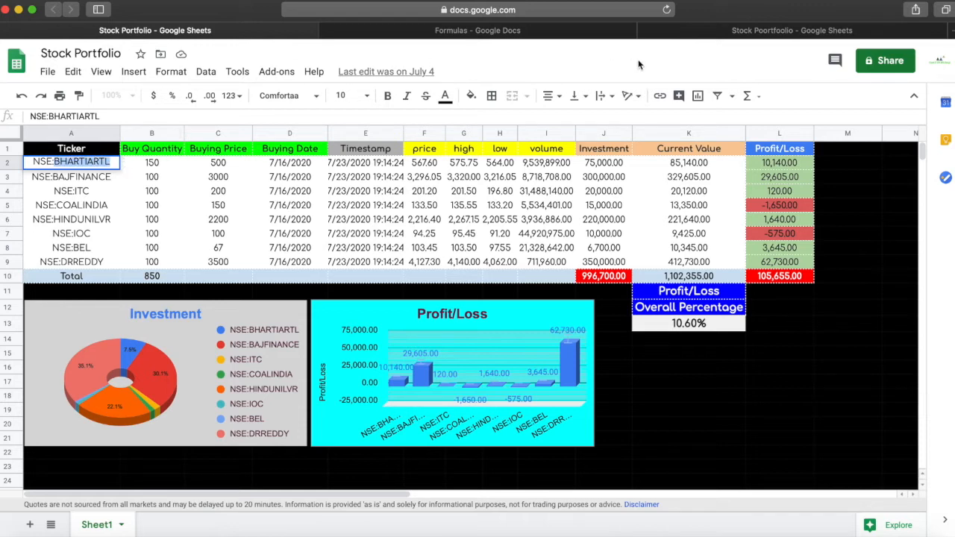
Open google.com in a new browser tab and search for "BHARTIARTL ticker" using the copied symbol
{"action": "left_click", "coordinate": [687, 35]}
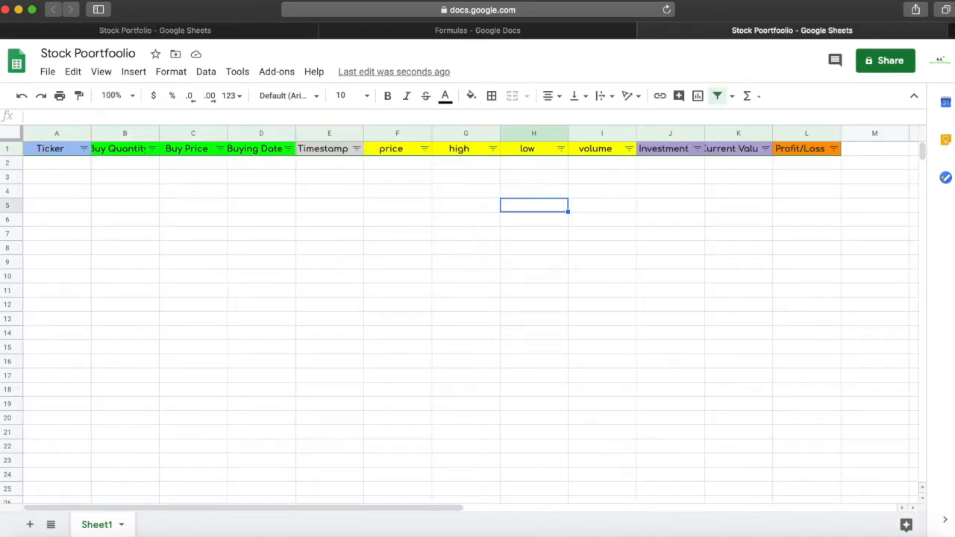
{"action": "left_click", "coordinate": [951, 31]}
{"action": "type", "text": "google.com"}
{"action": "key", "text": "Return"}
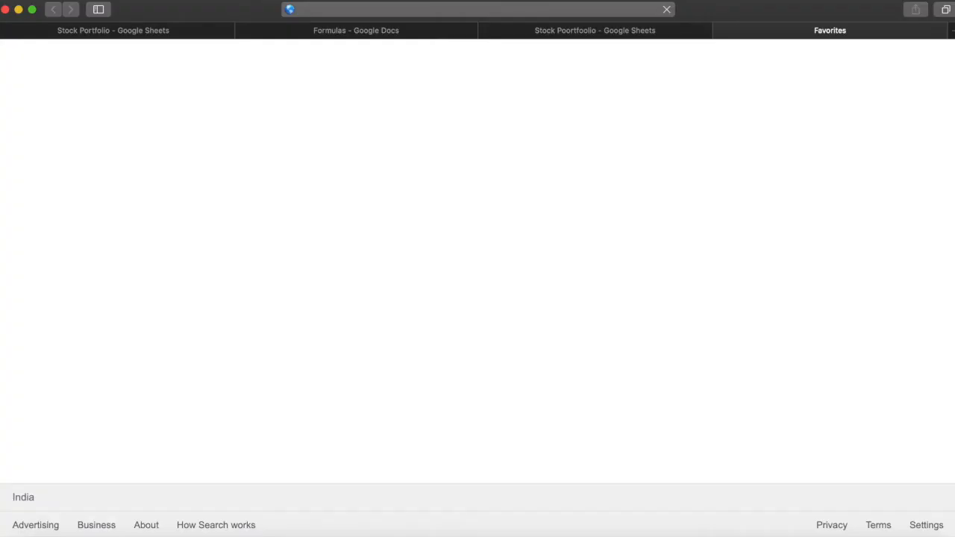
{"action": "left_click", "coordinate": [492, 245]}
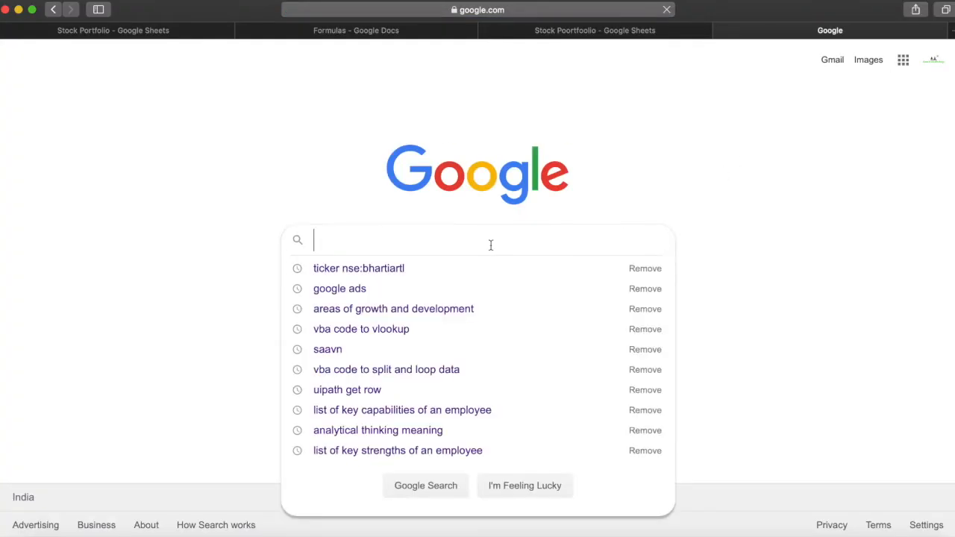
{"action": "key", "text": "super+v"}
{"action": "type", "text": "tic"}
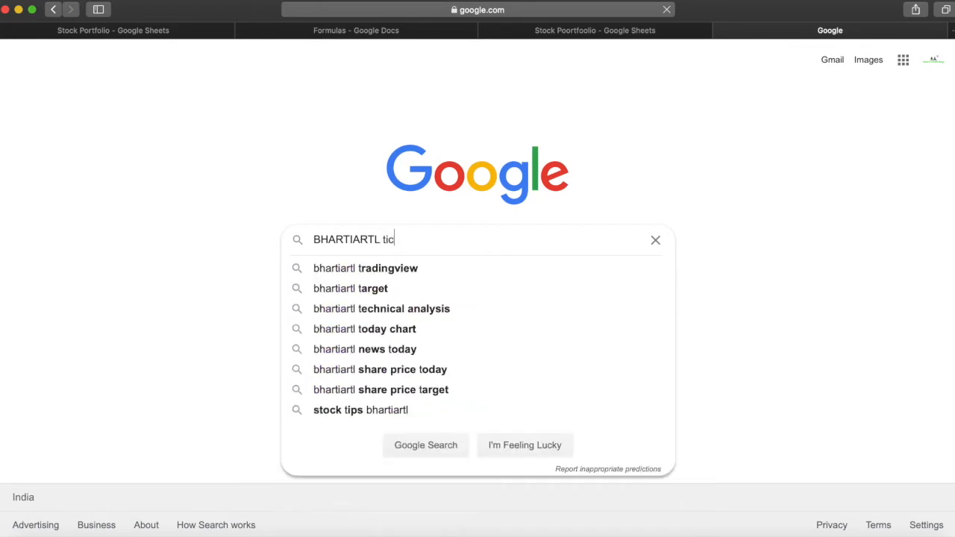
{"action": "type", "text": "ker"}
{"action": "key", "text": "Return"}
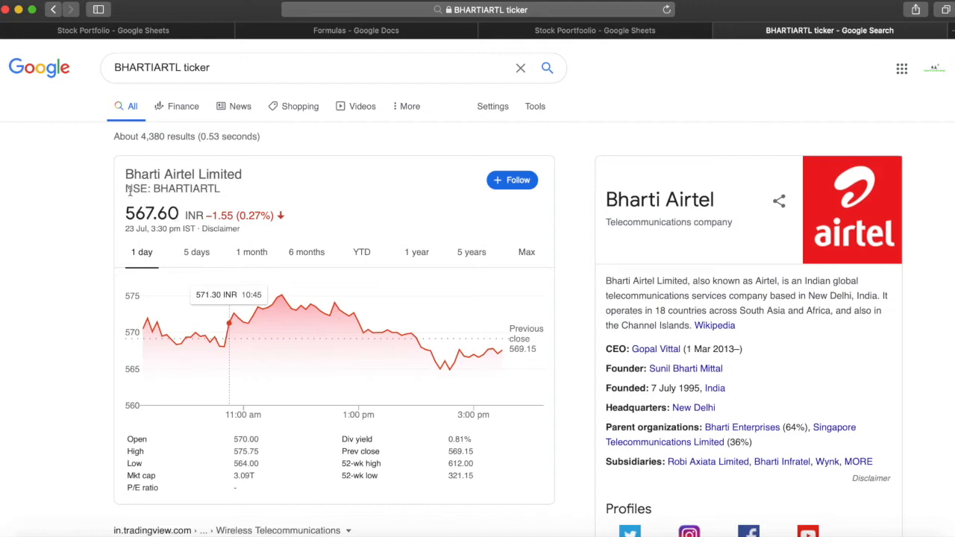
Copy the Bharti Airtel ticker from the search result into A2 of the new tracker as NSE:BHARTIARTL without the space, and widen column A to fit
{"action": "left_click_drag", "start_coordinate": [127, 189], "coordinate": [217, 189]}
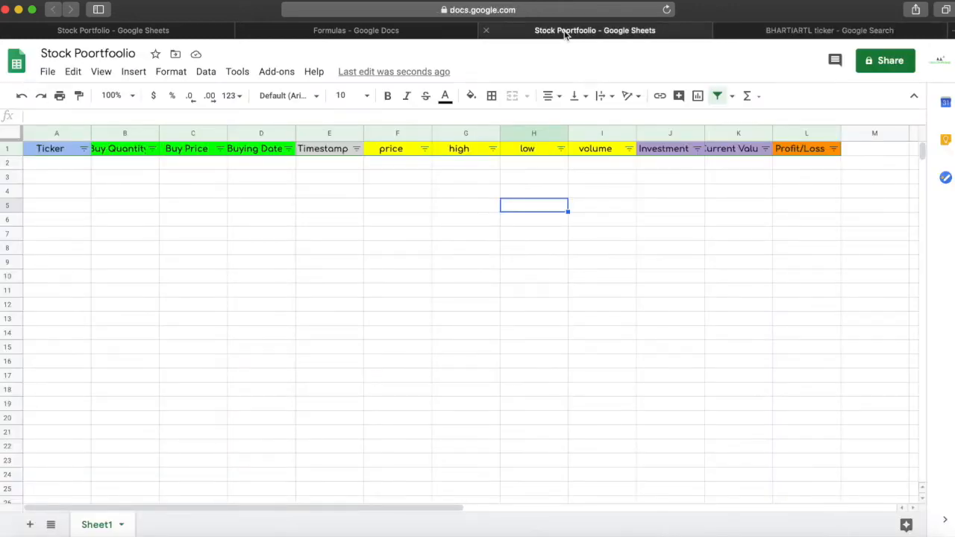
{"action": "left_click", "coordinate": [565, 30]}
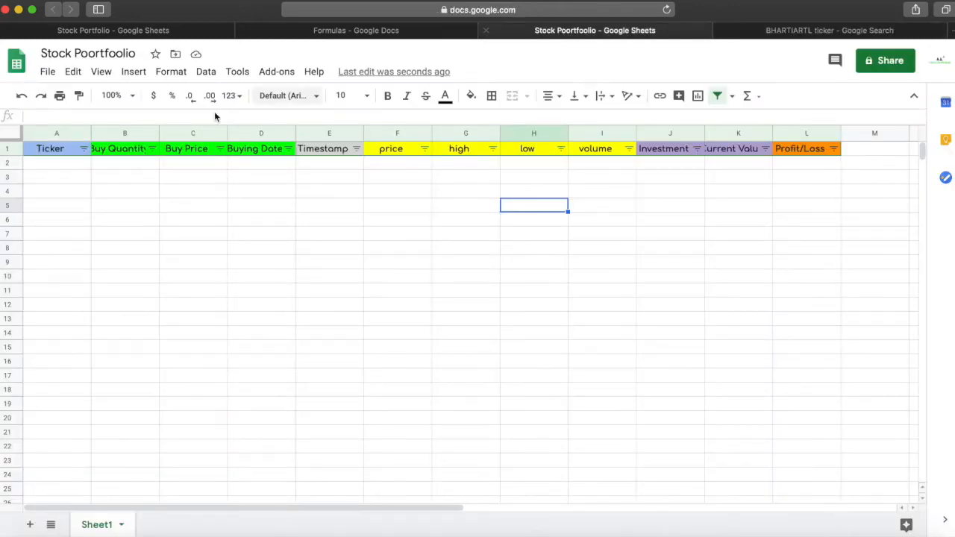
{"action": "left_click", "coordinate": [70, 164]}
{"action": "type", "text": "NSE: BHARTIARTL"}
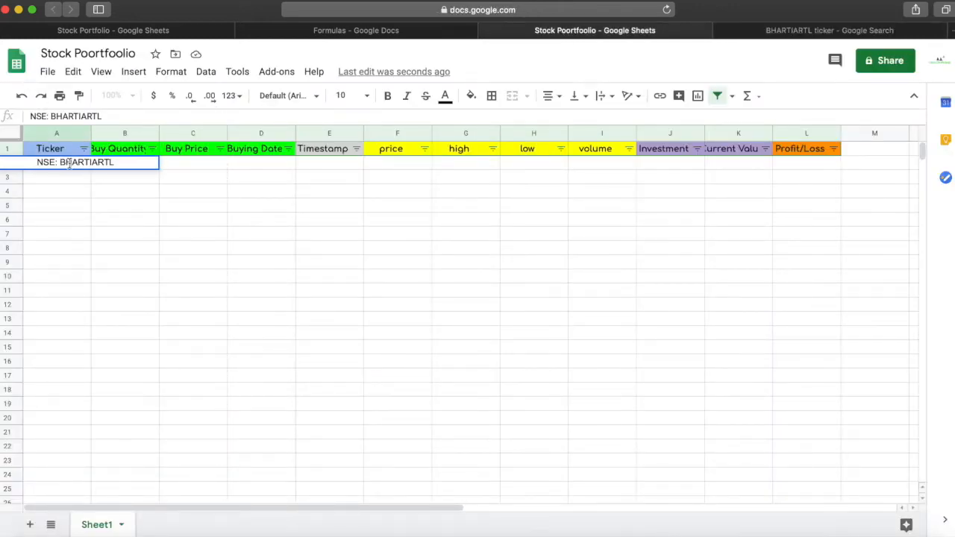
{"action": "left_click_drag", "start_coordinate": [50, 162], "coordinate": [60, 162]}
{"action": "left_click", "coordinate": [62, 162]}
{"action": "key", "text": "BackSpace"}
{"action": "key", "text": "Return"}
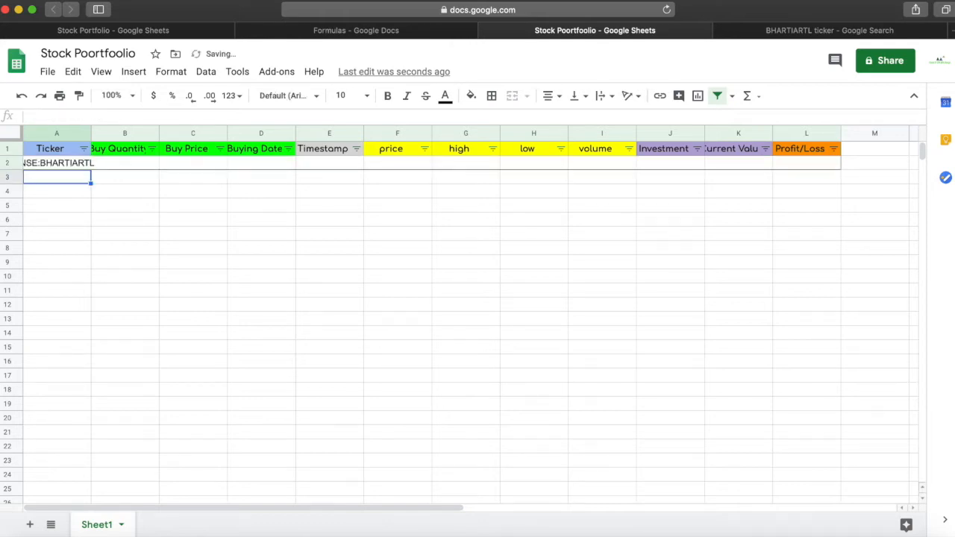
{"action": "left_click_drag", "start_coordinate": [91, 133], "coordinate": [105, 132]}
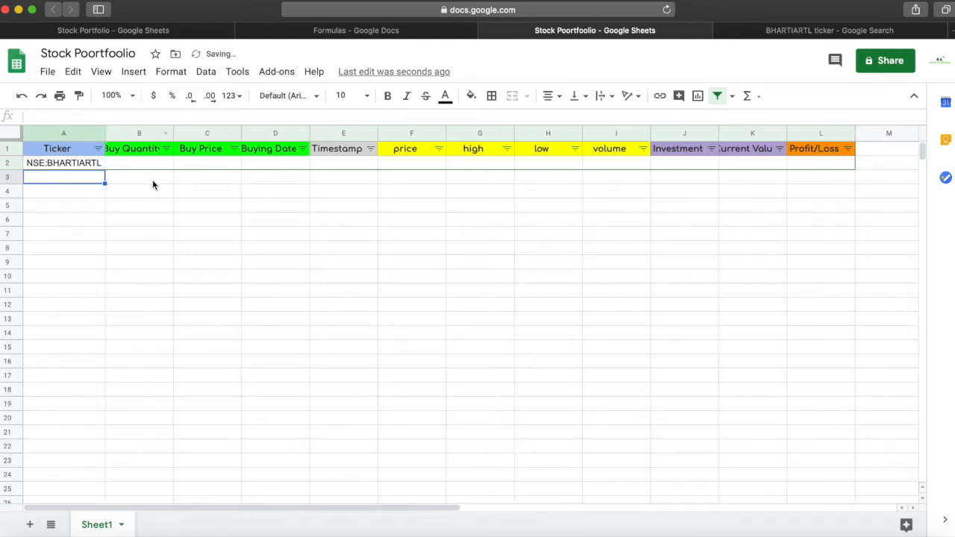
{"action": "left_click", "coordinate": [400, 163]}
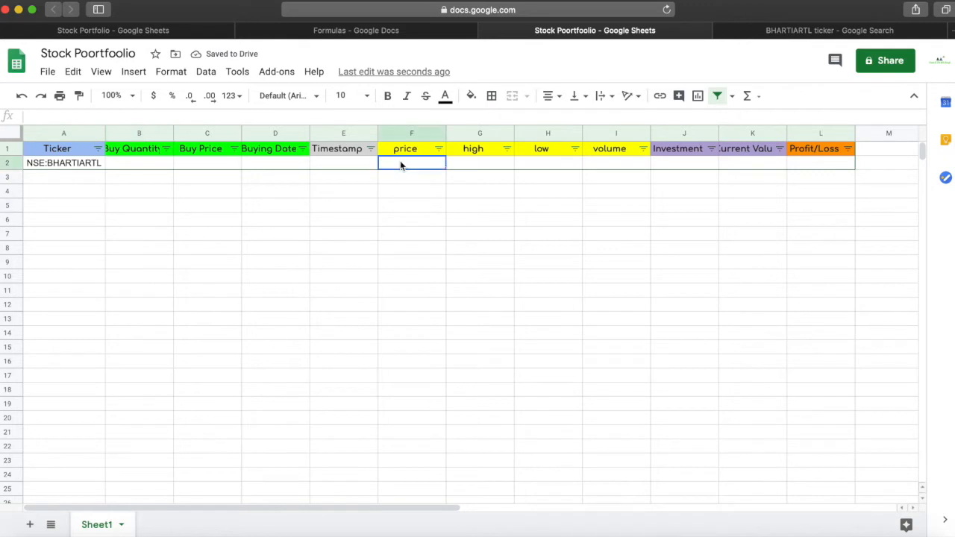
{"action": "left_click", "coordinate": [469, 166]}
{"action": "left_click", "coordinate": [522, 165]}
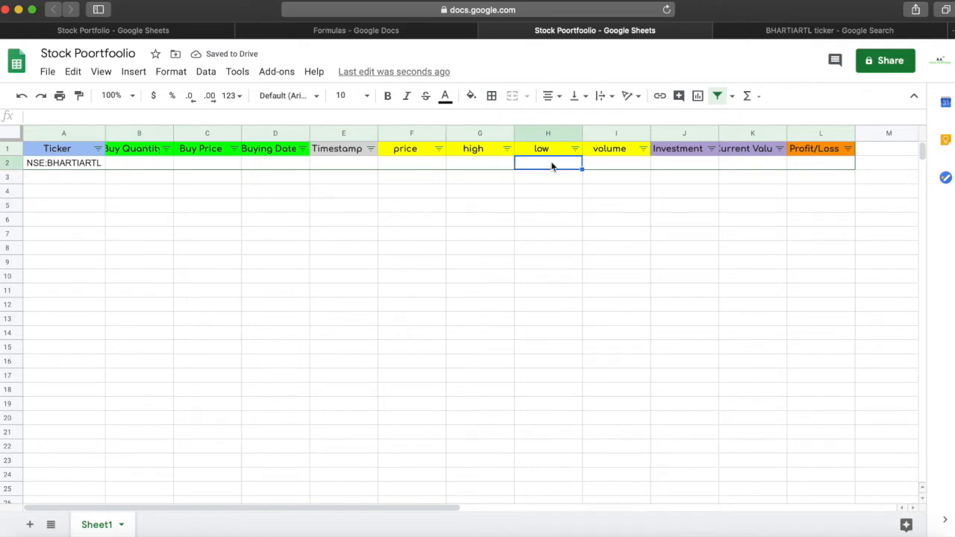
{"action": "left_click", "coordinate": [606, 167]}
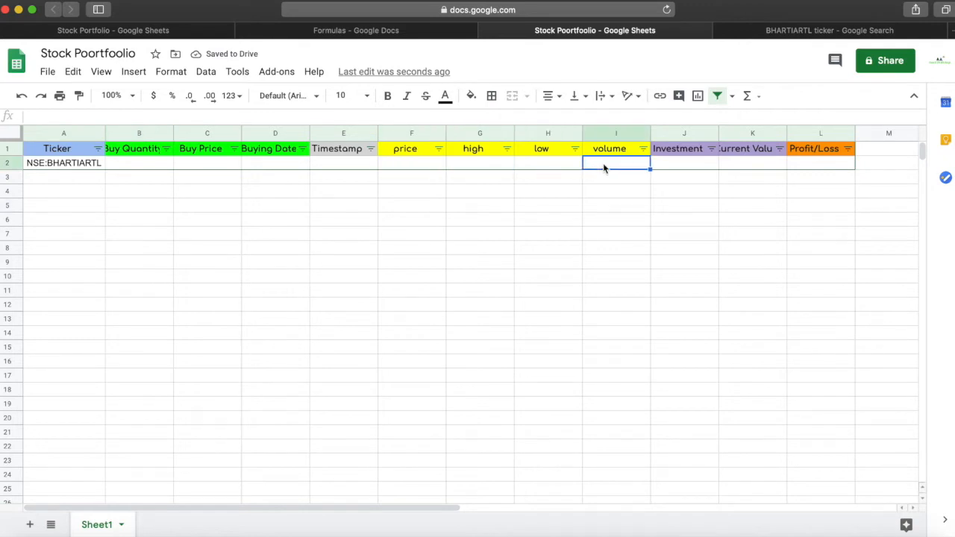
Copy the Price formula =GOOGLEFINANCE($A2,F$1) from the Formulas document into cell F2 of the tracker
{"action": "left_click", "coordinate": [434, 32]}
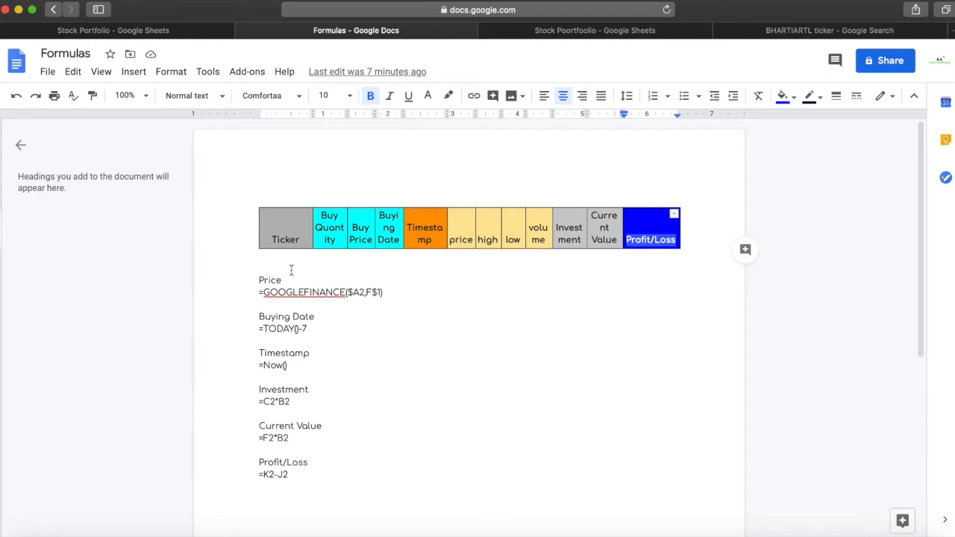
{"action": "left_click_drag", "start_coordinate": [258, 293], "coordinate": [386, 293]}
{"action": "key", "text": "ctrl+c"}
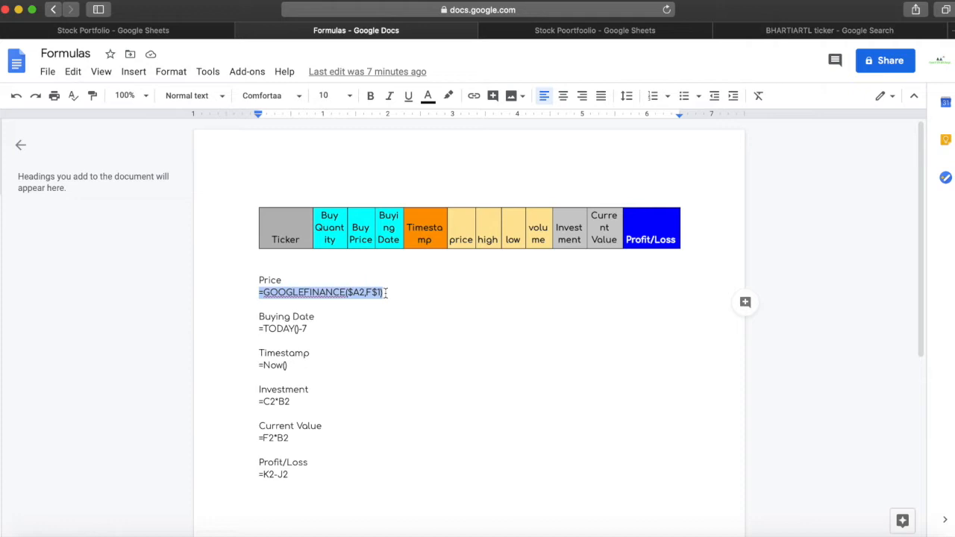
{"action": "left_click", "coordinate": [615, 36]}
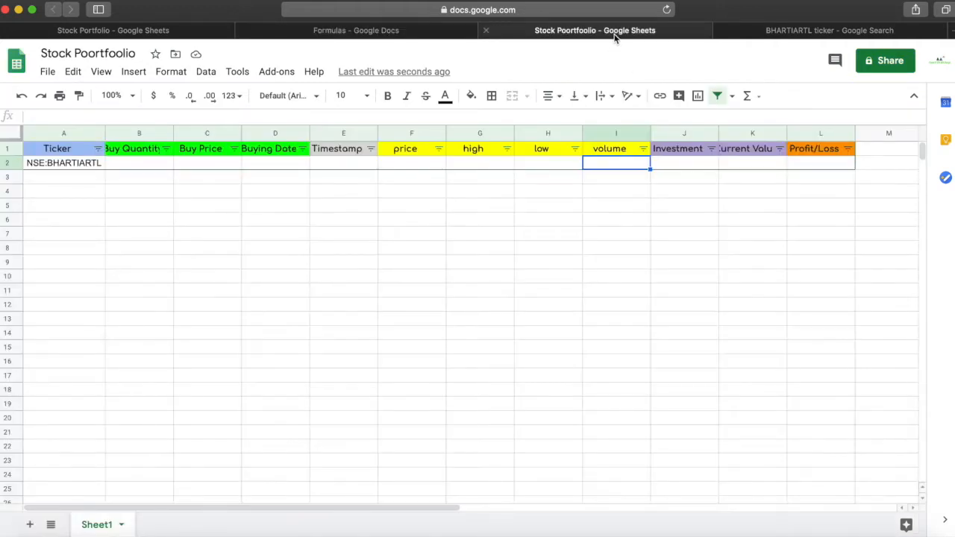
{"action": "double_click", "coordinate": [424, 160]}
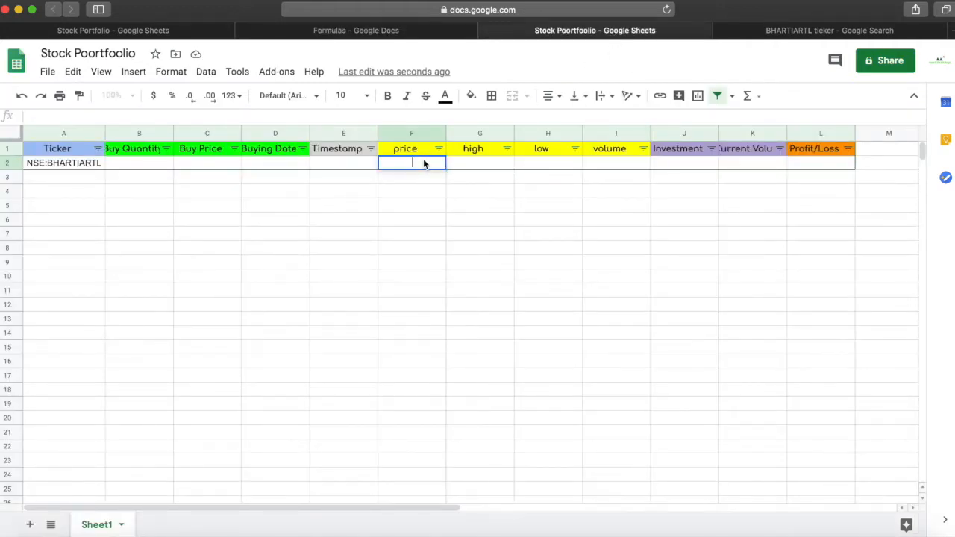
{"action": "key", "text": "ctrl+v"}
{"action": "key", "text": "Return"}
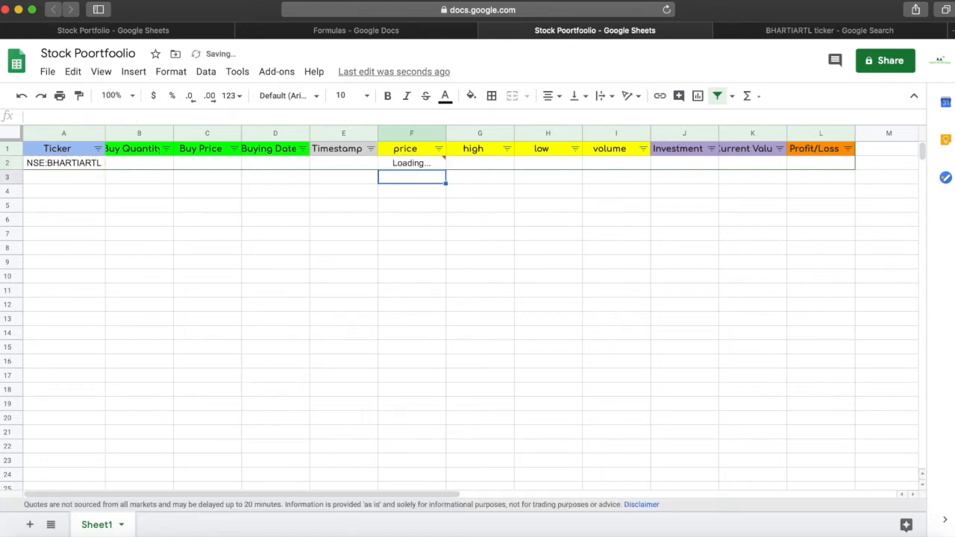
Fill the GOOGLEFINANCE formula from F2 across the high, low and volume cells G2:I2
{"action": "left_click", "coordinate": [426, 164]}
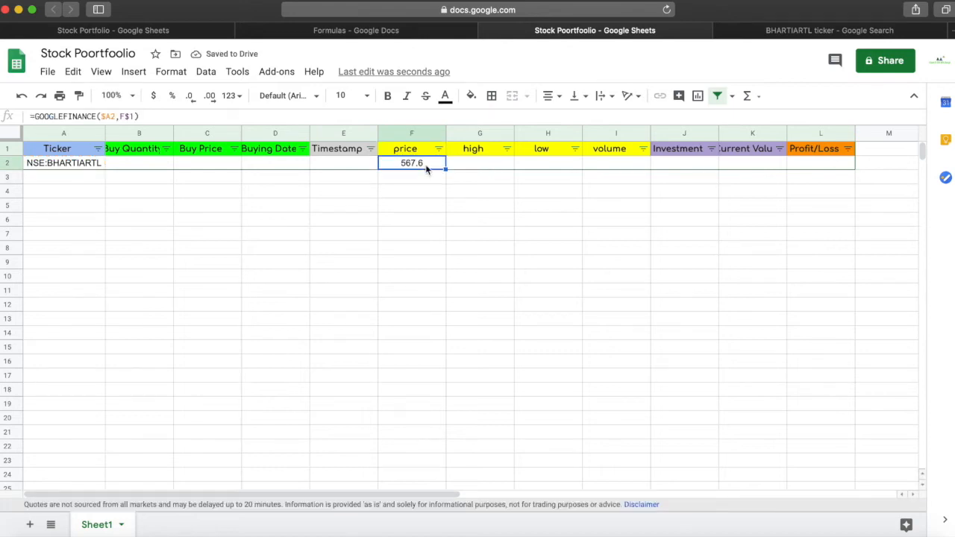
{"action": "left_click_drag", "start_coordinate": [446, 169], "coordinate": [571, 169]}
{"action": "left_click_drag", "start_coordinate": [630, 170], "coordinate": [630, 174]}
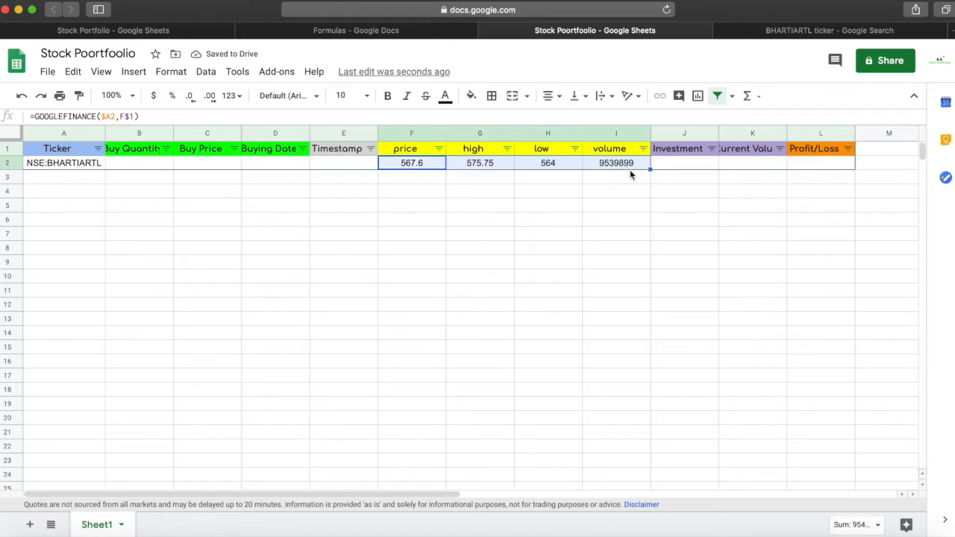
Copy the Timestamp formula =Now() from the Formulas document into cell E2 and widen column E to fit the full date and time
{"action": "left_click", "coordinate": [416, 33]}
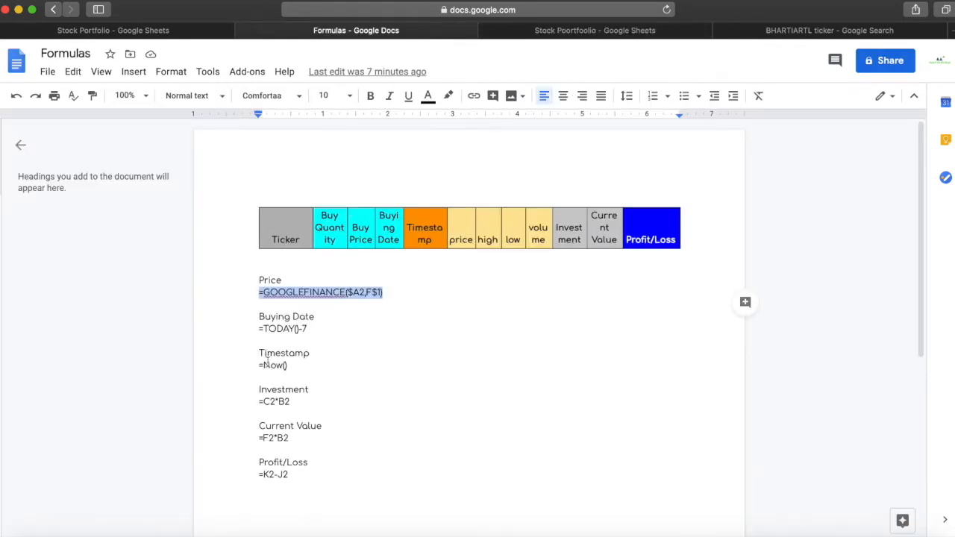
{"action": "left_click_drag", "start_coordinate": [259, 365], "coordinate": [295, 365]}
{"action": "key", "text": "cmd+c"}
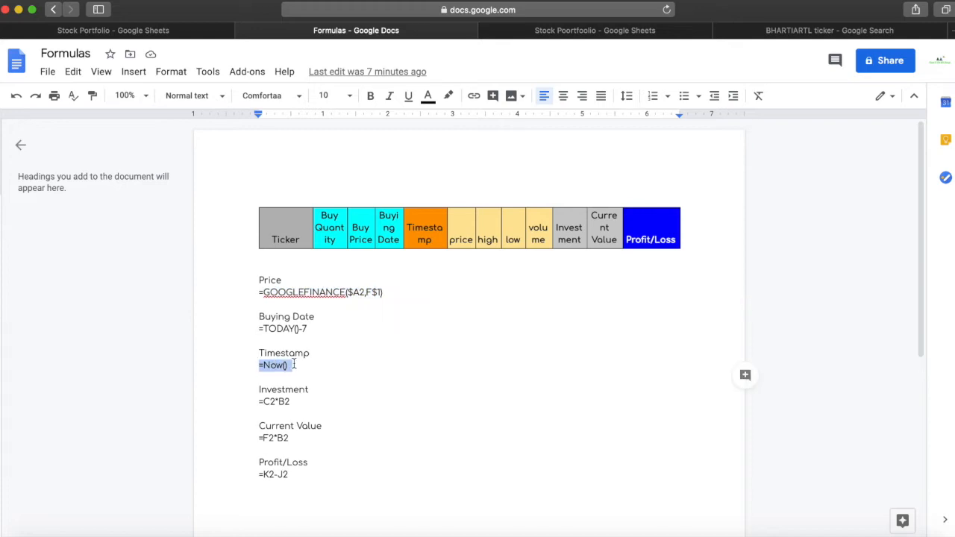
{"action": "left_click", "coordinate": [521, 37]}
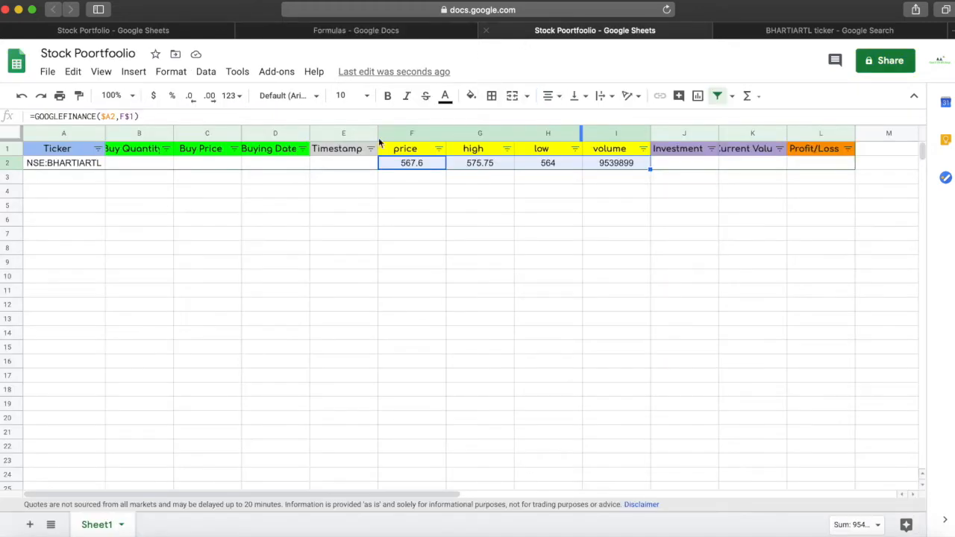
{"action": "left_click", "coordinate": [348, 168]}
{"action": "double_click", "coordinate": [346, 166]}
{"action": "key", "text": "cmd+v"}
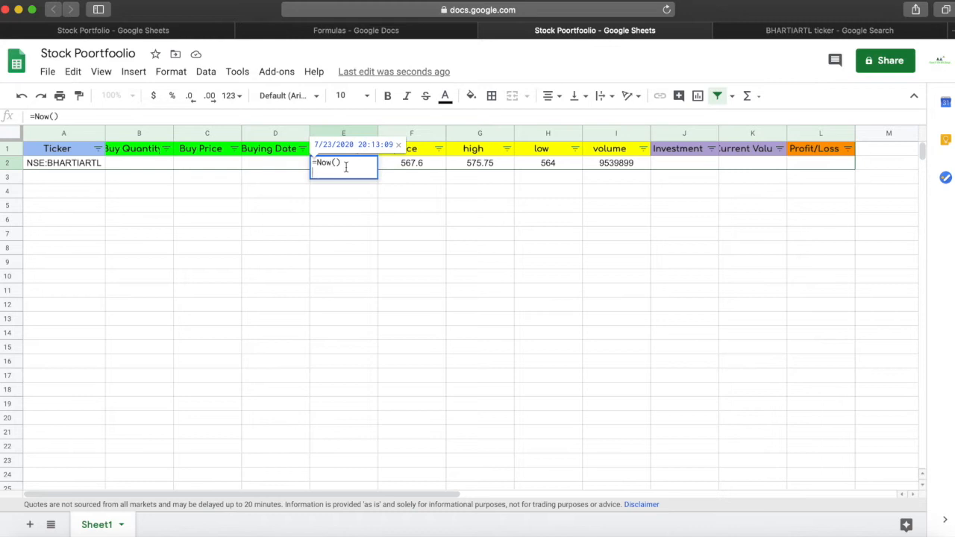
{"action": "key", "text": "Return"}
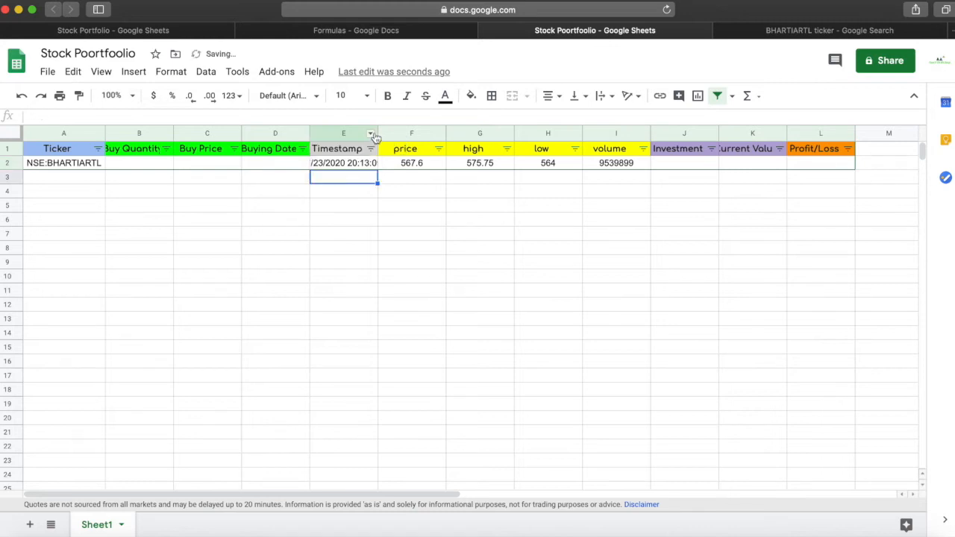
{"action": "mouse_move", "coordinate": [378, 133]}
{"action": "left_mouse_down"}
{"action": "mouse_move", "coordinate": [403, 131]}
{"action": "mouse_move", "coordinate": [394, 130]}
{"action": "left_mouse_up"}
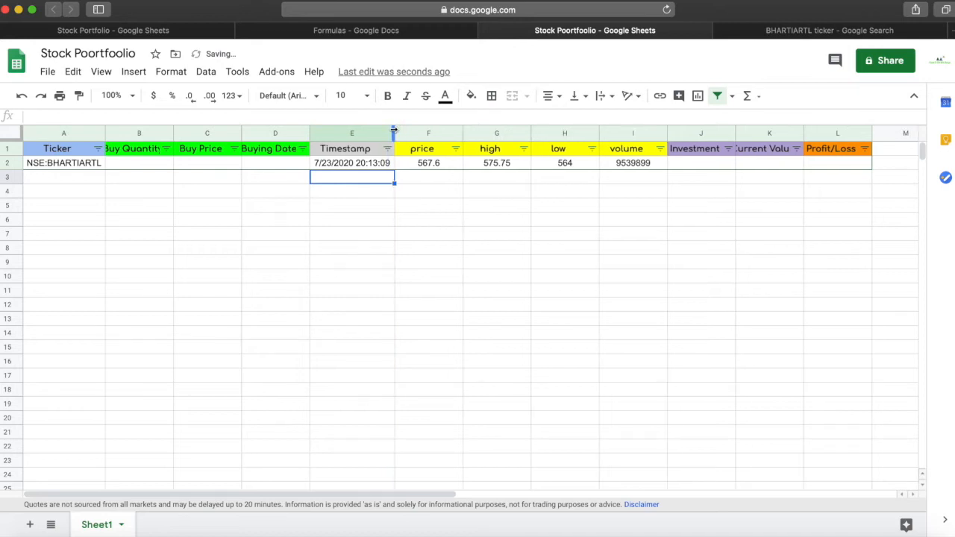
{"action": "left_click", "coordinate": [367, 169]}
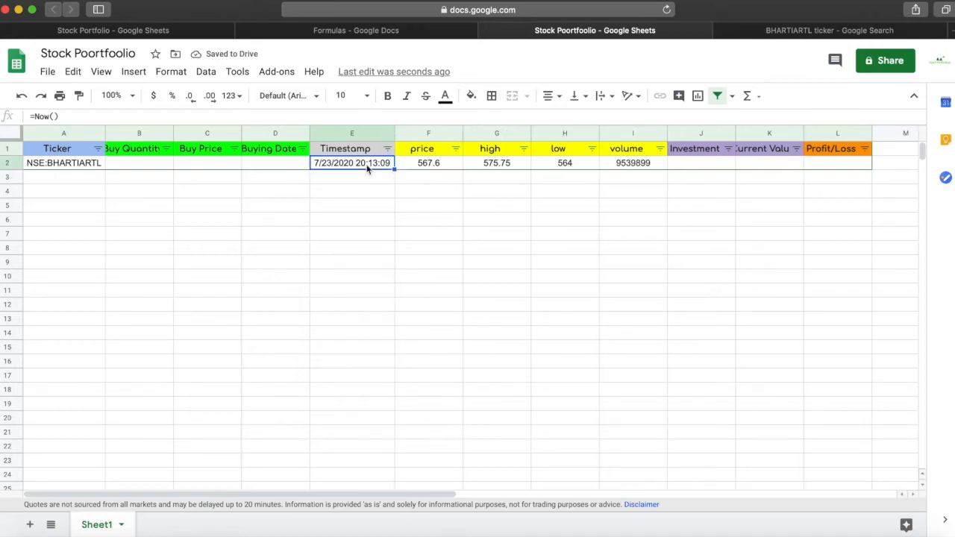
Close the ticker search page and copy the Buying Date formula =TODAY()-7 from the Formulas document into cell D2 of the tracker
{"action": "left_click", "coordinate": [755, 32]}
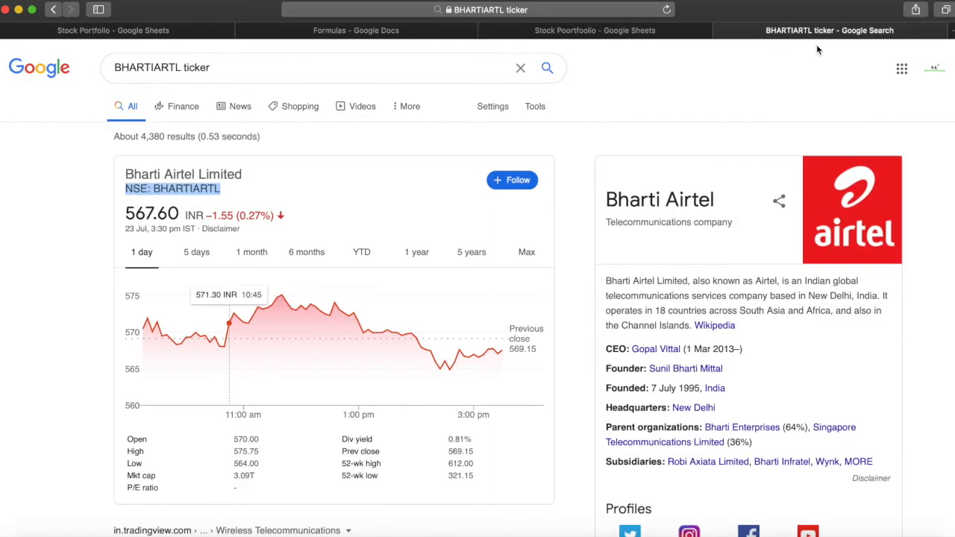
{"action": "left_click", "coordinate": [722, 31]}
{"action": "left_click", "coordinate": [509, 33]}
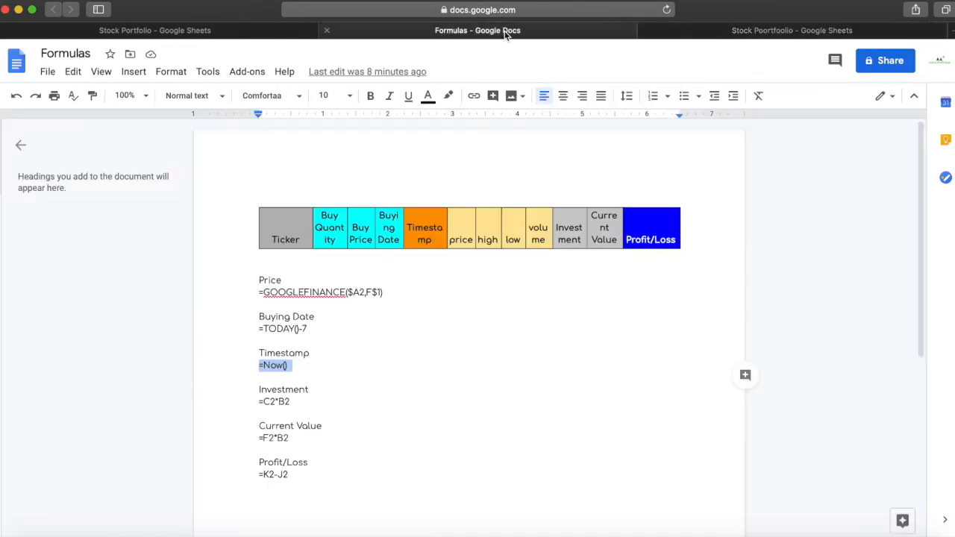
{"action": "left_click_drag", "start_coordinate": [260, 329], "coordinate": [317, 334]}
{"action": "key", "text": "super+c"}
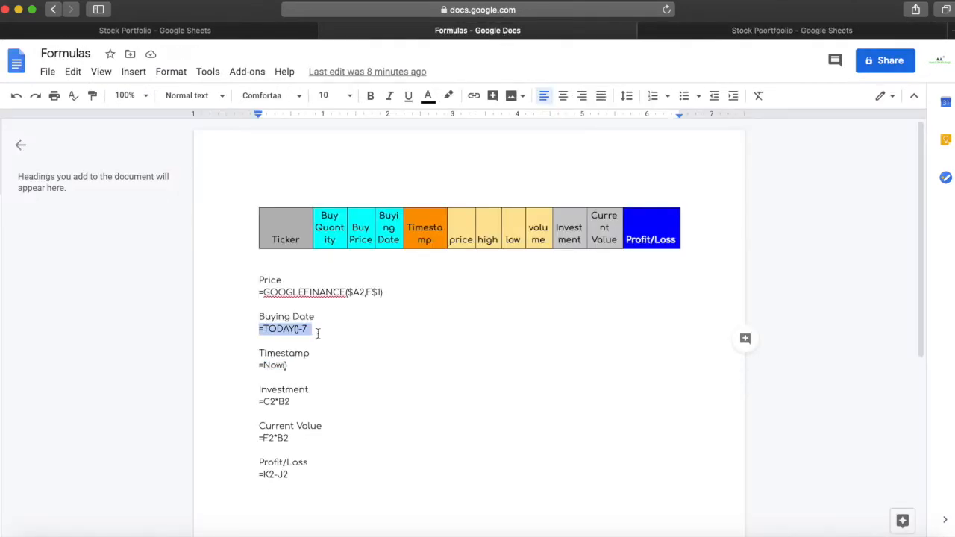
{"action": "left_click", "coordinate": [694, 32]}
{"action": "left_click", "coordinate": [284, 166]}
{"action": "double_click", "coordinate": [282, 164]}
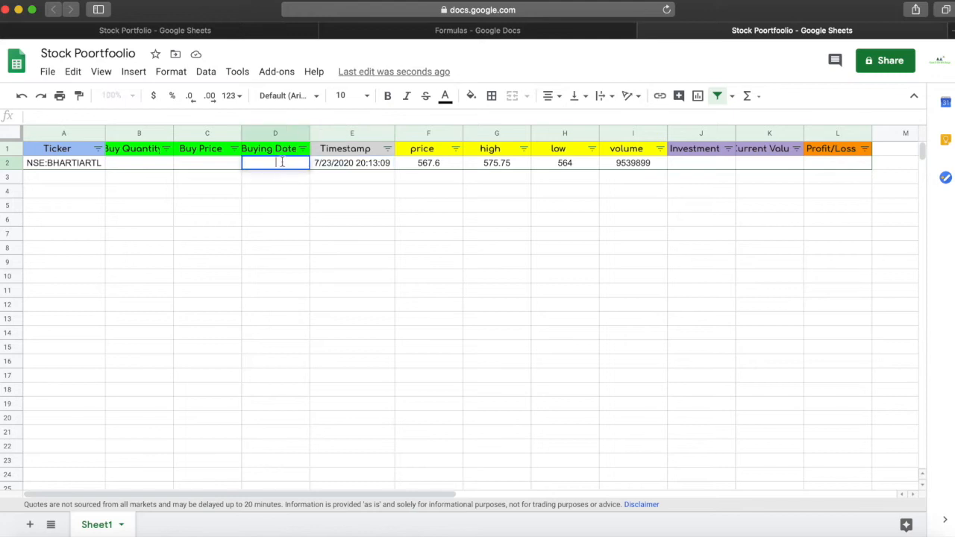
{"action": "key", "text": "super+v"}
{"action": "key", "text": "Return"}
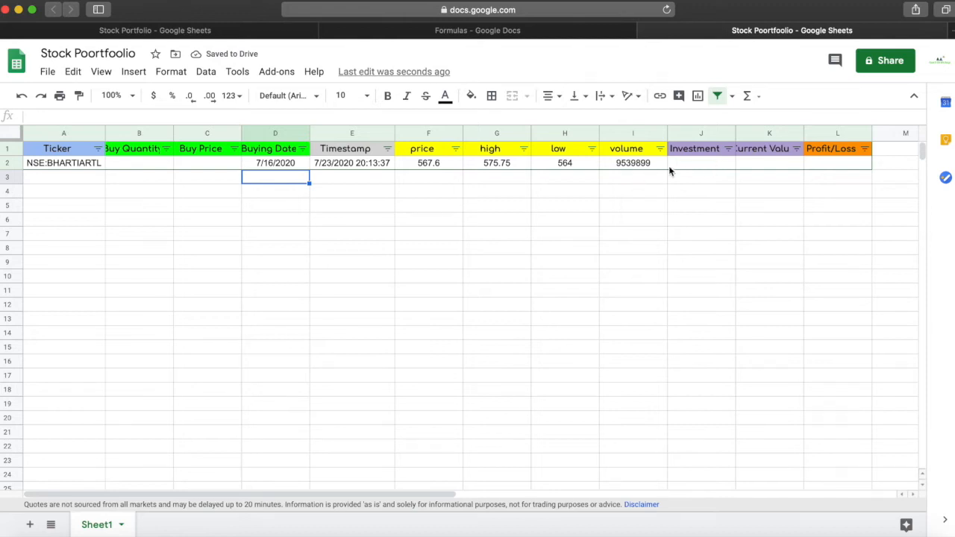
Enter a buy price of 550 in C2 and a buy quantity of 200 in B2 for the Bharti Airtel row
{"action": "left_click", "coordinate": [418, 164]}
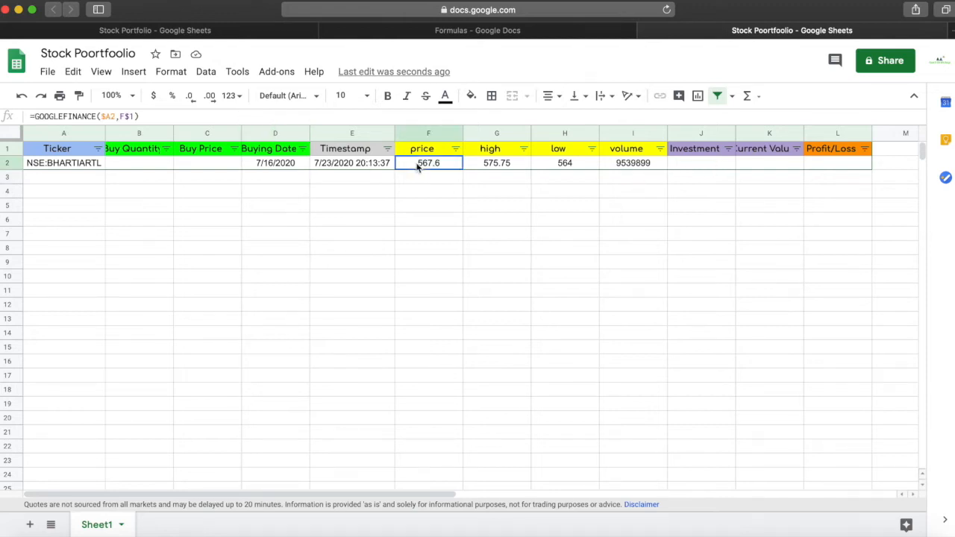
{"action": "left_click", "coordinate": [216, 169]}
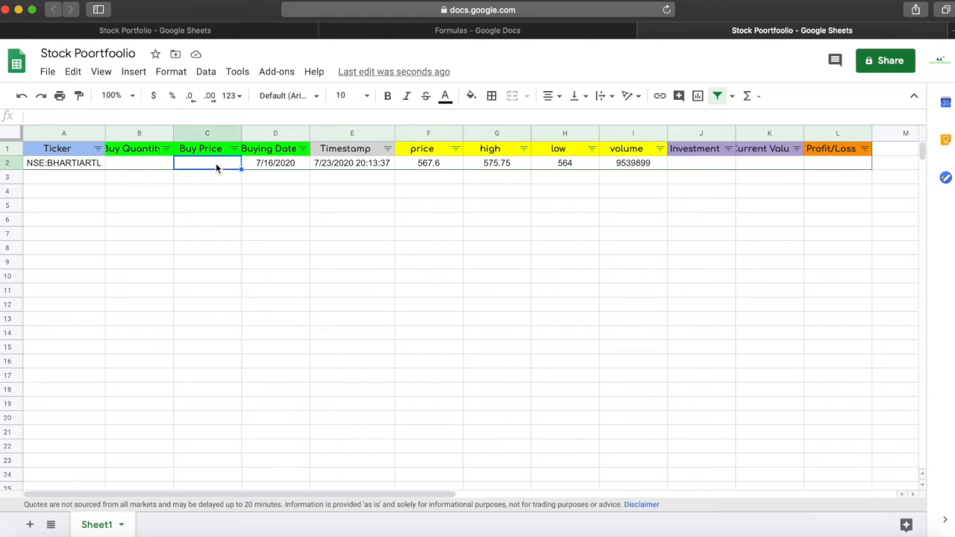
{"action": "type", "text": "550"}
{"action": "double_click", "coordinate": [154, 166]}
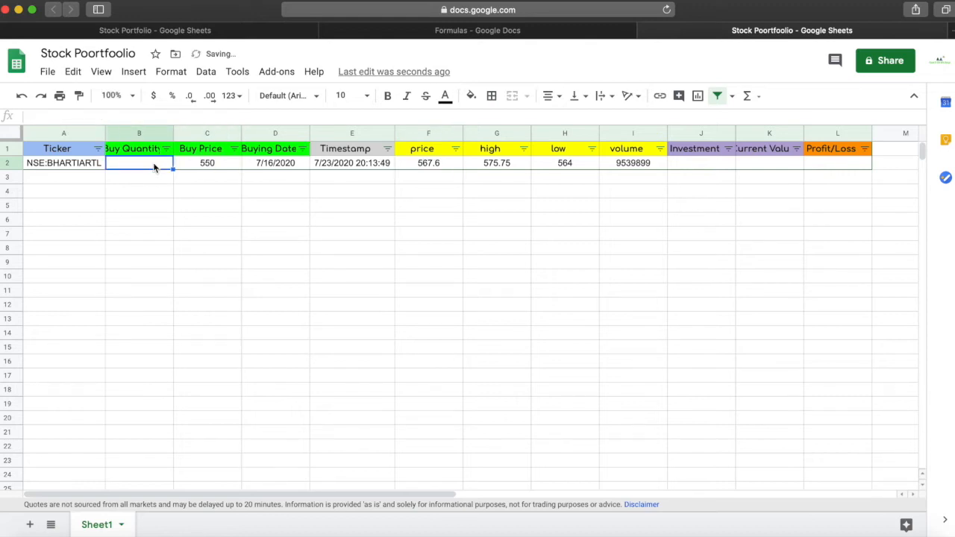
{"action": "type", "text": "200"}
{"action": "left_click", "coordinate": [188, 179]}
{"action": "left_click_drag", "start_coordinate": [156, 166], "coordinate": [196, 166]}
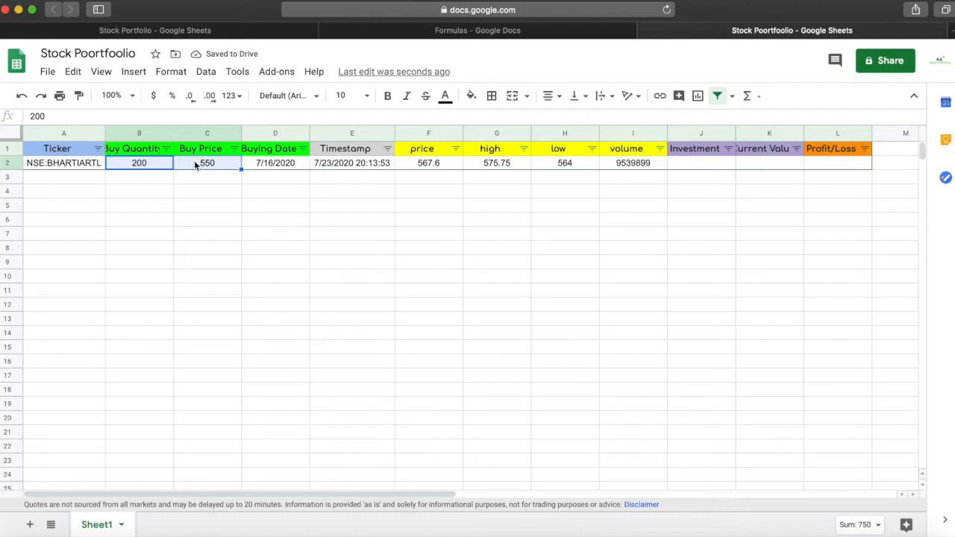
Copy the Investment formula =C2*B2 from the Formulas document into cell J2 of the tracker
{"action": "left_click", "coordinate": [680, 169]}
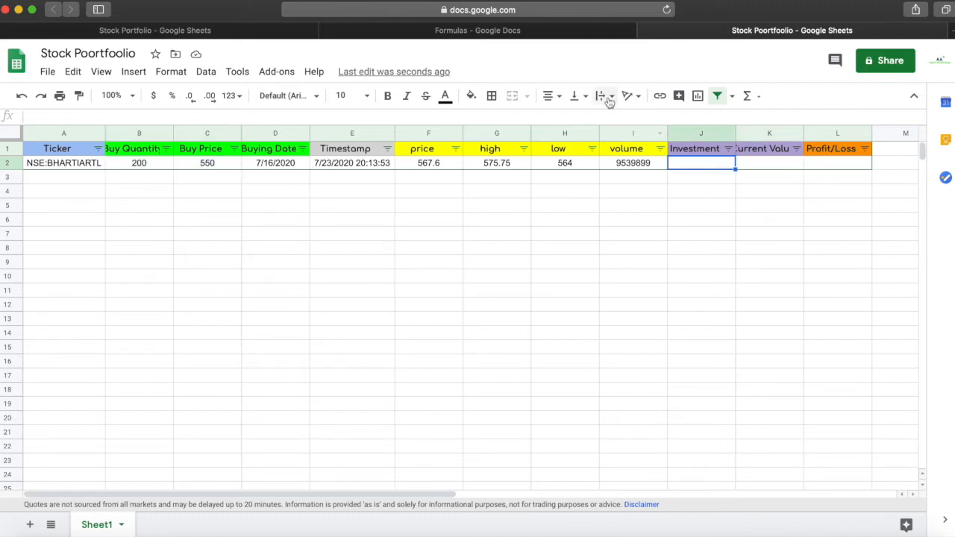
{"action": "left_click", "coordinate": [573, 33]}
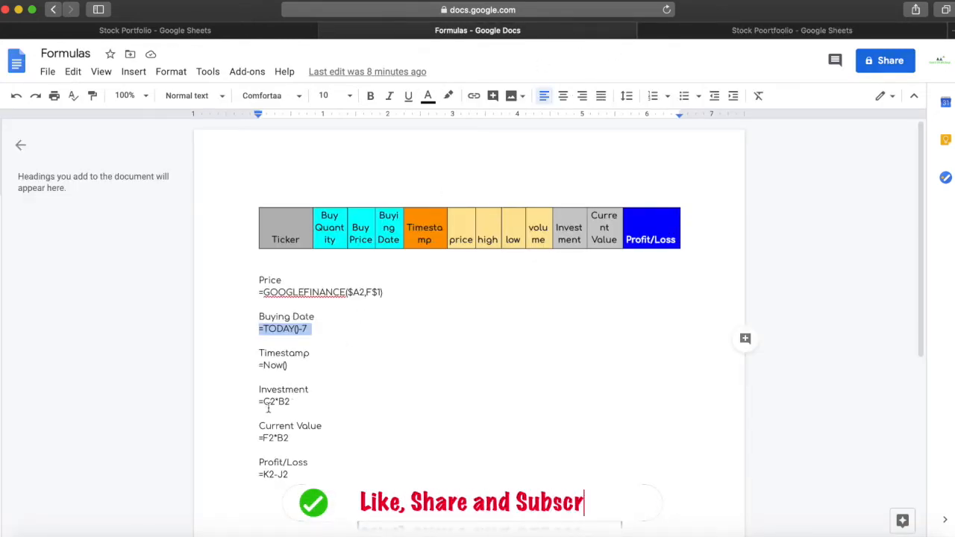
{"action": "left_click_drag", "start_coordinate": [260, 404], "coordinate": [298, 403]}
{"action": "key", "text": "super+c"}
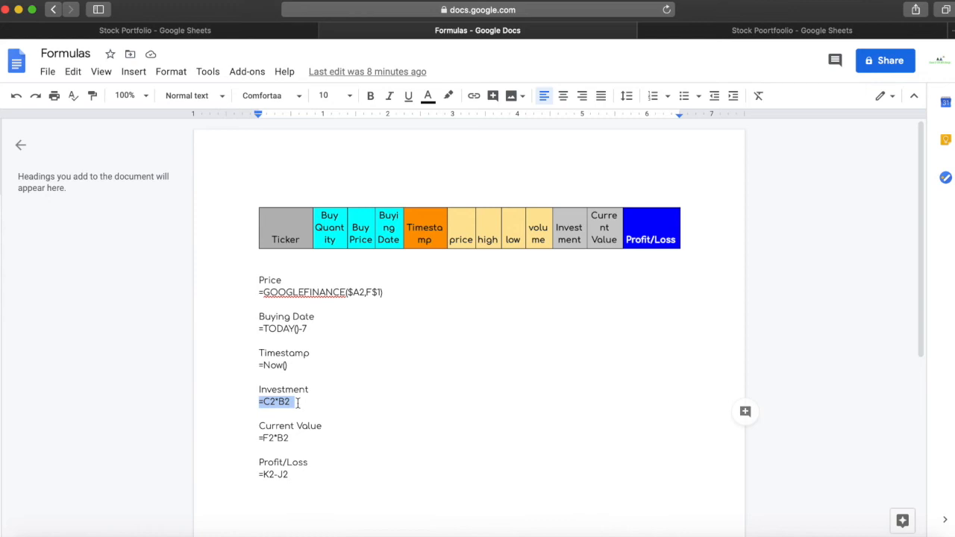
{"action": "left_click", "coordinate": [681, 32]}
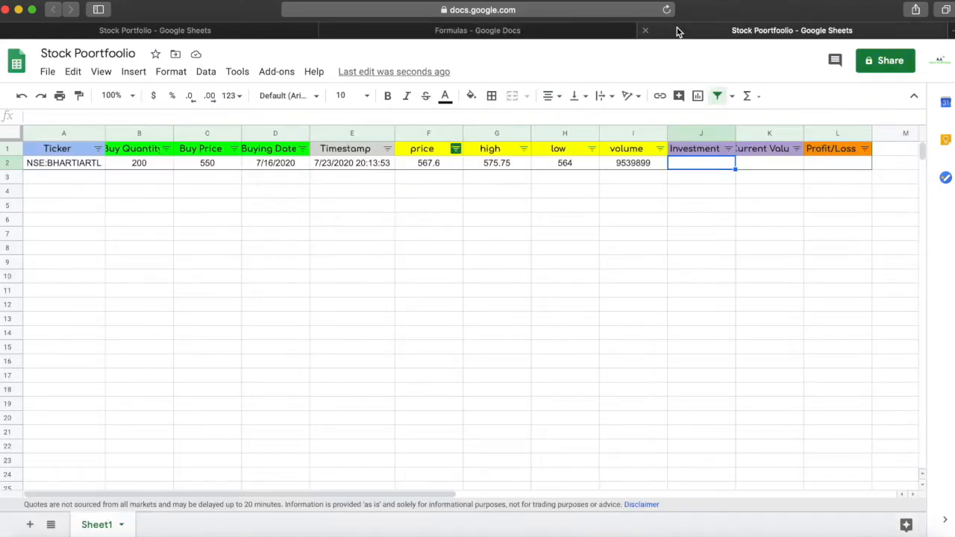
{"action": "key", "text": "super+v"}
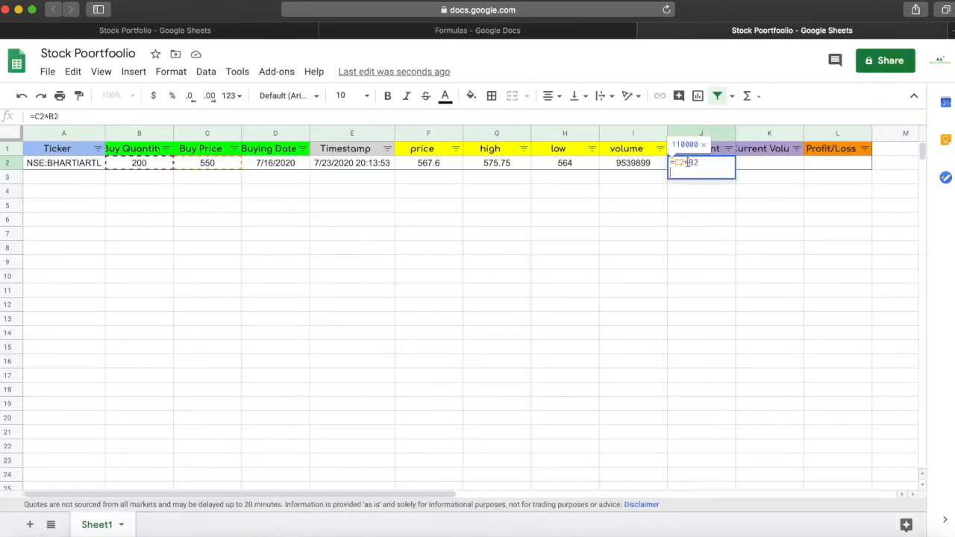
{"action": "key", "text": "Return"}
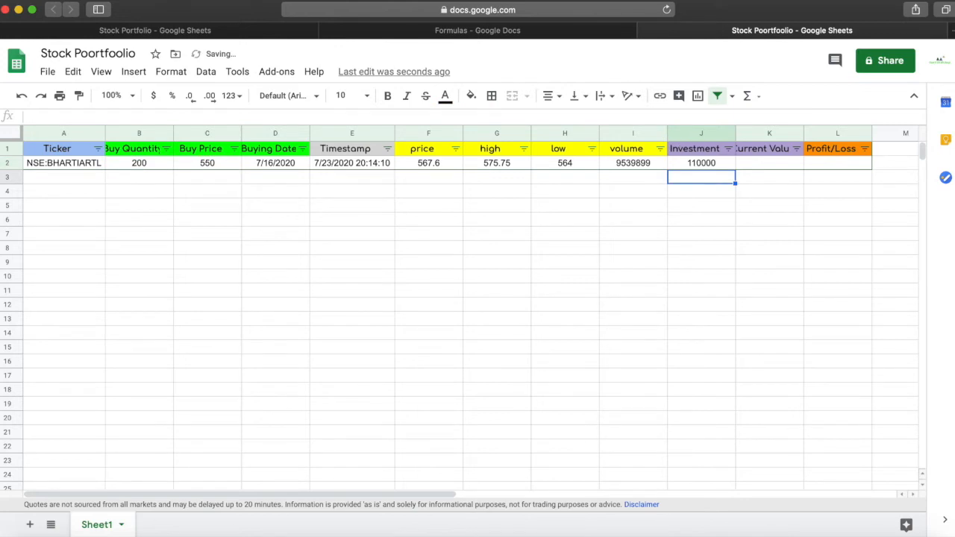
Copy the Current Value formula =F2*B2 from the Formulas document into cell K2 of the tracker
{"action": "left_click", "coordinate": [549, 33]}
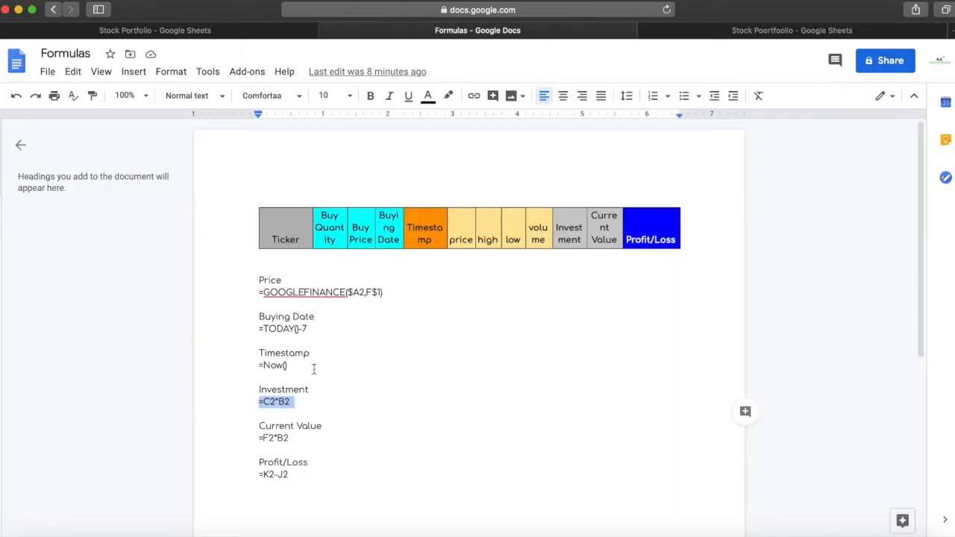
{"action": "left_click_drag", "start_coordinate": [259, 438], "coordinate": [290, 438]}
{"action": "key", "text": "ctrl+c"}
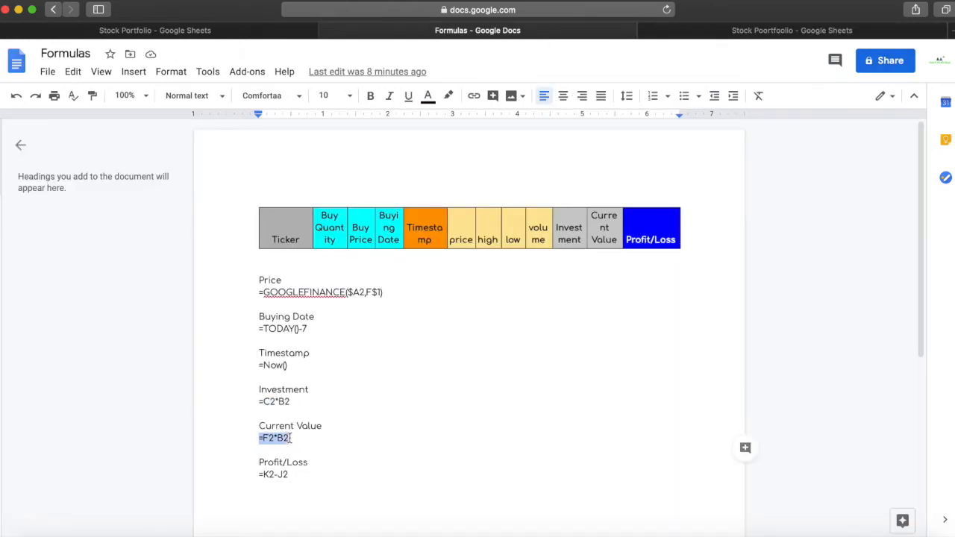
{"action": "left_click", "coordinate": [661, 30]}
{"action": "double_click", "coordinate": [751, 162]}
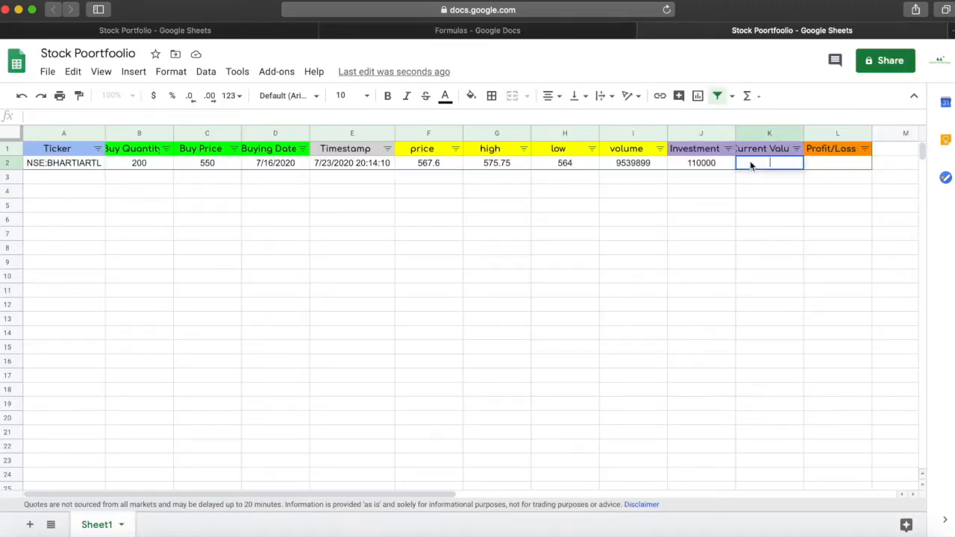
{"action": "key", "text": "ctrl+v"}
{"action": "key", "text": "Return"}
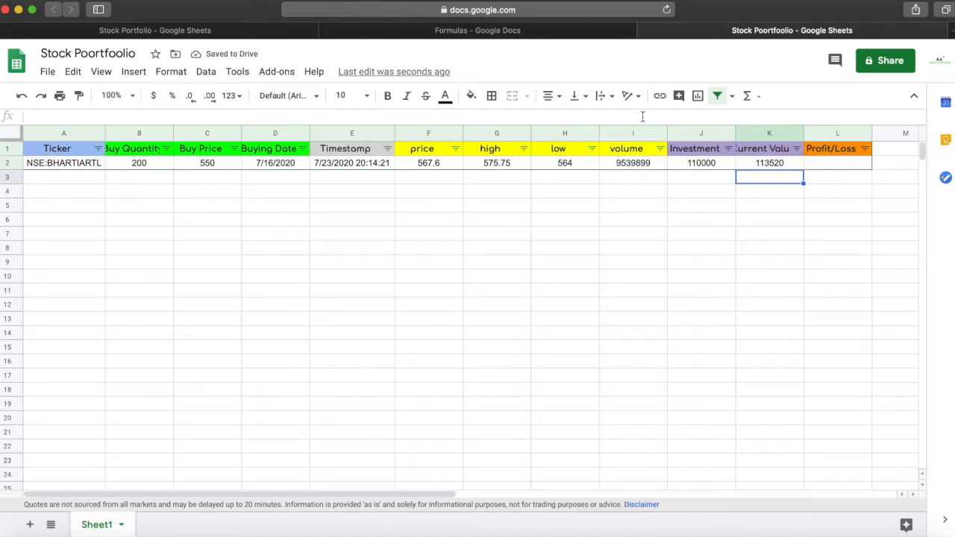
Copy the Profit/Loss formula =K2-J2 from the Formulas document into cell L2 of the tracker
{"action": "left_click", "coordinate": [512, 31]}
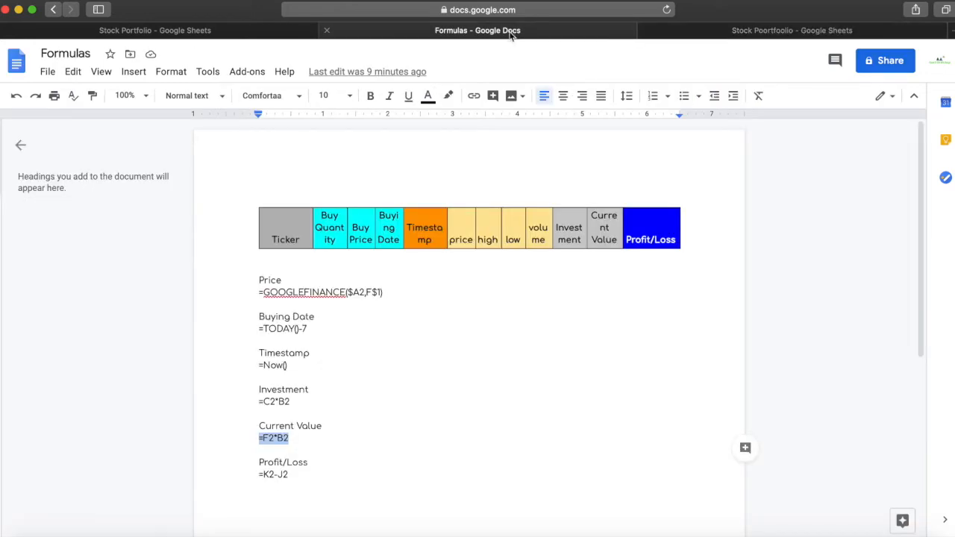
{"action": "left_click_drag", "start_coordinate": [260, 475], "coordinate": [289, 476]}
{"action": "key", "text": "super+c"}
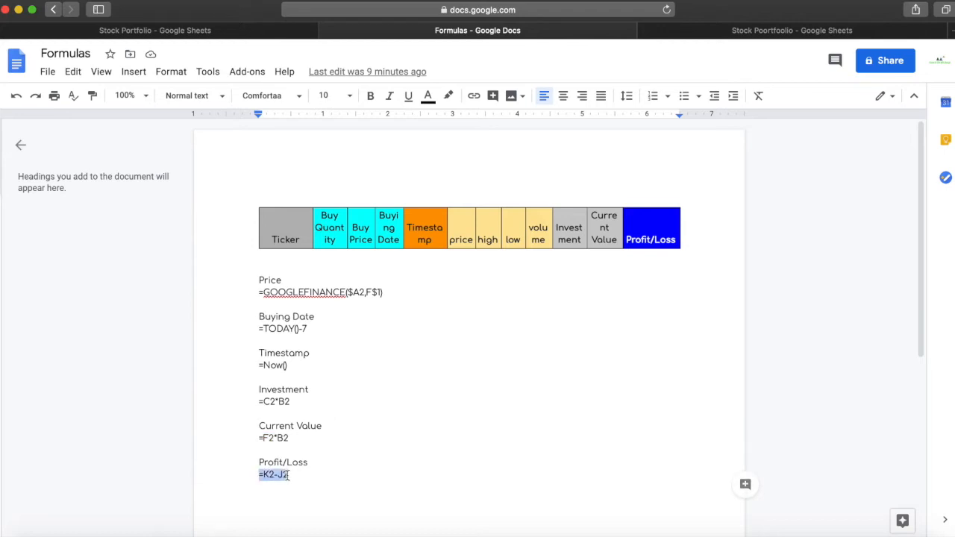
{"action": "left_click", "coordinate": [680, 33]}
{"action": "double_click", "coordinate": [825, 164]}
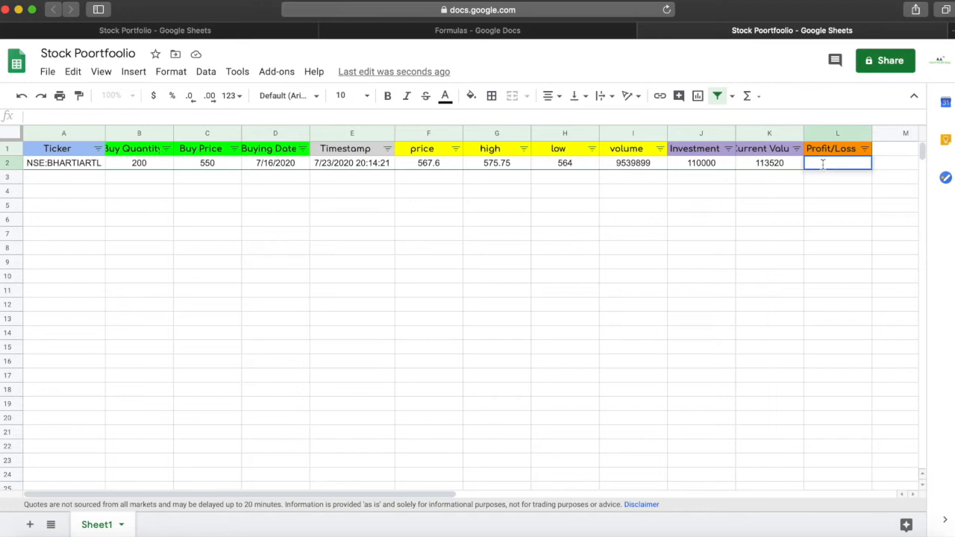
{"action": "key", "text": "super+v"}
{"action": "key", "text": "Return"}
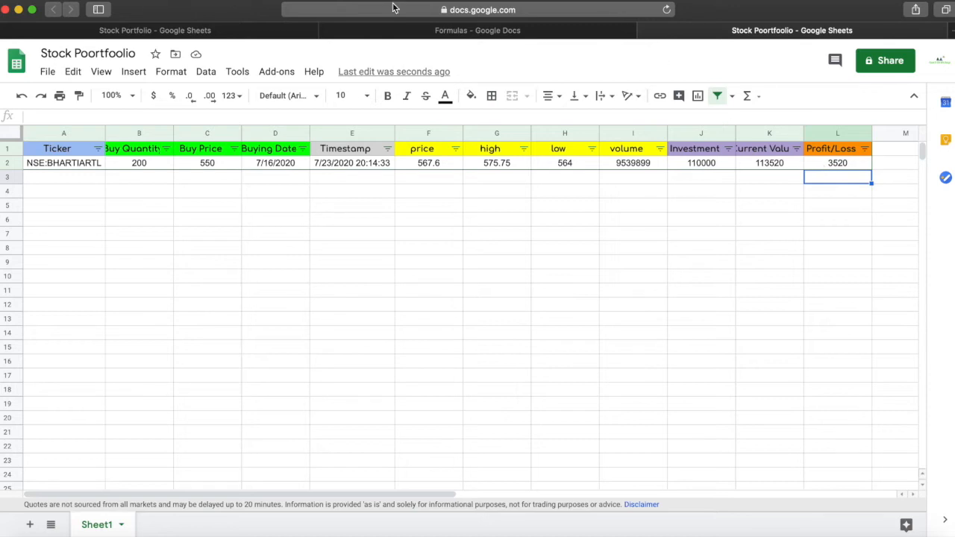
Copy the tickers NSE:BAJFINANCE through NSE:DRREDDY from A3:A9 of the finished Stock Portfolio sheet into the new tracker starting at A3
{"action": "left_click", "coordinate": [255, 35]}
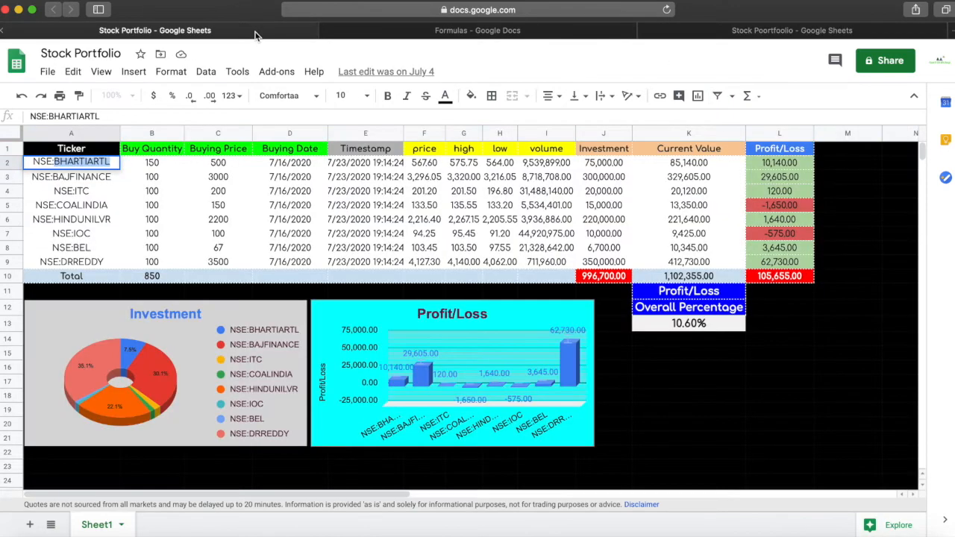
{"action": "left_click", "coordinate": [84, 223]}
{"action": "left_click_drag", "start_coordinate": [88, 180], "coordinate": [87, 256]}
{"action": "key", "text": "super+c"}
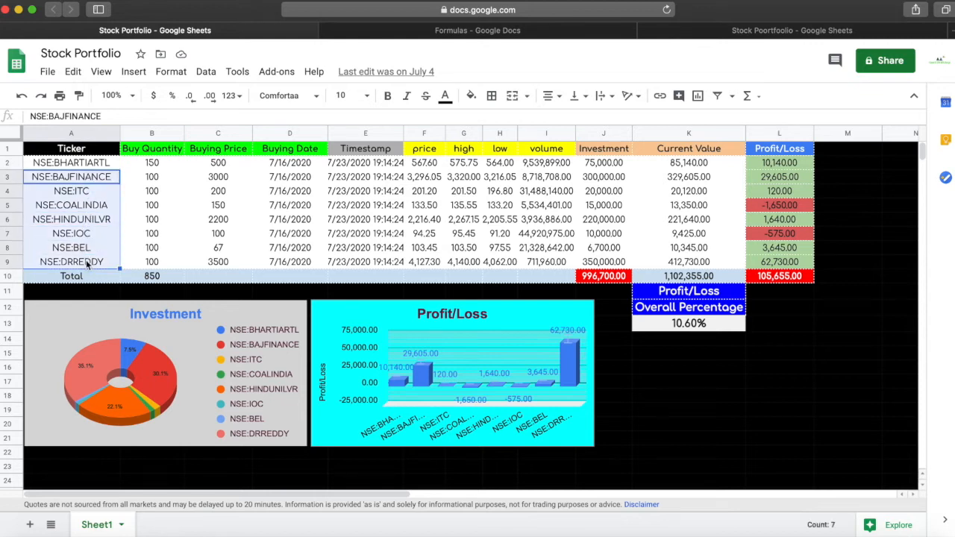
{"action": "left_click", "coordinate": [690, 37]}
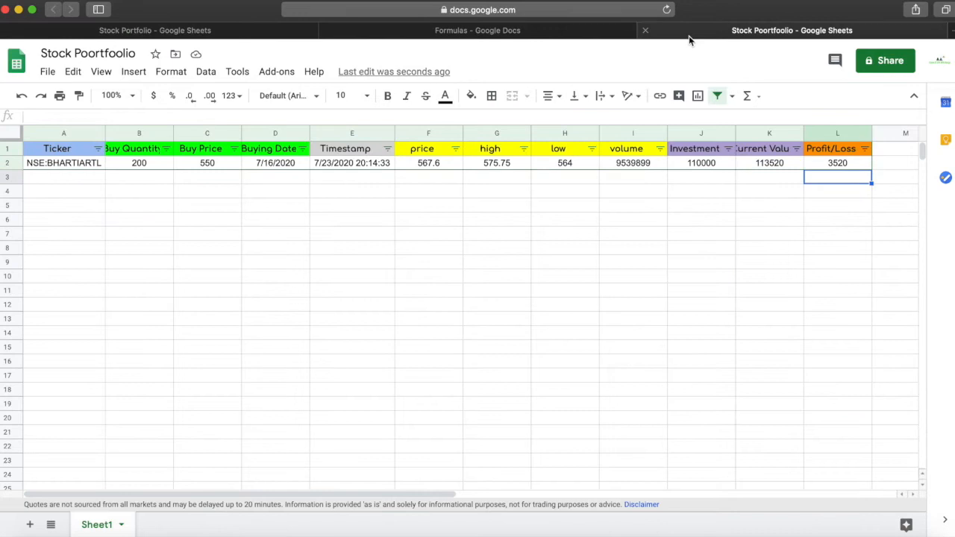
{"action": "left_click", "coordinate": [95, 182]}
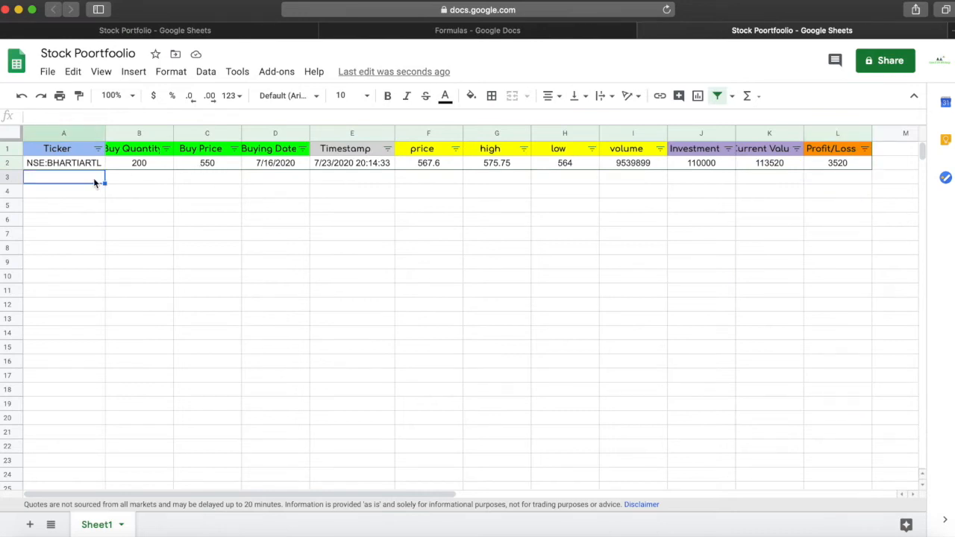
{"action": "key", "text": "super+v"}
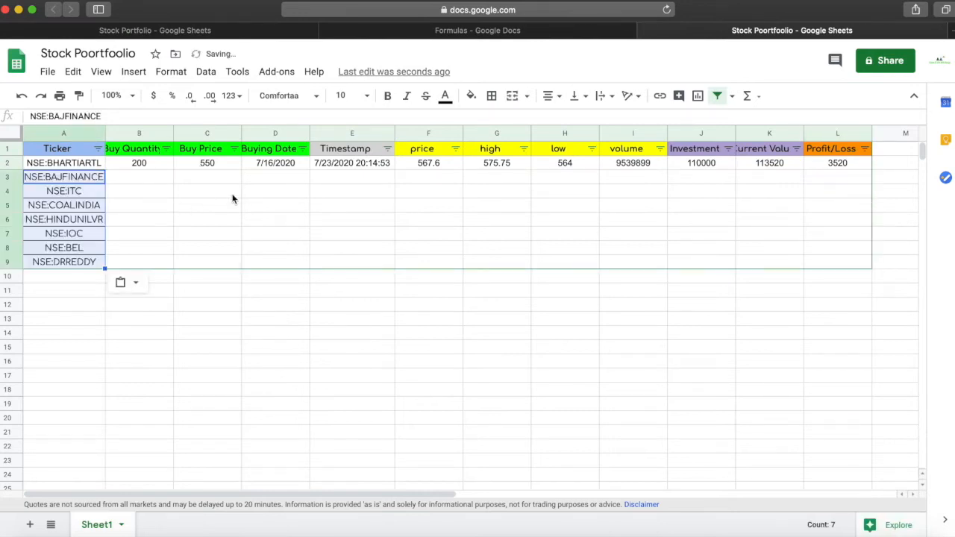
Fill the Buying Date formula from D2 and the Timestamp formula from E2 down to row 9
{"action": "left_click", "coordinate": [294, 163]}
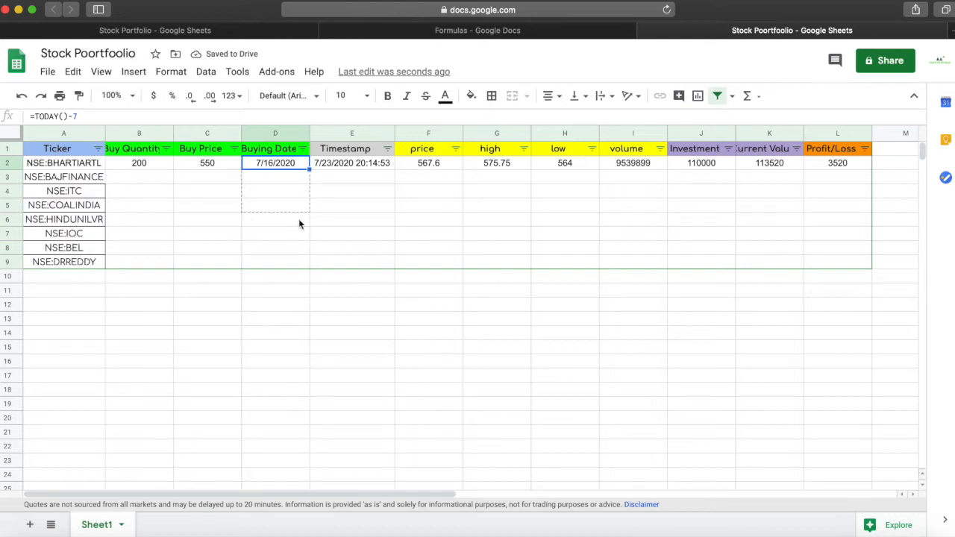
{"action": "left_click_drag", "start_coordinate": [289, 261], "coordinate": [290, 261]}
{"action": "left_click", "coordinate": [358, 164]}
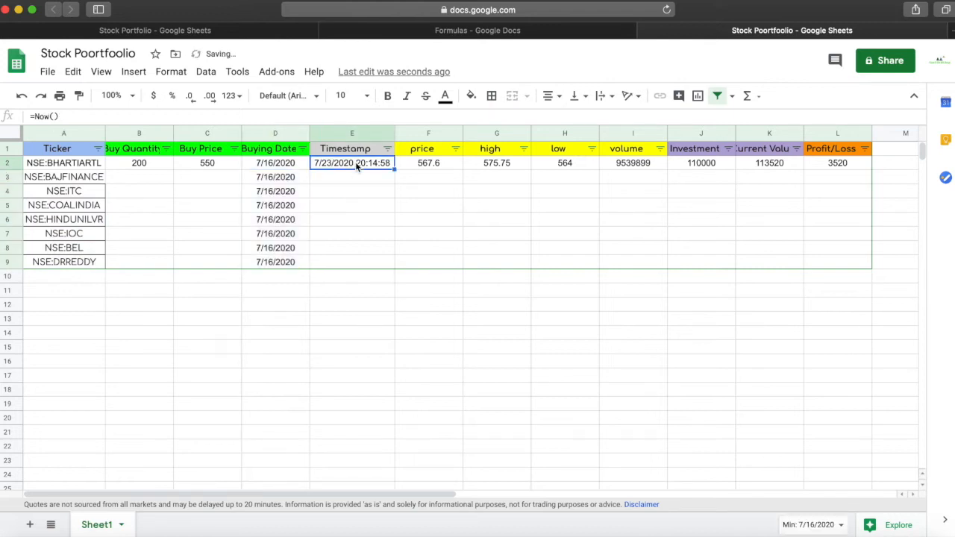
{"action": "left_click_drag", "start_coordinate": [394, 169], "coordinate": [376, 262]}
Fill the GOOGLEFINANCE price, high and low formulas from F2, G2 and H2 down to row 9
{"action": "left_click", "coordinate": [435, 161]}
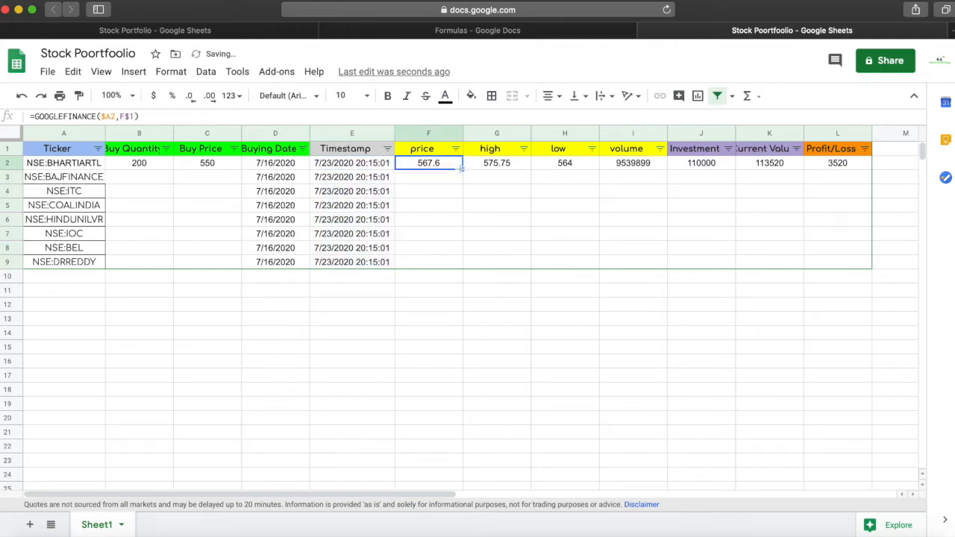
{"action": "left_click_drag", "start_coordinate": [463, 169], "coordinate": [447, 263]}
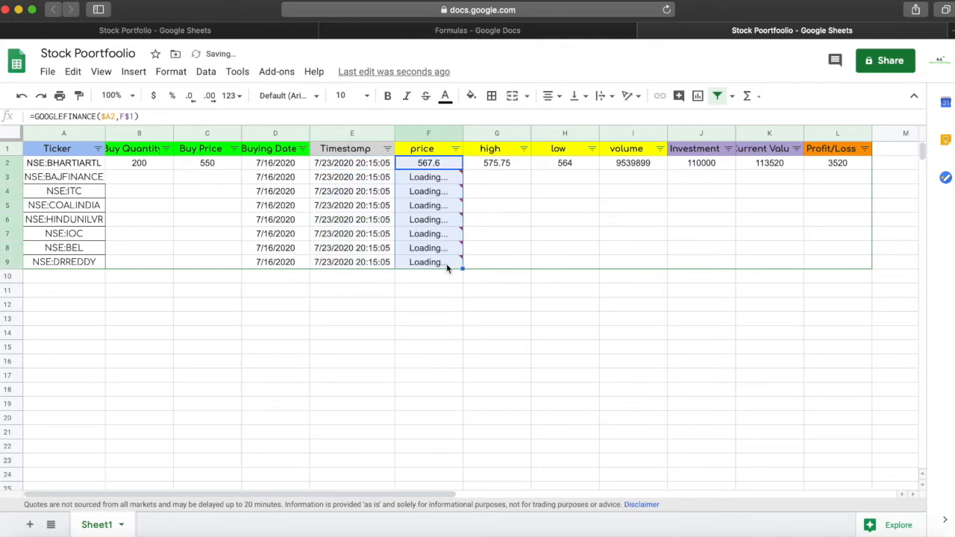
{"action": "left_click", "coordinate": [516, 166]}
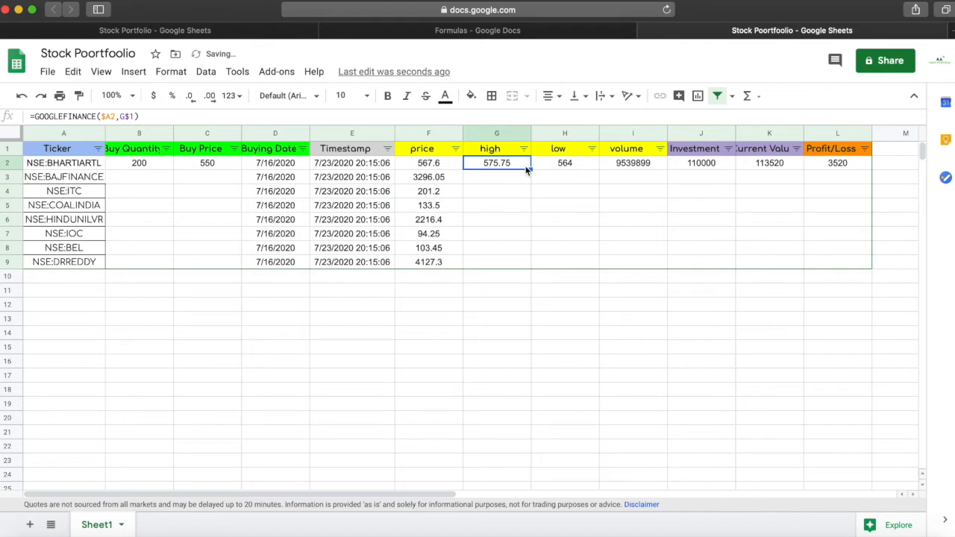
{"action": "left_click_drag", "start_coordinate": [529, 169], "coordinate": [517, 261]}
{"action": "left_click", "coordinate": [582, 168]}
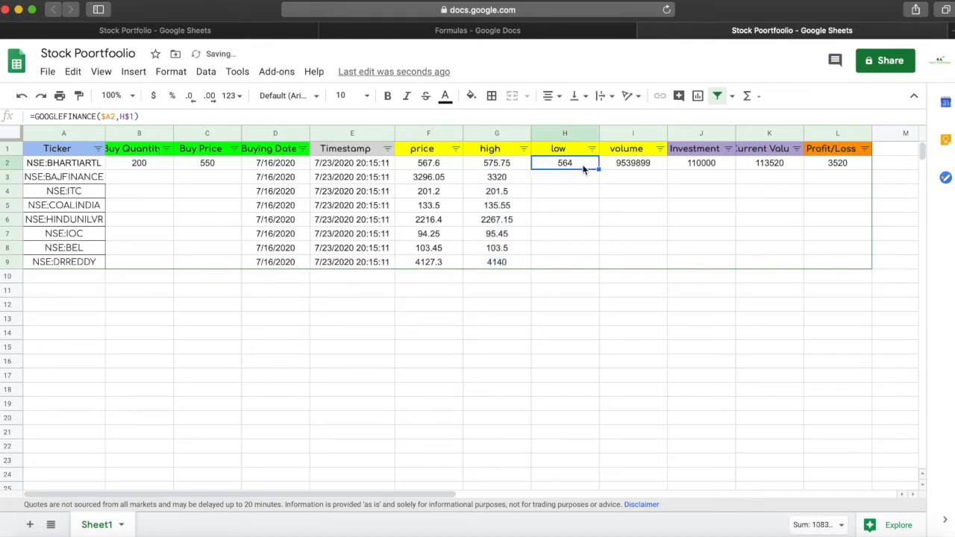
{"action": "left_click_drag", "start_coordinate": [587, 239], "coordinate": [587, 261]}
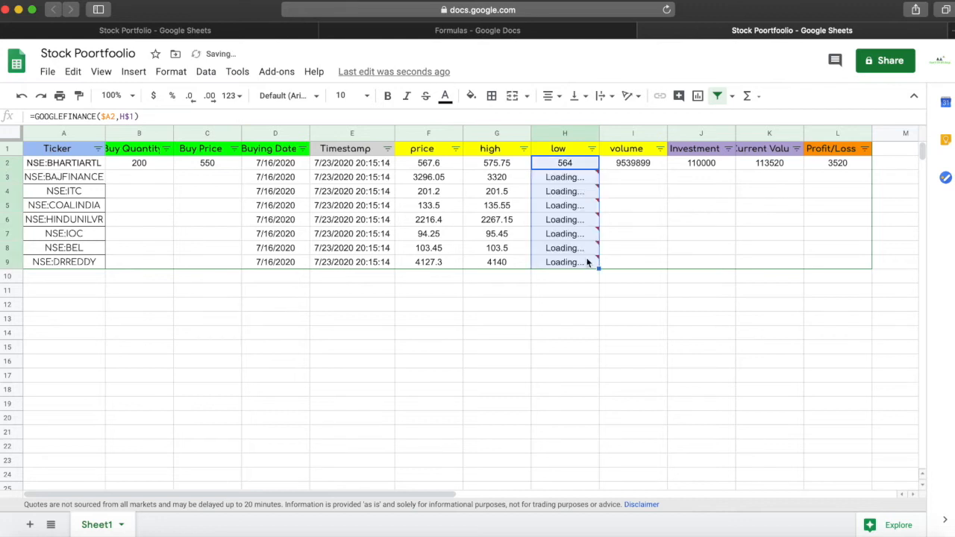
Fill the GOOGLEFINANCE volume formula from I2 down to row 9
{"action": "left_click", "coordinate": [657, 166]}
{"action": "left_click_drag", "start_coordinate": [666, 169], "coordinate": [656, 260]}
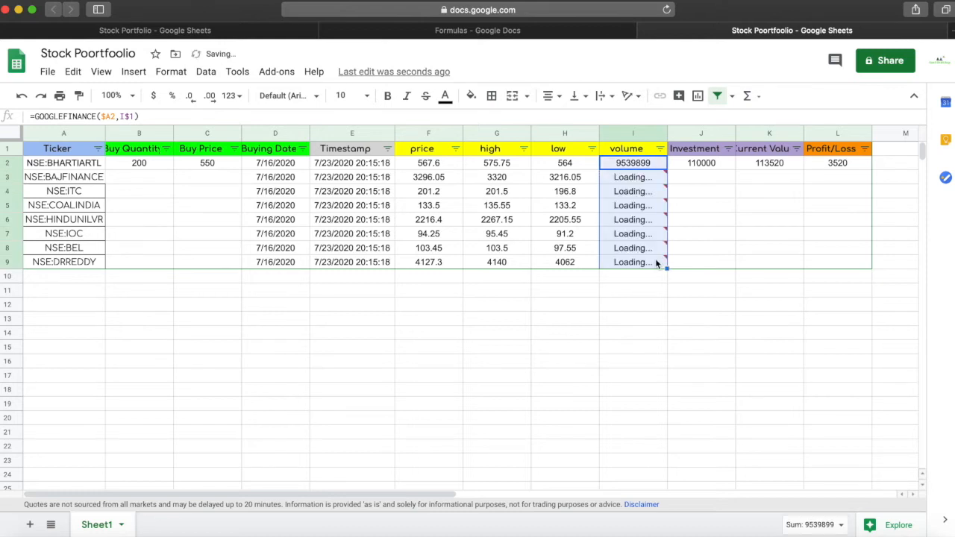
Enter the buy quantities 100, 150, 50 and 70 for BAJFINANCE, ITC, COALINDIA and HINDUNILVR in B3:B6
{"action": "left_click", "coordinate": [144, 180]}
{"action": "type", "text": "100"}
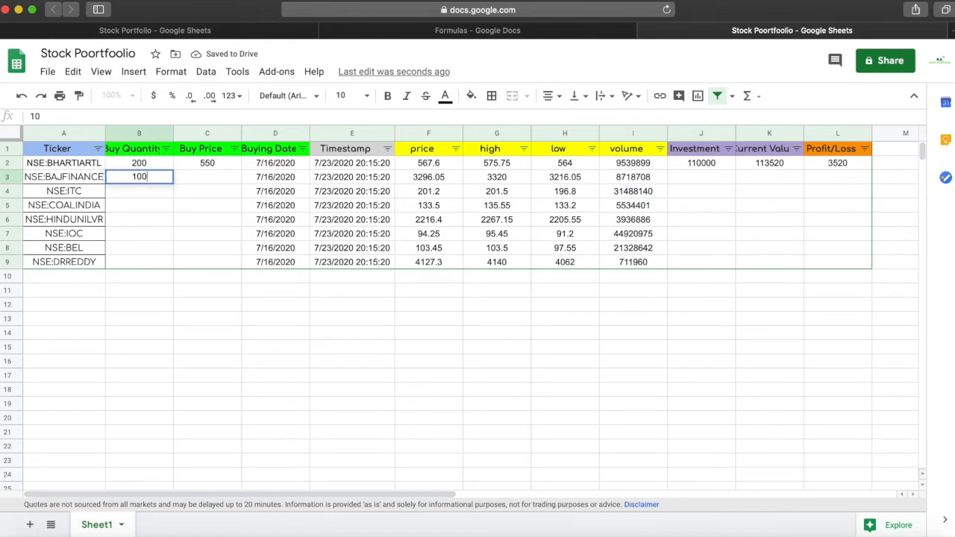
{"action": "key", "text": "Return"}
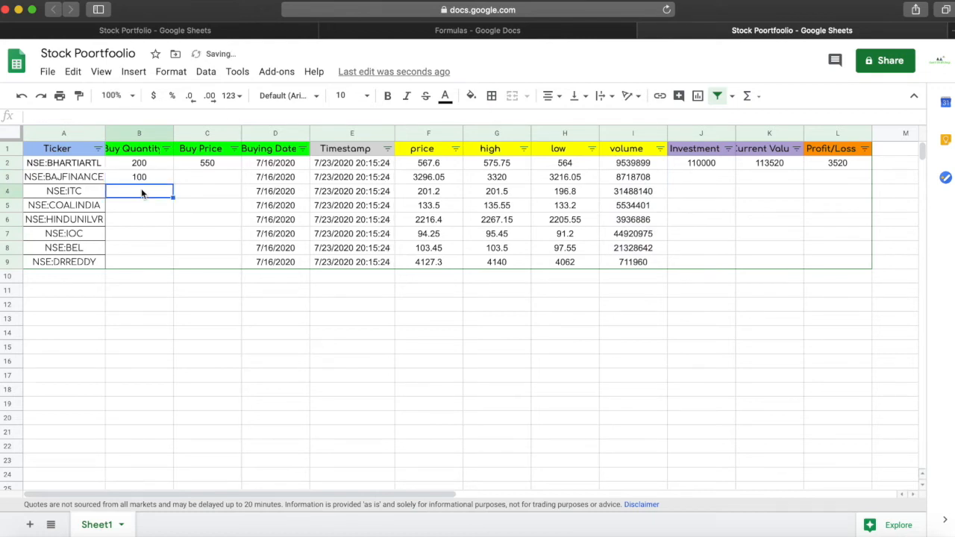
{"action": "type", "text": "150"}
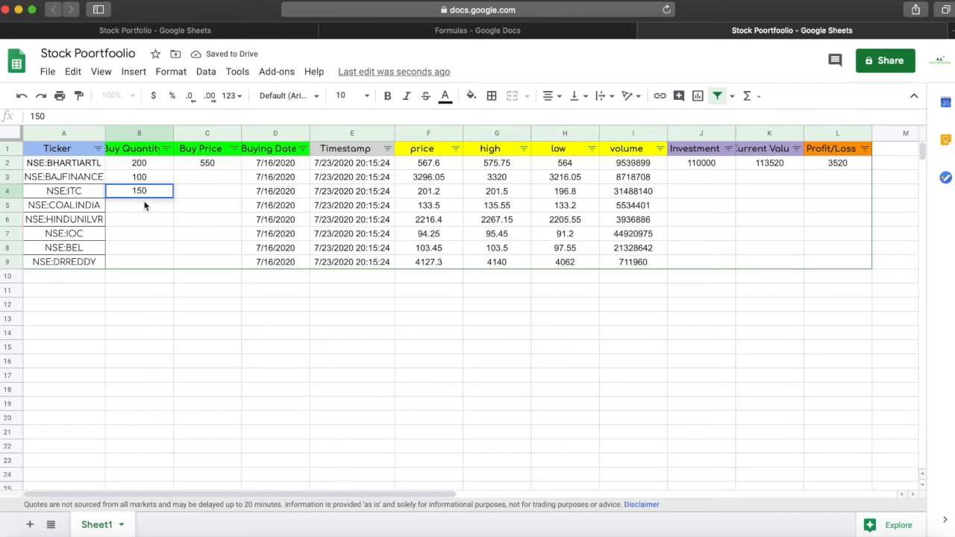
{"action": "key", "text": "Return"}
{"action": "type", "text": "50"}
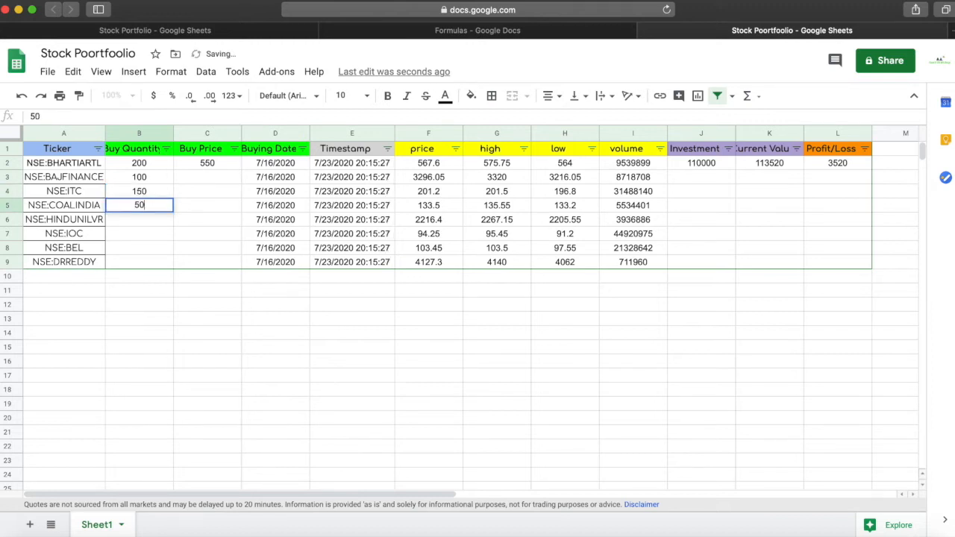
{"action": "left_click", "coordinate": [146, 220]}
{"action": "type", "text": "70"}
Enter the buy quantities 40, 120 and 110 for IOC, BEL and DRREDDY in B7:B9
{"action": "left_click", "coordinate": [146, 235]}
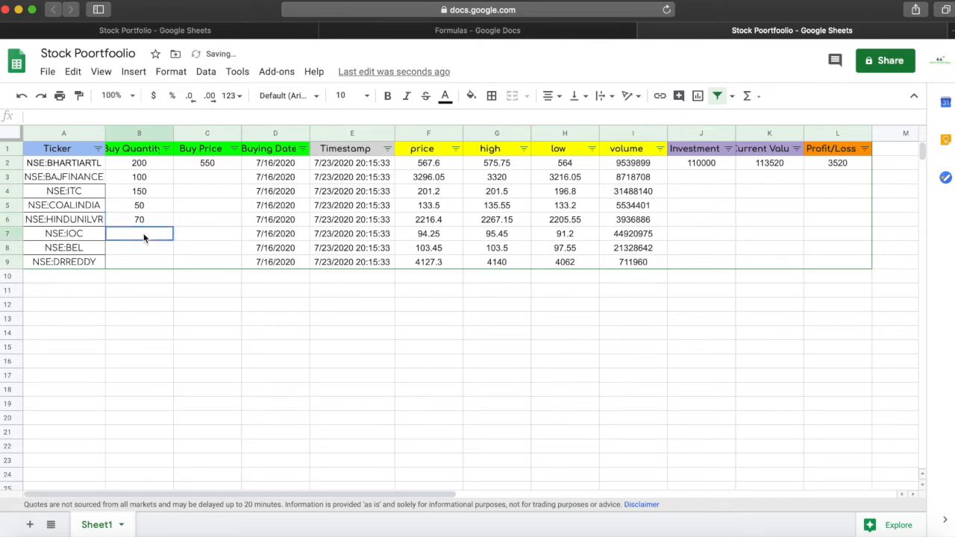
{"action": "type", "text": "40"}
{"action": "left_click", "coordinate": [144, 248]}
{"action": "type", "text": "120"}
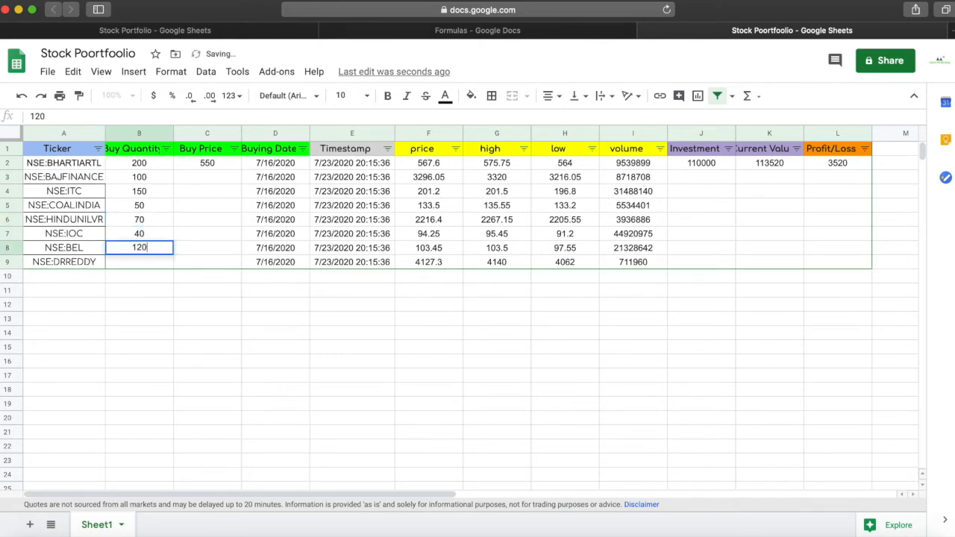
{"action": "left_click", "coordinate": [144, 263]}
{"action": "type", "text": "110"}
{"action": "left_click", "coordinate": [182, 278]}
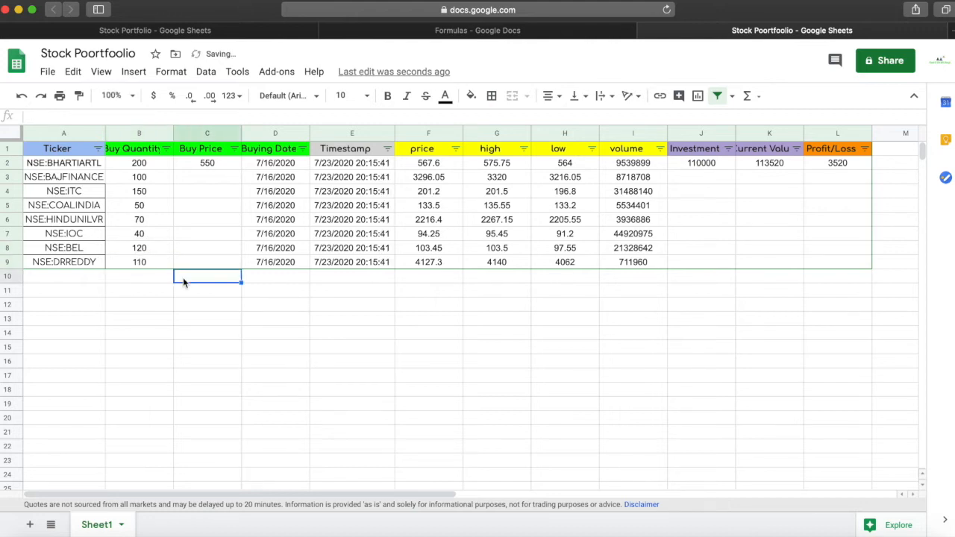
Enter the buy prices 3000, 220, 150 and 2200 for BAJFINANCE, ITC, COALINDIA and HINDUNILVR in C3:C6
{"action": "left_click", "coordinate": [429, 180]}
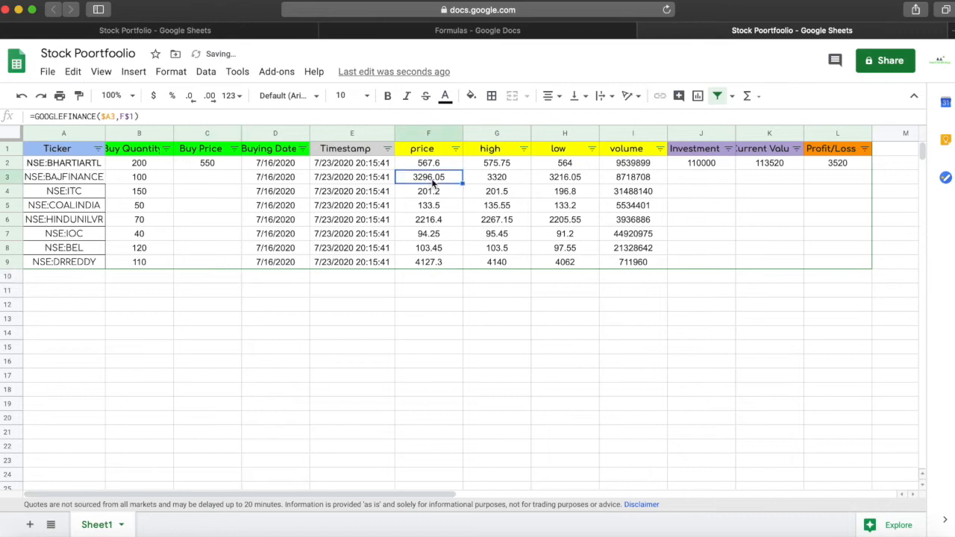
{"action": "left_click", "coordinate": [205, 182]}
{"action": "type", "text": "3000"}
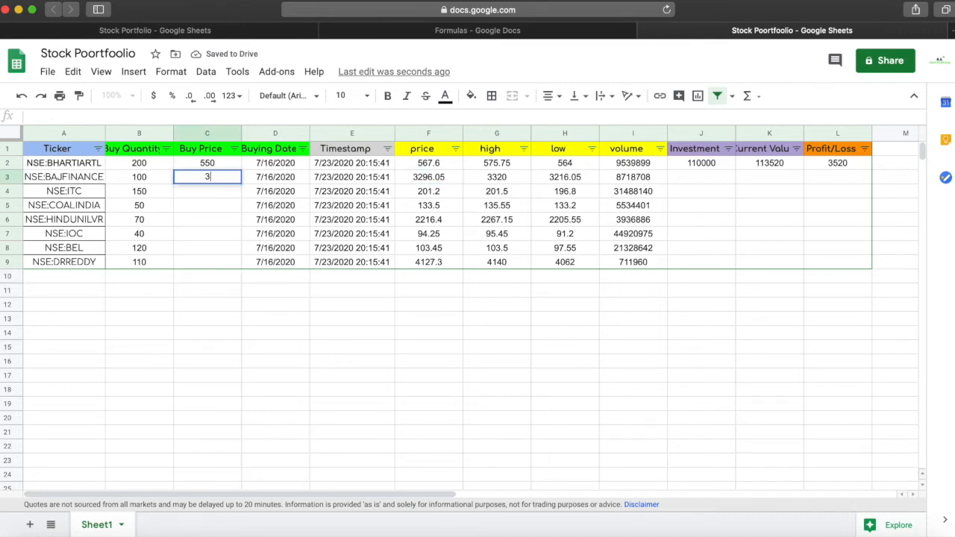
{"action": "left_click", "coordinate": [210, 192]}
{"action": "type", "text": "220"}
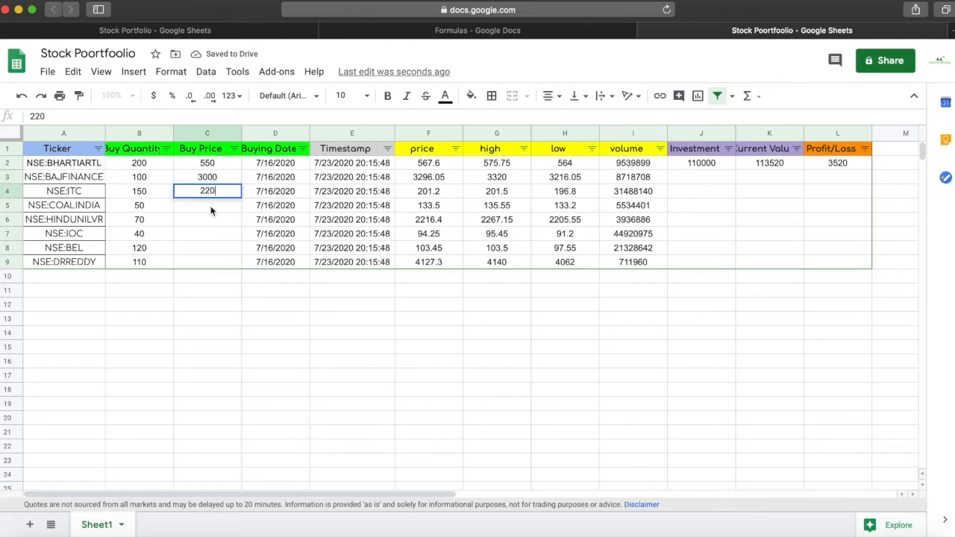
{"action": "left_click", "coordinate": [210, 211]}
{"action": "type", "text": "150"}
{"action": "left_click", "coordinate": [210, 223]}
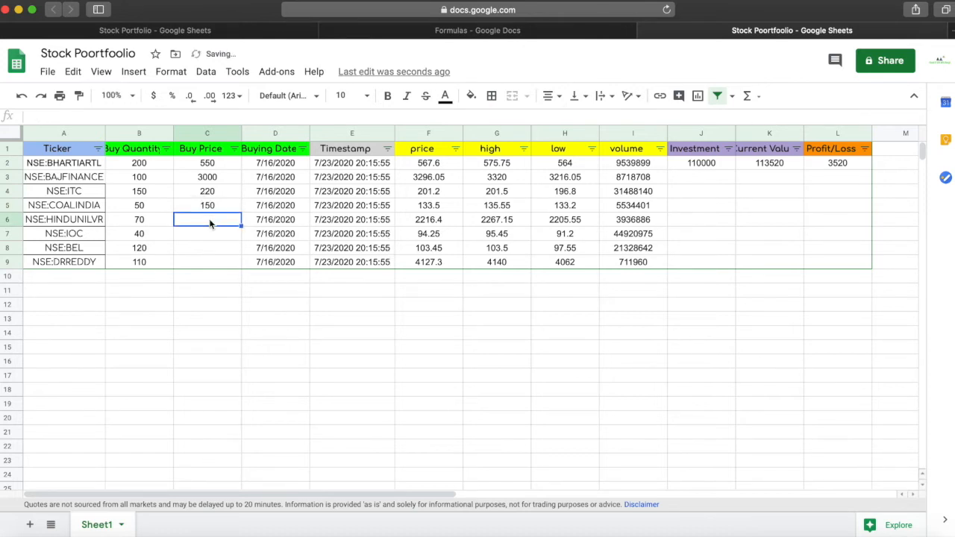
{"action": "type", "text": "2200"}
Enter the buy prices 95, 120 and 4200 for IOC, BEL and DRREDDY in C7:C9
{"action": "left_click", "coordinate": [213, 239]}
{"action": "type", "text": "9"}
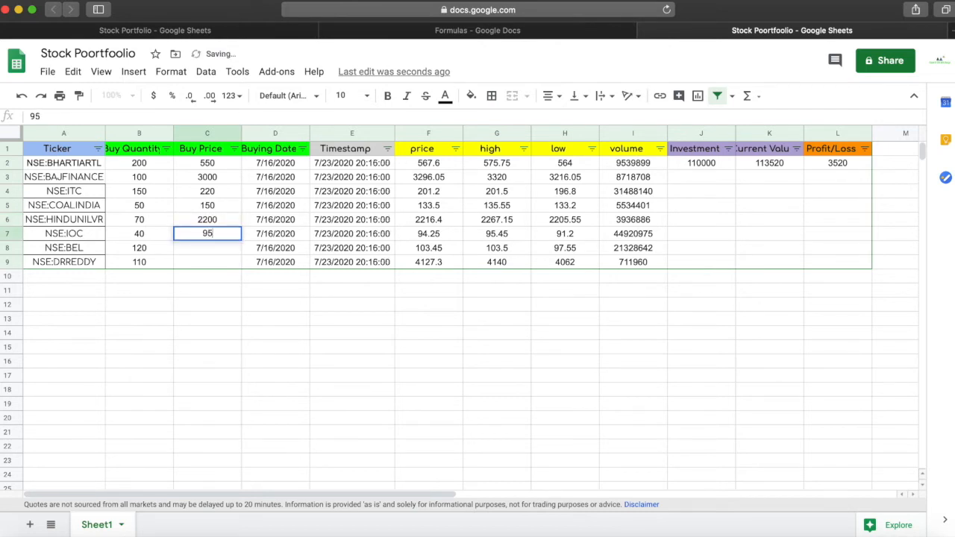
{"action": "type", "text": "5"}
{"action": "left_click", "coordinate": [208, 255]}
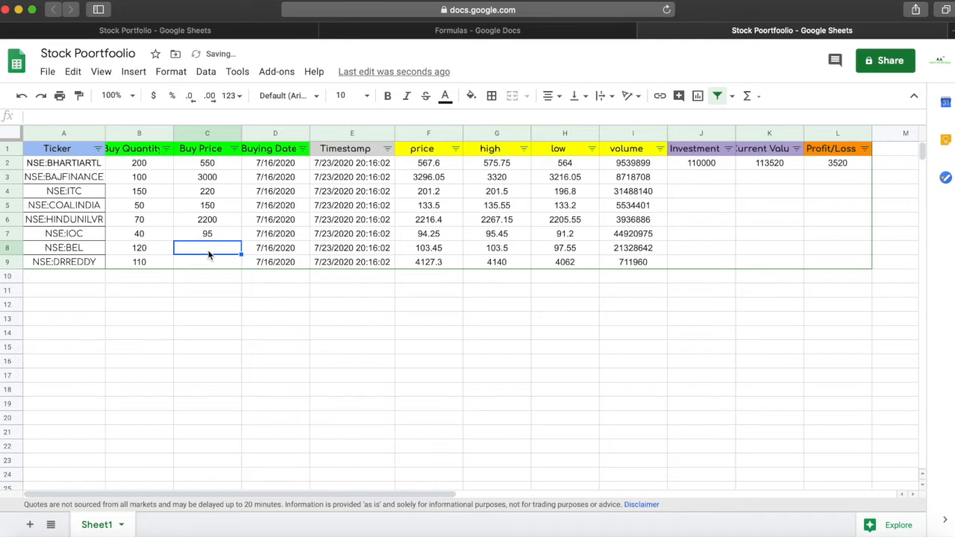
{"action": "type", "text": "120"}
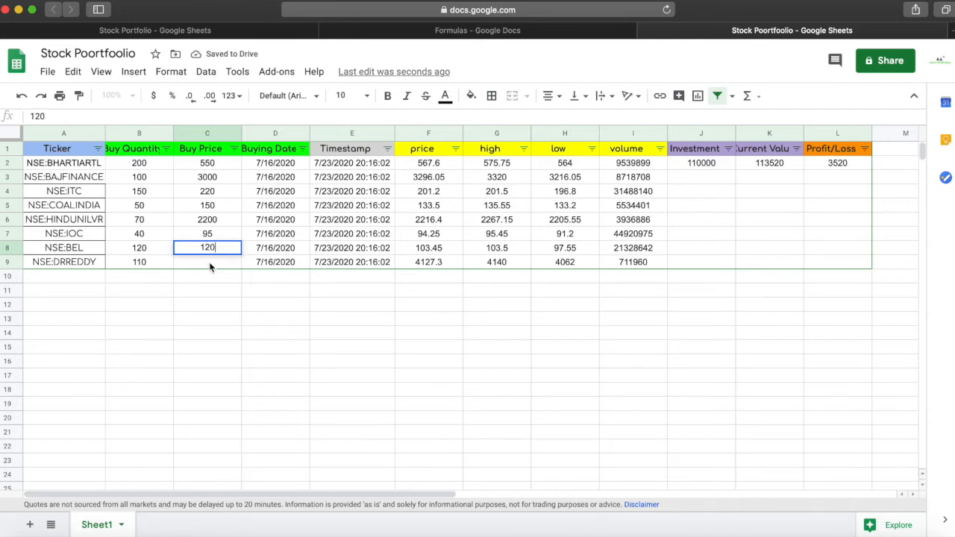
{"action": "left_click", "coordinate": [210, 267]}
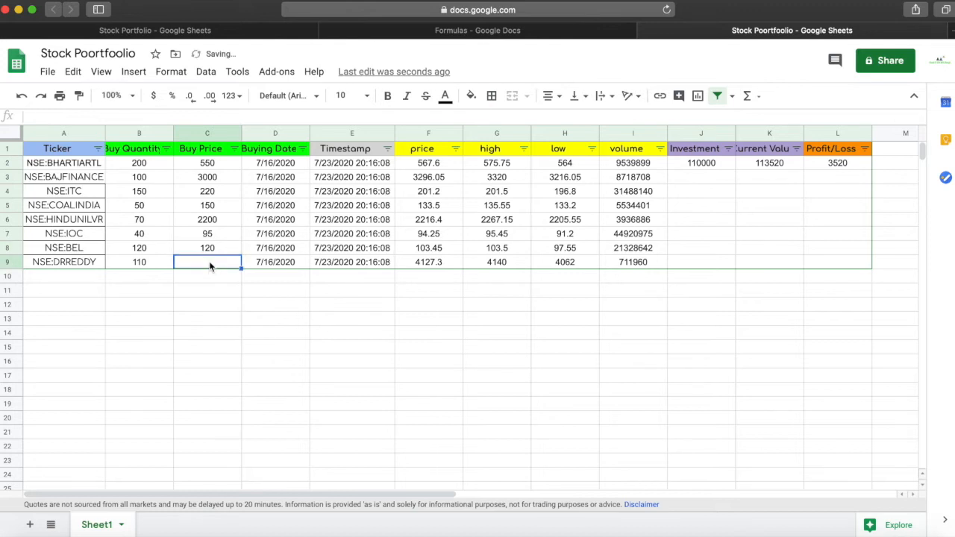
{"action": "type", "text": "4200"}
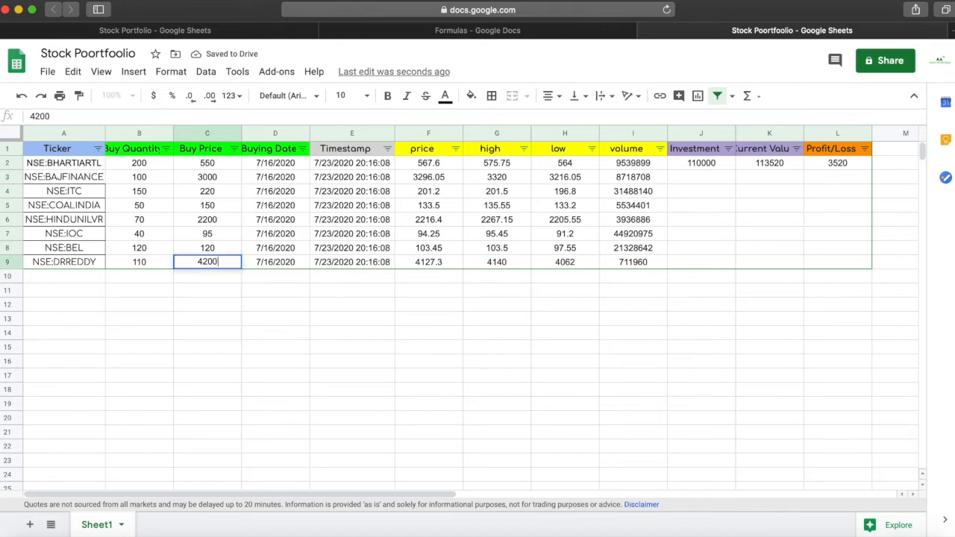
{"action": "left_click", "coordinate": [218, 280]}
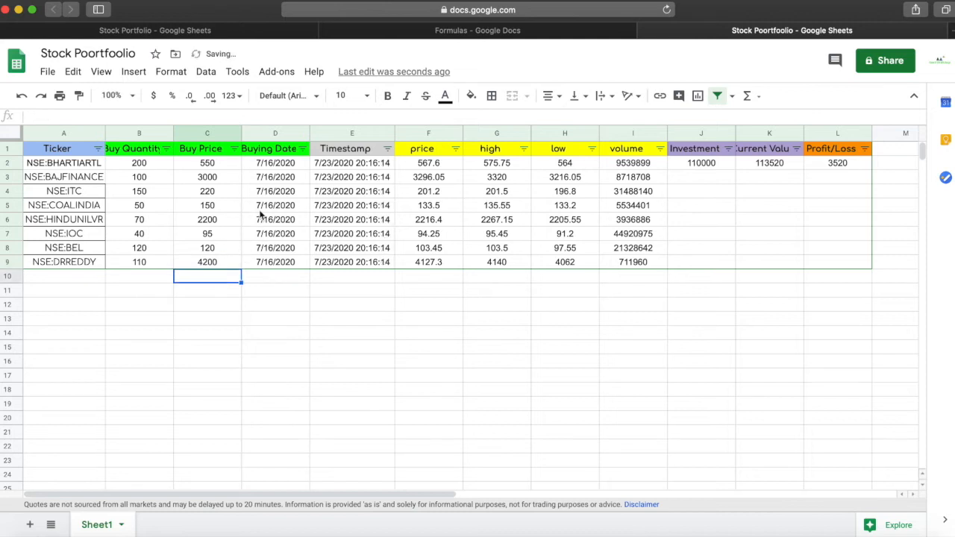
Fill the Investment, Current Value and Profit/Loss formulas from J2, K2 and L2 down to row 9
{"action": "left_click", "coordinate": [731, 167]}
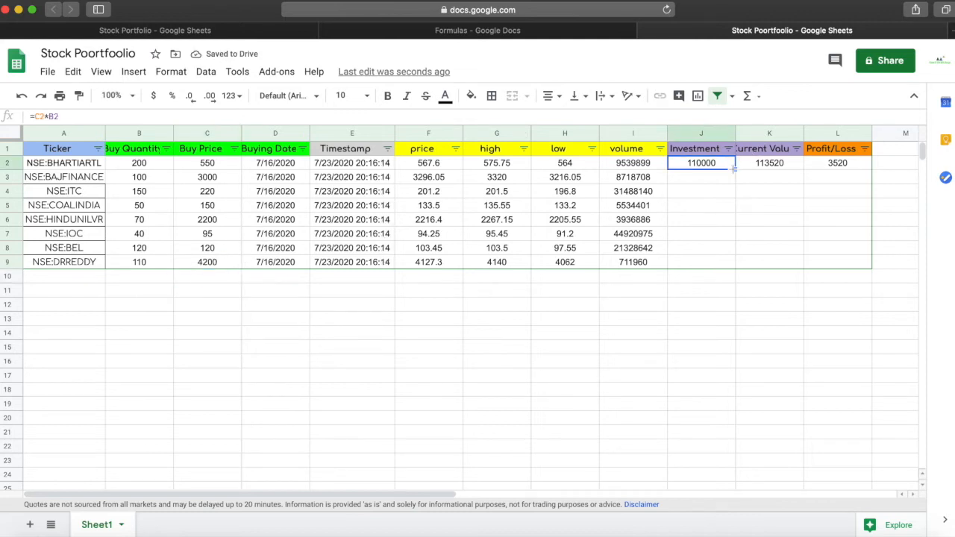
{"action": "left_click_drag", "start_coordinate": [724, 227], "coordinate": [724, 258]}
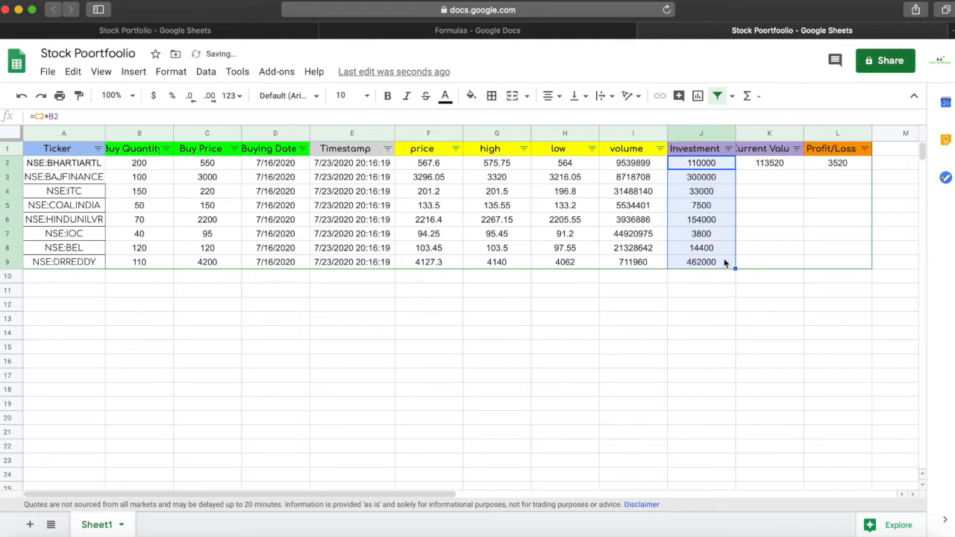
{"action": "left_click", "coordinate": [786, 165]}
{"action": "left_click_drag", "start_coordinate": [804, 170], "coordinate": [797, 263]}
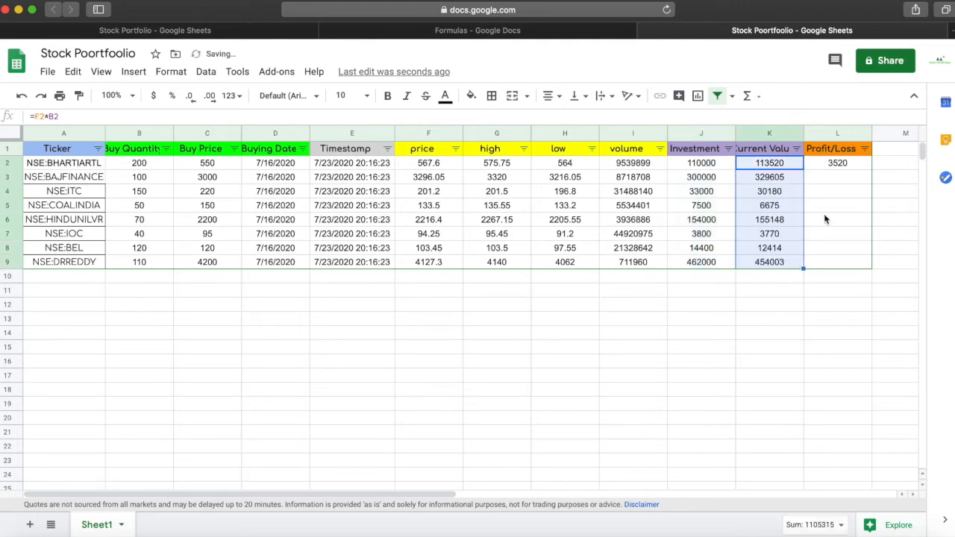
{"action": "left_click", "coordinate": [844, 165]}
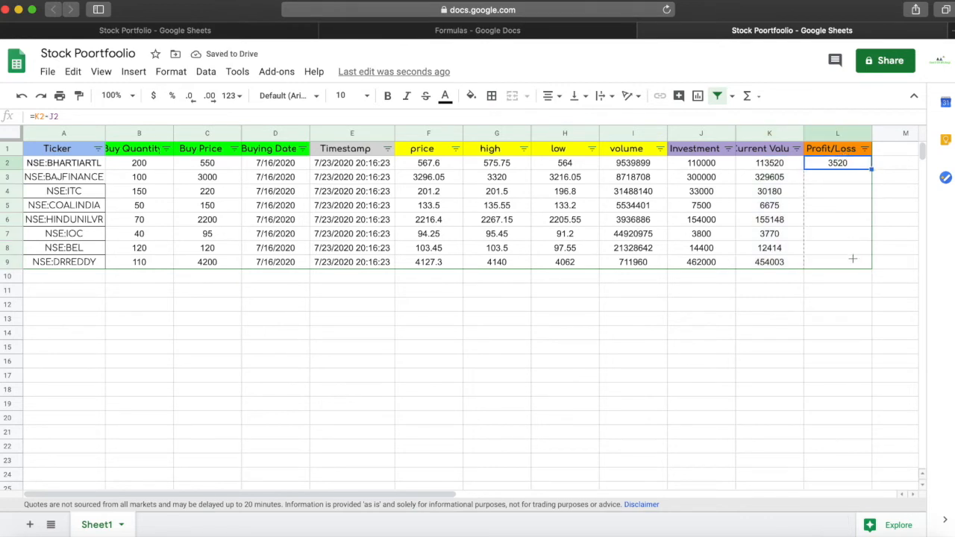
{"action": "left_click_drag", "start_coordinate": [853, 259], "coordinate": [855, 263]}
{"action": "left_click", "coordinate": [852, 295]}
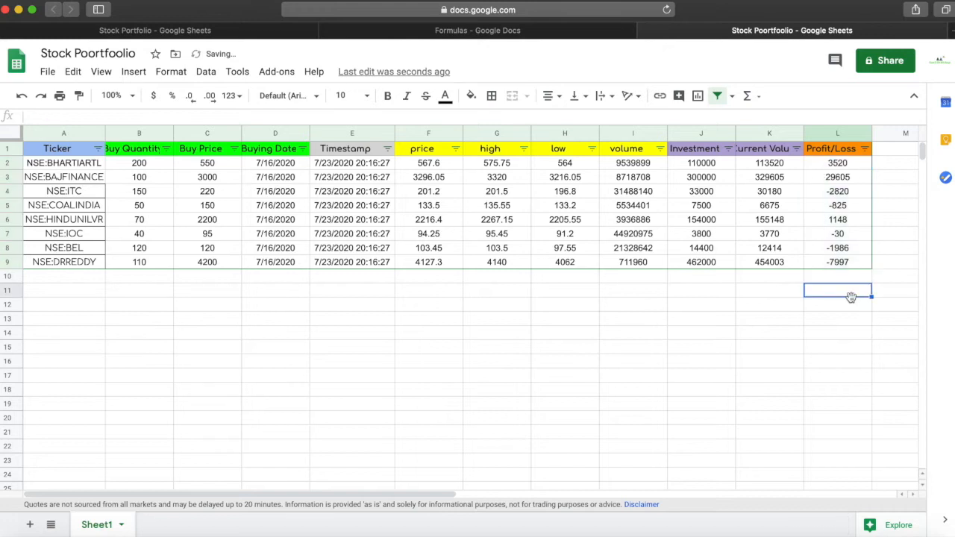
Add a conditional format rule to the Profit/Loss cells L2:L9 that fills values less than or equal to 0 in red
{"action": "left_click_drag", "start_coordinate": [844, 162], "coordinate": [842, 265]}
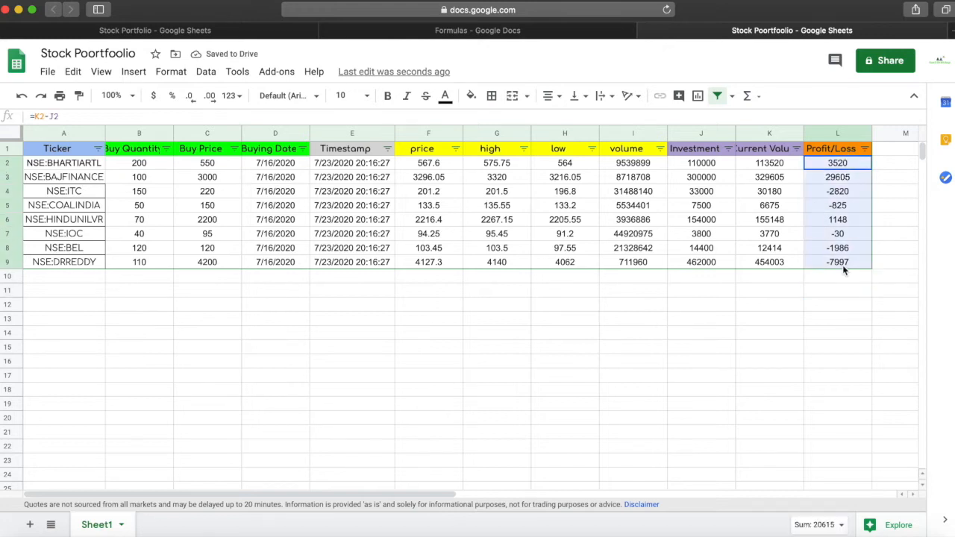
{"action": "left_click", "coordinate": [181, 72]}
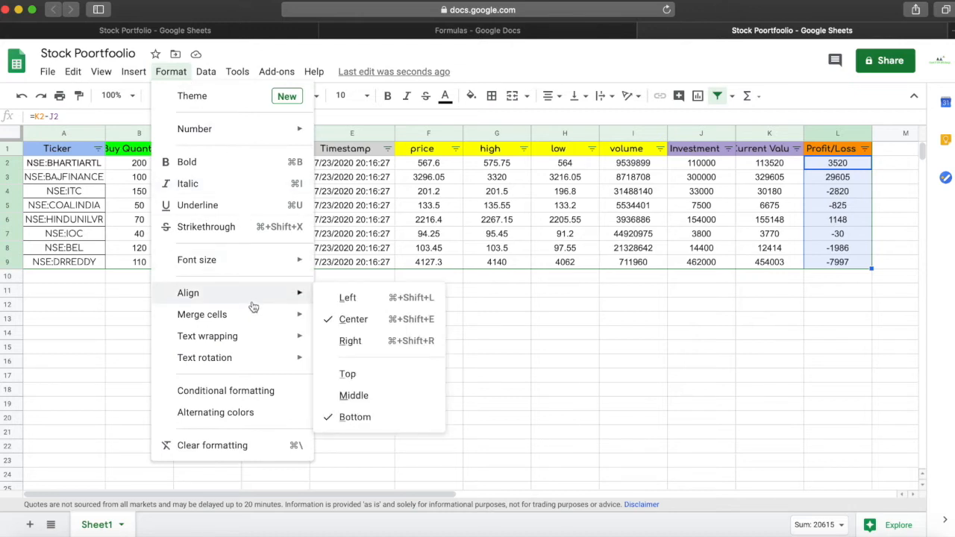
{"action": "left_click", "coordinate": [237, 391]}
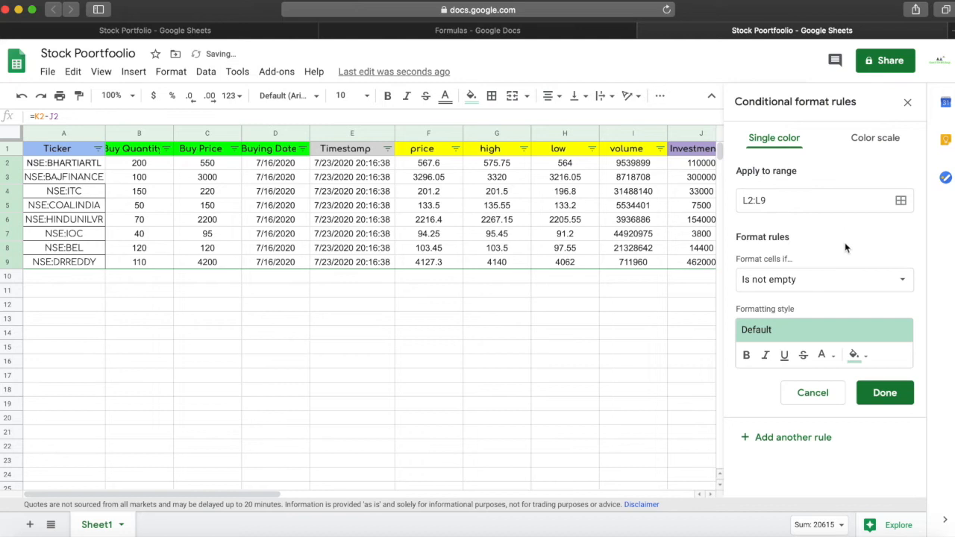
{"action": "left_click", "coordinate": [833, 284]}
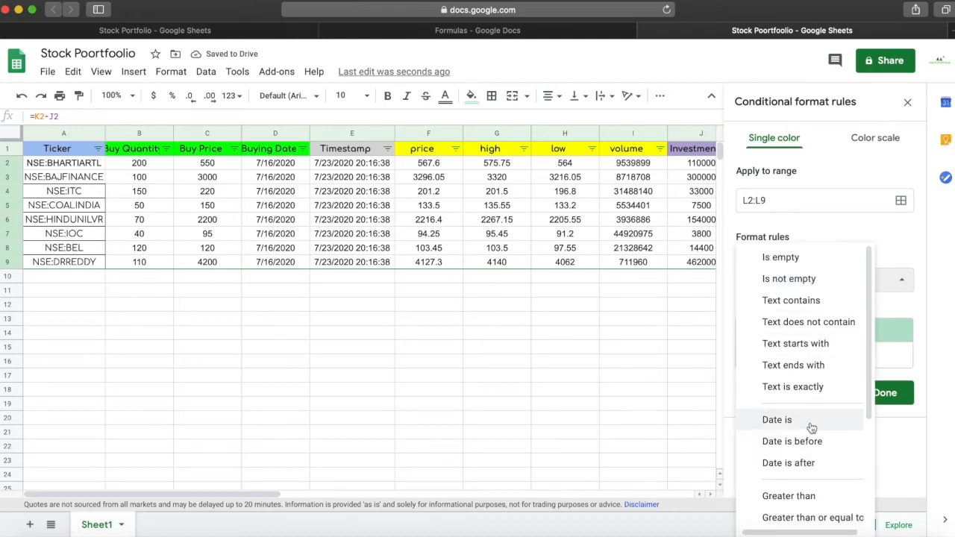
{"action": "scroll", "coordinate": [810, 428], "scroll_direction": "down", "scroll_amount": 3}
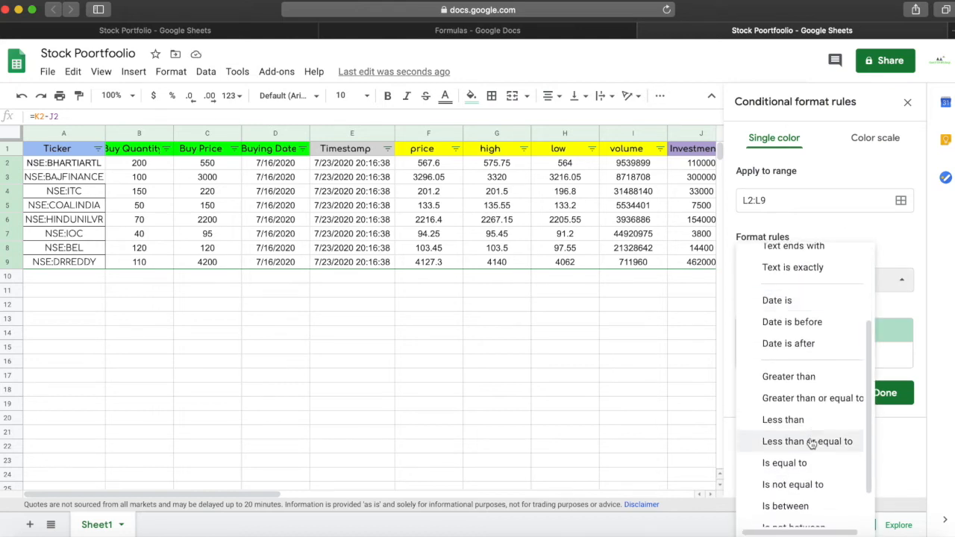
{"action": "left_click", "coordinate": [812, 442]}
{"action": "left_click", "coordinate": [799, 314]}
{"action": "type", "text": "0"}
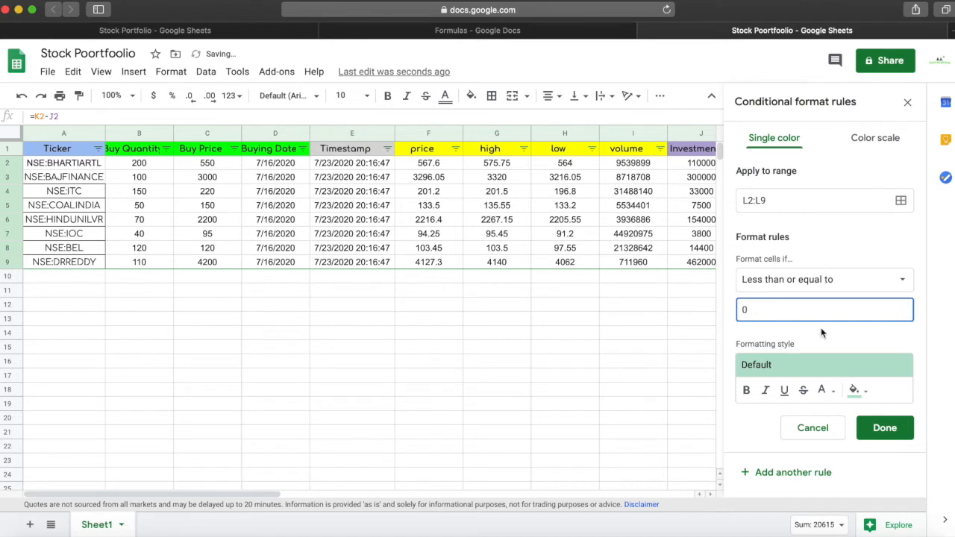
{"action": "left_click", "coordinate": [865, 390]}
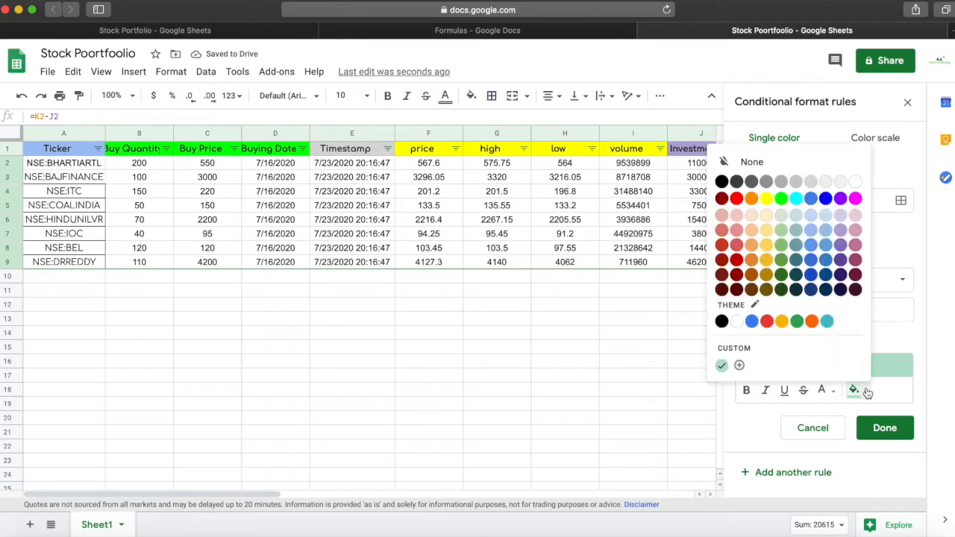
{"action": "left_click", "coordinate": [737, 199]}
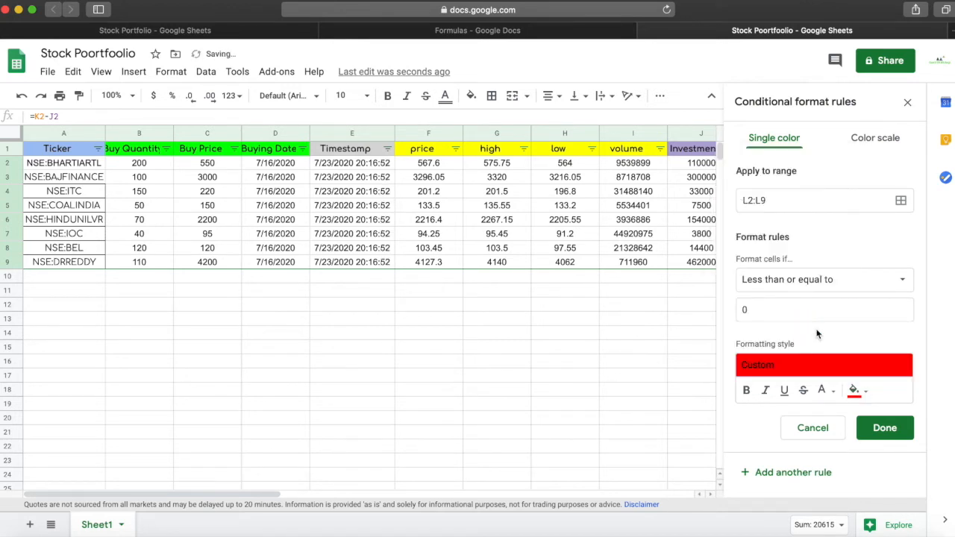
{"action": "left_click", "coordinate": [884, 427]}
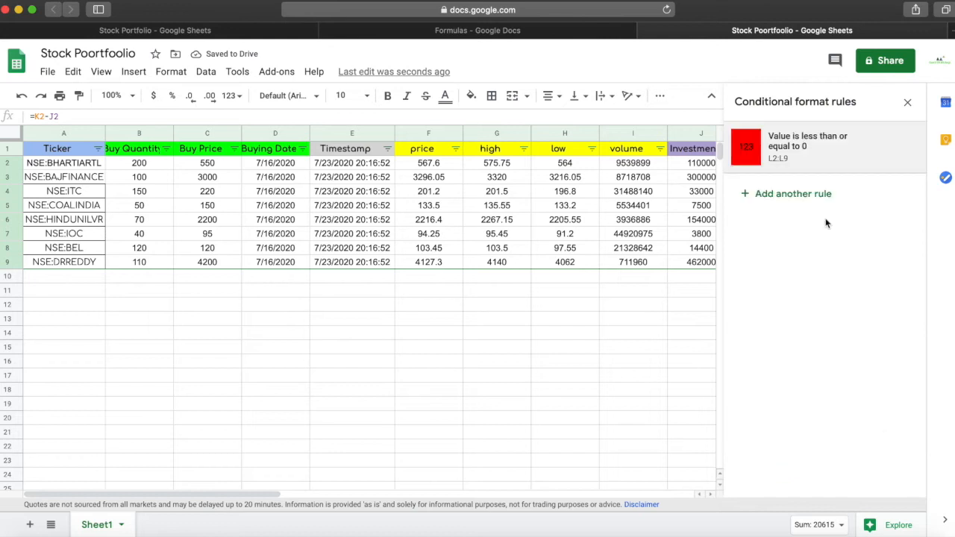
Add a second conditional format rule to the Profit/Loss cells L2:L9 for values greater than 0
{"action": "left_click", "coordinate": [811, 196]}
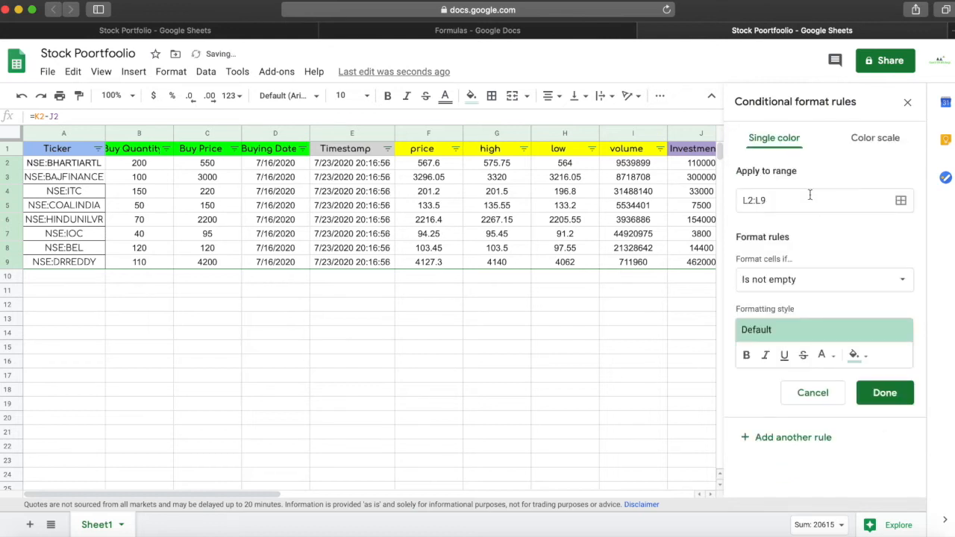
{"action": "left_click", "coordinate": [784, 286]}
{"action": "scroll", "coordinate": [793, 397], "scroll_direction": "down", "scroll_amount": 2}
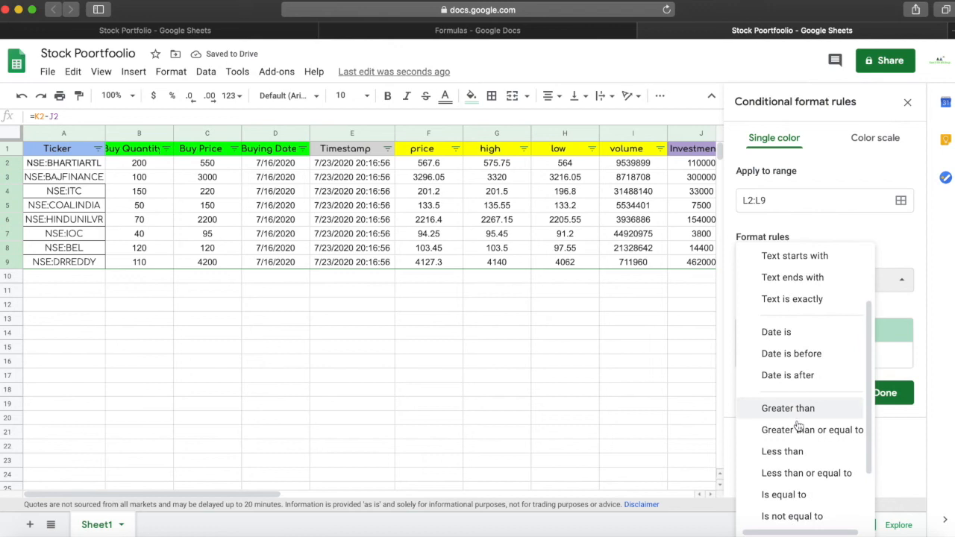
{"action": "left_click", "coordinate": [793, 410]}
{"action": "left_click", "coordinate": [792, 318]}
{"action": "type", "text": "0"}
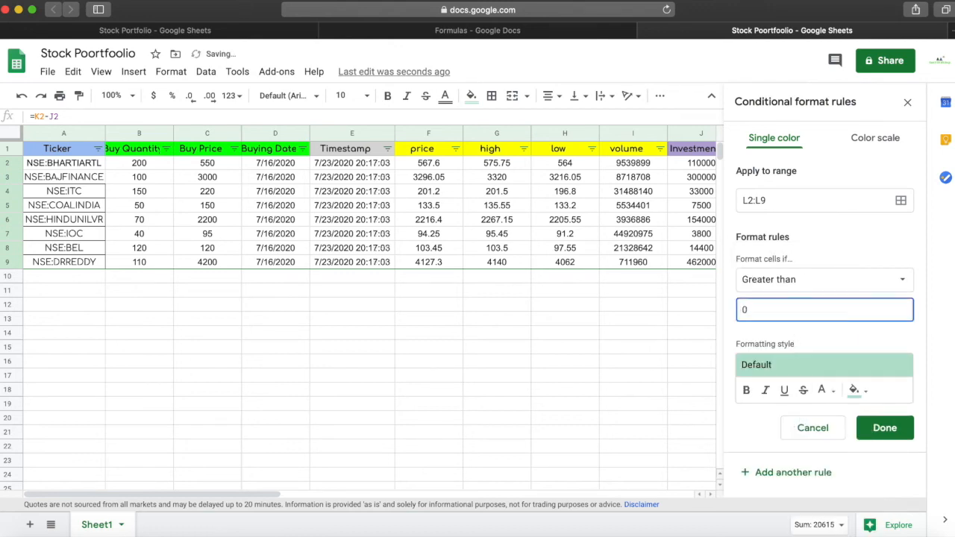
Give the greater-than-0 rule a green fill with black text, save it and close the conditional format rules
{"action": "left_click", "coordinate": [855, 390]}
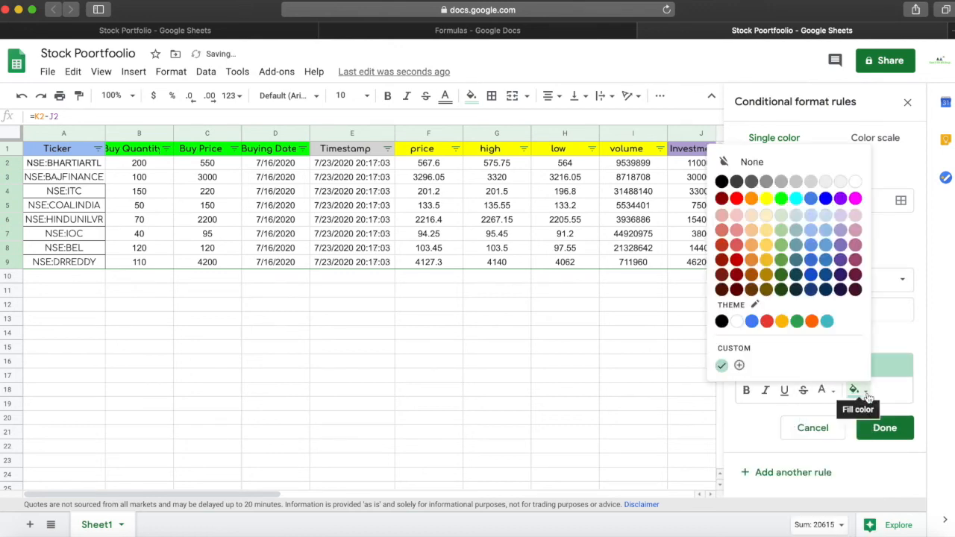
{"action": "left_click", "coordinate": [797, 321]}
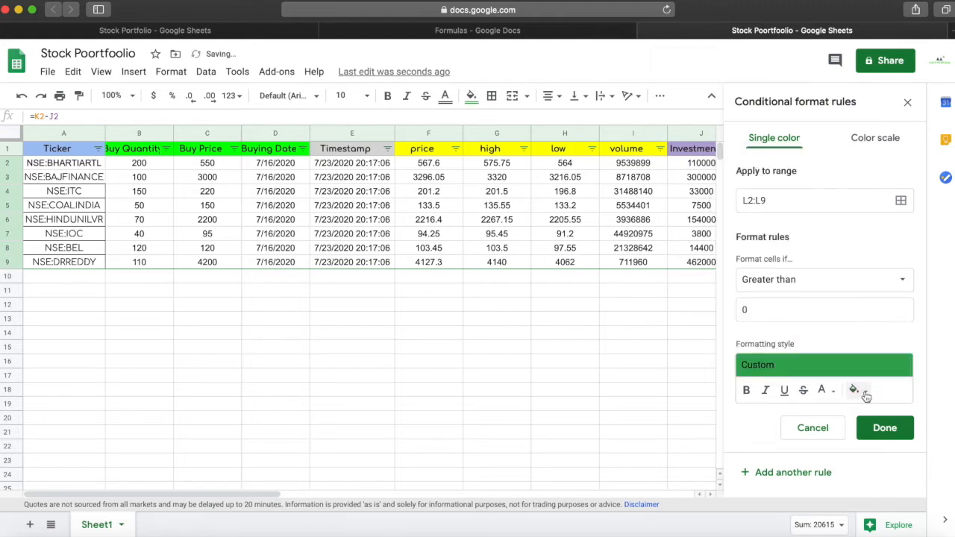
{"action": "left_click", "coordinate": [824, 390]}
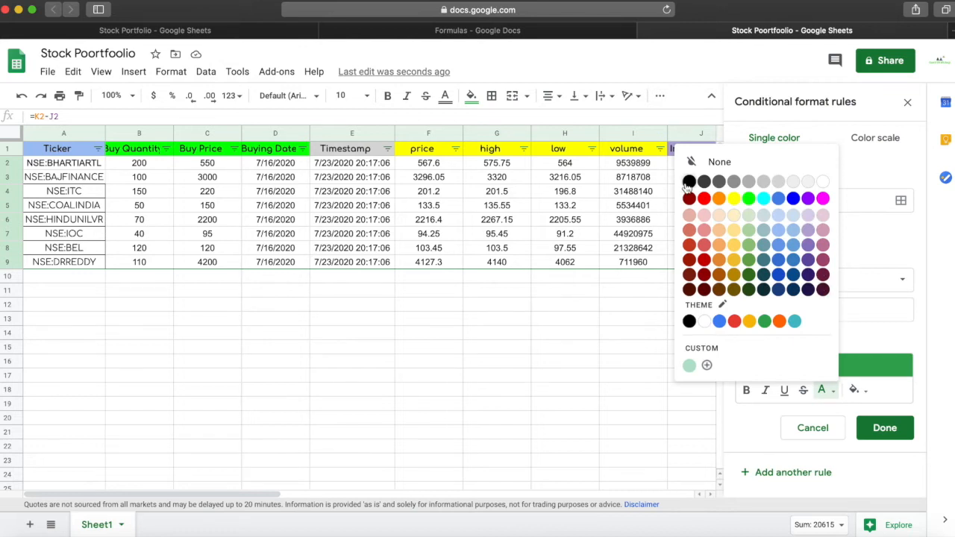
{"action": "left_click", "coordinate": [685, 184]}
{"action": "left_click", "coordinate": [885, 431]}
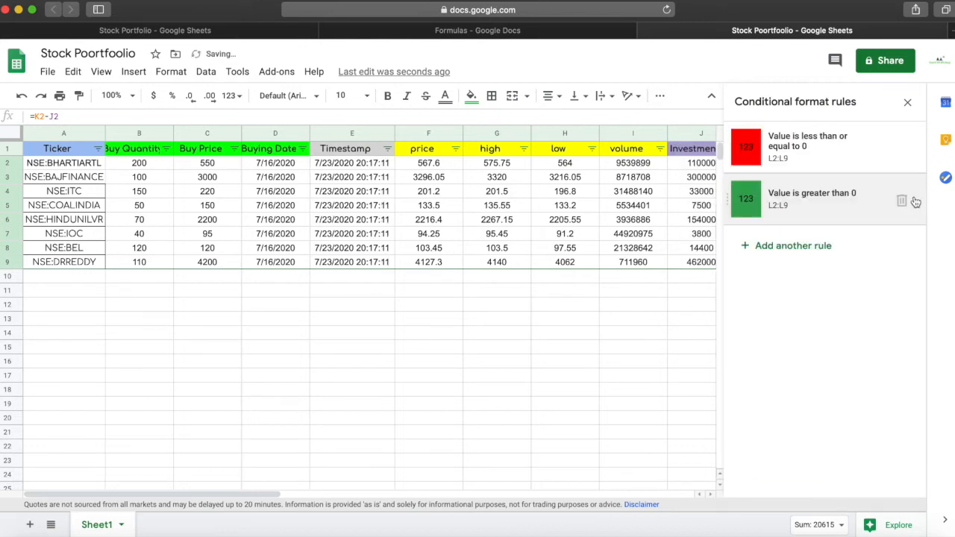
{"action": "left_click", "coordinate": [908, 103]}
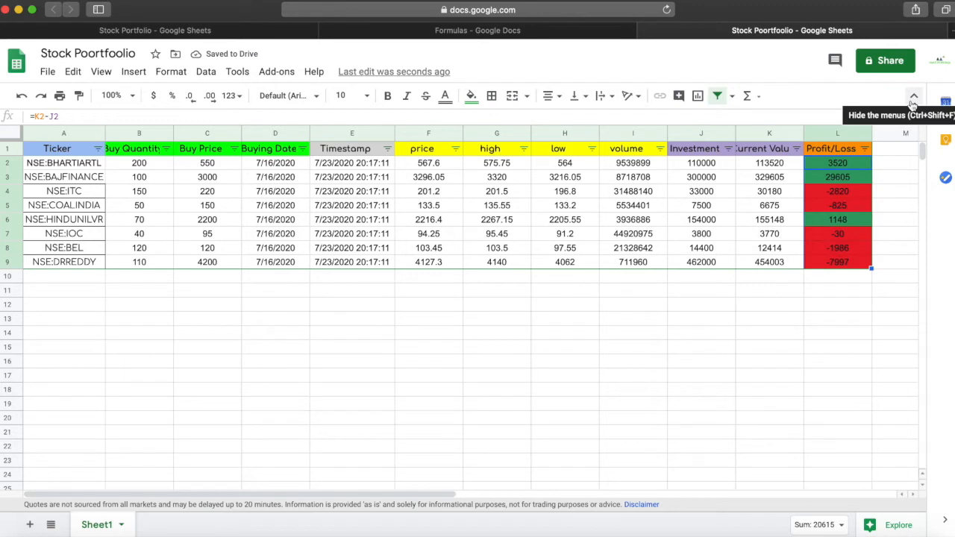
{"action": "left_click", "coordinate": [850, 296]}
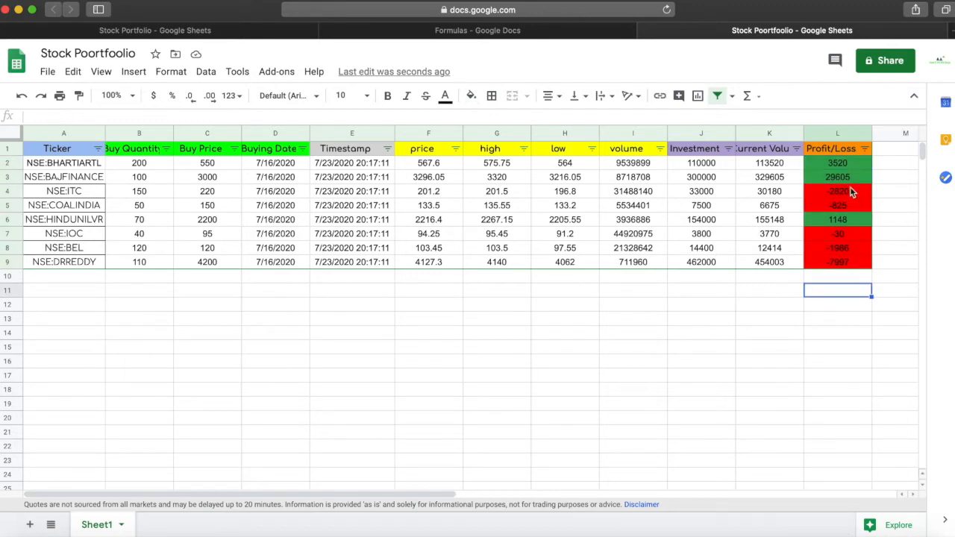
Enter the label Total in A10 below the last ticker
{"action": "left_click", "coordinate": [82, 279]}
{"action": "key", "text": "Tab"}
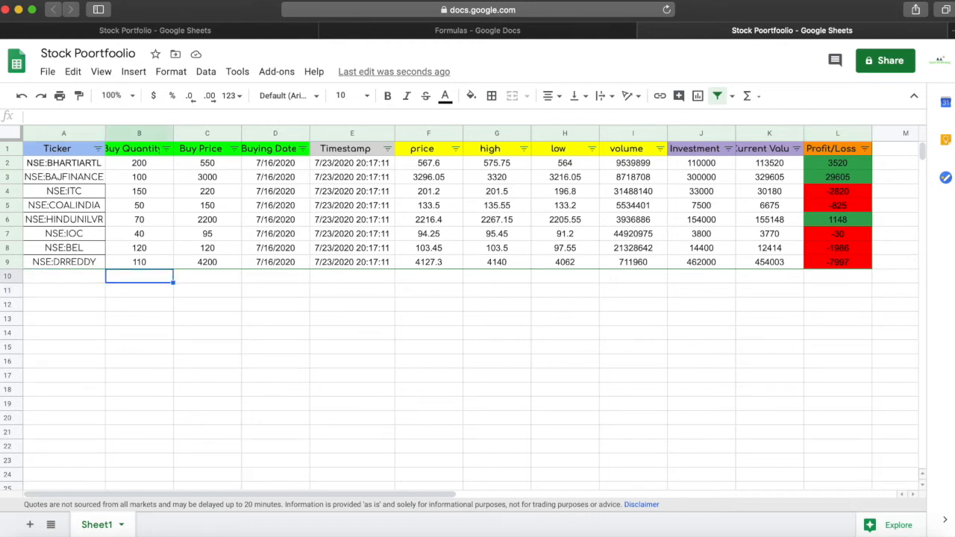
{"action": "double_click", "coordinate": [48, 276]}
{"action": "type", "text": "Total"}
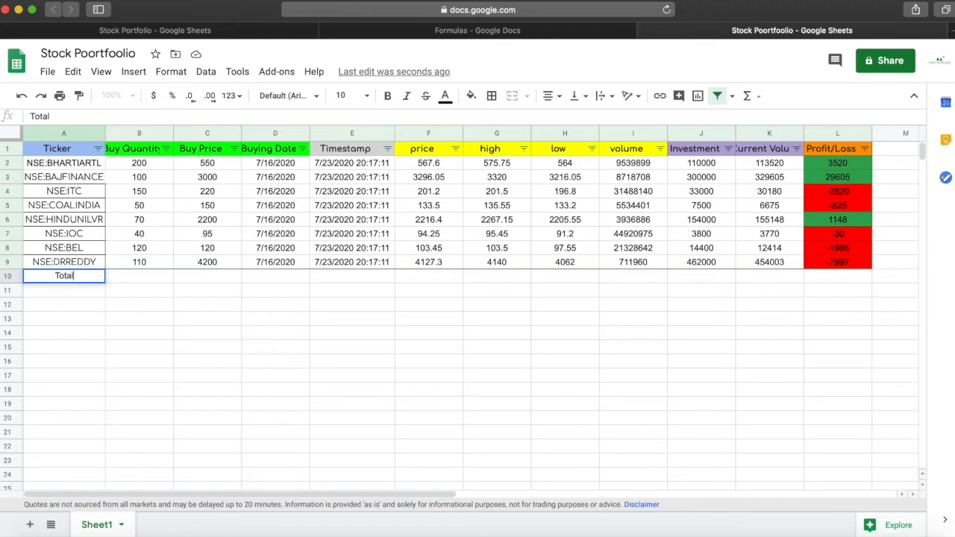
Enter the formula =Sum(B2:B9) in B10 to total the Buy Quantity column
{"action": "double_click", "coordinate": [127, 276]}
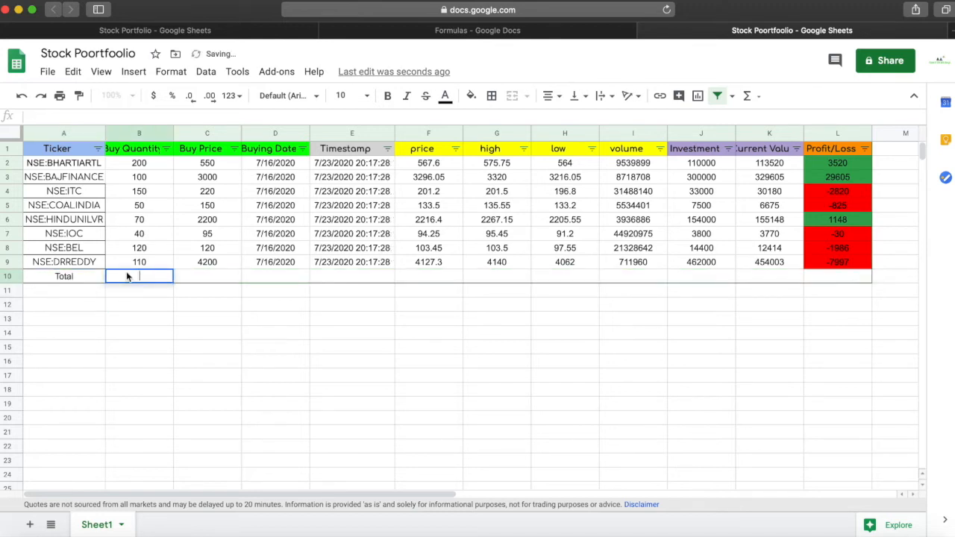
{"action": "type", "text": "=Sum"}
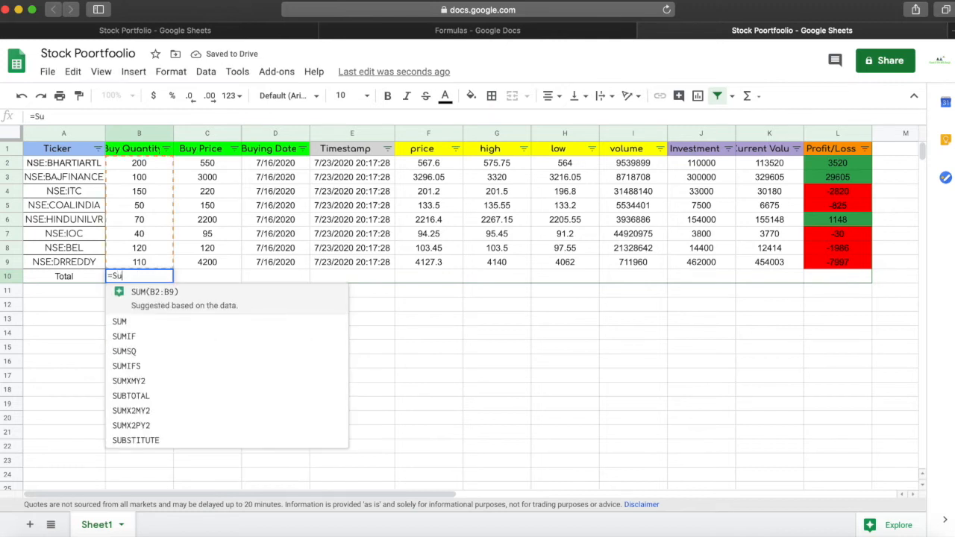
{"action": "left_click_drag", "start_coordinate": [150, 164], "coordinate": [149, 261]}
{"action": "left_click", "coordinate": [153, 277]}
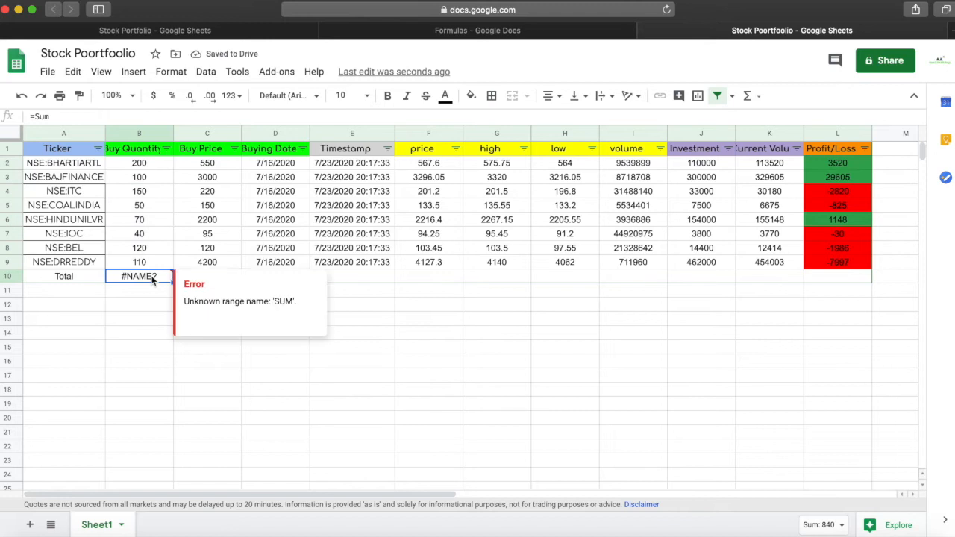
{"action": "double_click", "coordinate": [153, 278]}
{"action": "type", "text": "("}
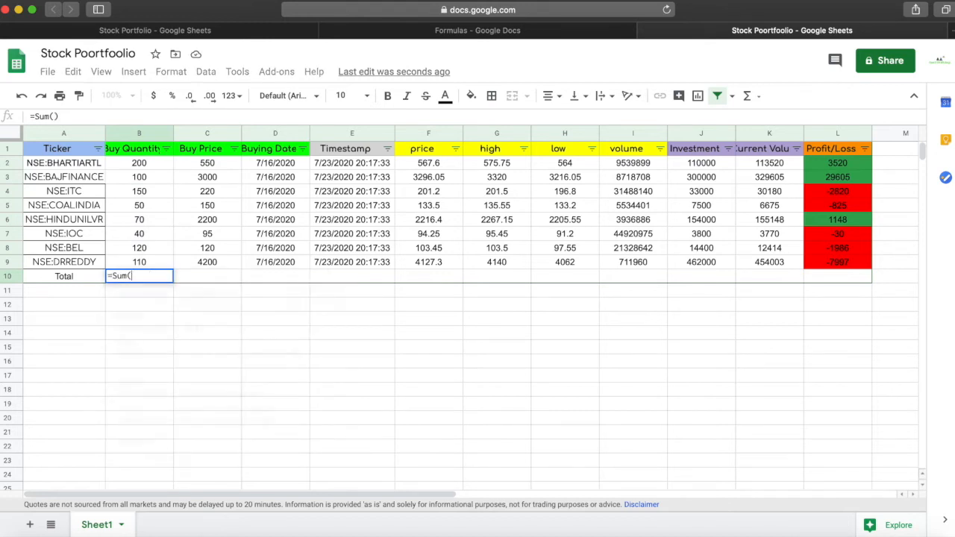
{"action": "left_click_drag", "start_coordinate": [160, 167], "coordinate": [158, 261]}
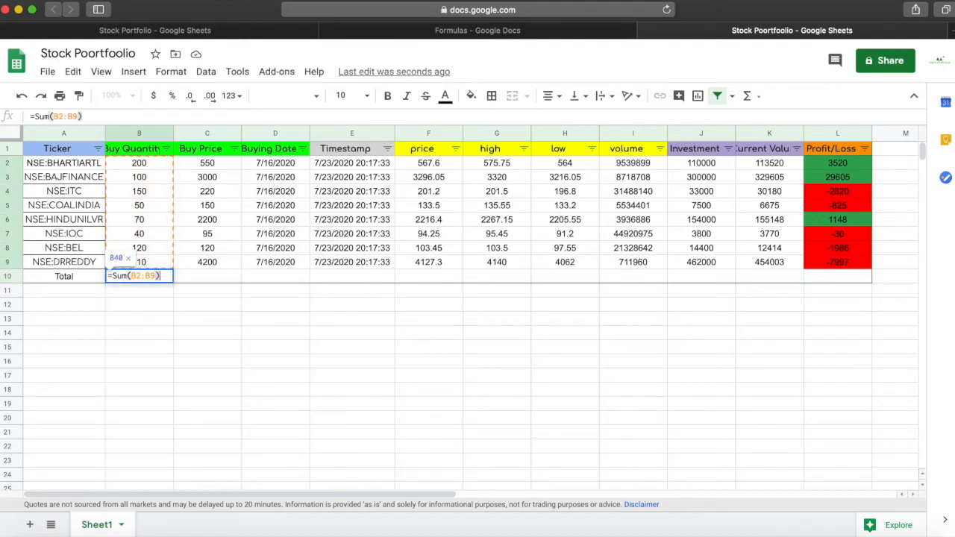
{"action": "key", "text": "Return"}
Fill the sum formula from B10 across the Total row to L10
{"action": "left_click", "coordinate": [168, 281]}
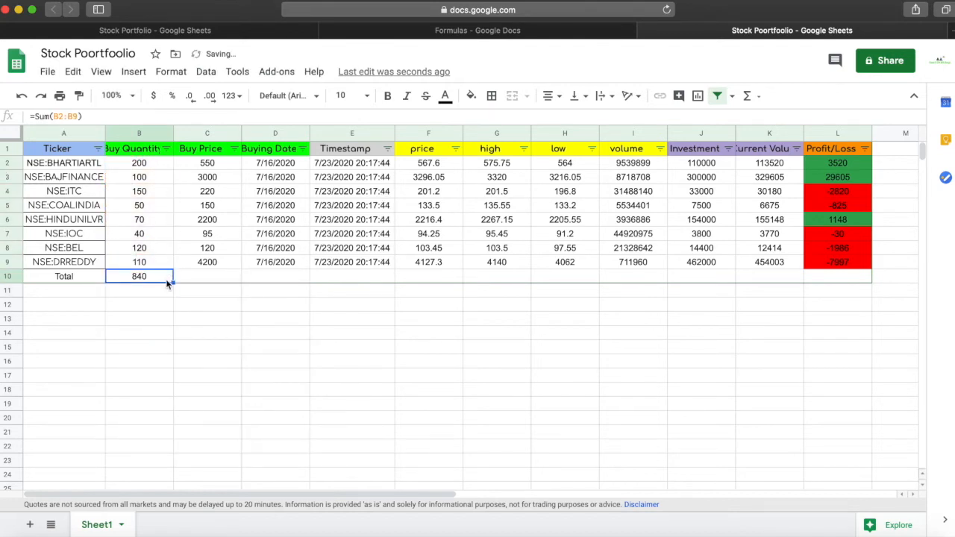
{"action": "left_click_drag", "start_coordinate": [172, 281], "coordinate": [764, 259]}
{"action": "left_click_drag", "start_coordinate": [868, 280], "coordinate": [869, 280]}
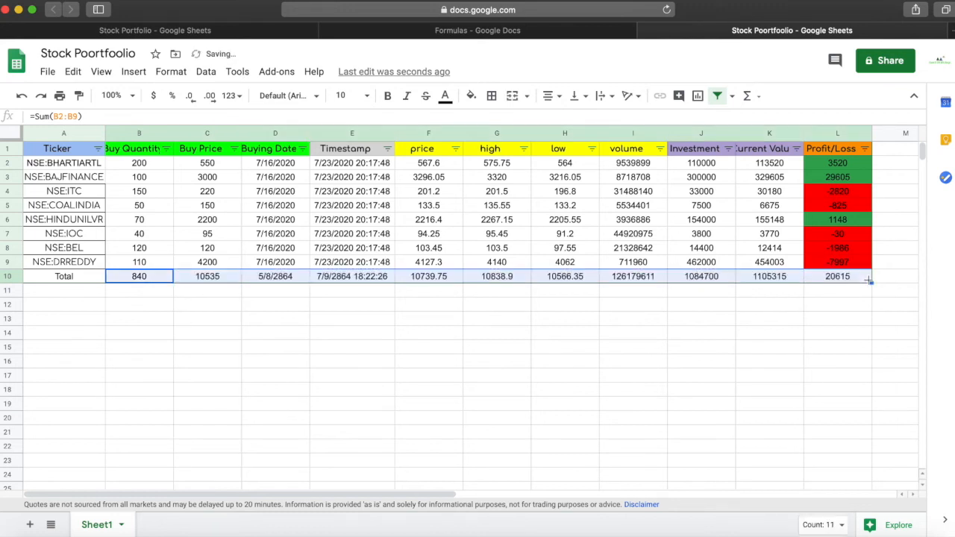
{"action": "left_click", "coordinate": [203, 331]}
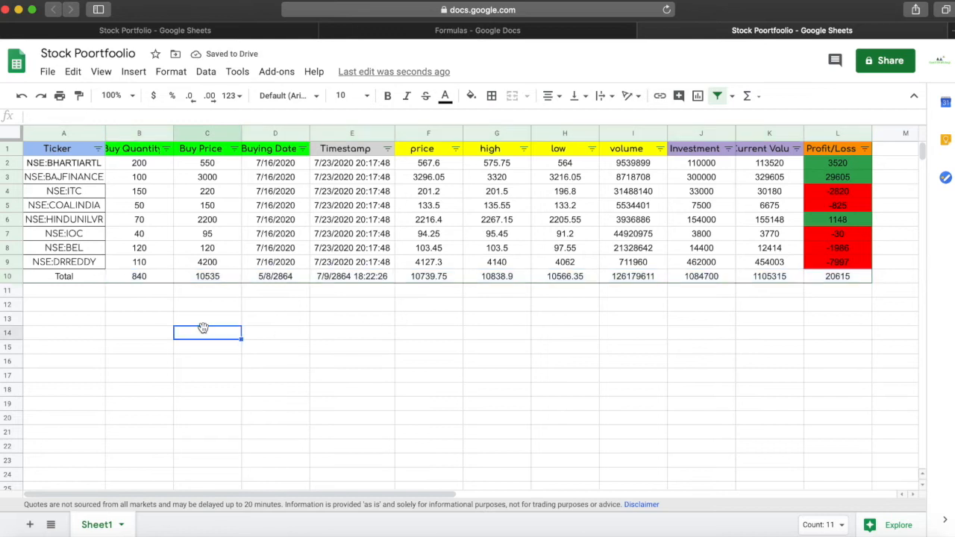
Clear the totals in C10:I10, from Buy Price through volume
{"action": "left_click_drag", "start_coordinate": [208, 282], "coordinate": [634, 276]}
{"action": "key", "text": "Delete"}
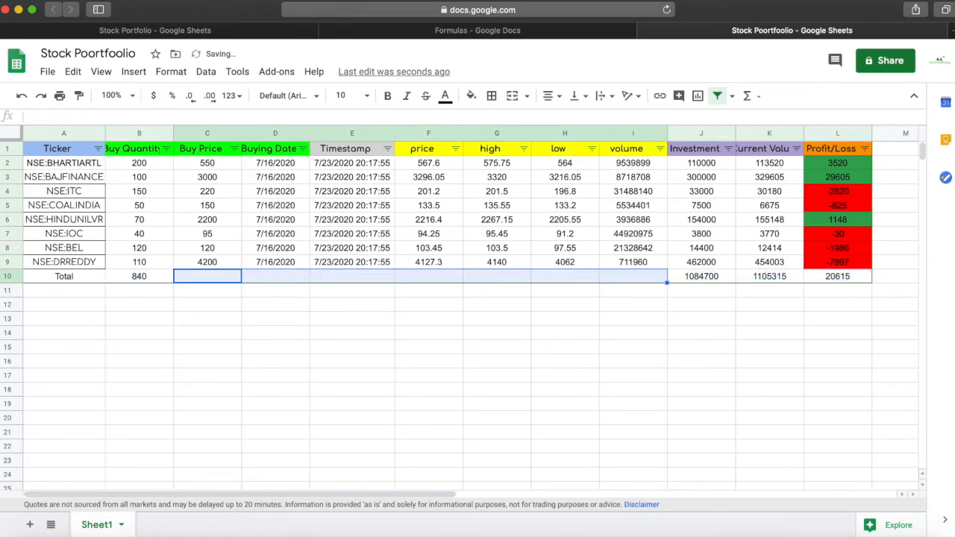
{"action": "left_click", "coordinate": [694, 307]}
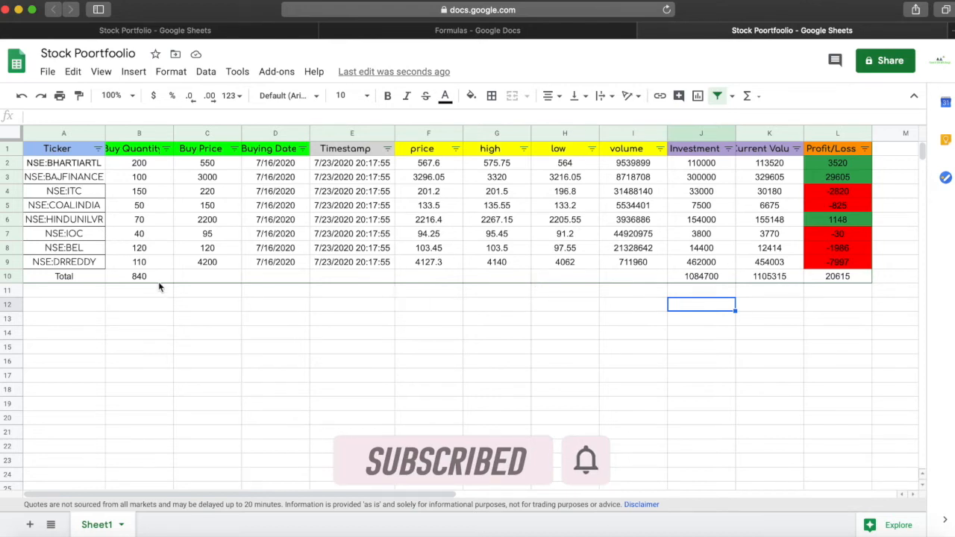
Apply all borders to A2:L10 and set their line style to dashed
{"action": "left_click", "coordinate": [65, 166]}
{"action": "left_click_drag", "start_coordinate": [836, 296], "coordinate": [846, 283]}
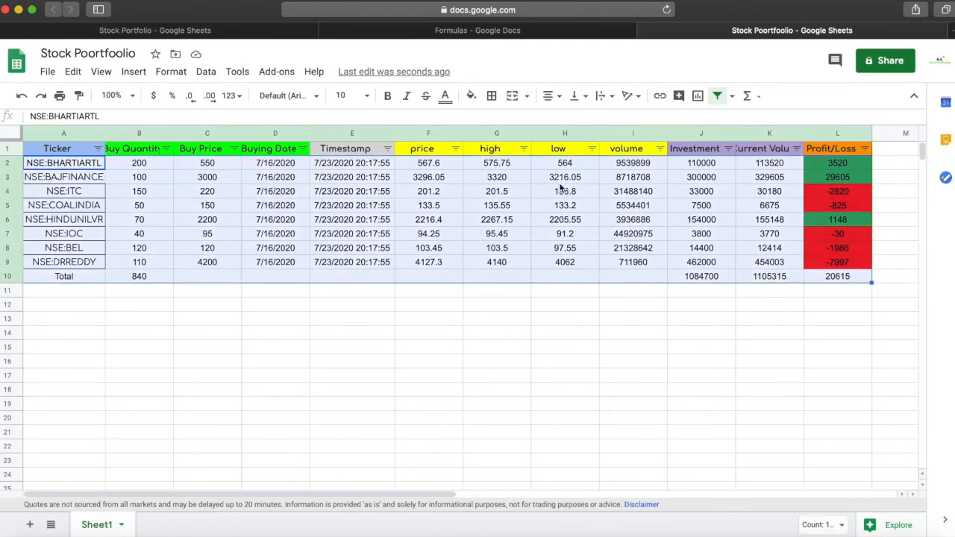
{"action": "left_click", "coordinate": [493, 98]}
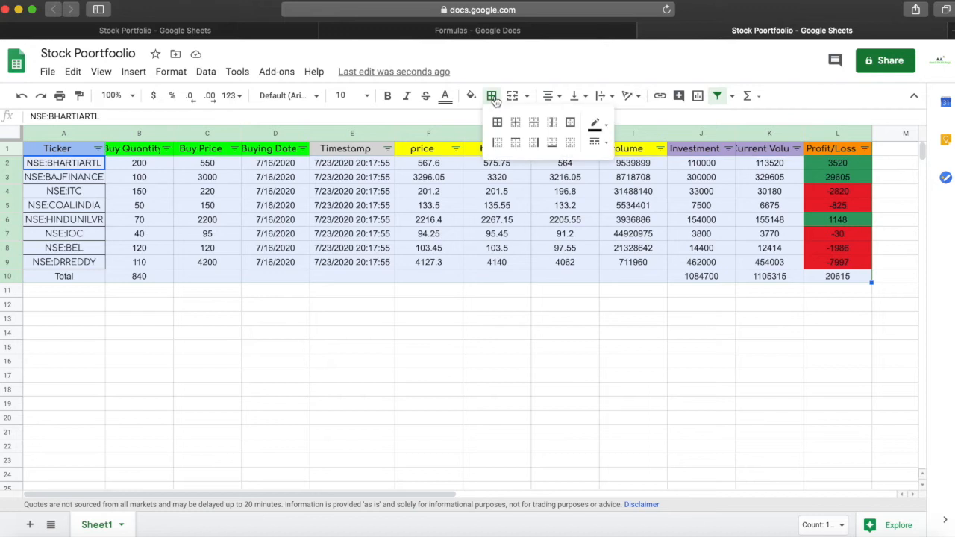
{"action": "left_click", "coordinate": [497, 122]}
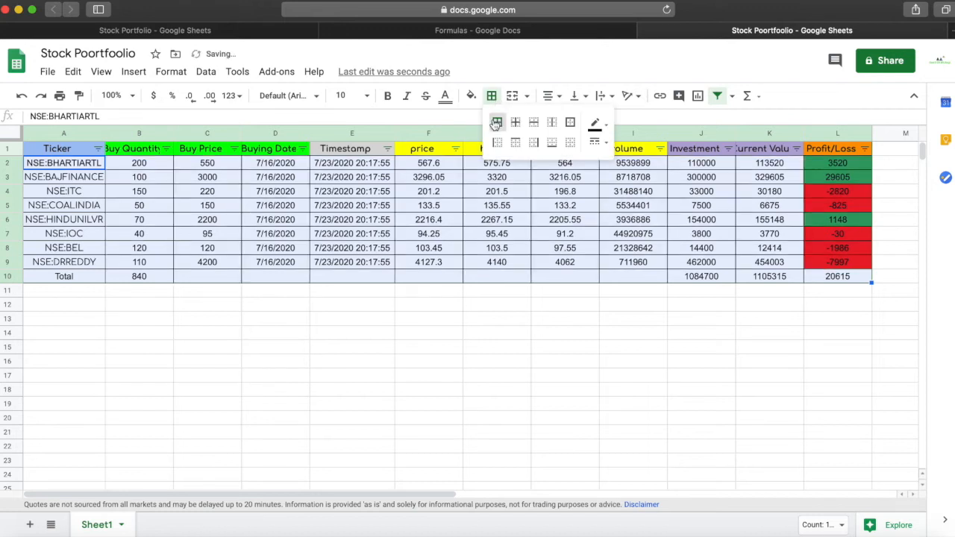
{"action": "left_click", "coordinate": [603, 142]}
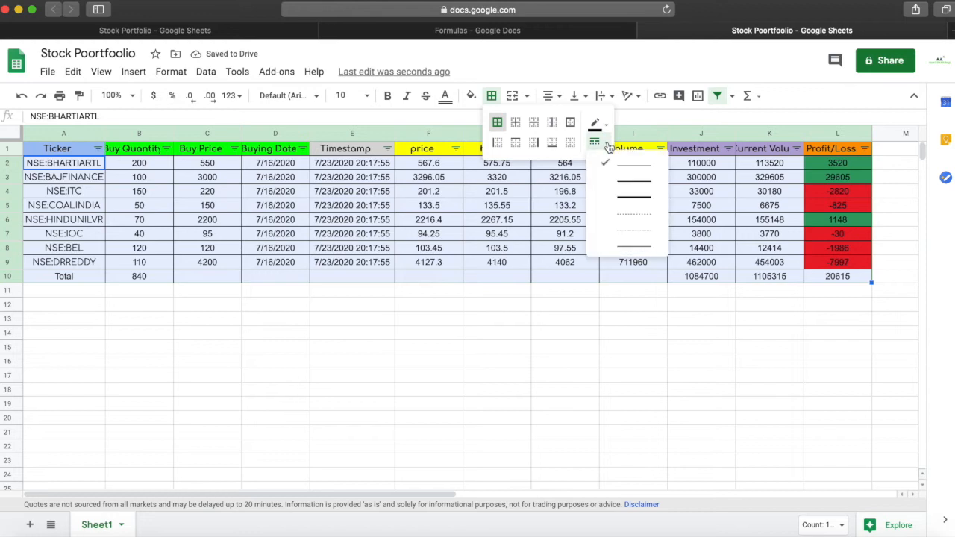
{"action": "left_click", "coordinate": [626, 218]}
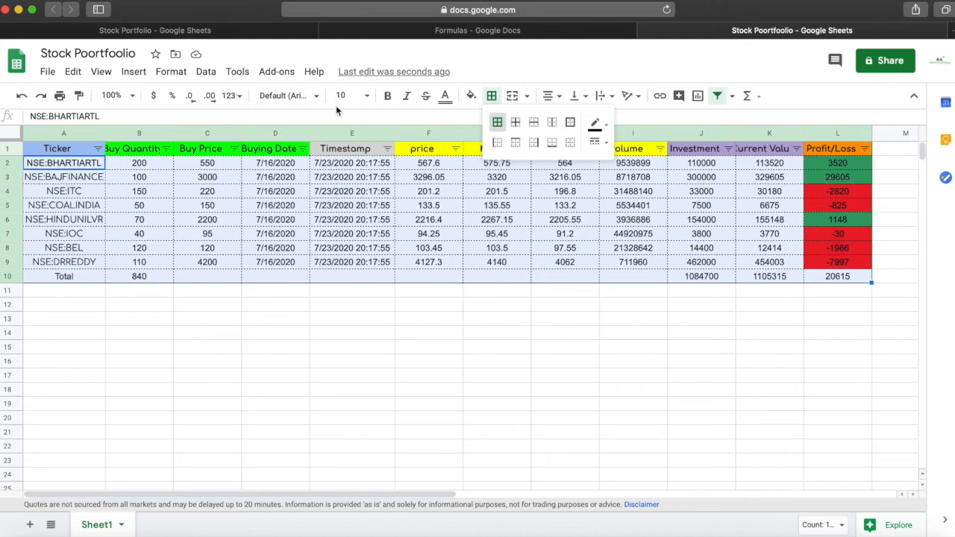
Change the font of A2:L10 to Comfortaa
{"action": "left_click", "coordinate": [317, 97]}
{"action": "left_click", "coordinate": [306, 230]}
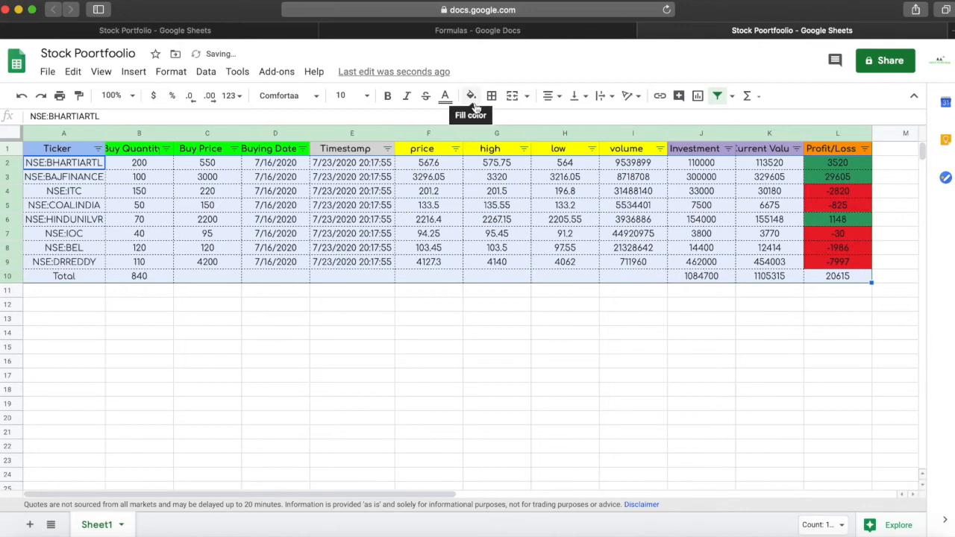
{"action": "left_click", "coordinate": [150, 301]}
Make the Total row A10:L10 bold and set its font size to 11
{"action": "left_click_drag", "start_coordinate": [87, 277], "coordinate": [840, 277]}
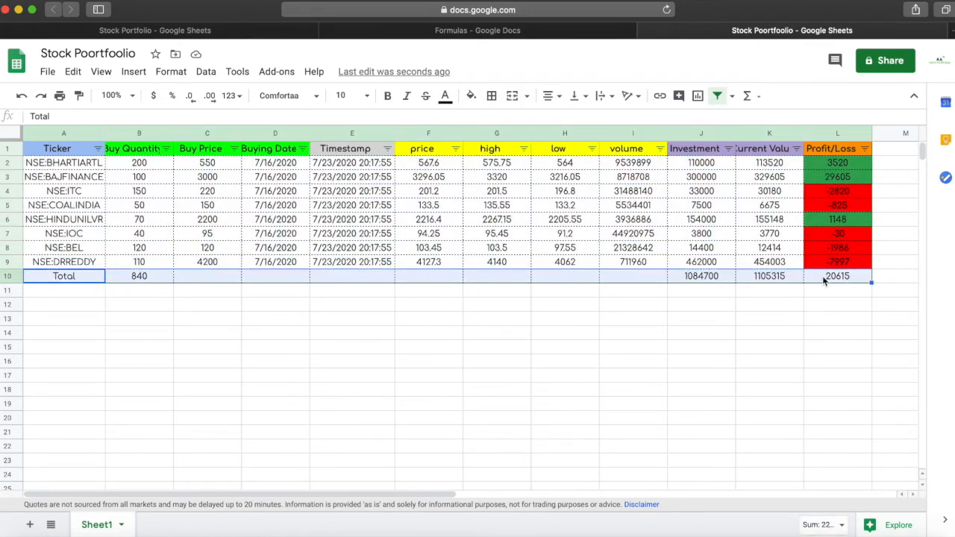
{"action": "left_click", "coordinate": [390, 99]}
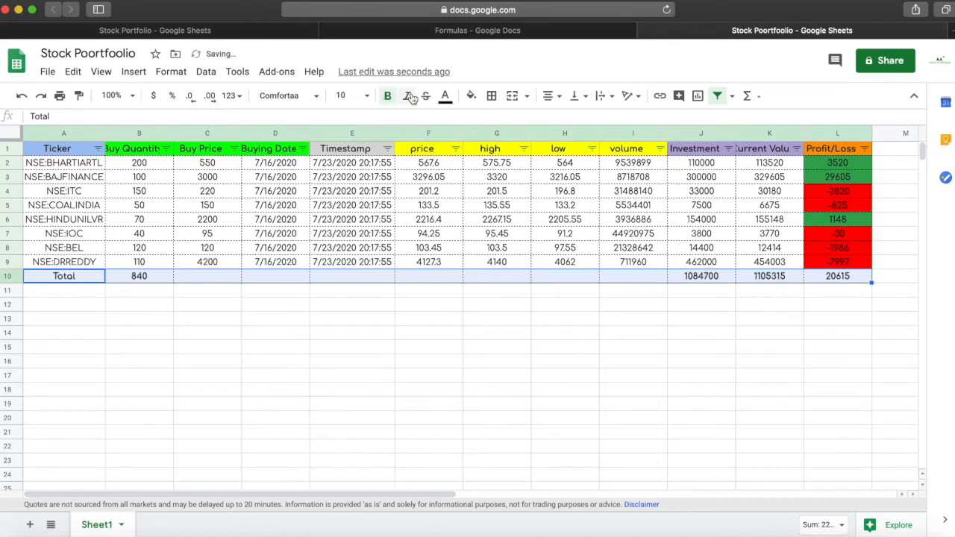
{"action": "left_click", "coordinate": [367, 97]}
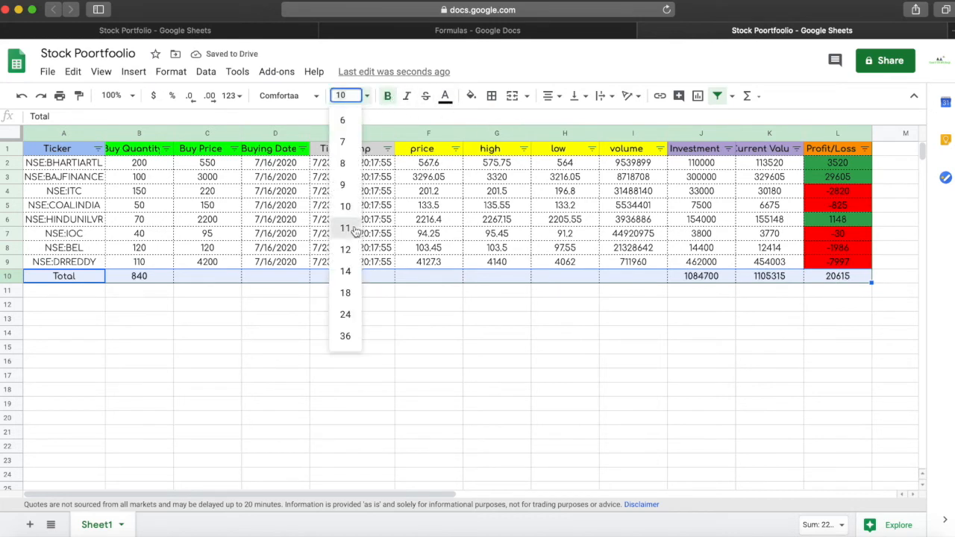
{"action": "left_click", "coordinate": [355, 228]}
{"action": "left_click", "coordinate": [394, 333]}
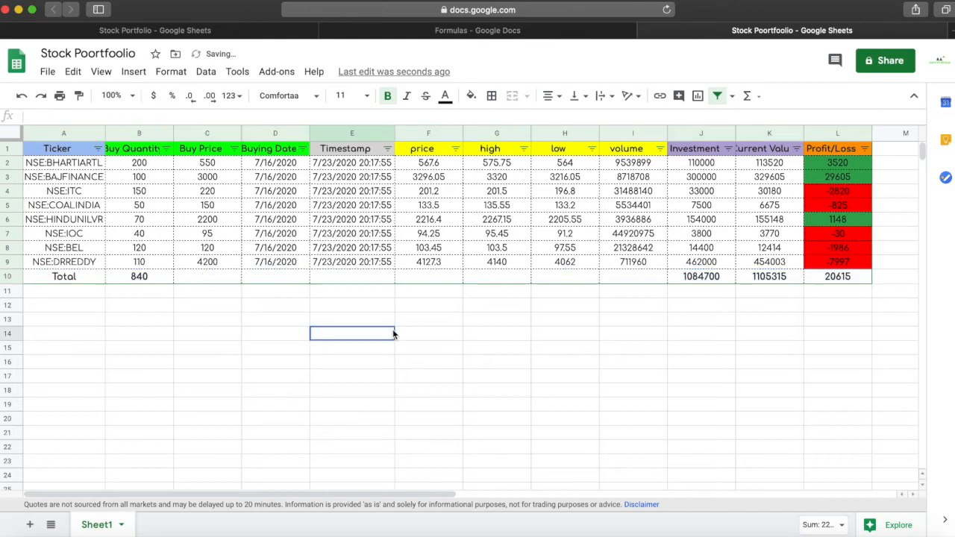
Copy the two-cell "Profit/Loss Overall Percentage" label from the finished Stock Portfolio spreadsheet into L11:L12 below the Profit/Loss total
{"action": "left_click", "coordinate": [833, 280]}
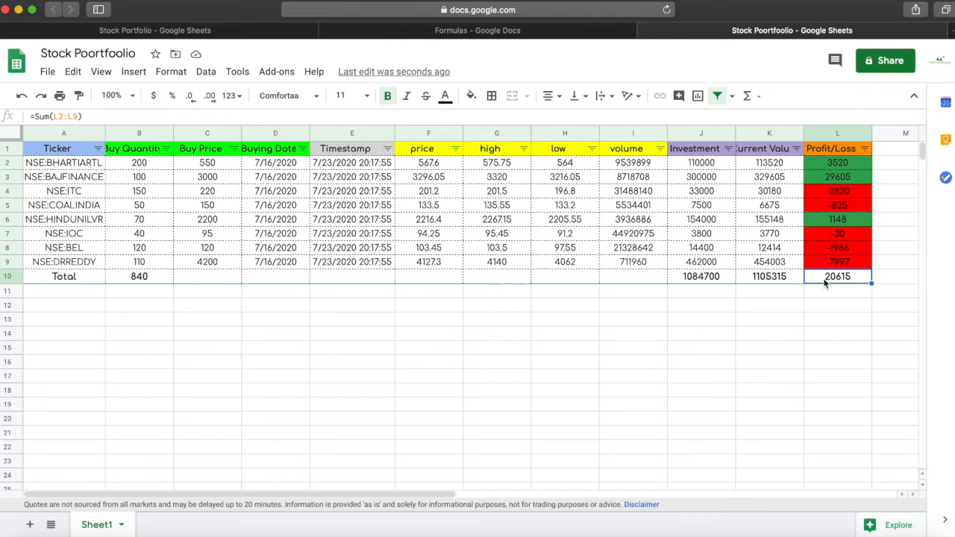
{"action": "left_click", "coordinate": [269, 33]}
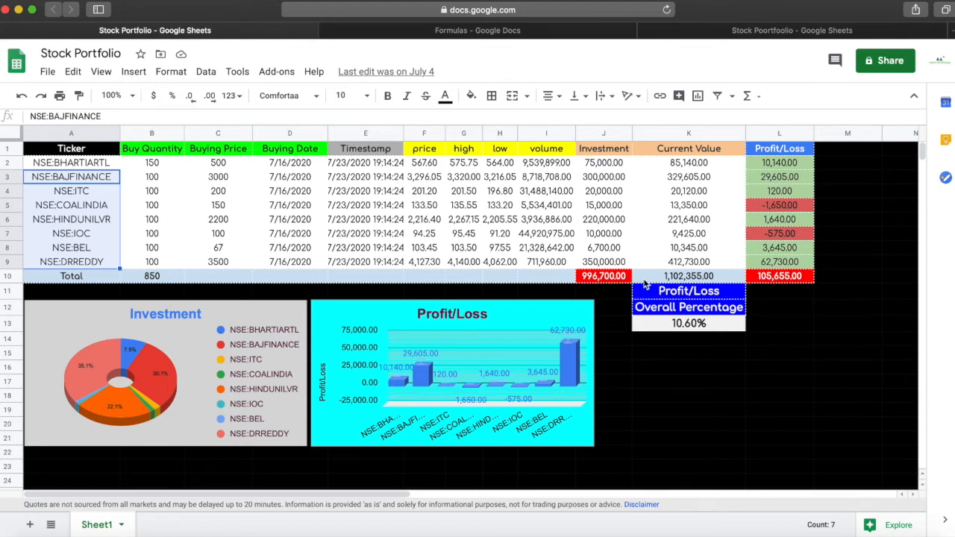
{"action": "left_click_drag", "start_coordinate": [663, 294], "coordinate": [702, 316]}
{"action": "key", "text": "super+c"}
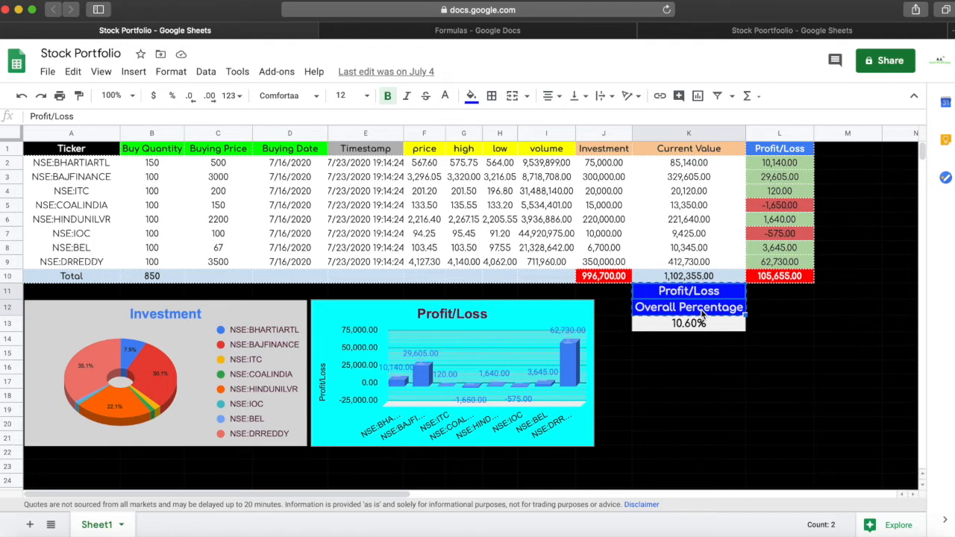
{"action": "left_click", "coordinate": [678, 34]}
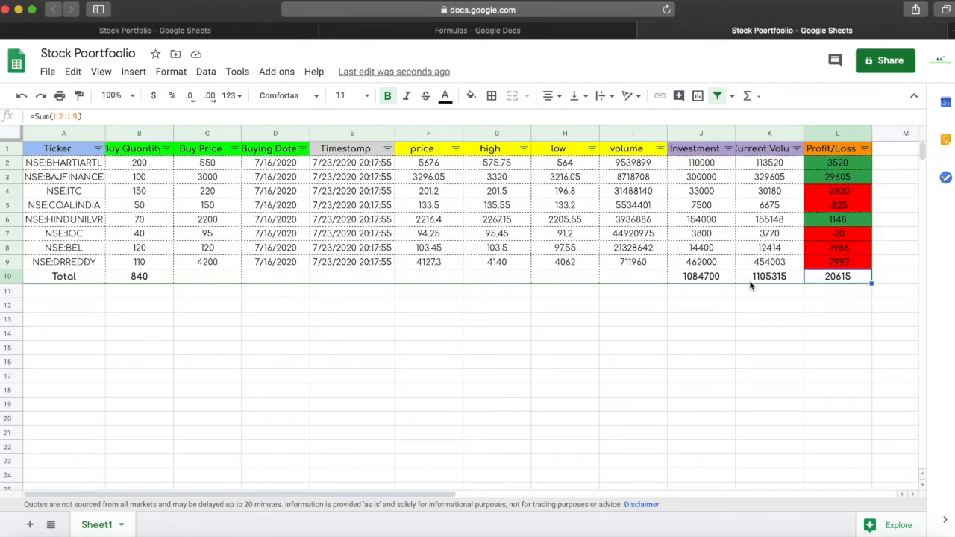
{"action": "left_click", "coordinate": [825, 297]}
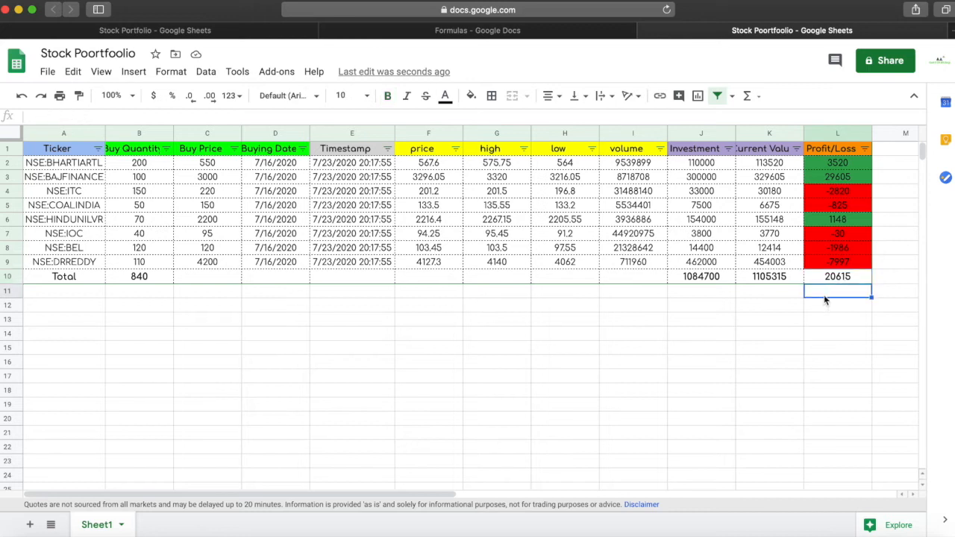
{"action": "key", "text": "super+v"}
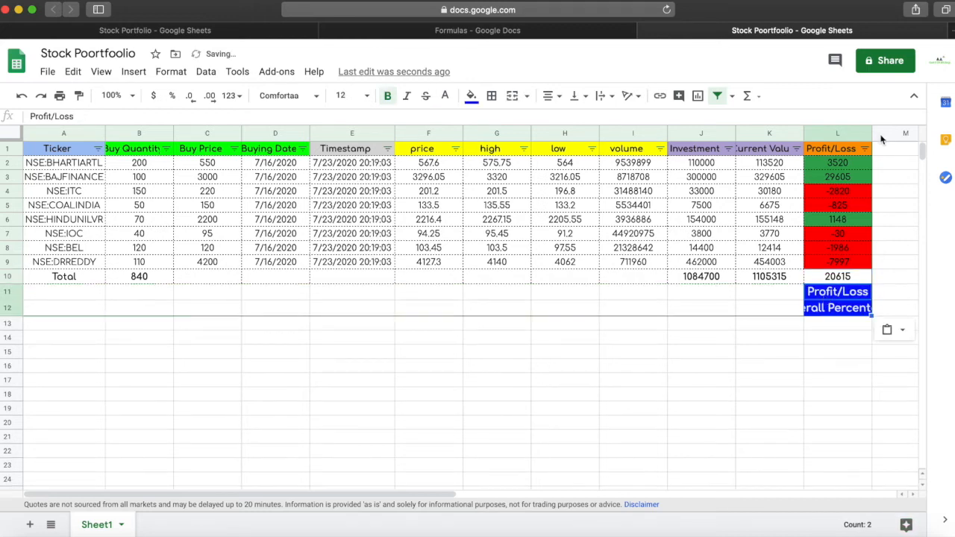
Widen column L to fit the Overall Percentage label and narrow the price, high, low, volume and Investment columns
{"action": "left_click_drag", "start_coordinate": [872, 133], "coordinate": [896, 133]}
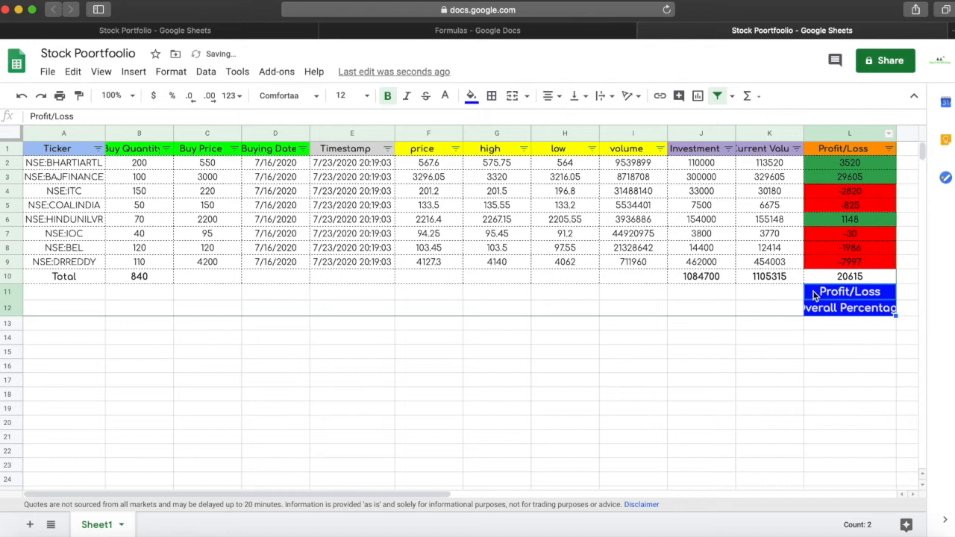
{"action": "left_click_drag", "start_coordinate": [897, 133], "coordinate": [910, 133]}
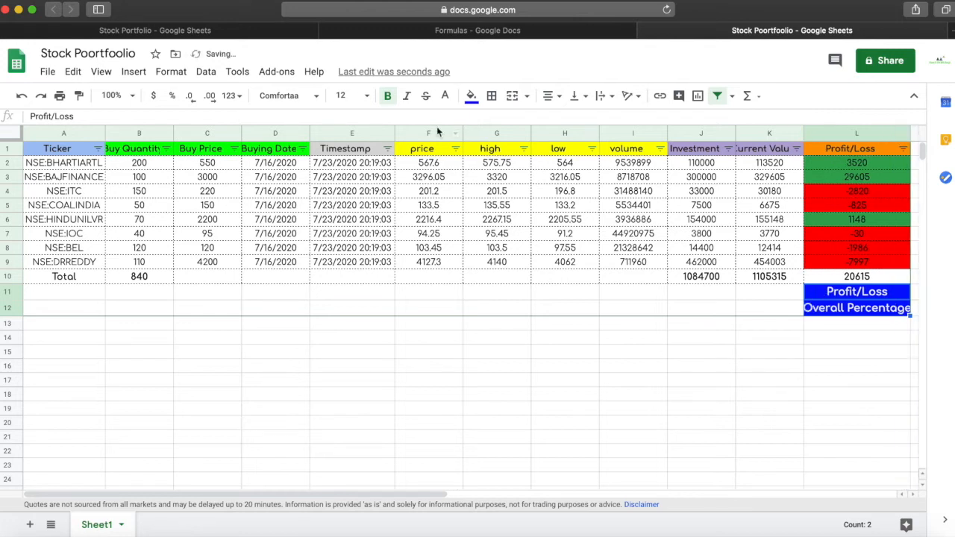
{"action": "left_click_drag", "start_coordinate": [462, 133], "coordinate": [448, 133]}
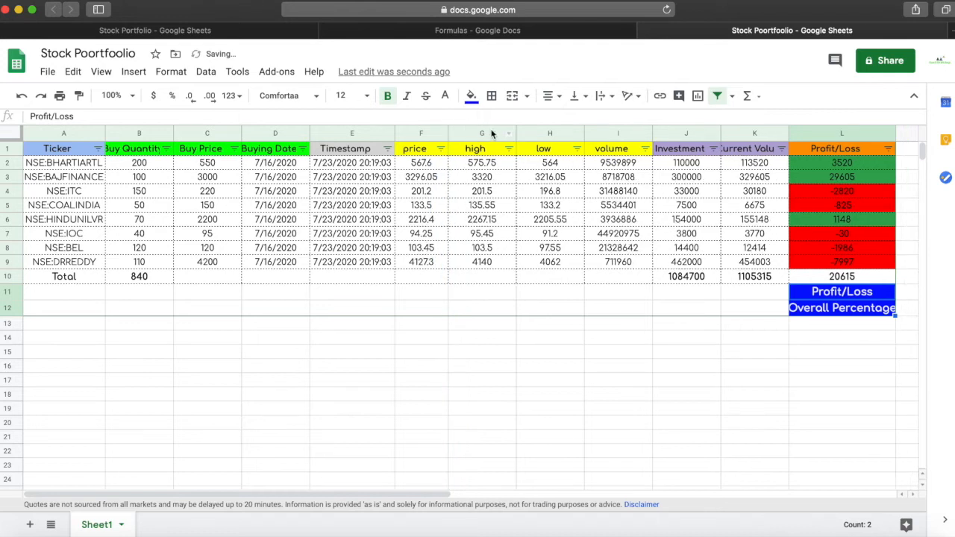
{"action": "left_click_drag", "start_coordinate": [516, 133], "coordinate": [495, 133]}
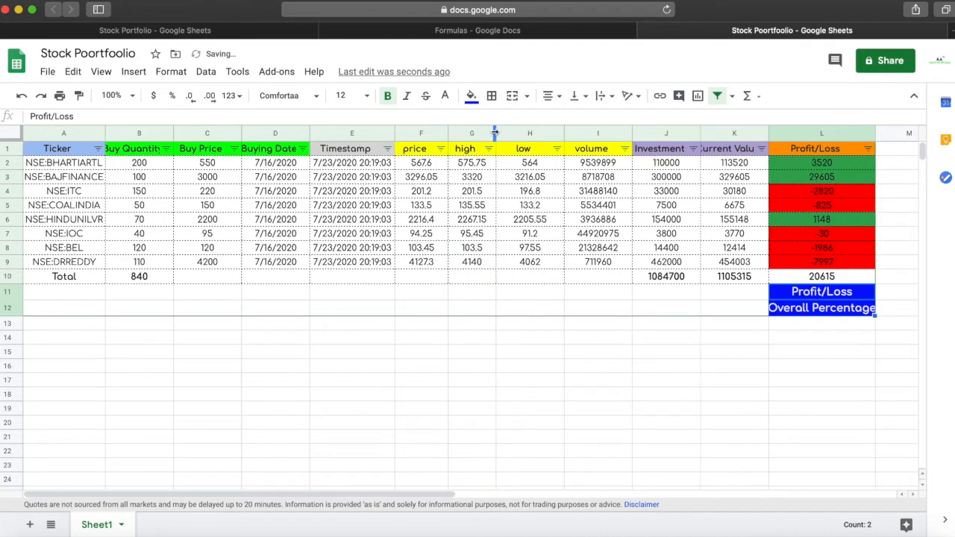
{"action": "left_click_drag", "start_coordinate": [564, 133], "coordinate": [538, 133]}
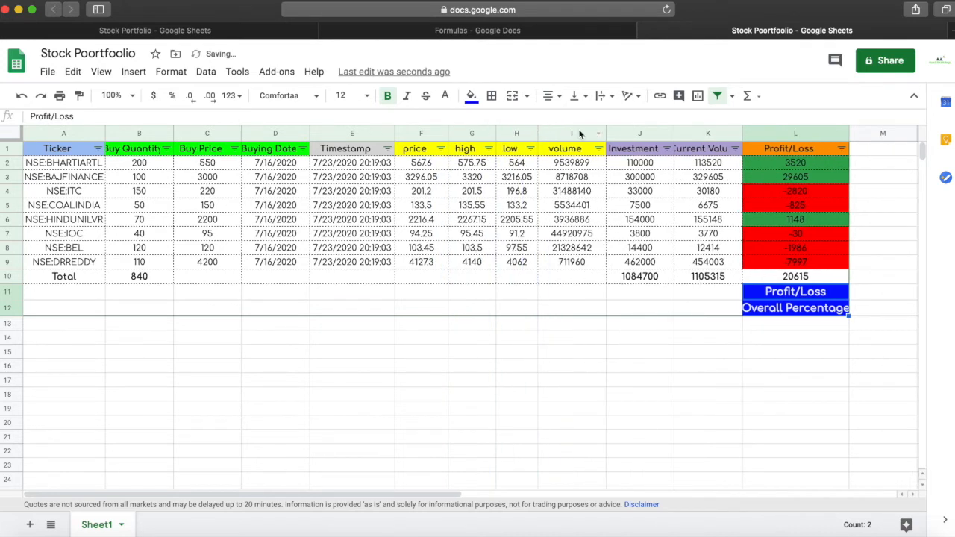
{"action": "left_click_drag", "start_coordinate": [605, 133], "coordinate": [588, 133]}
{"action": "left_click_drag", "start_coordinate": [656, 133], "coordinate": [647, 133]}
{"action": "left_click_drag", "start_coordinate": [822, 131], "coordinate": [834, 132]}
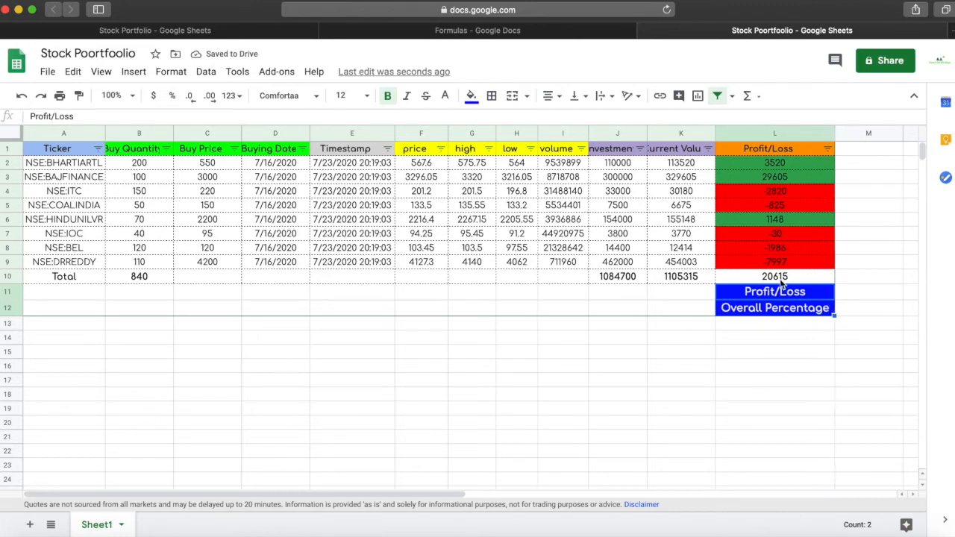
Enter the formula =L10/J10 in L13, dividing total Profit/Loss by total Investment
{"action": "double_click", "coordinate": [768, 329]}
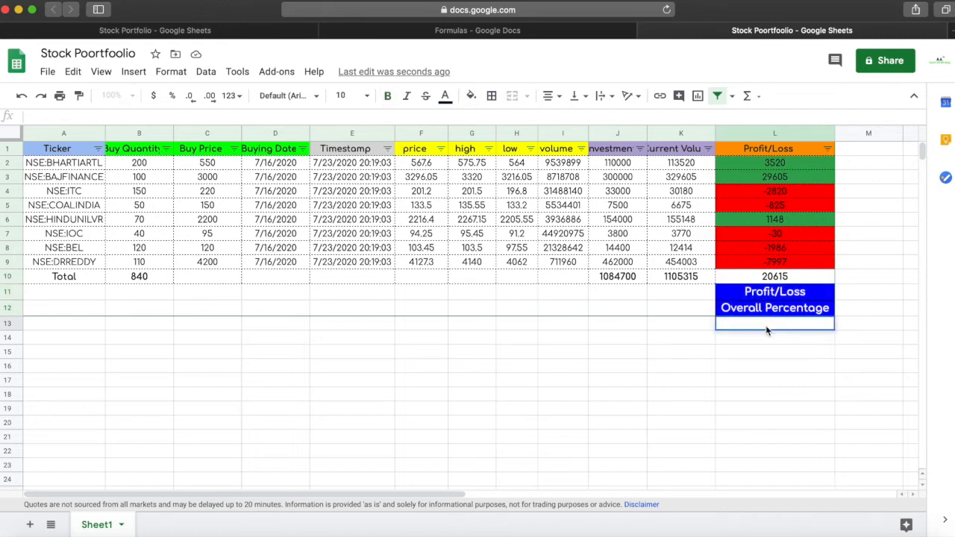
{"action": "type", "text": "="}
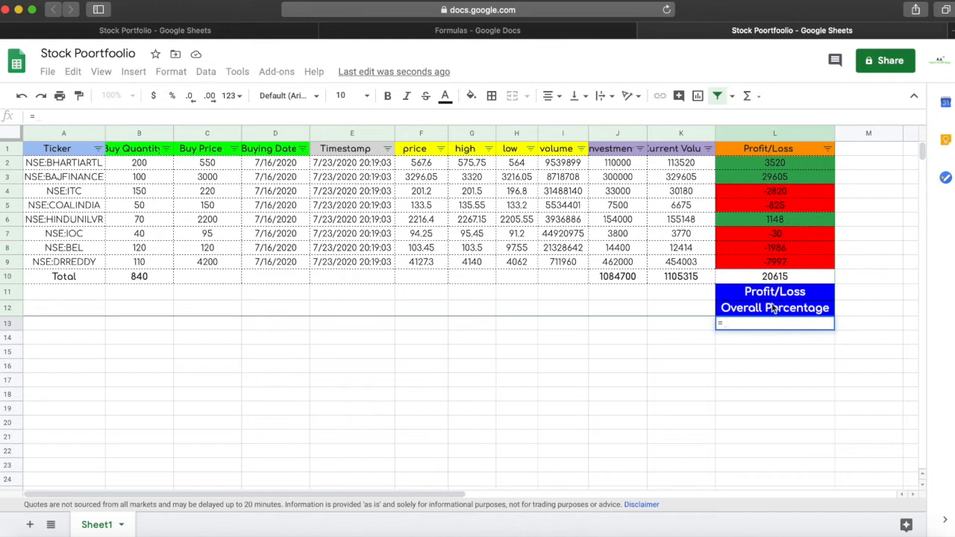
{"action": "left_click", "coordinate": [769, 283]}
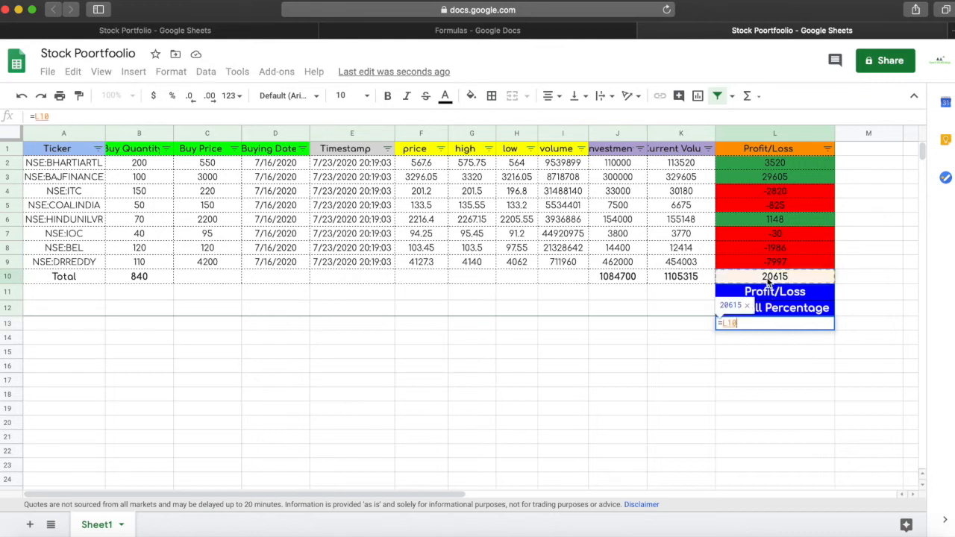
{"action": "type", "text": "/"}
{"action": "left_click", "coordinate": [624, 278]}
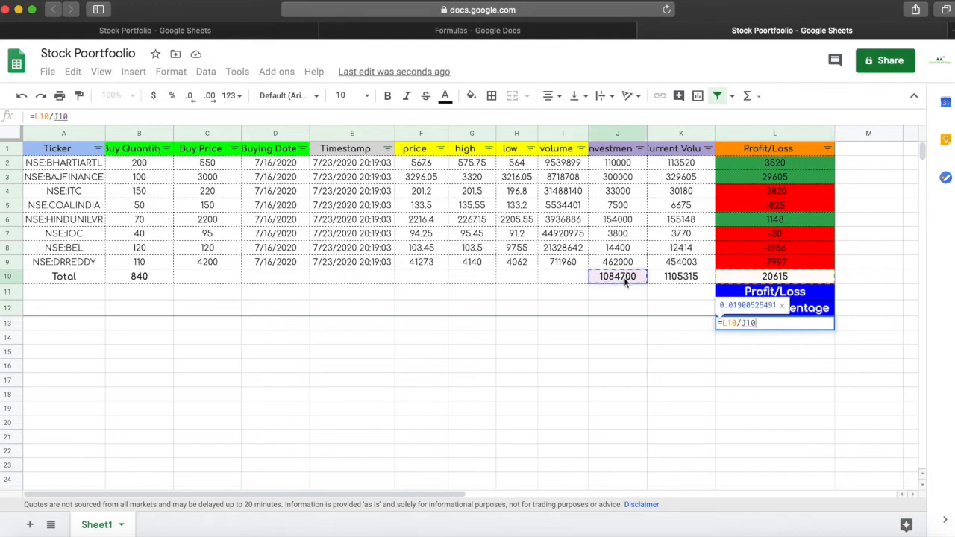
{"action": "key", "text": "Return"}
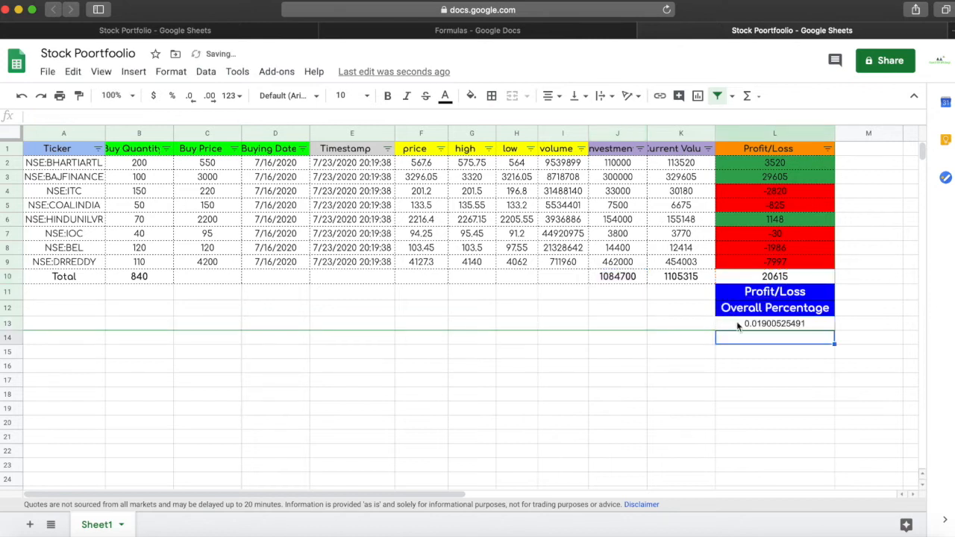
Format the overall result in L13 as a percent
{"action": "left_click", "coordinate": [171, 71]}
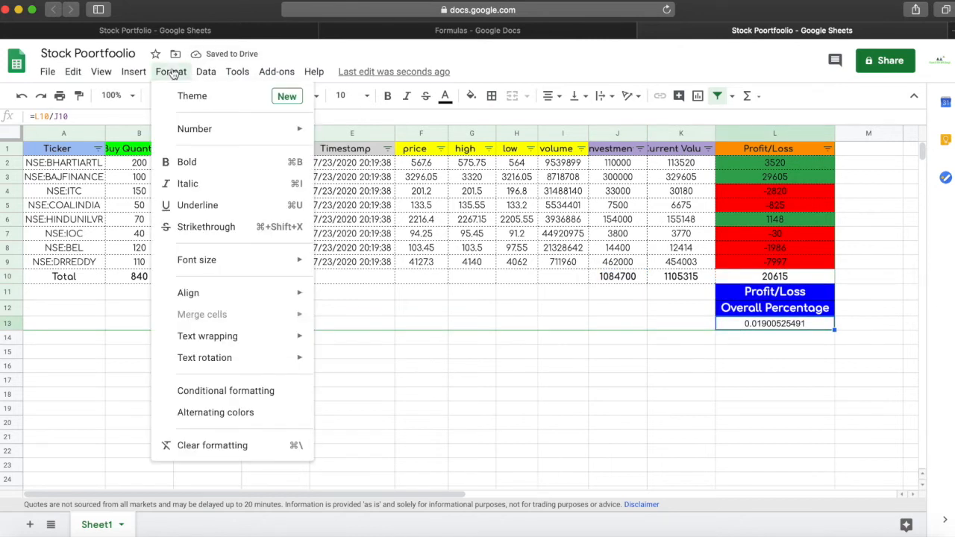
{"action": "mouse_move", "coordinate": [256, 138]}
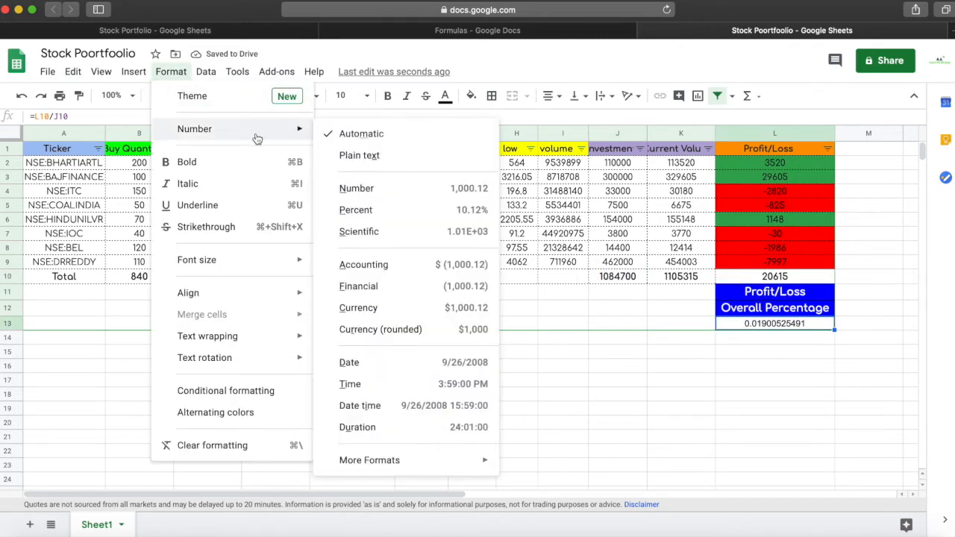
{"action": "left_click", "coordinate": [365, 212]}
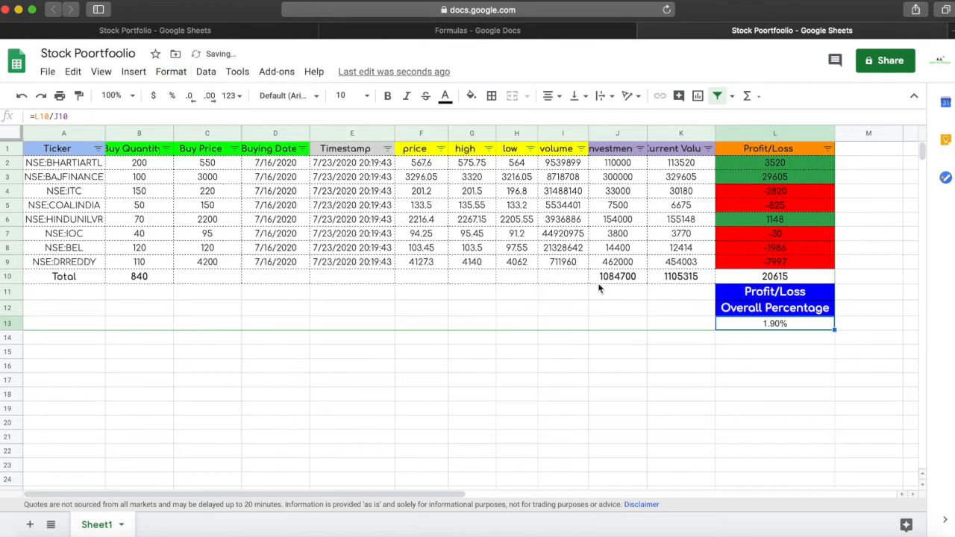
Copy the formatting of Buy Price cell C7 onto L13 and reapply the Percent number format there
{"action": "left_click", "coordinate": [564, 262]}
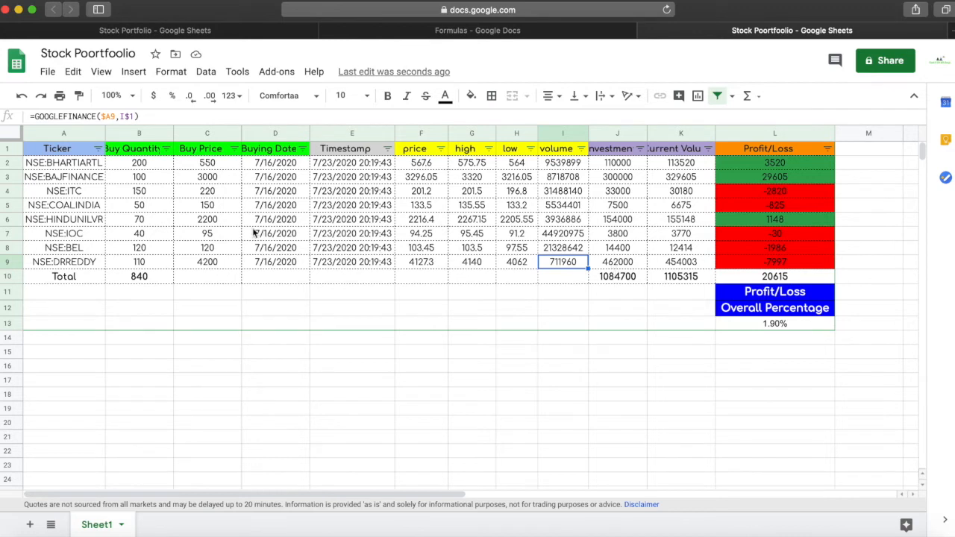
{"action": "left_click", "coordinate": [221, 233]}
{"action": "left_click", "coordinate": [78, 95]}
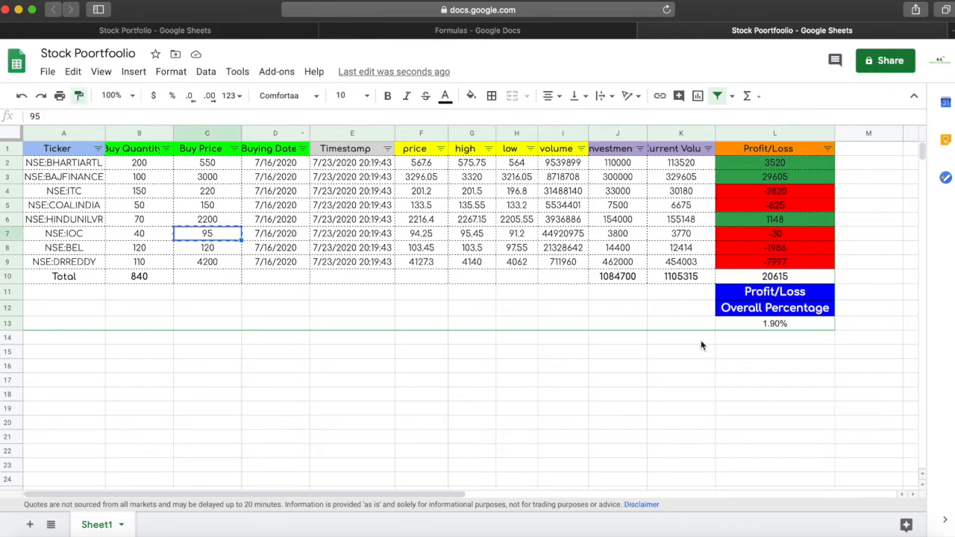
{"action": "left_click", "coordinate": [750, 325]}
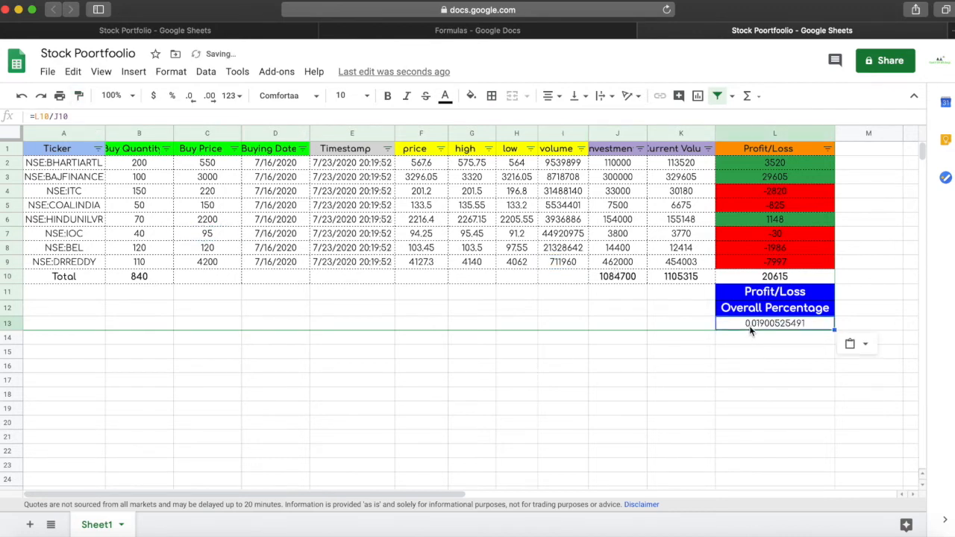
{"action": "left_click", "coordinate": [173, 73]}
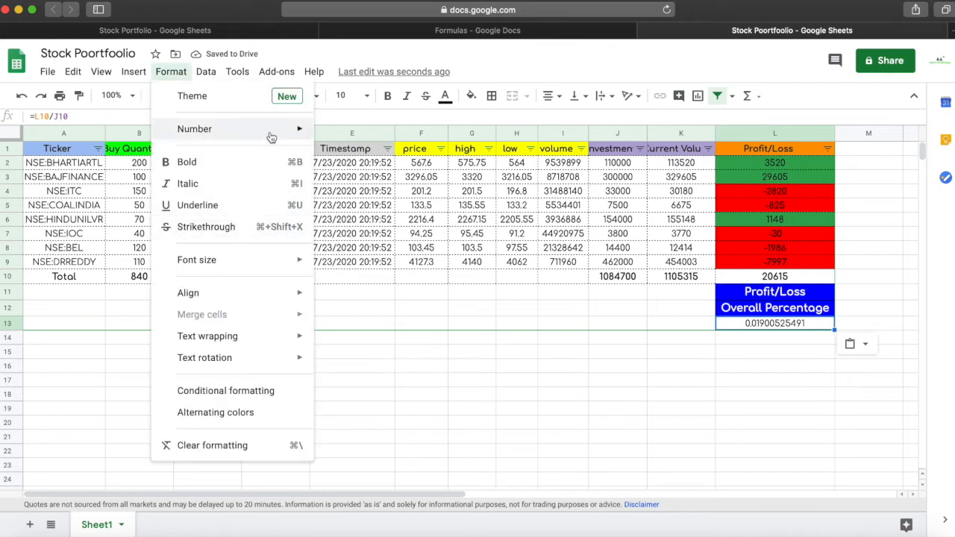
{"action": "mouse_move", "coordinate": [239, 129]}
{"action": "left_click", "coordinate": [351, 213]}
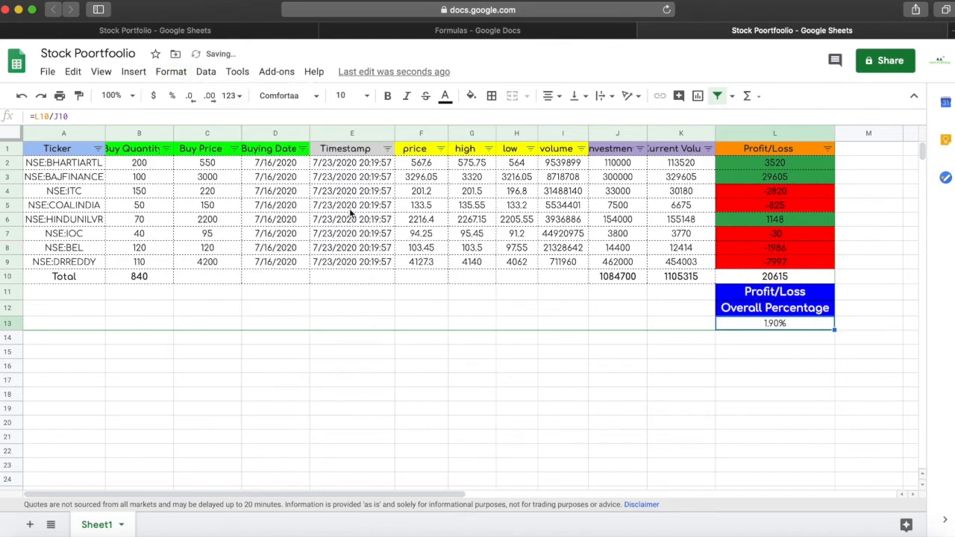
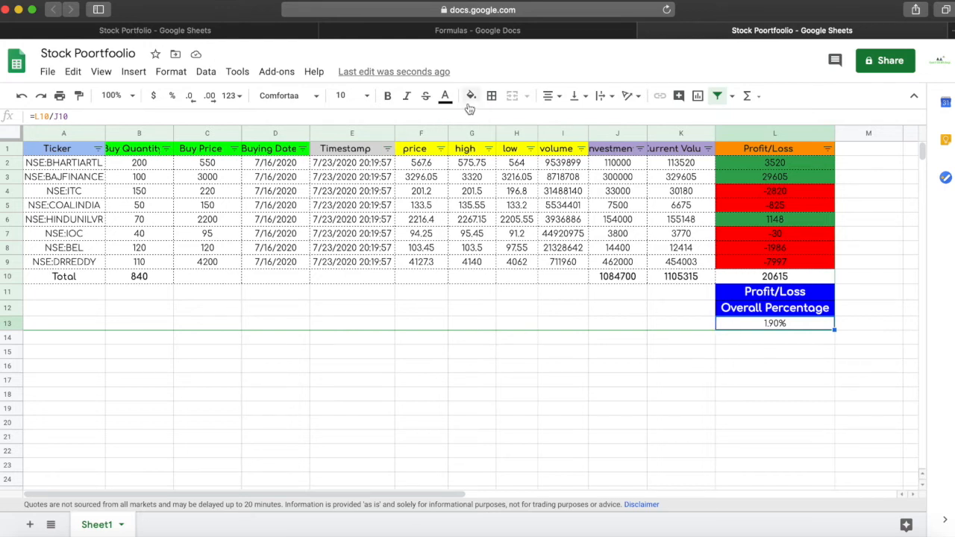
Make the overall percentage in L13 bold and set its font size to 11
{"action": "left_click", "coordinate": [388, 96]}
{"action": "left_click", "coordinate": [368, 97]}
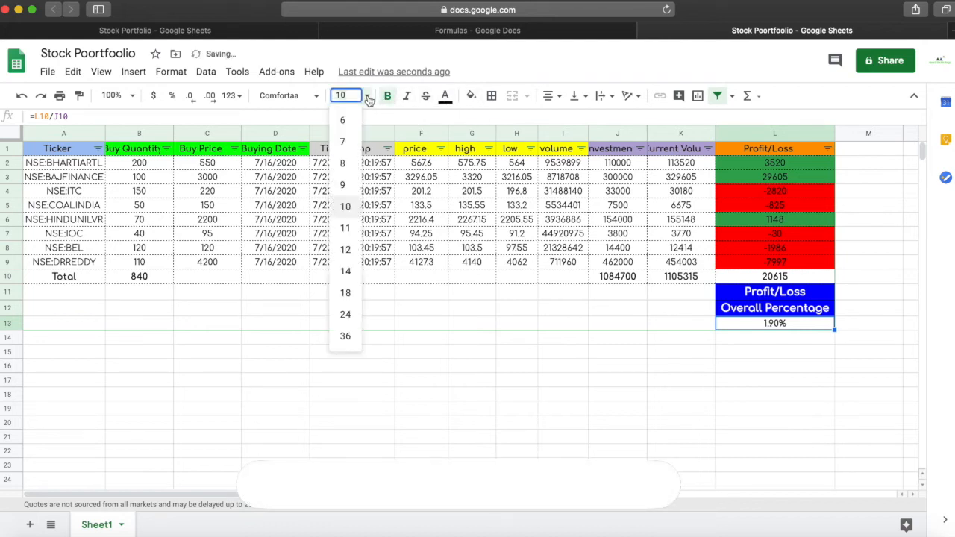
{"action": "left_click", "coordinate": [347, 230]}
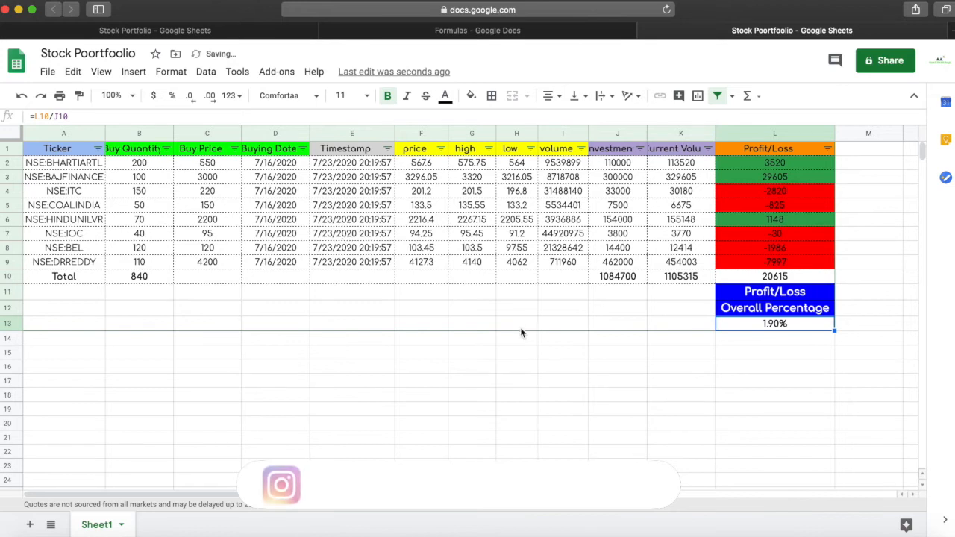
{"action": "left_click", "coordinate": [543, 373]}
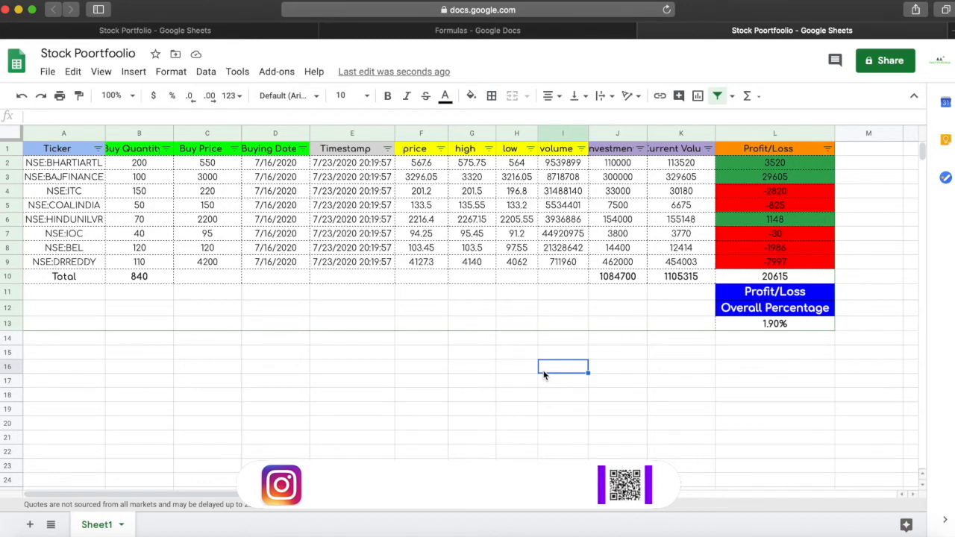
Add a conditional format rule to the total Profit/Loss cell L10 that applies the default green style when greater than 0
{"action": "left_click", "coordinate": [778, 279]}
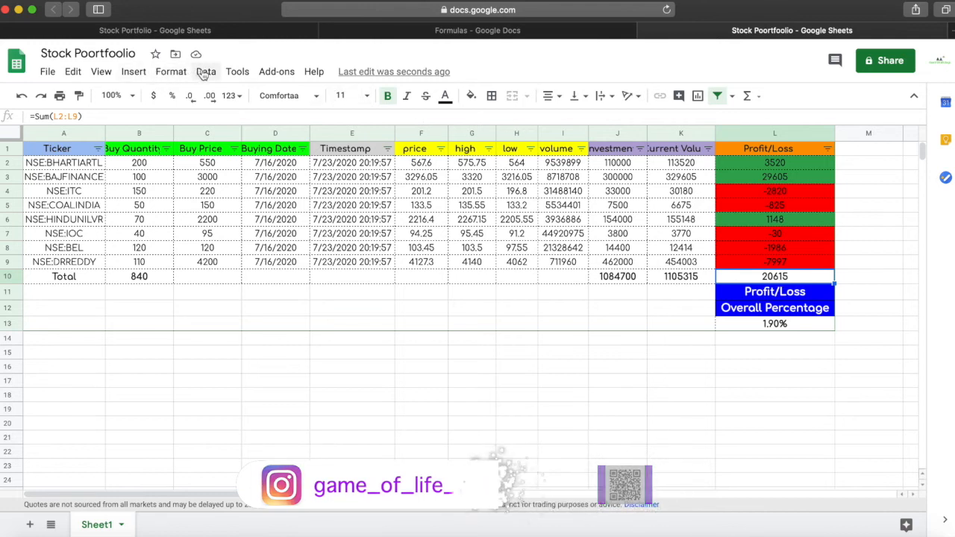
{"action": "left_click", "coordinate": [176, 72]}
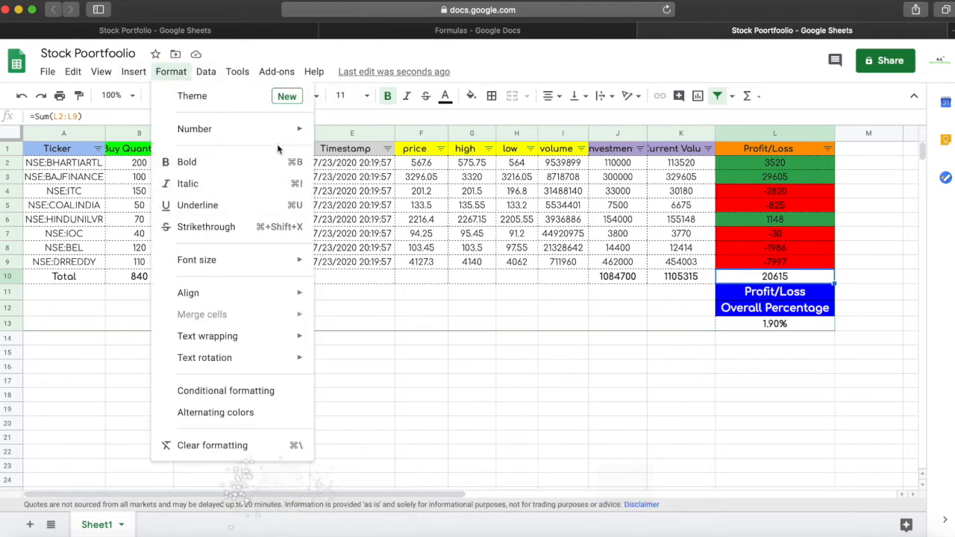
{"action": "left_click", "coordinate": [247, 392]}
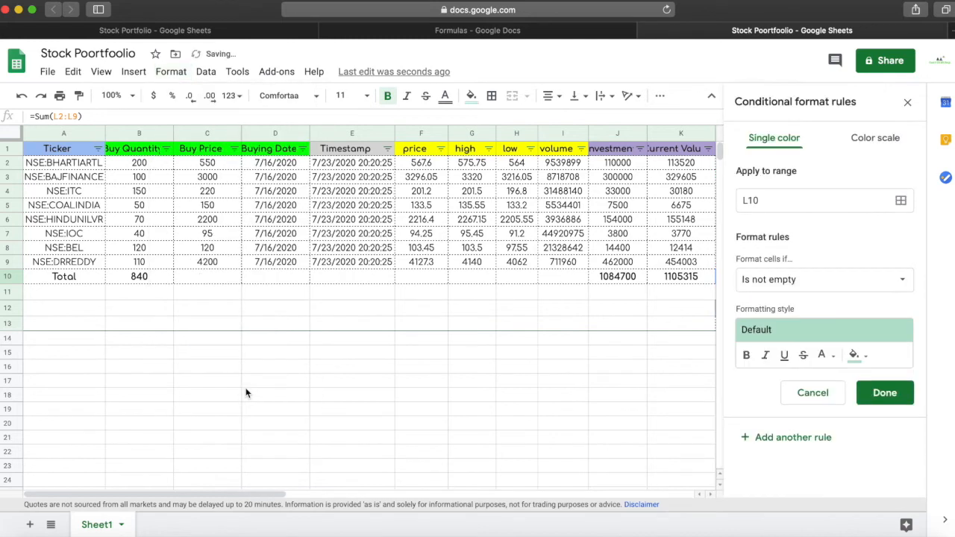
{"action": "left_click", "coordinate": [805, 280]}
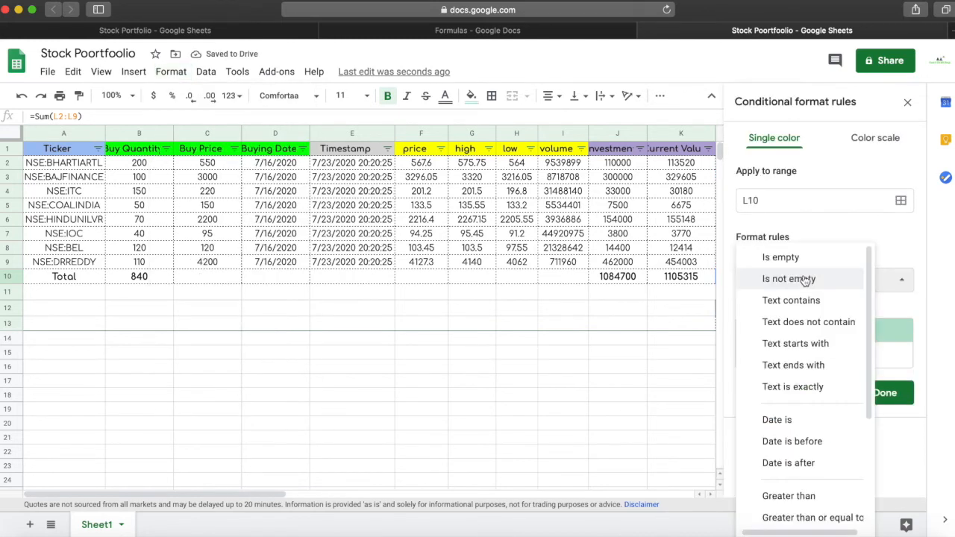
{"action": "scroll", "coordinate": [799, 488], "scroll_direction": "down", "scroll_amount": 1}
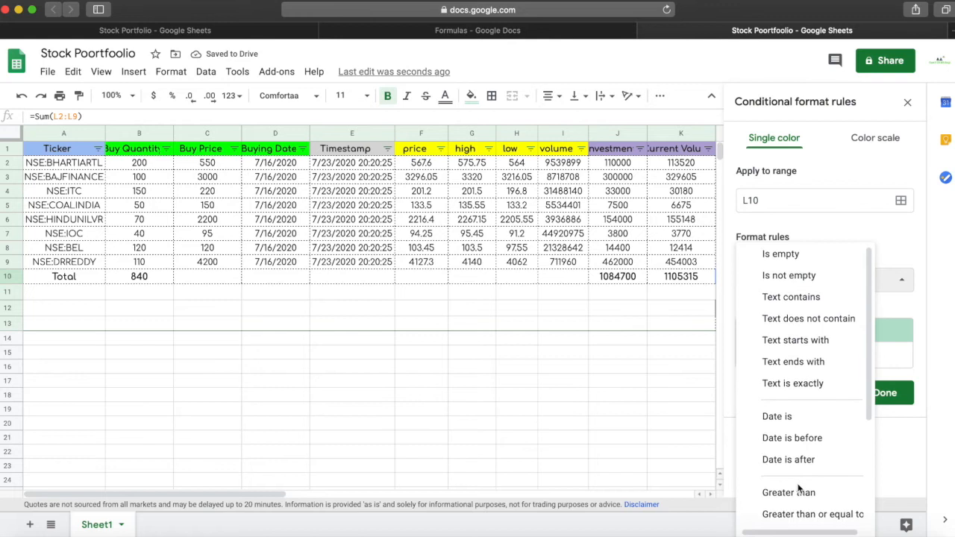
{"action": "scroll", "coordinate": [799, 489], "scroll_direction": "down", "scroll_amount": 1}
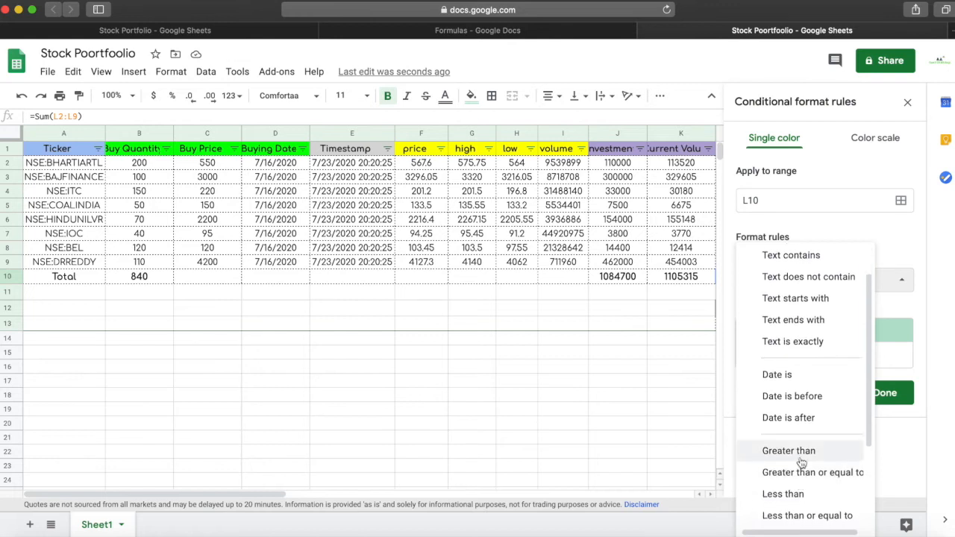
{"action": "left_click", "coordinate": [798, 457]}
{"action": "left_click", "coordinate": [794, 309]}
{"action": "type", "text": "0"}
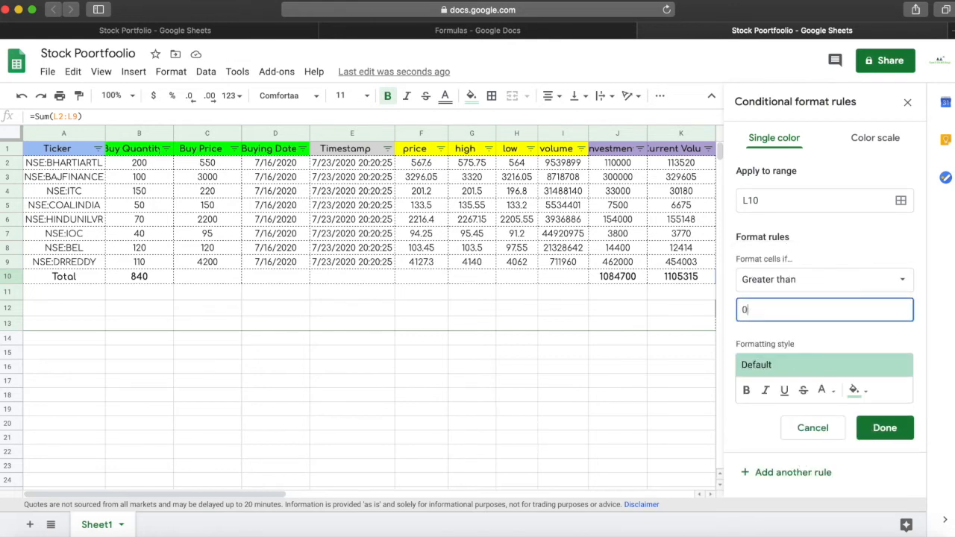
{"action": "left_click", "coordinate": [881, 428]}
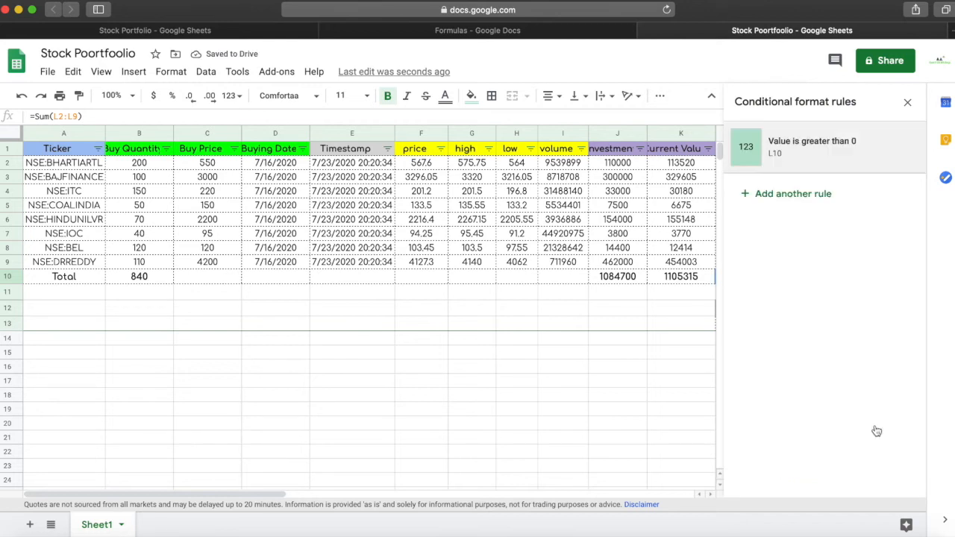
Add a second conditional rule on L10 that applies a red fill when the value is less than or equal to 0
{"action": "left_click", "coordinate": [815, 195]}
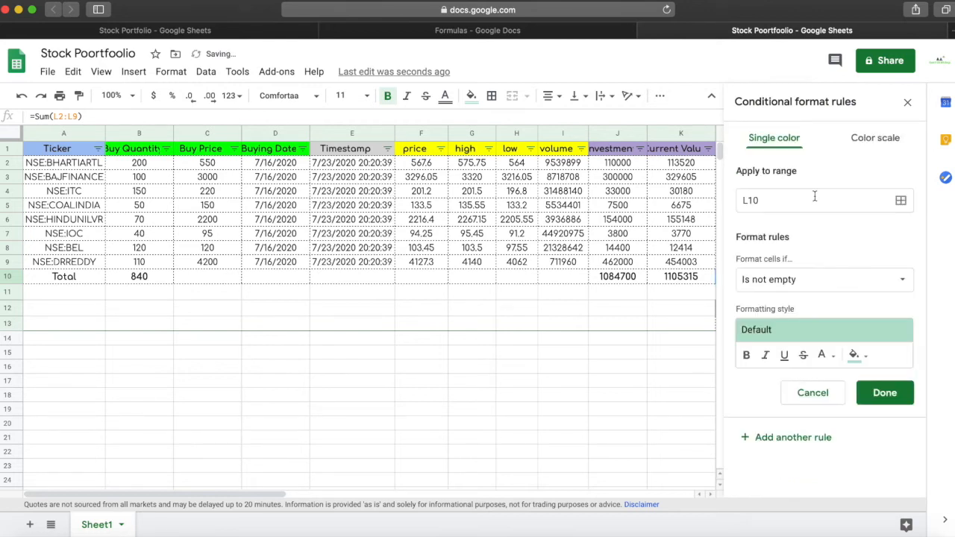
{"action": "left_click", "coordinate": [801, 279]}
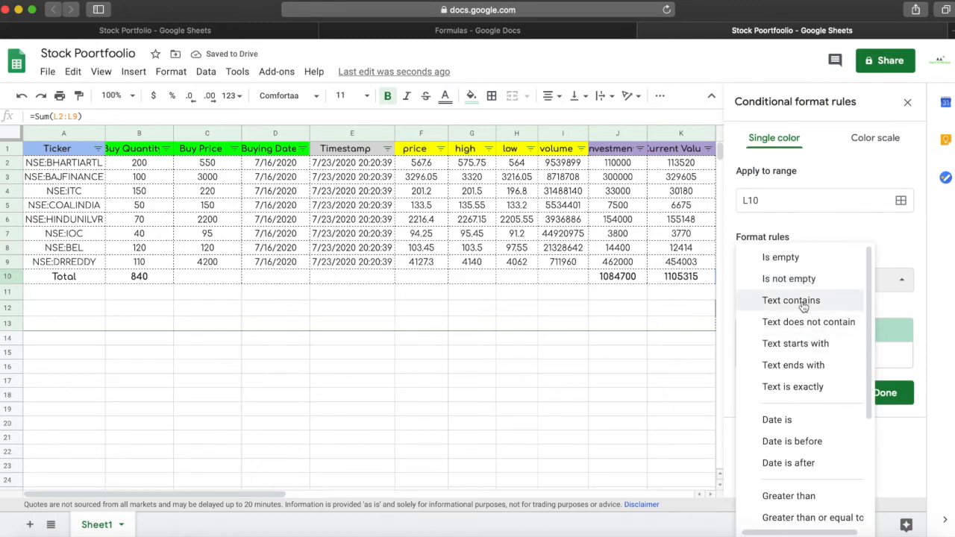
{"action": "scroll", "coordinate": [804, 386], "scroll_direction": "down", "scroll_amount": 3}
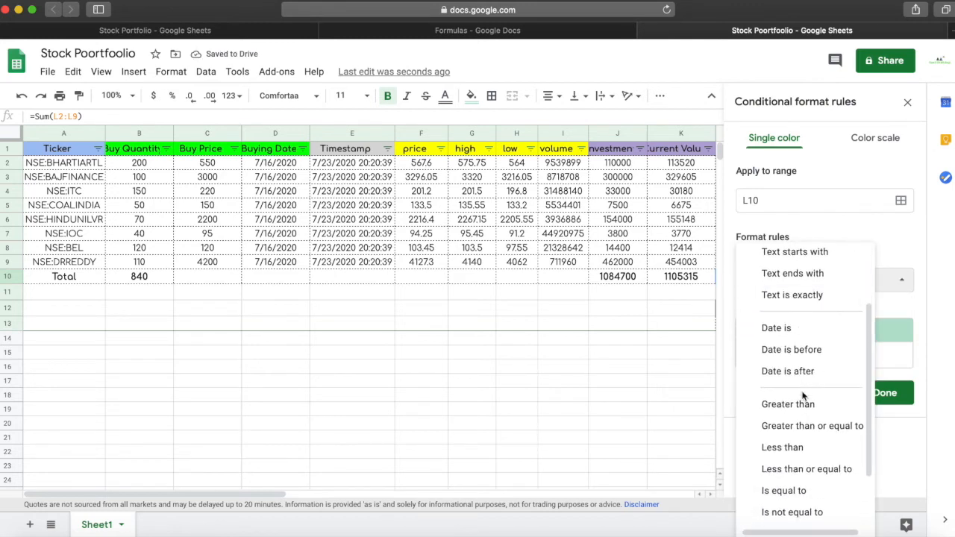
{"action": "left_click", "coordinate": [806, 468]}
{"action": "left_click", "coordinate": [794, 309]}
{"action": "type", "text": "0"}
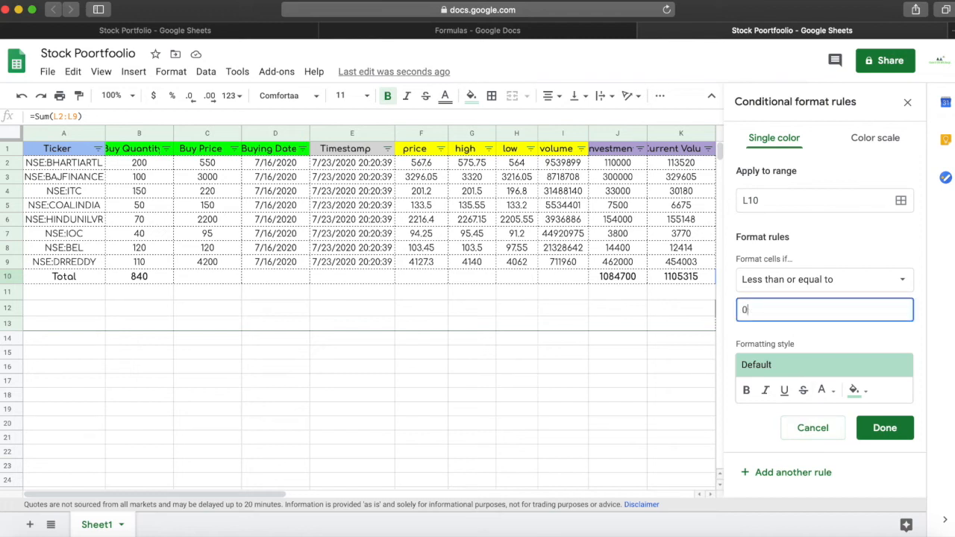
{"action": "left_click", "coordinate": [858, 391]}
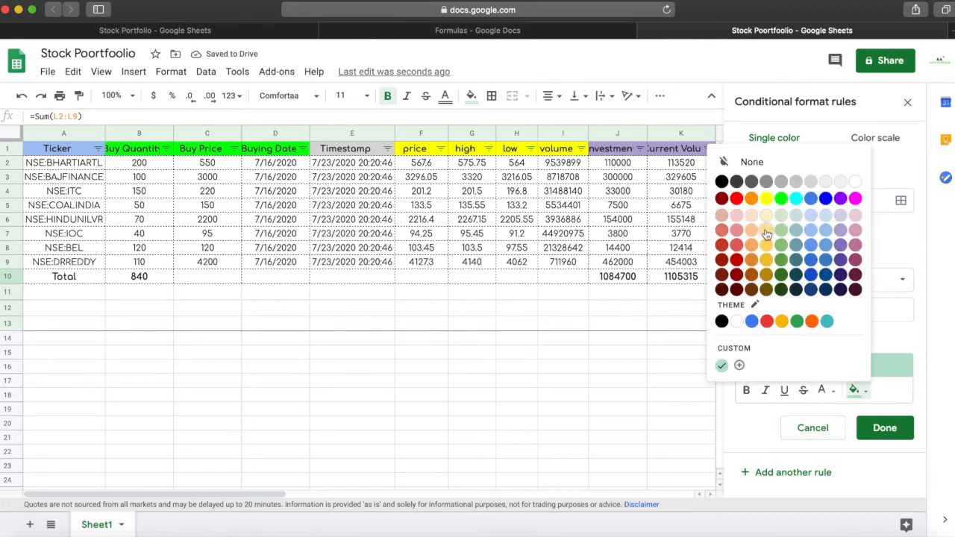
{"action": "left_click", "coordinate": [738, 246]}
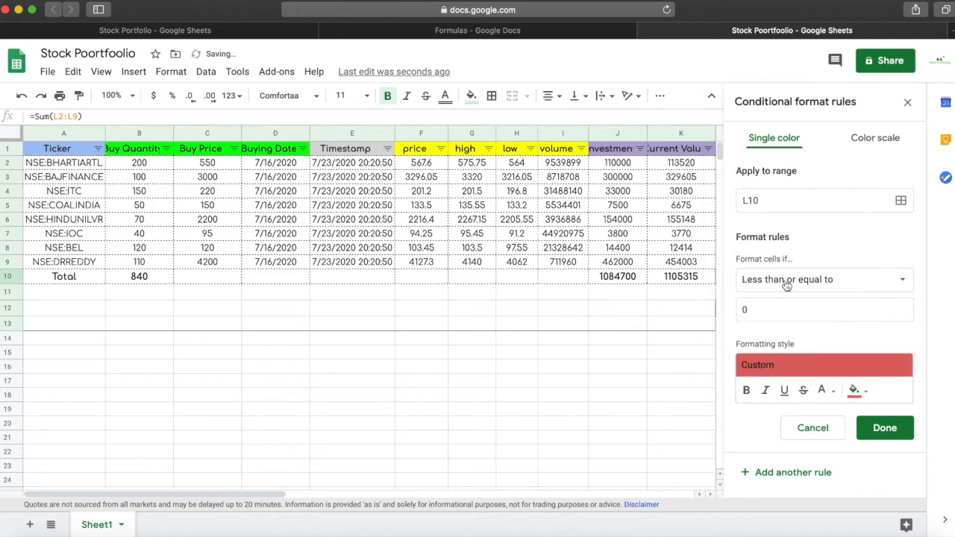
{"action": "left_click", "coordinate": [885, 428]}
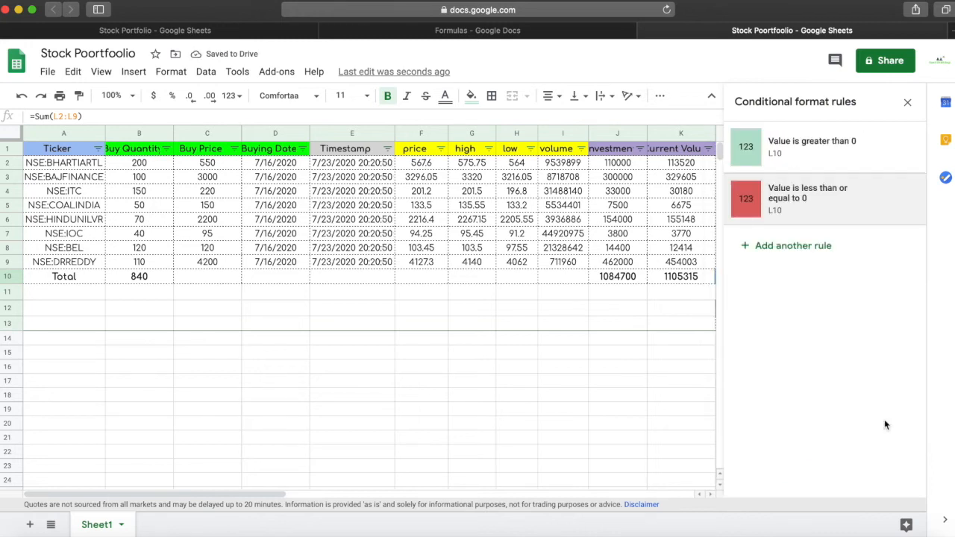
{"action": "left_click", "coordinate": [908, 101]}
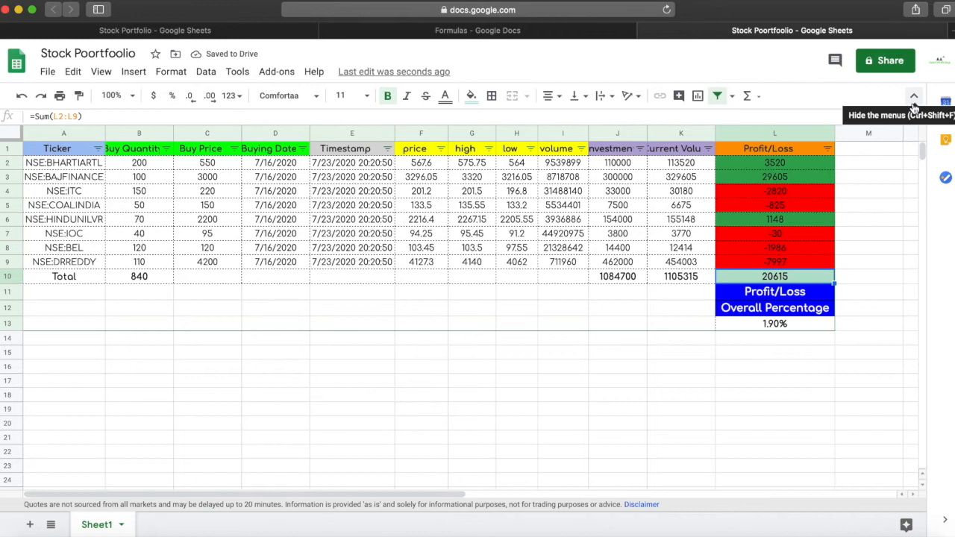
Add a conditional format rule to the overall percentage cell L13 using the default green style when greater than 0
{"action": "left_click", "coordinate": [799, 323]}
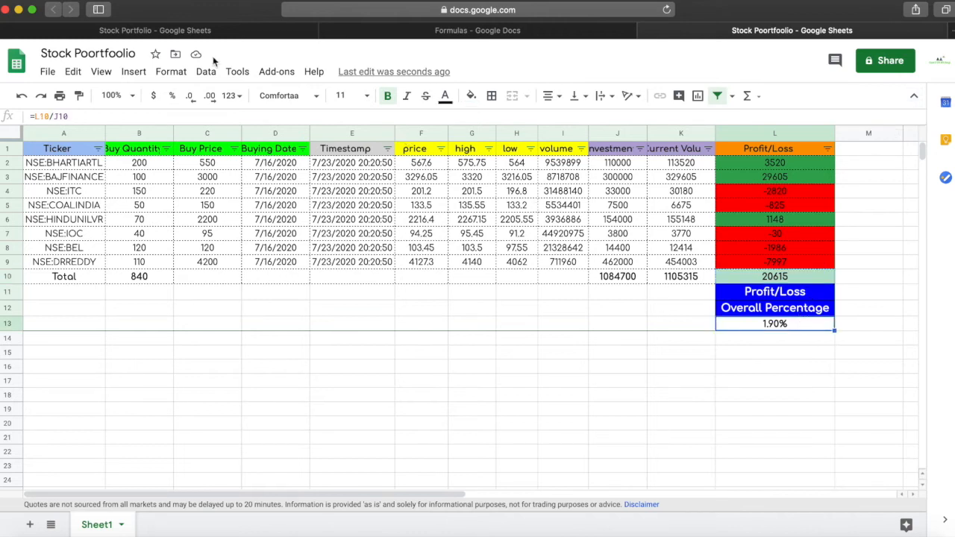
{"action": "left_click", "coordinate": [171, 72]}
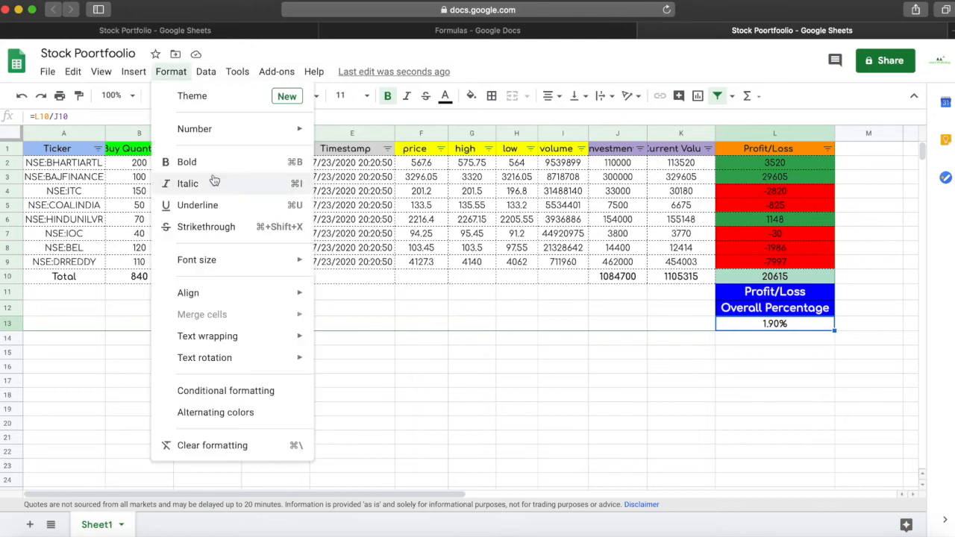
{"action": "left_click", "coordinate": [258, 386]}
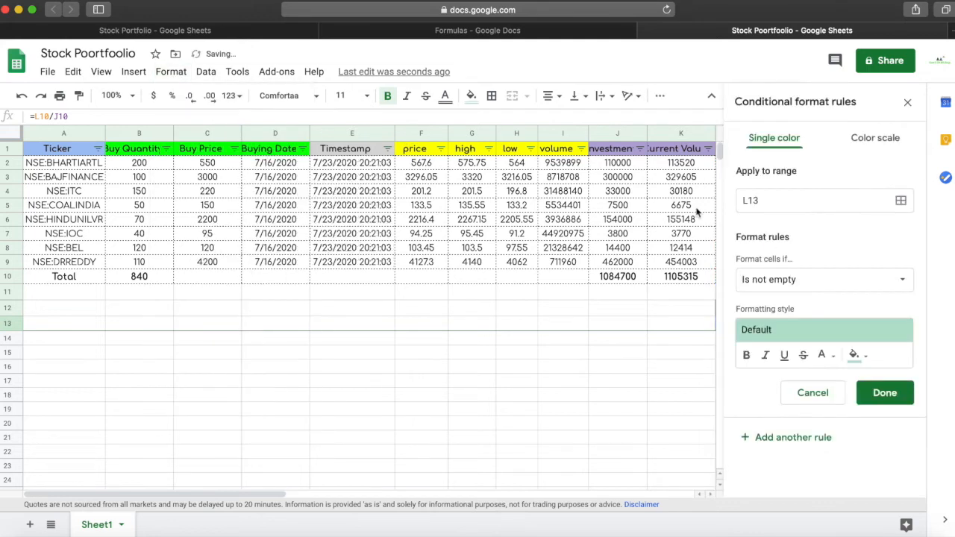
{"action": "left_click", "coordinate": [823, 284]}
{"action": "scroll", "coordinate": [820, 367], "scroll_direction": "down", "scroll_amount": 2}
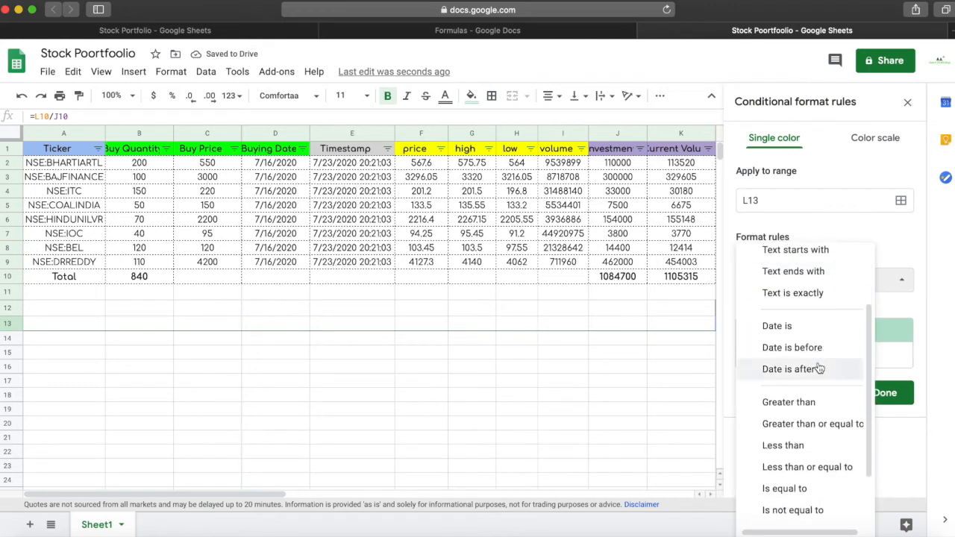
{"action": "left_click", "coordinate": [820, 412]}
{"action": "left_click", "coordinate": [797, 310]}
{"action": "type", "text": "0"}
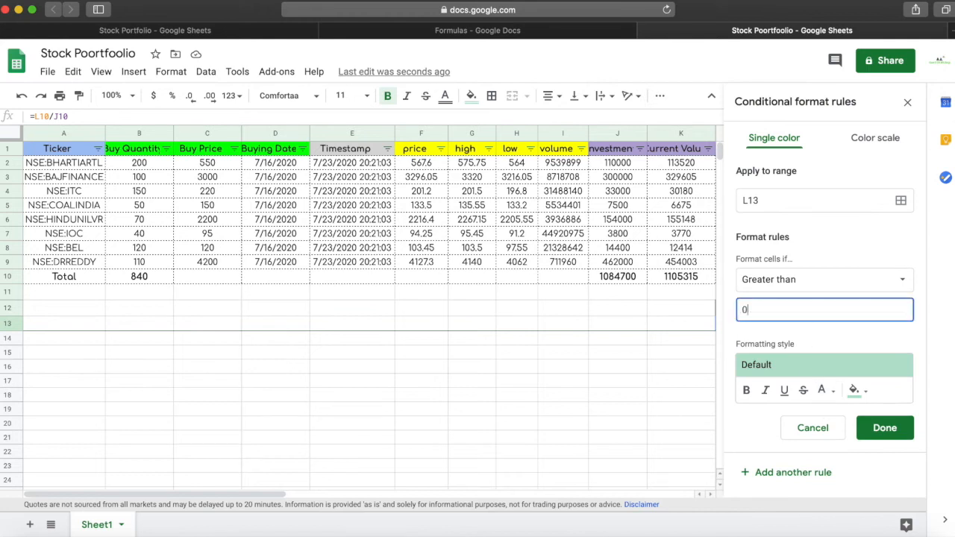
{"action": "left_click", "coordinate": [885, 429]}
Add a second conditional rule on L13 that applies a light red fill when the value is less than or equal to 0
{"action": "left_click", "coordinate": [820, 194]}
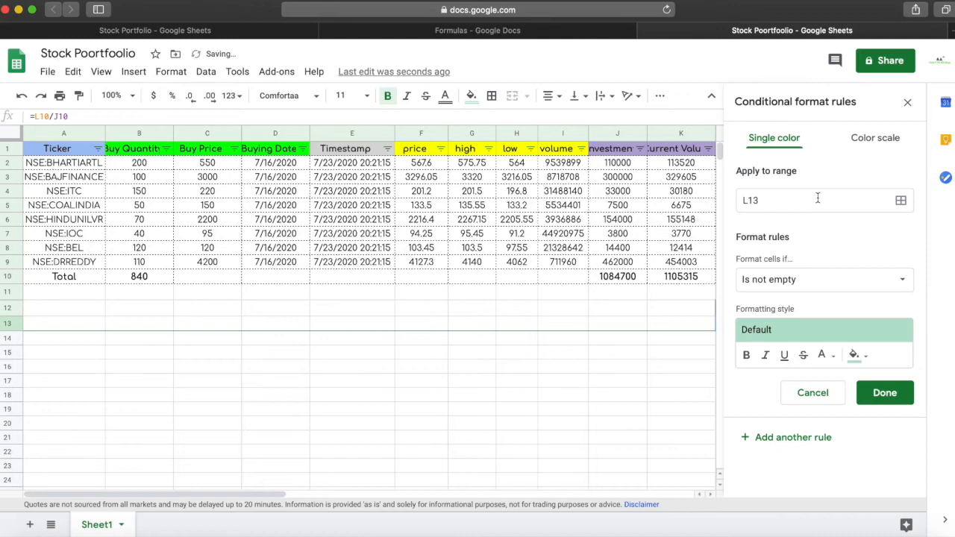
{"action": "left_click", "coordinate": [798, 277]}
{"action": "scroll", "coordinate": [817, 380], "scroll_direction": "down", "scroll_amount": 5}
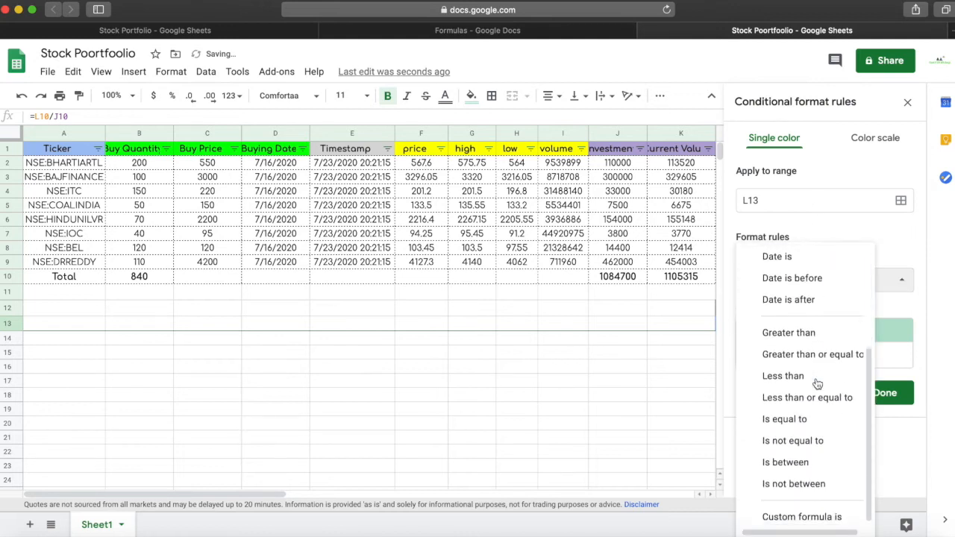
{"action": "left_click", "coordinate": [818, 394]}
{"action": "left_click", "coordinate": [796, 312]}
{"action": "type", "text": "0"}
{"action": "left_click", "coordinate": [866, 394]}
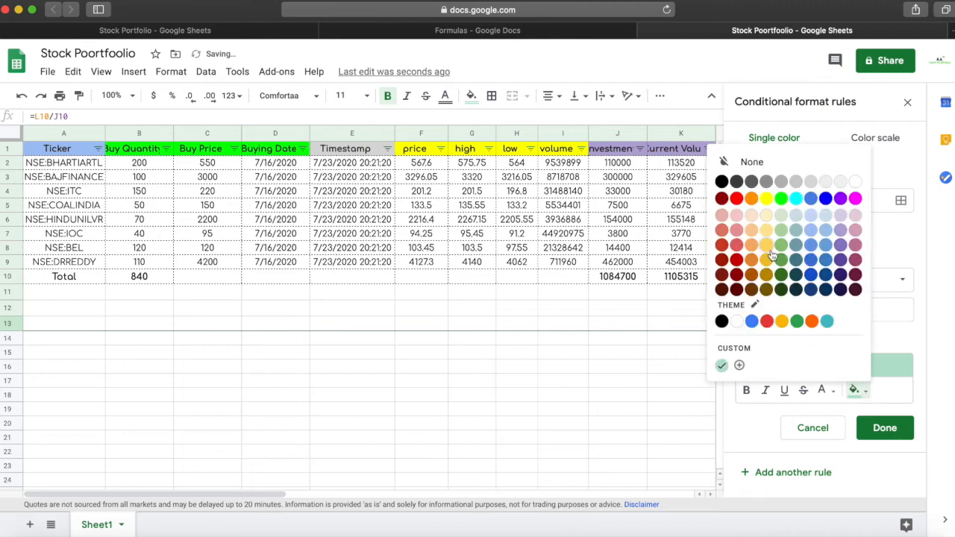
{"action": "left_click", "coordinate": [738, 236]}
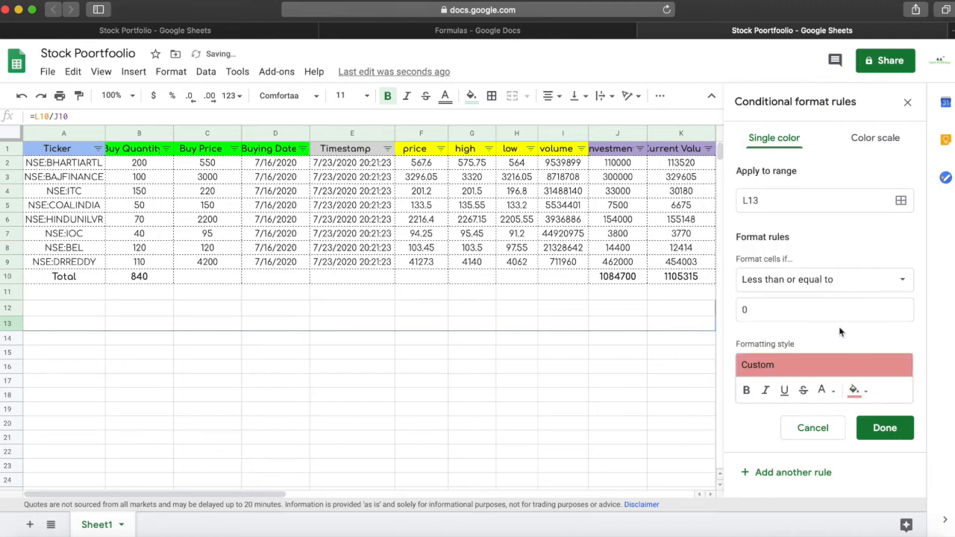
{"action": "left_click", "coordinate": [892, 431]}
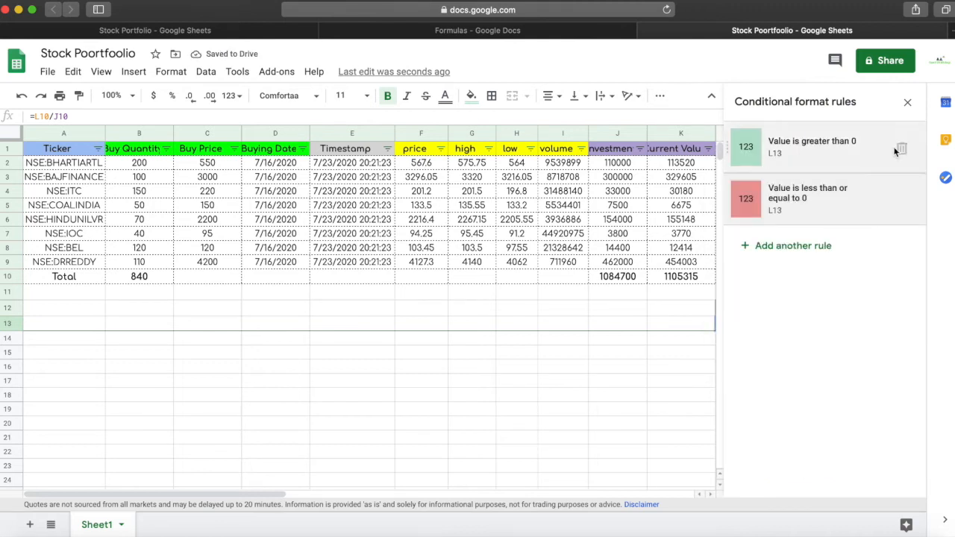
{"action": "left_click", "coordinate": [908, 102]}
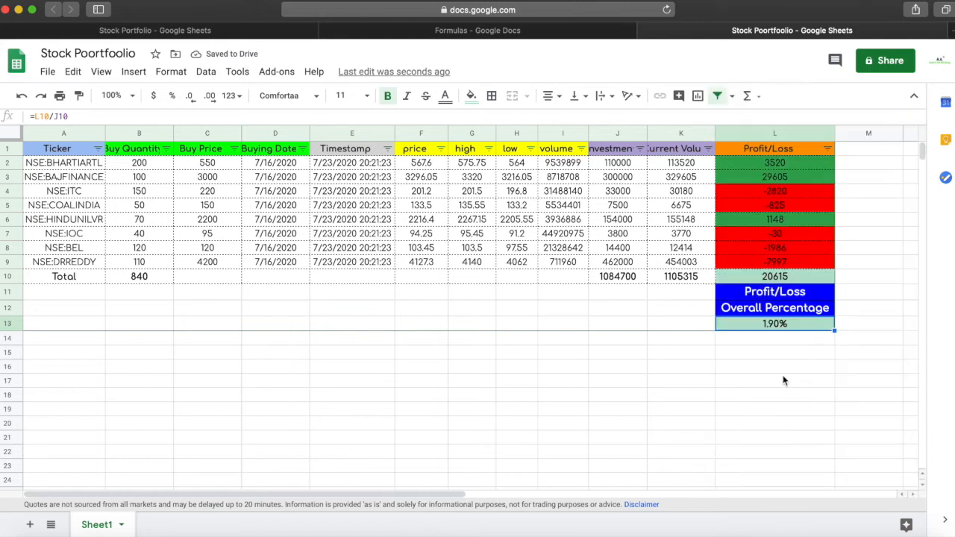
{"action": "left_click", "coordinate": [753, 383]}
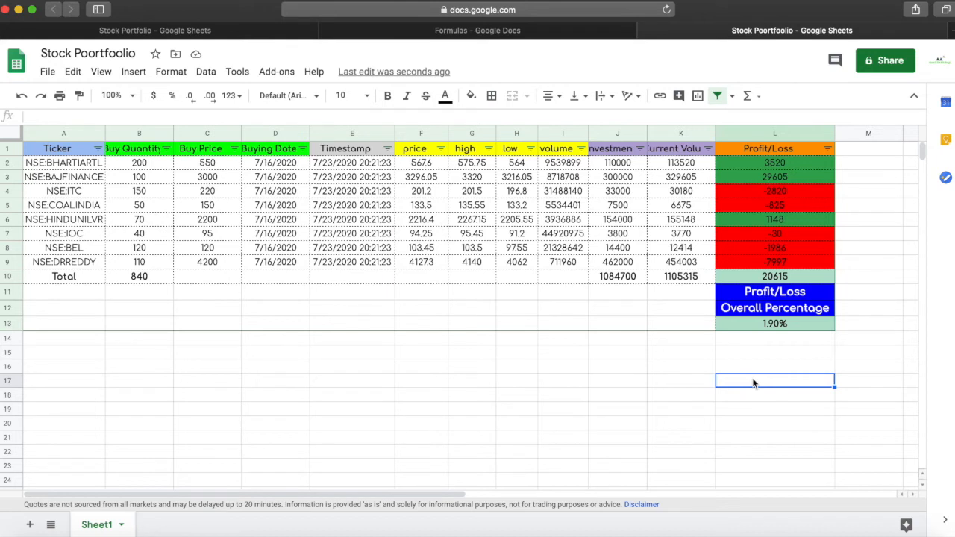
Check the charts in the finished Stock Portfolio sheet, then insert a new chart from empty cell A12 in Stock Poortfoolio
{"action": "left_click", "coordinate": [236, 30]}
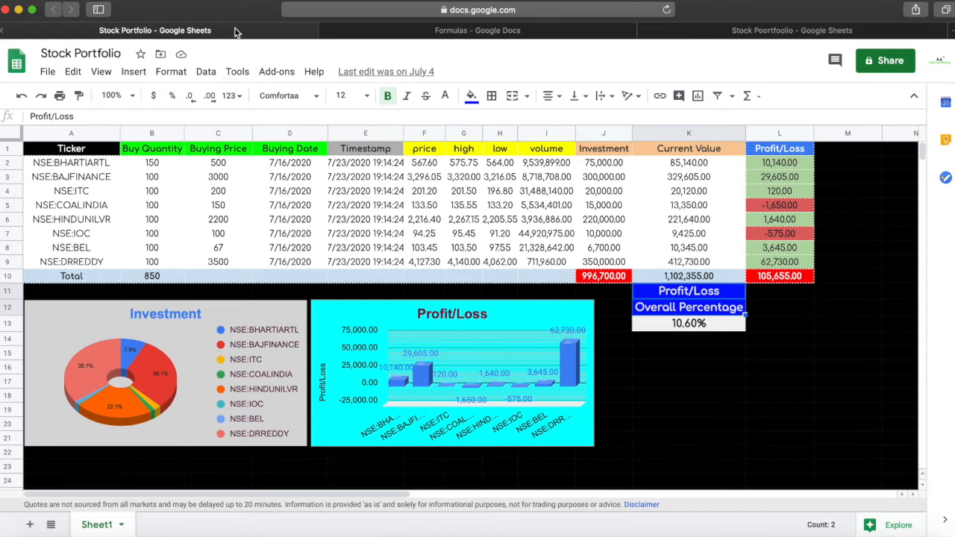
{"action": "left_click", "coordinate": [367, 35]}
{"action": "left_click", "coordinate": [681, 32]}
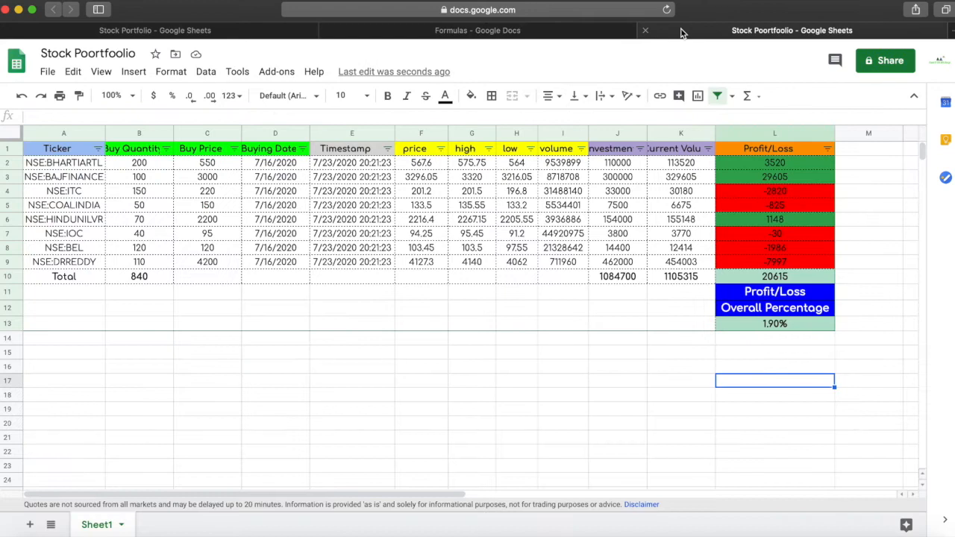
{"action": "left_click", "coordinate": [83, 308]}
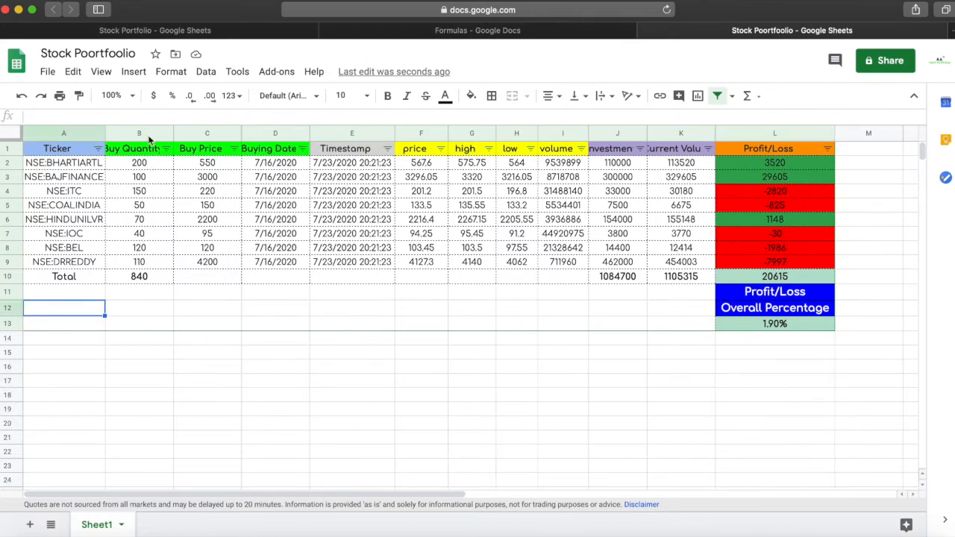
{"action": "left_click", "coordinate": [134, 72]}
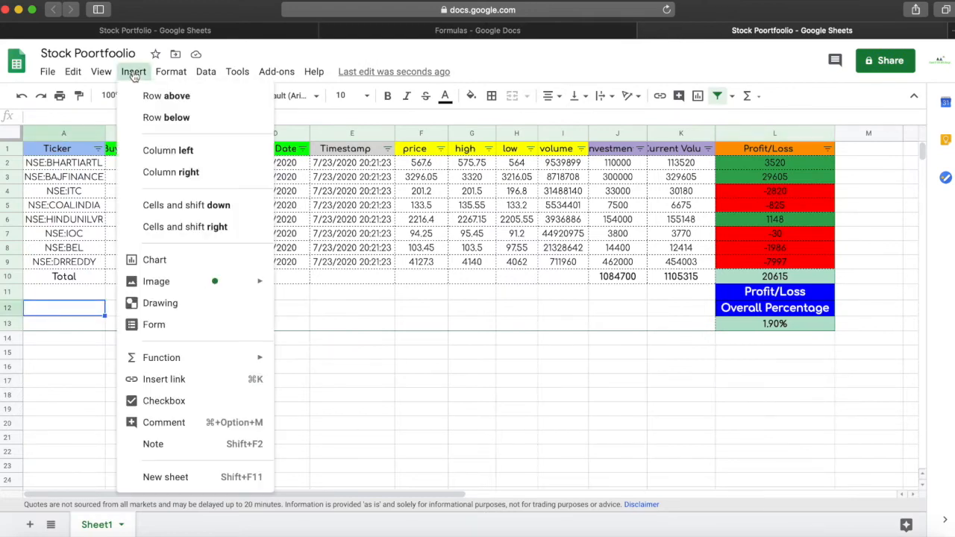
{"action": "left_click", "coordinate": [193, 260]}
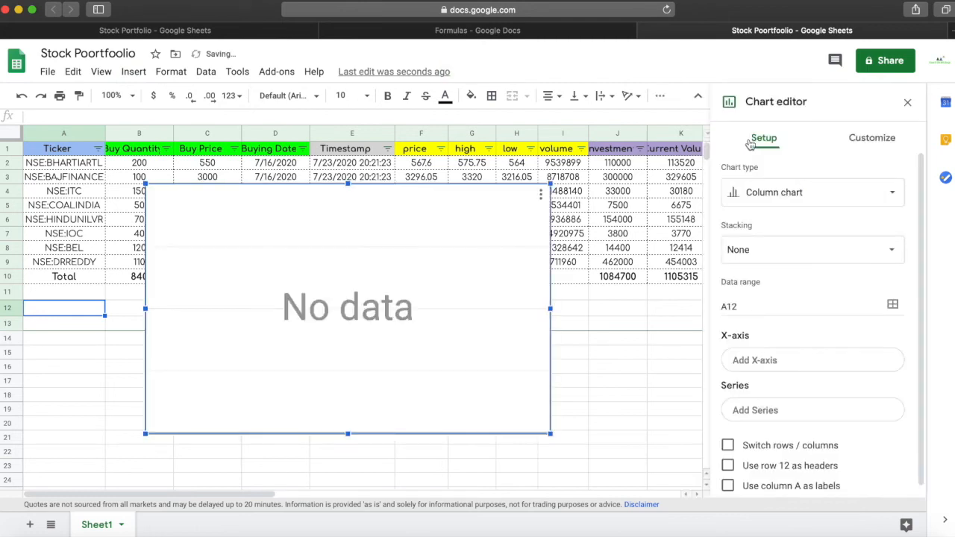
Change the new chart's type to 3D pie chart
{"action": "left_click", "coordinate": [784, 191]}
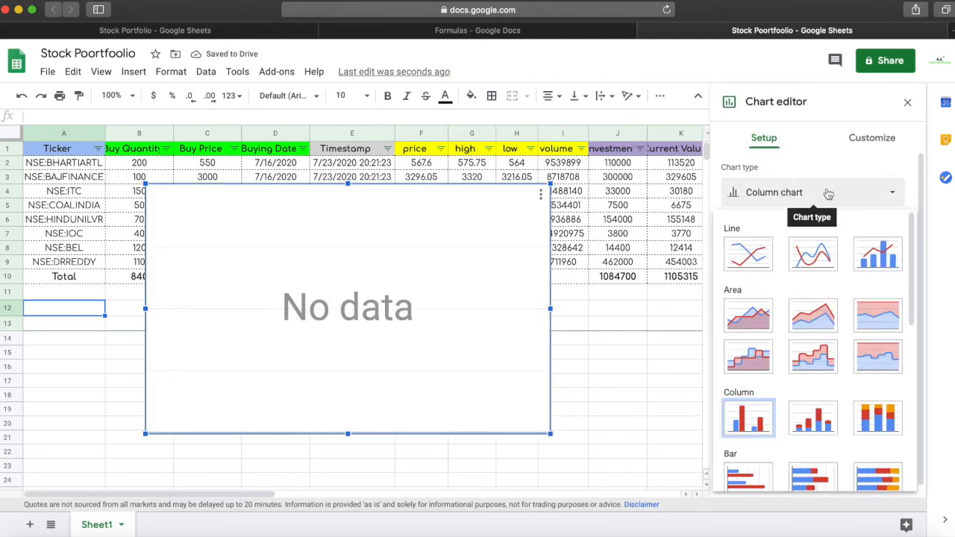
{"action": "left_click", "coordinate": [829, 192]}
{"action": "left_click", "coordinate": [832, 197]}
{"action": "scroll", "coordinate": [821, 296], "scroll_direction": "down", "scroll_amount": 5}
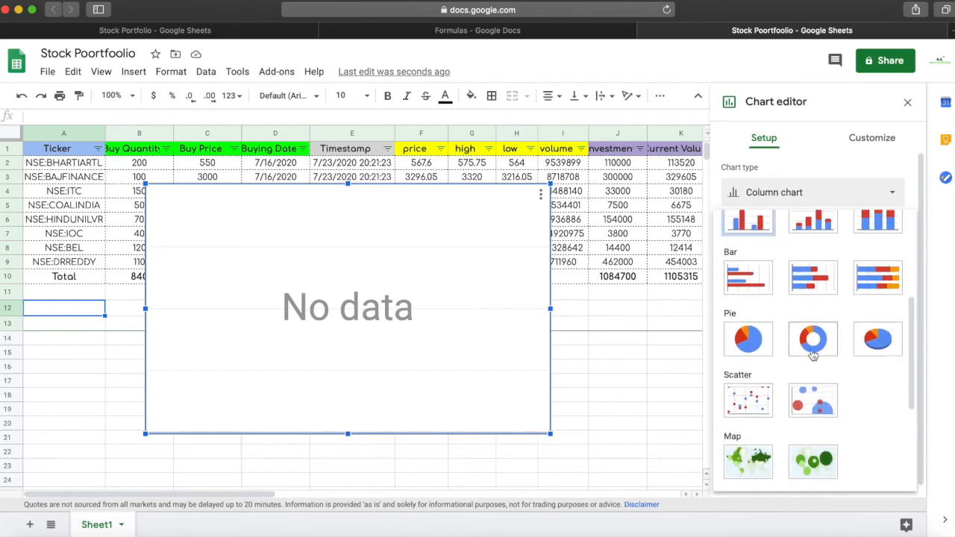
{"action": "left_click", "coordinate": [881, 339]}
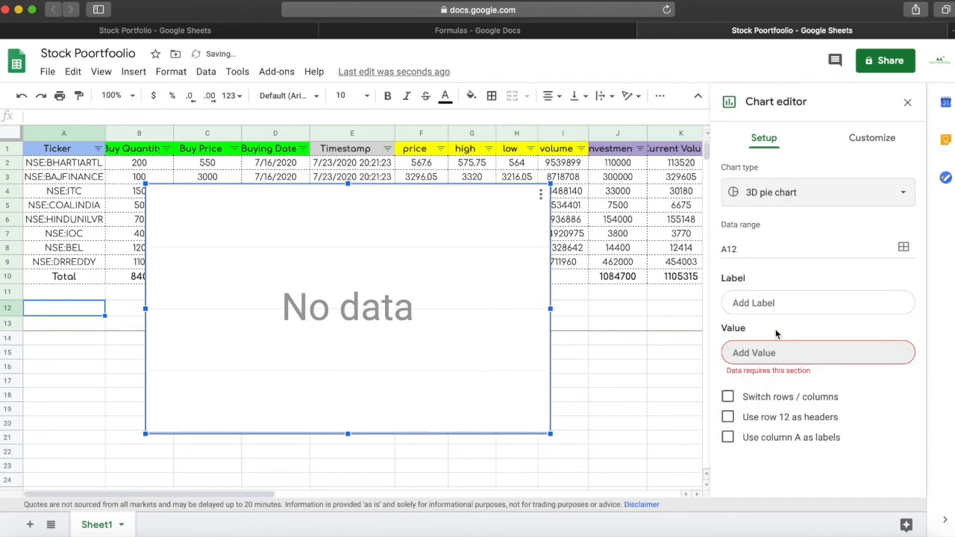
Set the pie chart's label range to Sheet1!A2:A9 and open the range selection for its value
{"action": "left_click", "coordinate": [768, 303]}
{"action": "left_click", "coordinate": [878, 330]}
{"action": "left_click_drag", "start_coordinate": [78, 169], "coordinate": [79, 265]}
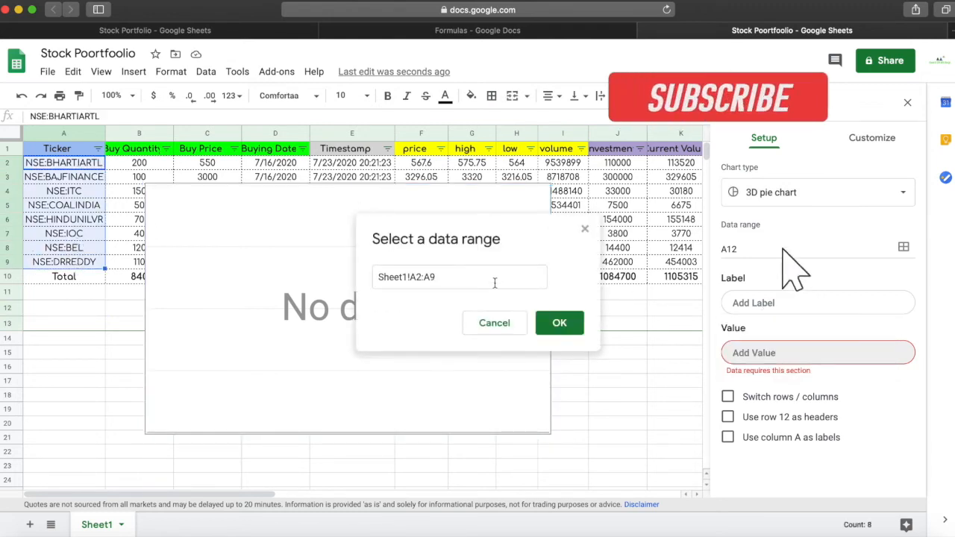
{"action": "left_click", "coordinate": [559, 323]}
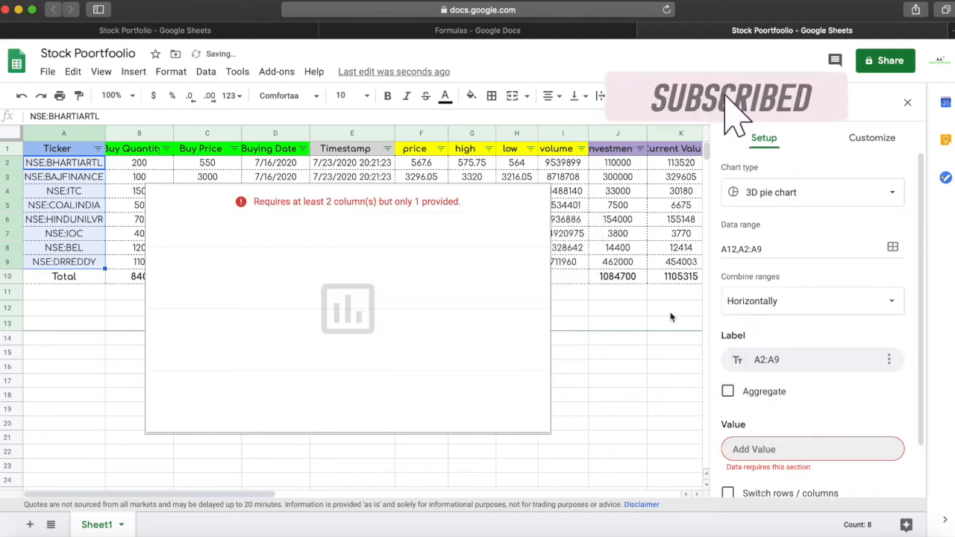
{"action": "left_click", "coordinate": [754, 449]}
{"action": "left_click_drag", "start_coordinate": [139, 163], "coordinate": [134, 267]}
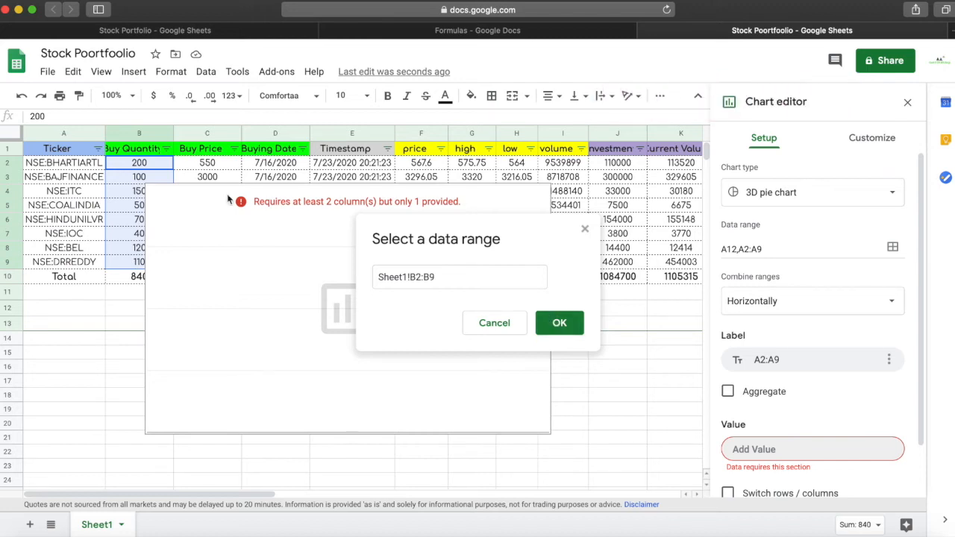
{"action": "left_click_drag", "start_coordinate": [213, 164], "coordinate": [207, 278]}
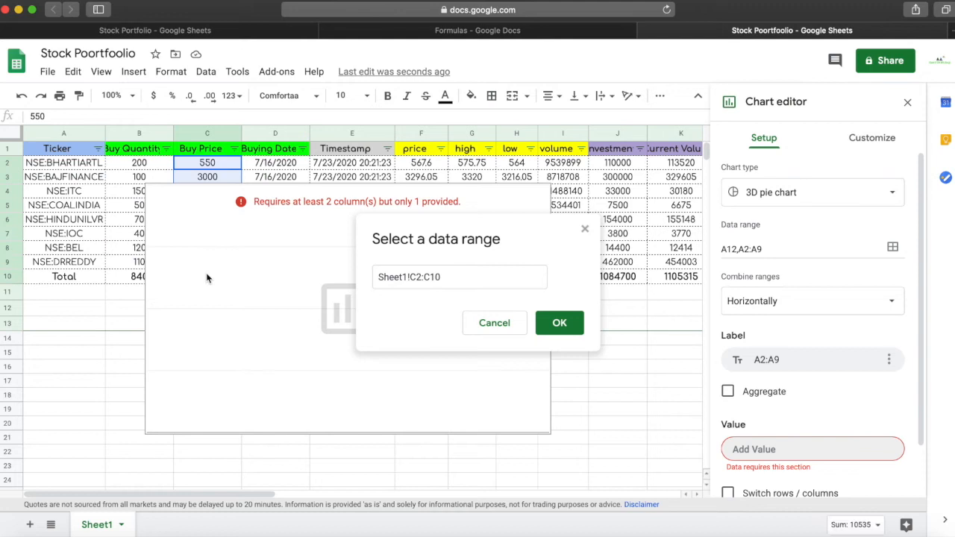
{"action": "left_click", "coordinate": [478, 286]}
{"action": "key", "text": "BackSpace"}
{"action": "key", "text": "BackSpace"}
{"action": "type", "text": "9"}
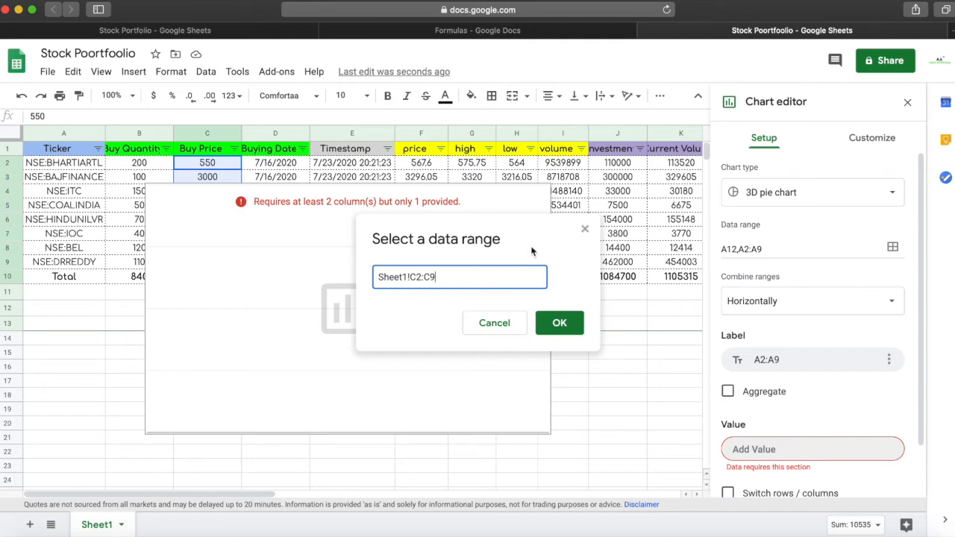
Use the investment amounts in Sheet1!J2:J9 as the pie chart's value range
{"action": "left_click_drag", "start_coordinate": [621, 168], "coordinate": [620, 265]}
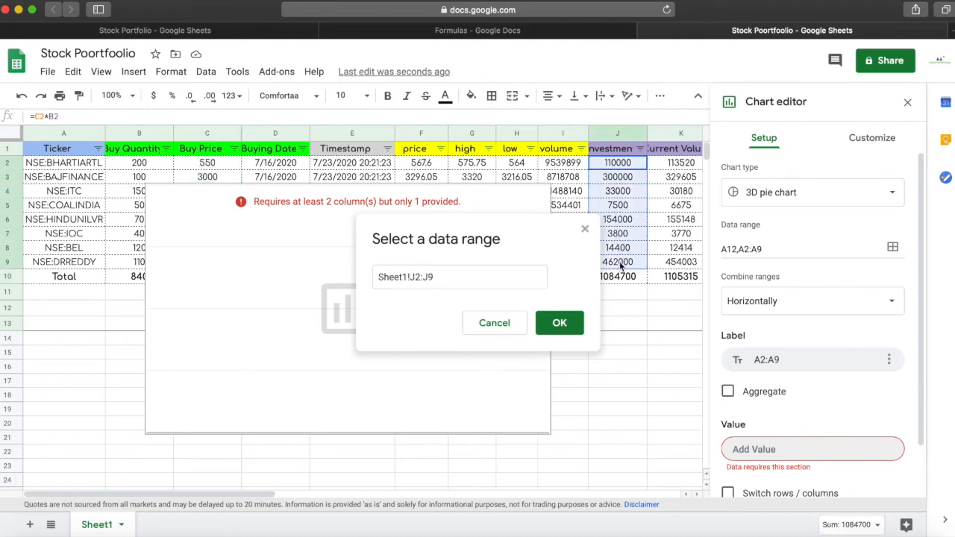
{"action": "left_click", "coordinate": [560, 324]}
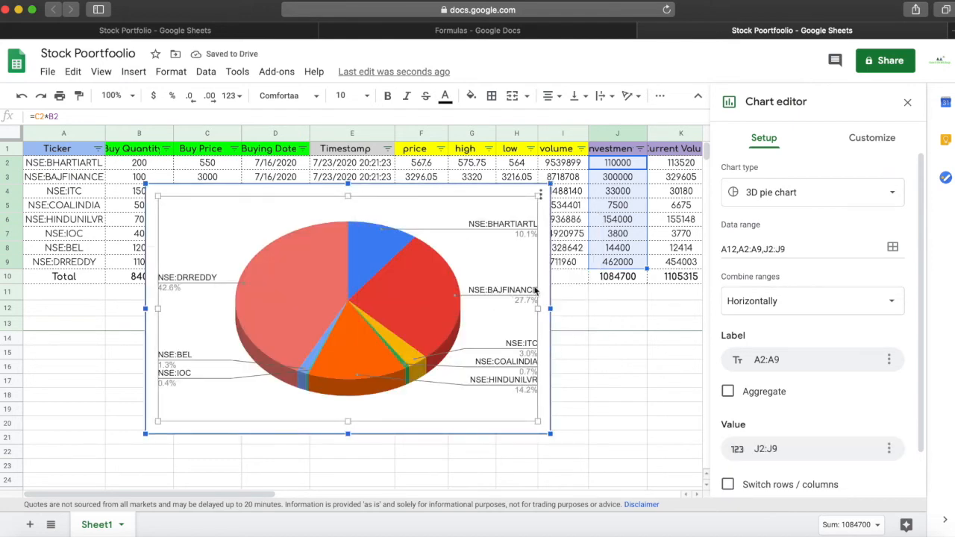
Shrink the pie chart and place it directly below the table, starting at column A, row 11
{"action": "left_click_drag", "start_coordinate": [551, 183], "coordinate": [436, 256]}
{"action": "left_click_drag", "start_coordinate": [378, 303], "coordinate": [253, 343]}
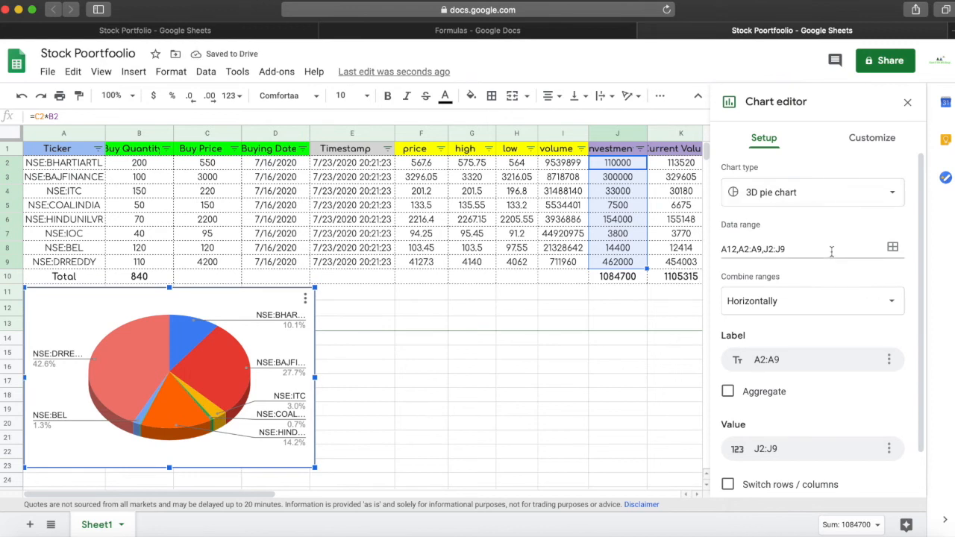
Give the pie chart a 50% donut hole
{"action": "scroll", "coordinate": [830, 251], "scroll_direction": "down", "scroll_amount": 2}
{"action": "scroll", "coordinate": [825, 284], "scroll_direction": "up", "scroll_amount": 2}
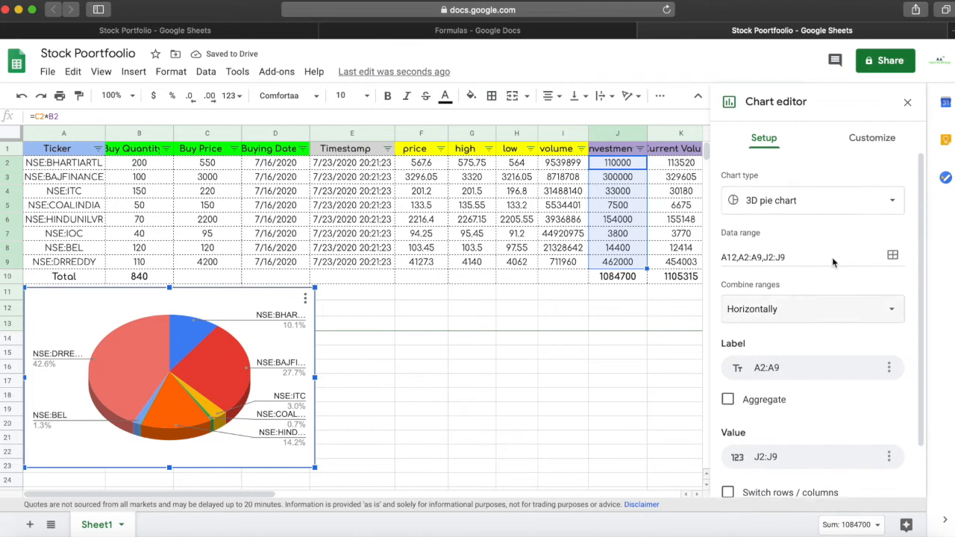
{"action": "left_click", "coordinate": [872, 138]}
{"action": "left_click", "coordinate": [761, 173]}
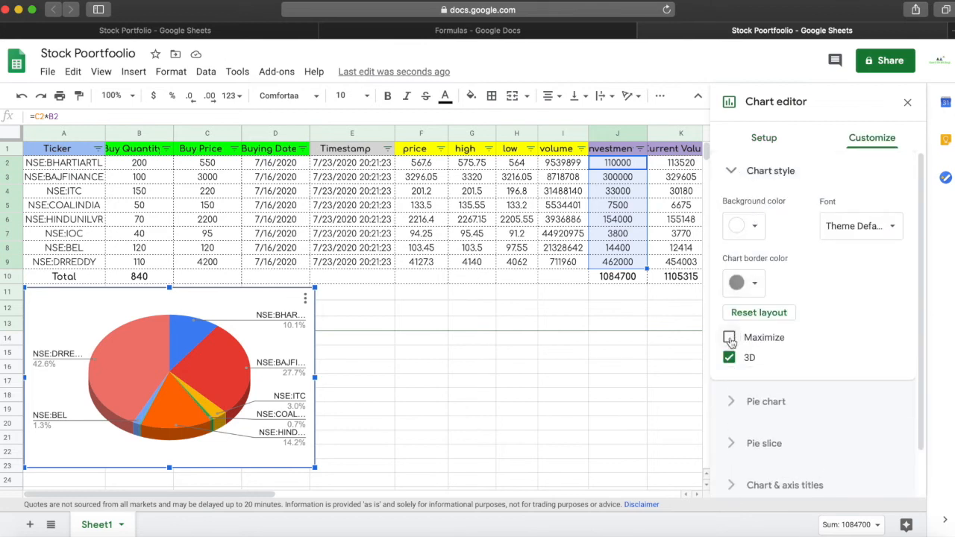
{"action": "scroll", "coordinate": [754, 310], "scroll_direction": "down", "scroll_amount": 2}
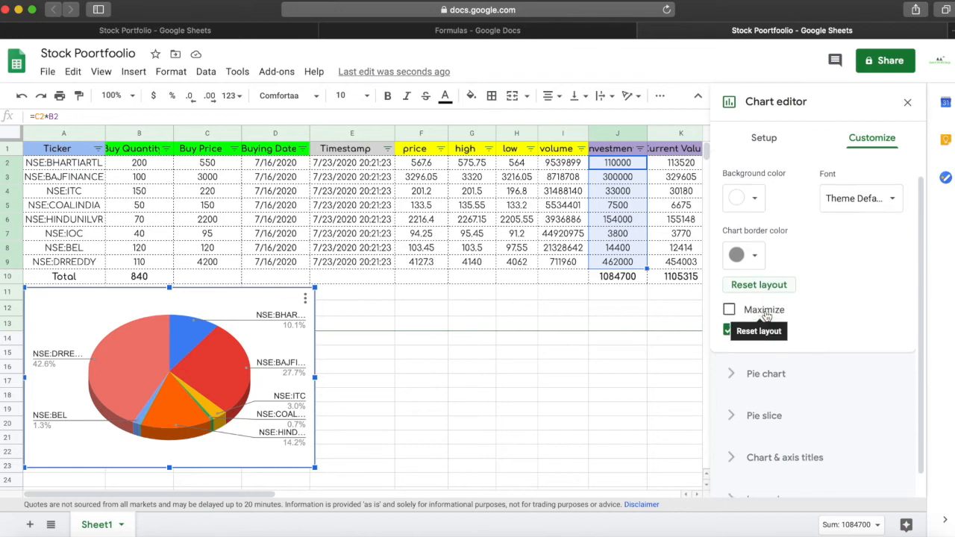
{"action": "left_click", "coordinate": [746, 348]}
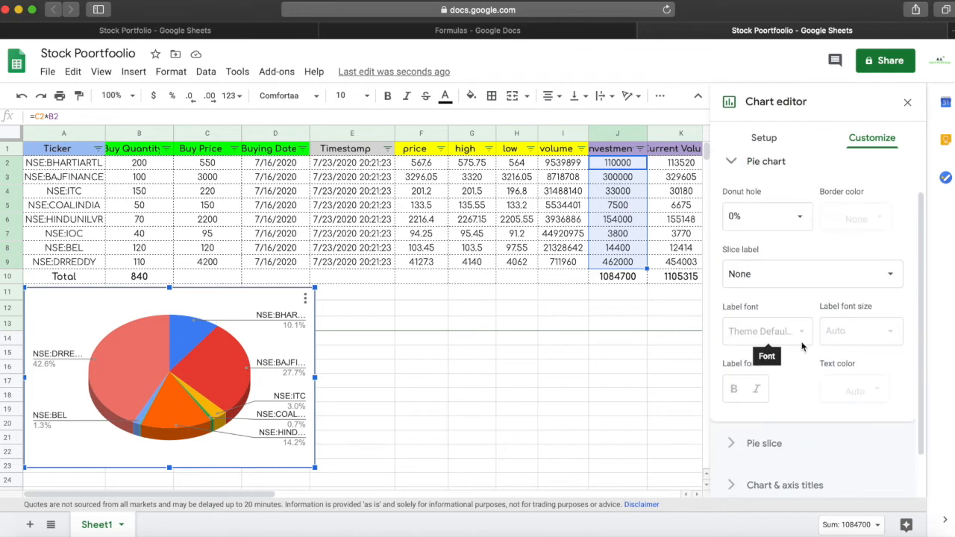
{"action": "scroll", "coordinate": [801, 346], "scroll_direction": "down", "scroll_amount": 1}
{"action": "left_click", "coordinate": [797, 204]}
{"action": "left_click", "coordinate": [758, 270]}
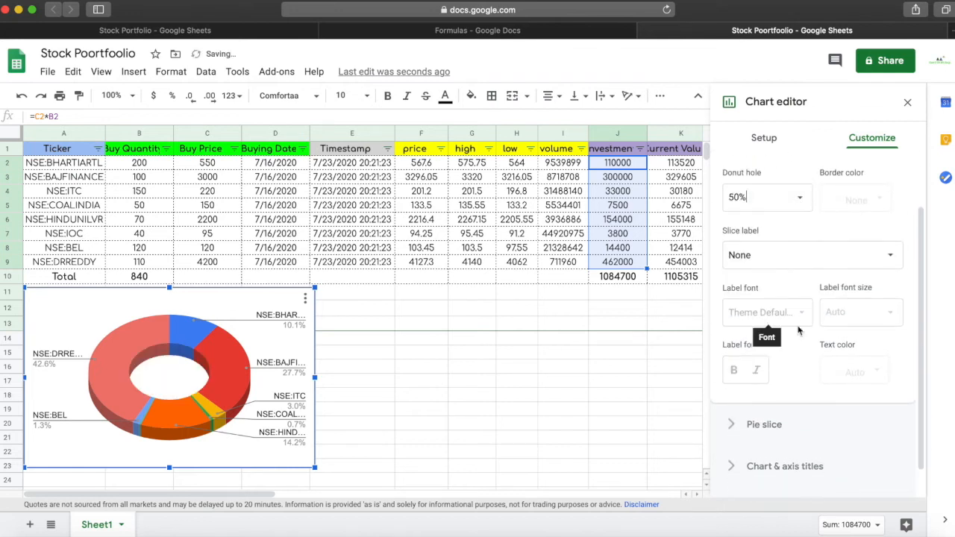
Set the chart title text to Investment
{"action": "left_click", "coordinate": [764, 424]}
{"action": "left_click", "coordinate": [786, 433]}
{"action": "left_click", "coordinate": [804, 374]}
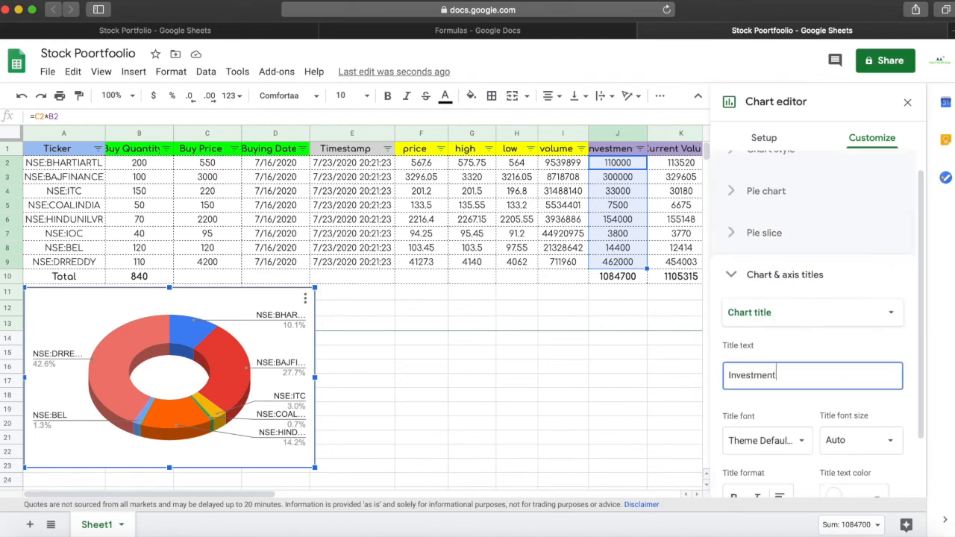
{"action": "type", "text": "Investment"}
Review the Investment chart's title, style, pie, slice and legend options and its data setup
{"action": "scroll", "coordinate": [814, 336], "scroll_direction": "down", "scroll_amount": 2}
{"action": "left_click", "coordinate": [858, 431]}
{"action": "left_click", "coordinate": [739, 215]}
{"action": "scroll", "coordinate": [810, 313], "scroll_direction": "up", "scroll_amount": 3}
{"action": "left_click", "coordinate": [806, 252]}
{"action": "left_click", "coordinate": [821, 211]}
{"action": "scroll", "coordinate": [828, 246], "scroll_direction": "up", "scroll_amount": 1}
{"action": "left_click", "coordinate": [810, 184]}
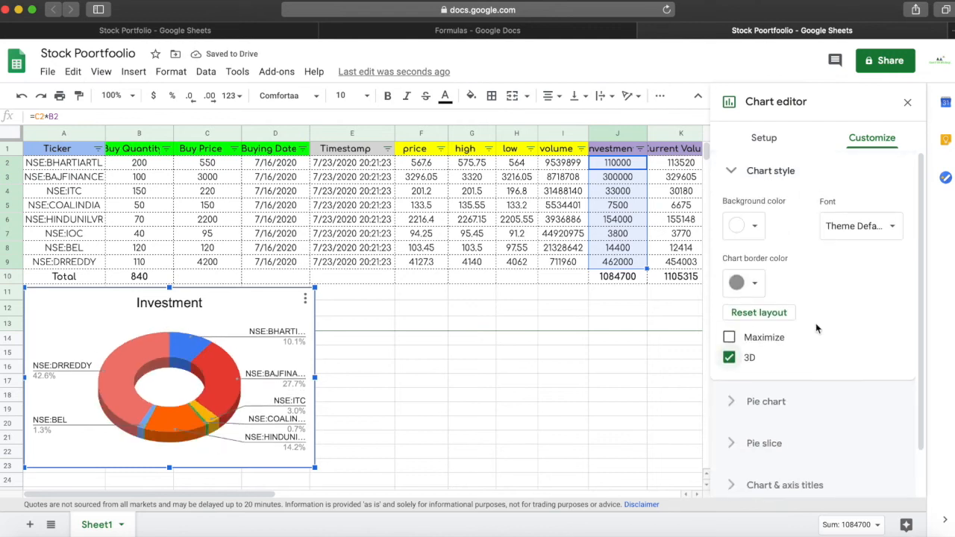
{"action": "scroll", "coordinate": [817, 329], "scroll_direction": "down", "scroll_amount": 1}
{"action": "left_click", "coordinate": [795, 373]}
{"action": "scroll", "coordinate": [794, 366], "scroll_direction": "down", "scroll_amount": 2}
{"action": "left_click", "coordinate": [797, 392]}
{"action": "left_click", "coordinate": [813, 433]}
{"action": "scroll", "coordinate": [857, 352], "scroll_direction": "down", "scroll_amount": 1}
{"action": "left_click", "coordinate": [762, 473]}
{"action": "left_click", "coordinate": [764, 139]}
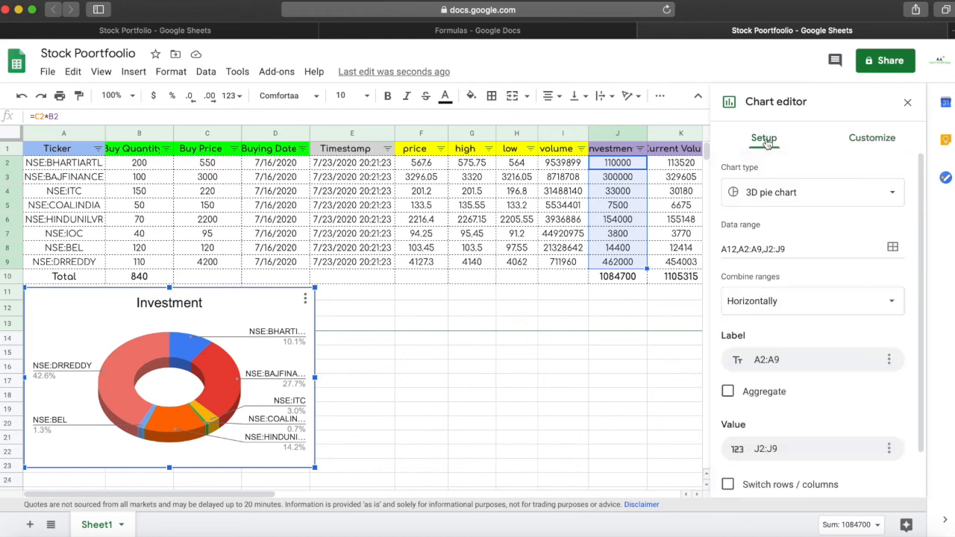
{"action": "scroll", "coordinate": [824, 314], "scroll_direction": "down", "scroll_amount": 2}
{"action": "scroll", "coordinate": [824, 314], "scroll_direction": "up", "scroll_amount": 2}
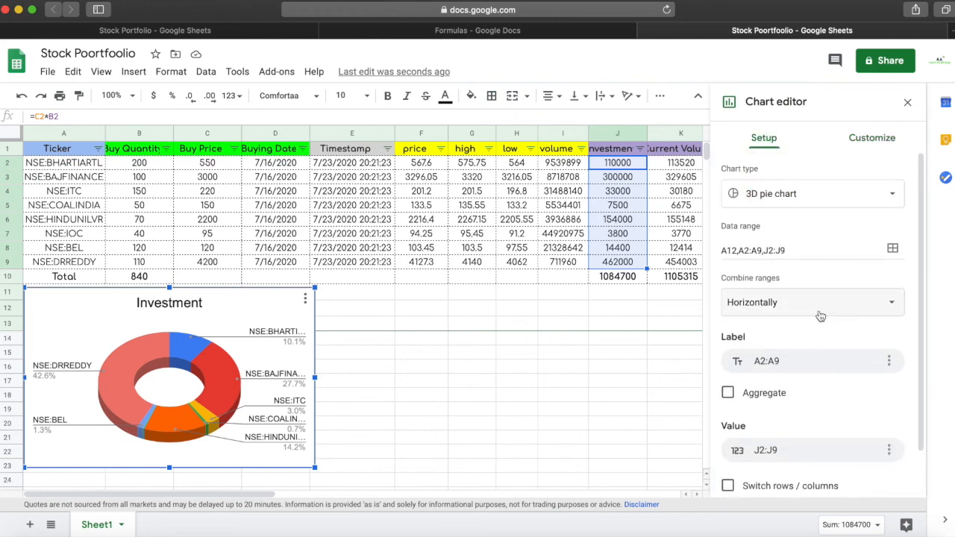
Set the Investment chart's slice label to Value
{"action": "left_click", "coordinate": [868, 139]}
{"action": "left_click", "coordinate": [766, 213]}
{"action": "left_click", "coordinate": [791, 325]}
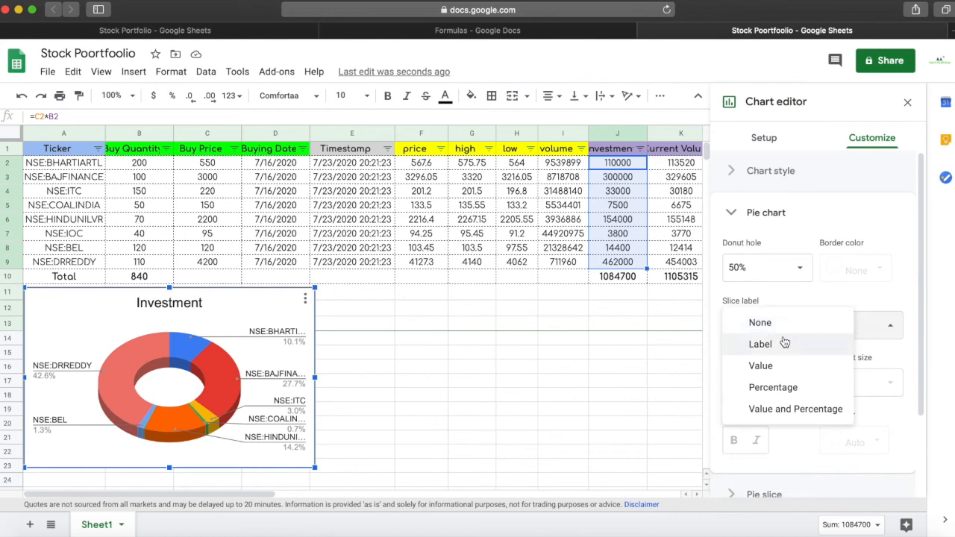
{"action": "left_click", "coordinate": [796, 409]}
{"action": "left_click", "coordinate": [791, 332]}
{"action": "left_click", "coordinate": [783, 282]}
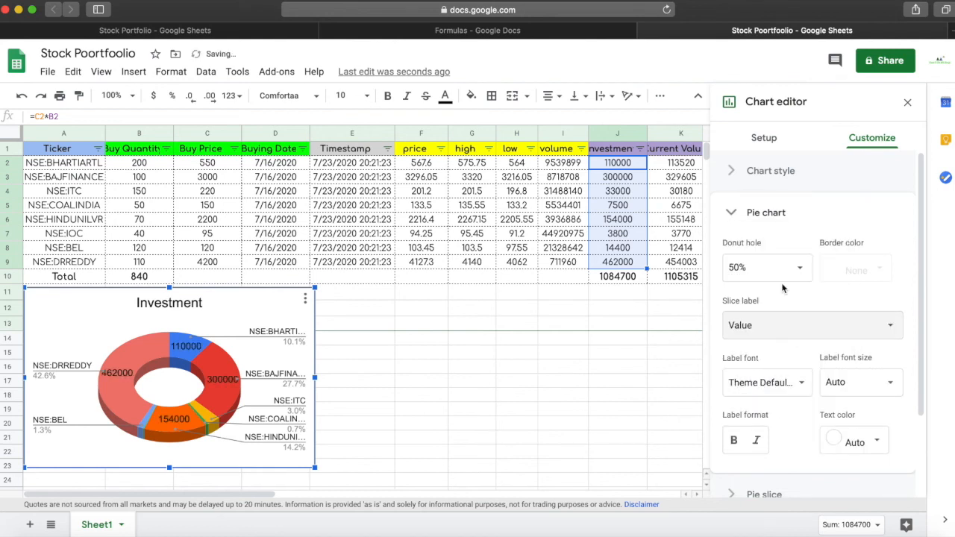
Set the slice label font to Arial and the label font size to 10
{"action": "scroll", "coordinate": [783, 292], "scroll_direction": "down", "scroll_amount": 2}
{"action": "left_click", "coordinate": [781, 320]}
{"action": "left_click", "coordinate": [777, 342]}
{"action": "left_click", "coordinate": [858, 321]}
{"action": "left_click", "coordinate": [849, 117]}
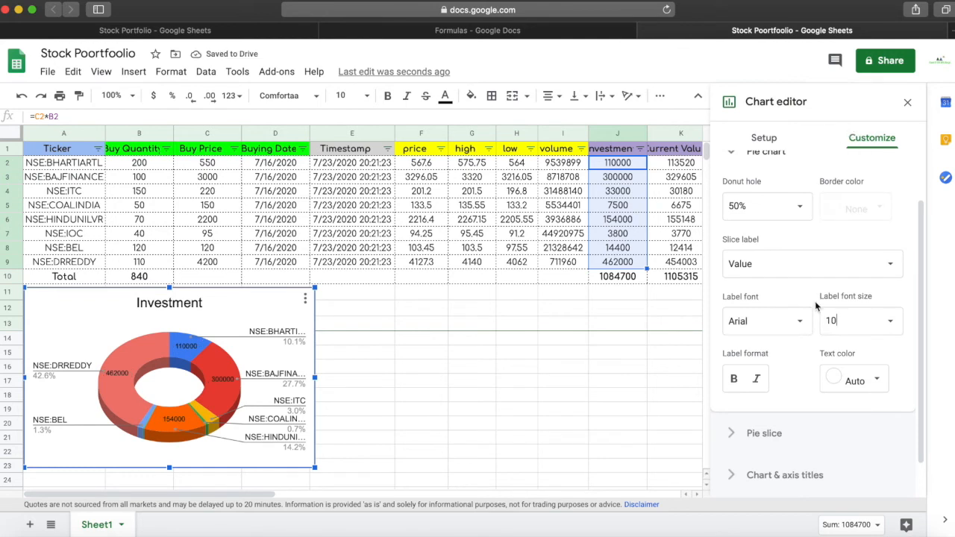
Review the slice, title and legend options, then examine the Investment chart's setup in the finished Stock Portfolio sheet
{"action": "scroll", "coordinate": [817, 306], "scroll_direction": "up", "scroll_amount": 2}
{"action": "left_click", "coordinate": [804, 179]}
{"action": "left_click", "coordinate": [730, 386]}
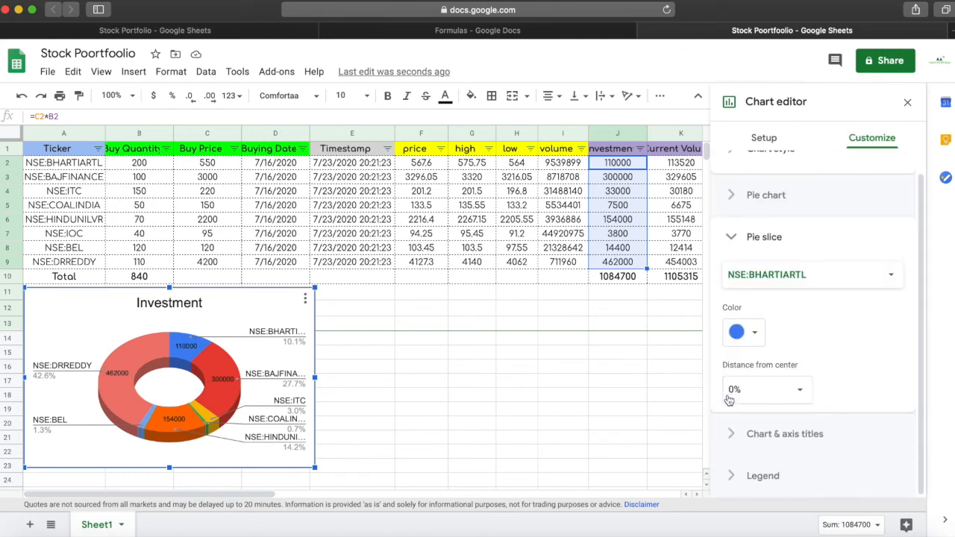
{"action": "left_click", "coordinate": [785, 433]}
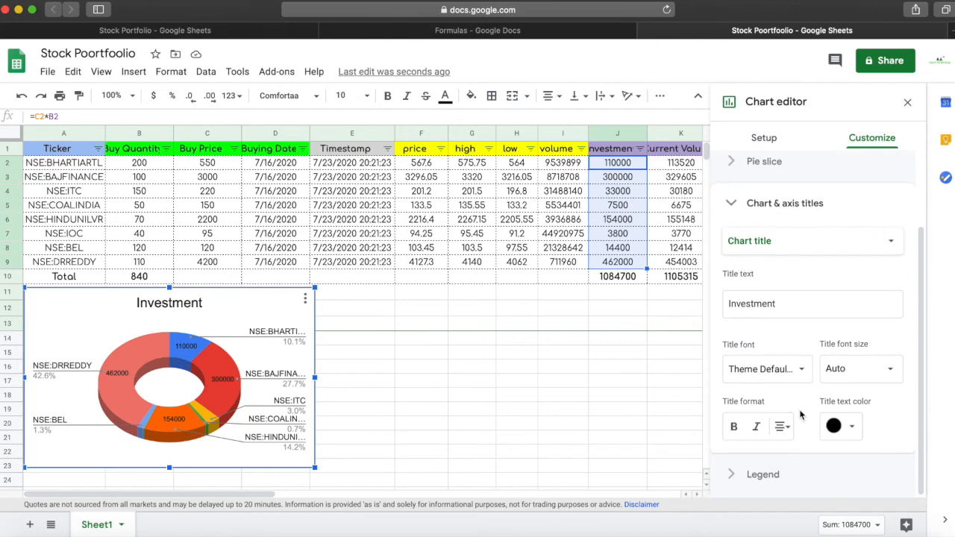
{"action": "left_click", "coordinate": [784, 475]}
{"action": "left_click", "coordinate": [249, 30]}
{"action": "double_click", "coordinate": [203, 348]}
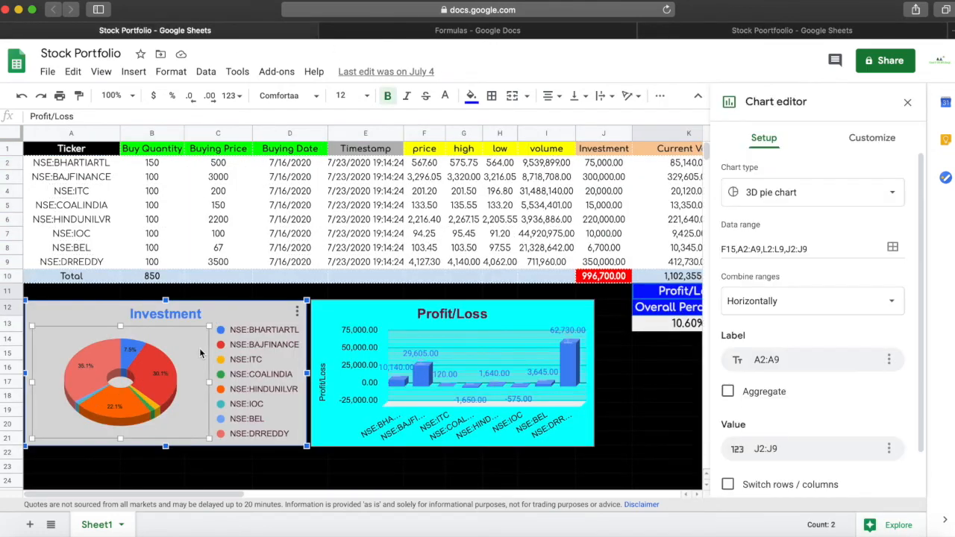
{"action": "scroll", "coordinate": [857, 236], "scroll_direction": "down", "scroll_amount": 2}
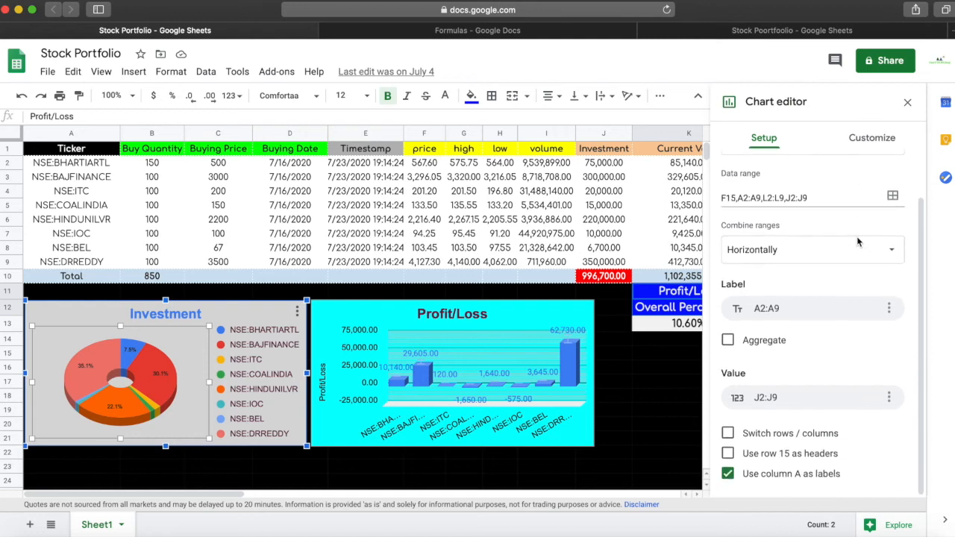
{"action": "scroll", "coordinate": [856, 236], "scroll_direction": "up", "scroll_amount": 2}
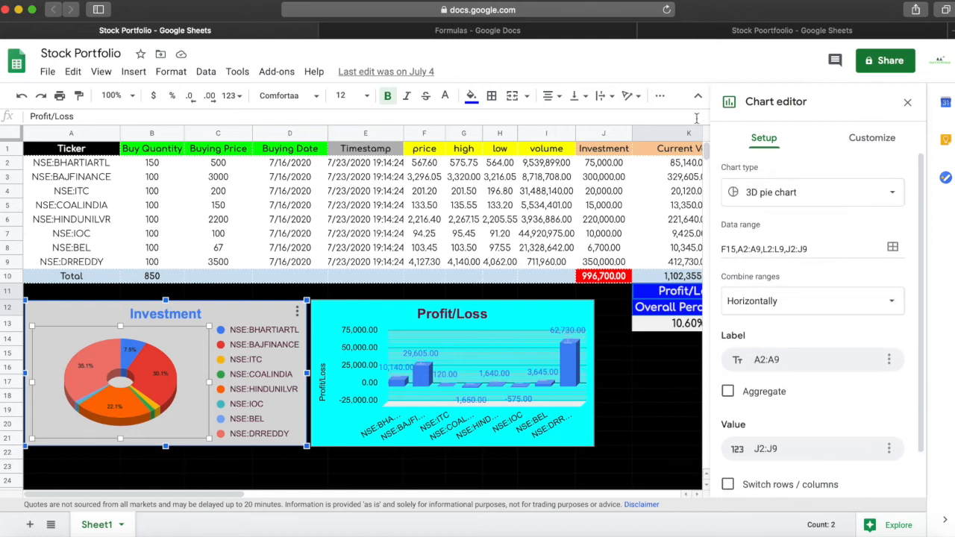
Switch back to the Stock Poortfoolio sheet and make the Investment chart use column A as labels
{"action": "left_click", "coordinate": [671, 34]}
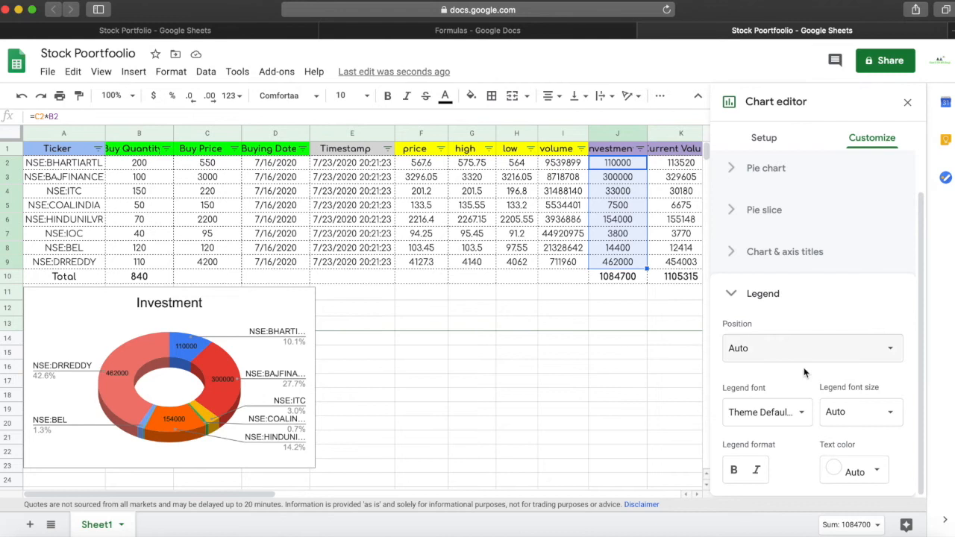
{"action": "left_click", "coordinate": [731, 174]}
{"action": "scroll", "coordinate": [780, 261], "scroll_direction": "up", "scroll_amount": 2}
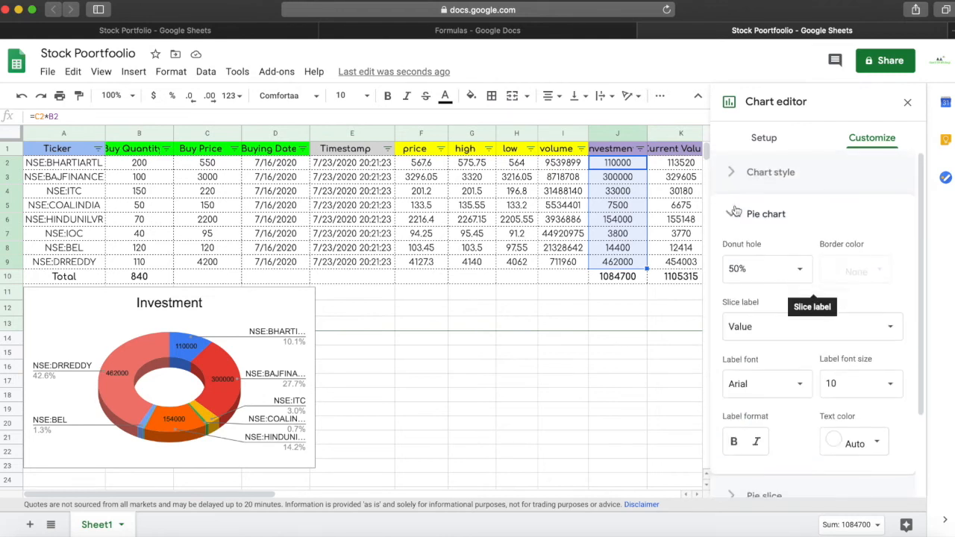
{"action": "left_click", "coordinate": [733, 172]}
{"action": "scroll", "coordinate": [780, 298], "scroll_direction": "down", "scroll_amount": 2}
{"action": "scroll", "coordinate": [780, 291], "scroll_direction": "up", "scroll_amount": 2}
{"action": "left_click", "coordinate": [764, 139]}
{"action": "scroll", "coordinate": [787, 392], "scroll_direction": "down", "scroll_amount": 3}
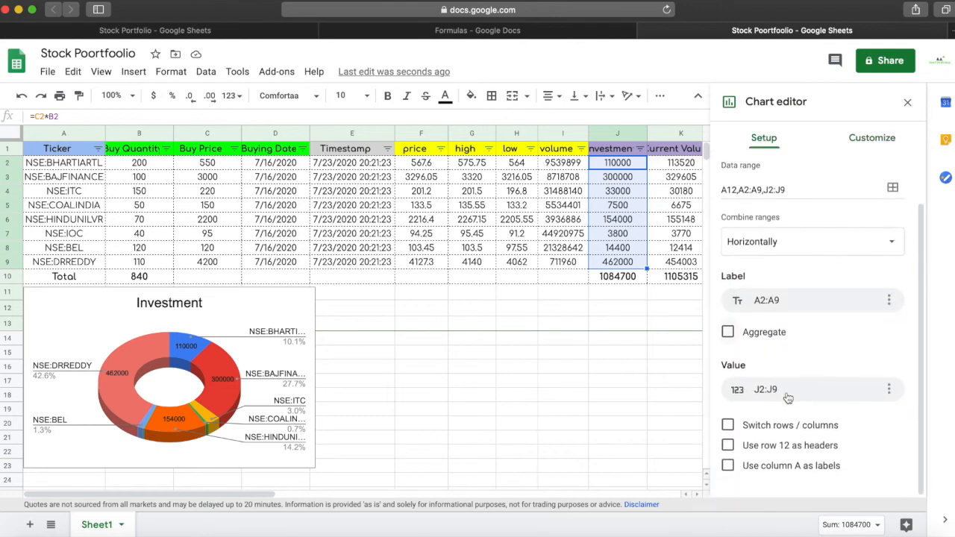
{"action": "left_click", "coordinate": [728, 477]}
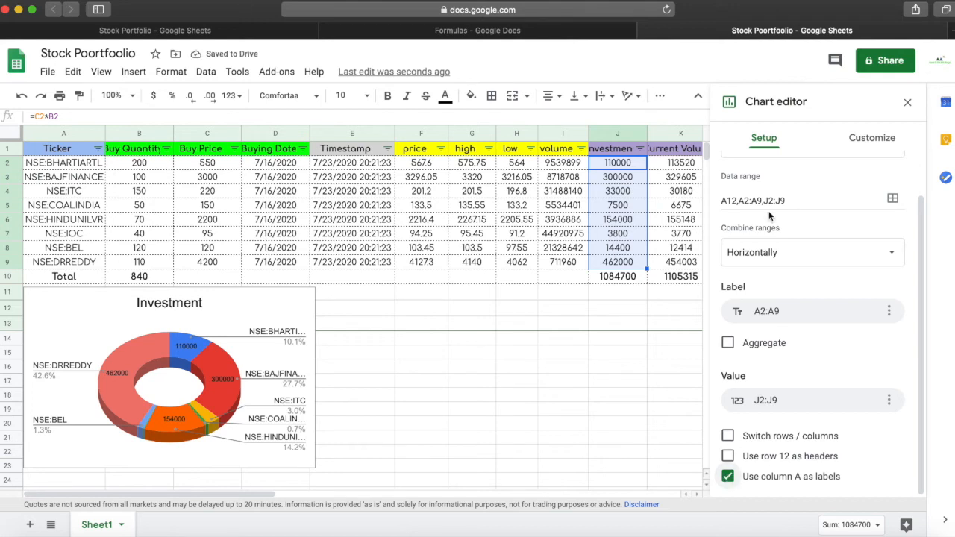
Finish editing the Investment chart and select the empty cell G14
{"action": "scroll", "coordinate": [770, 215], "scroll_direction": "up", "scroll_amount": 2}
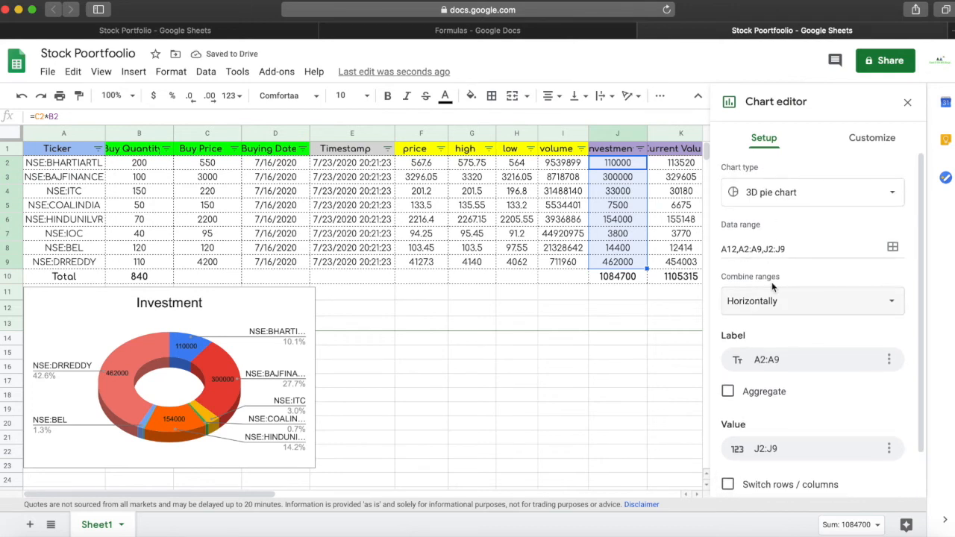
{"action": "left_click", "coordinate": [871, 141]}
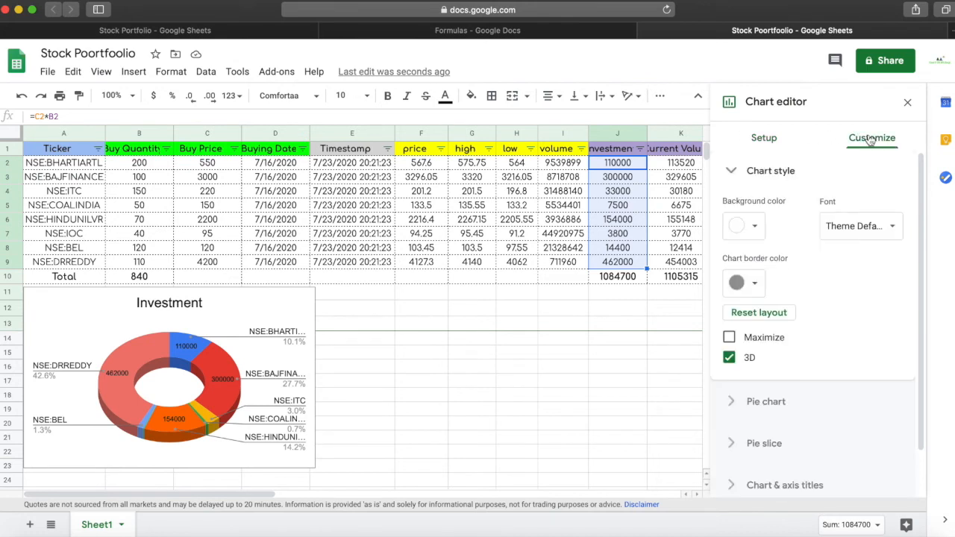
{"action": "left_click", "coordinate": [465, 344]}
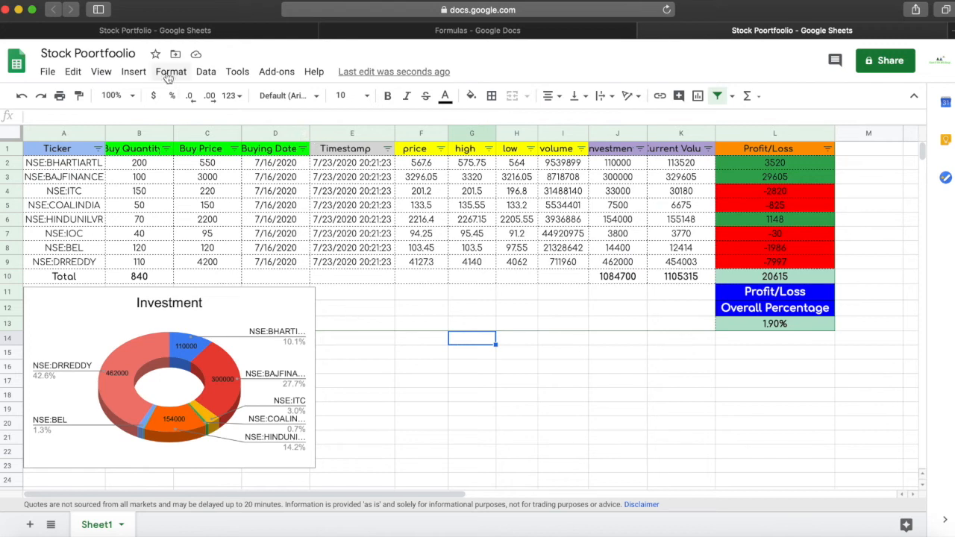
Insert a new chart, shrink it, and place it beside the Investment chart below the table's Total row
{"action": "left_click", "coordinate": [135, 74]}
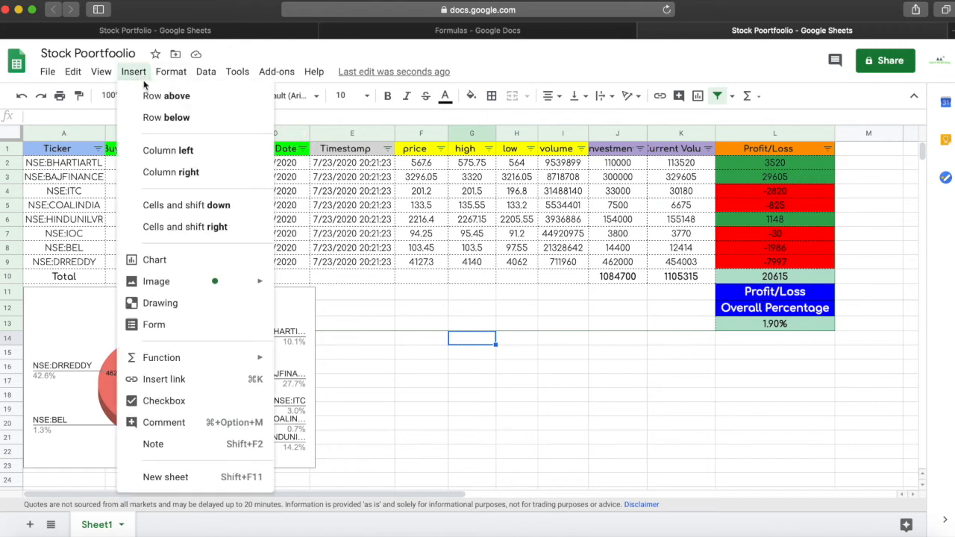
{"action": "left_click", "coordinate": [192, 262]}
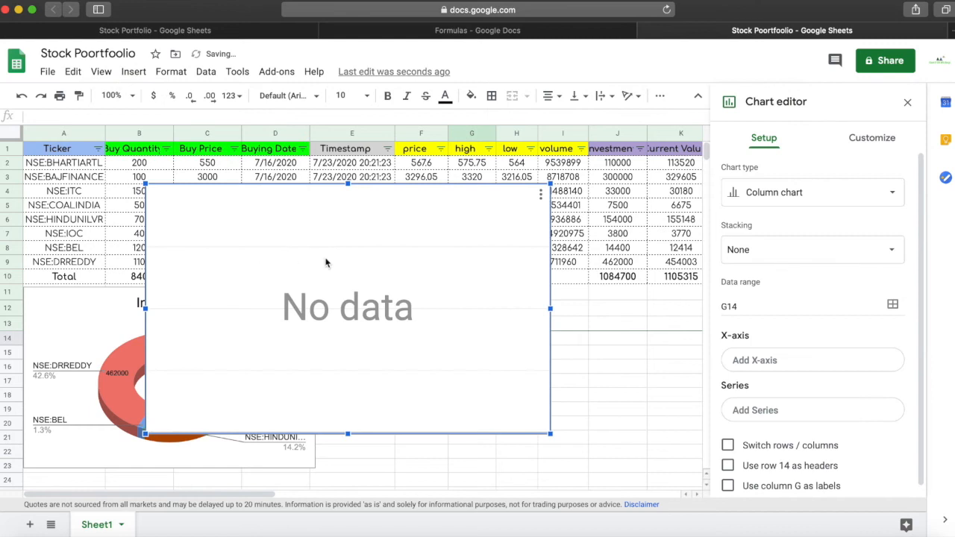
{"action": "left_click_drag", "start_coordinate": [389, 238], "coordinate": [571, 341]}
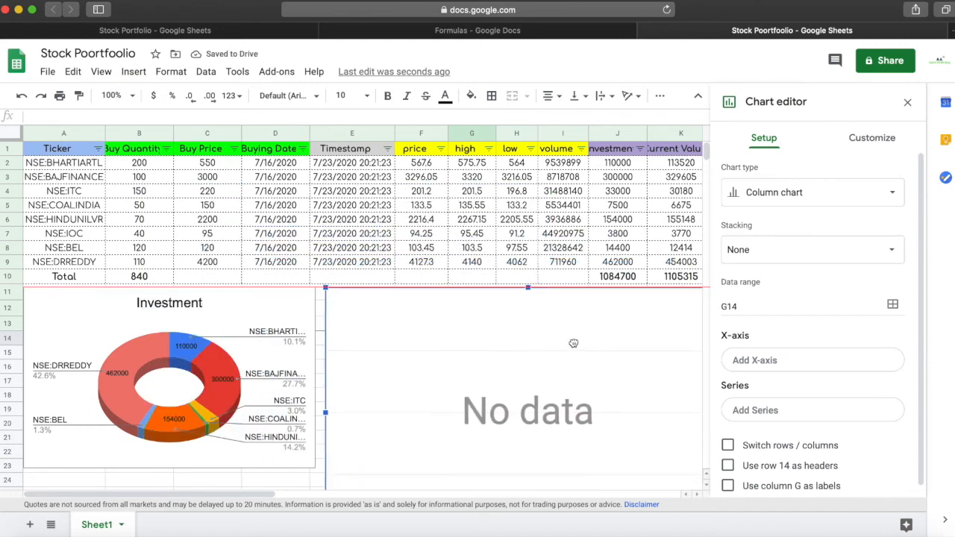
{"action": "scroll", "coordinate": [611, 347], "scroll_direction": "down", "scroll_amount": 3}
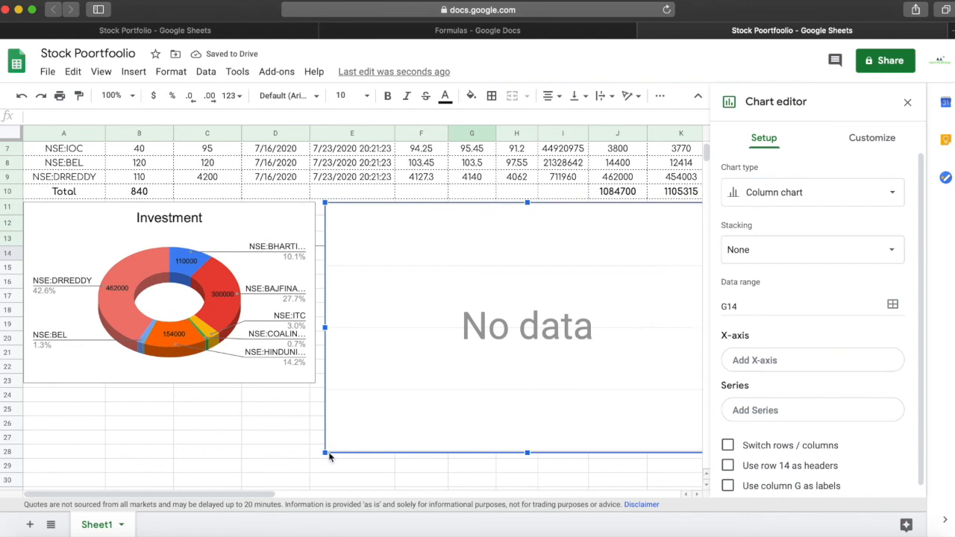
{"action": "left_click_drag", "start_coordinate": [330, 450], "coordinate": [446, 287]}
{"action": "left_click_drag", "start_coordinate": [512, 275], "coordinate": [457, 273]}
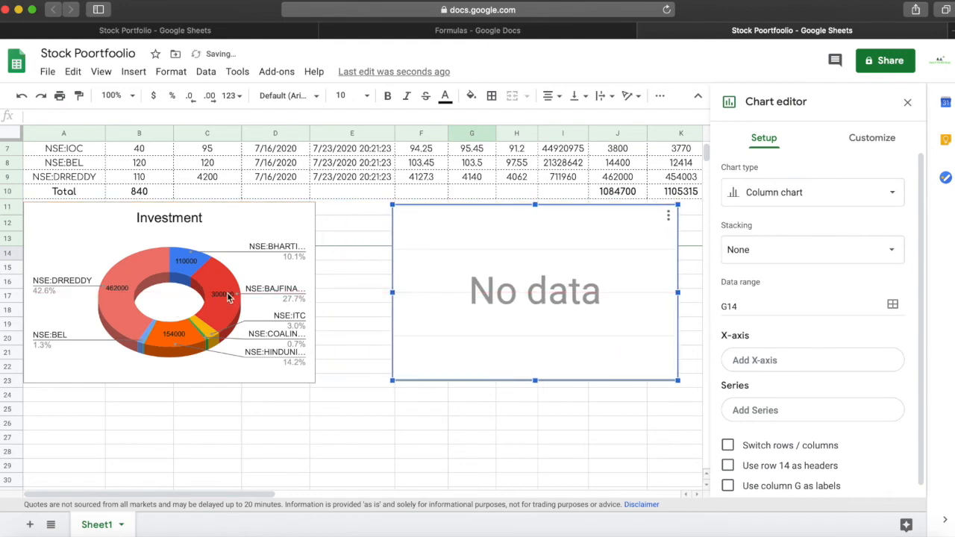
Widen the Investment chart into column E and stretch the empty chart slightly taller so both charts match in height
{"action": "left_click", "coordinate": [247, 276]}
{"action": "left_click_drag", "start_coordinate": [320, 298], "coordinate": [386, 293]}
{"action": "scroll", "coordinate": [542, 312], "scroll_direction": "up", "scroll_amount": 3}
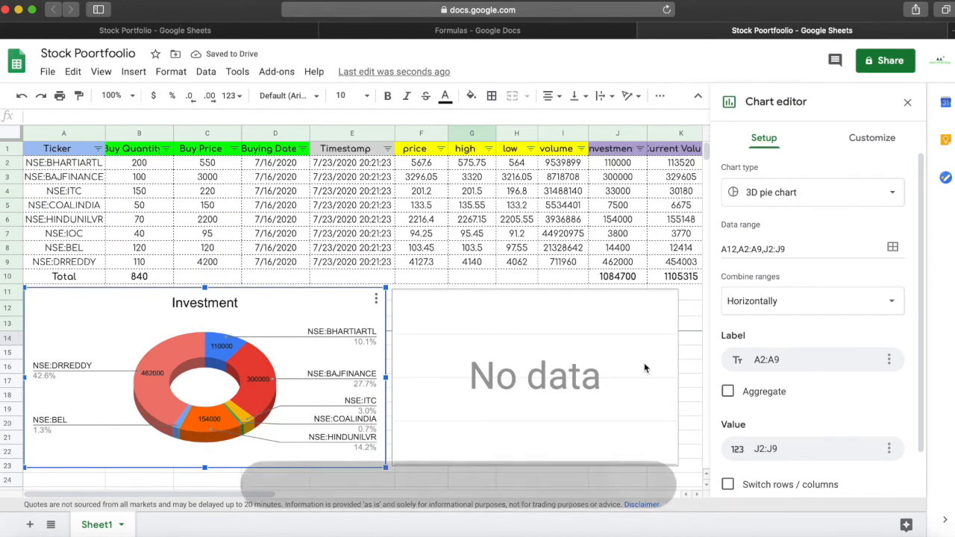
{"action": "left_click_drag", "start_coordinate": [387, 377], "coordinate": [377, 378]}
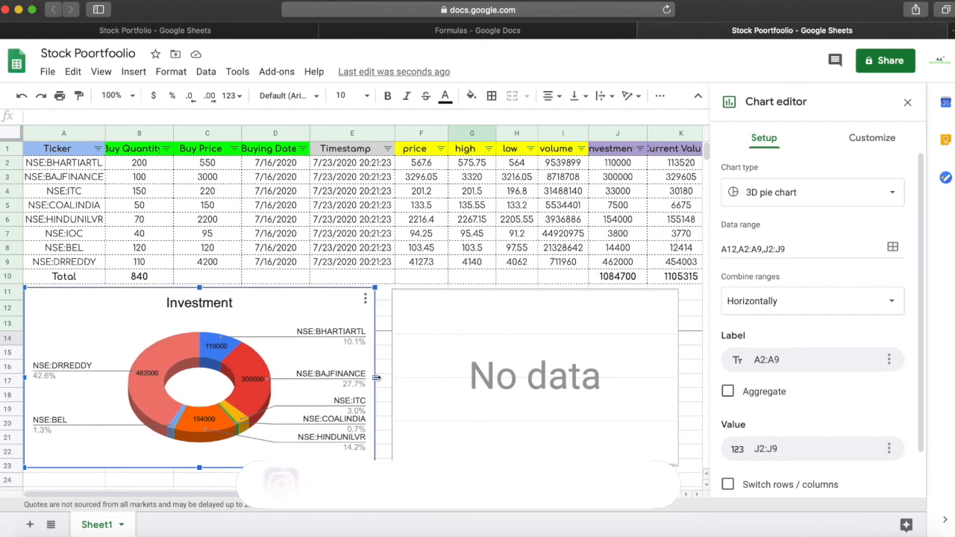
{"action": "left_click", "coordinate": [529, 389]}
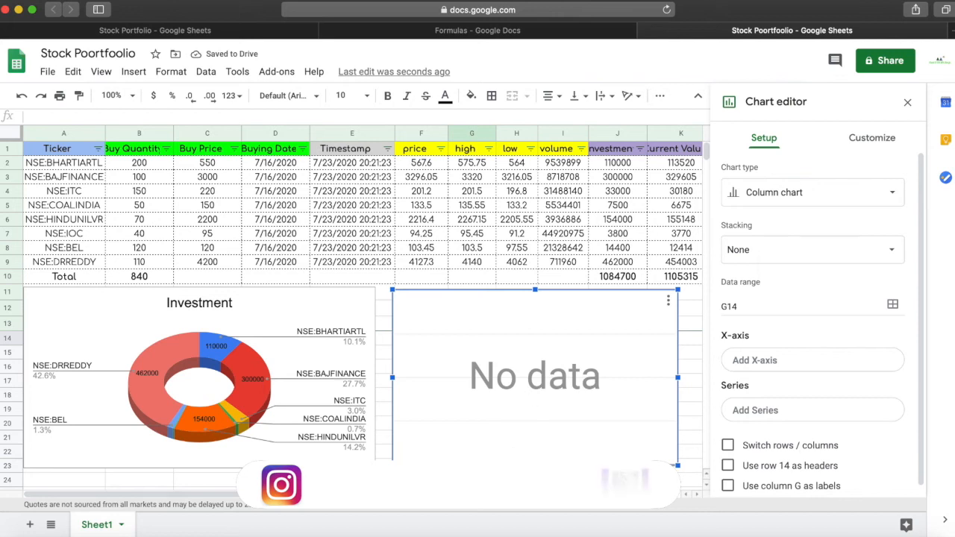
{"action": "left_click_drag", "start_coordinate": [535, 465], "coordinate": [535, 469]}
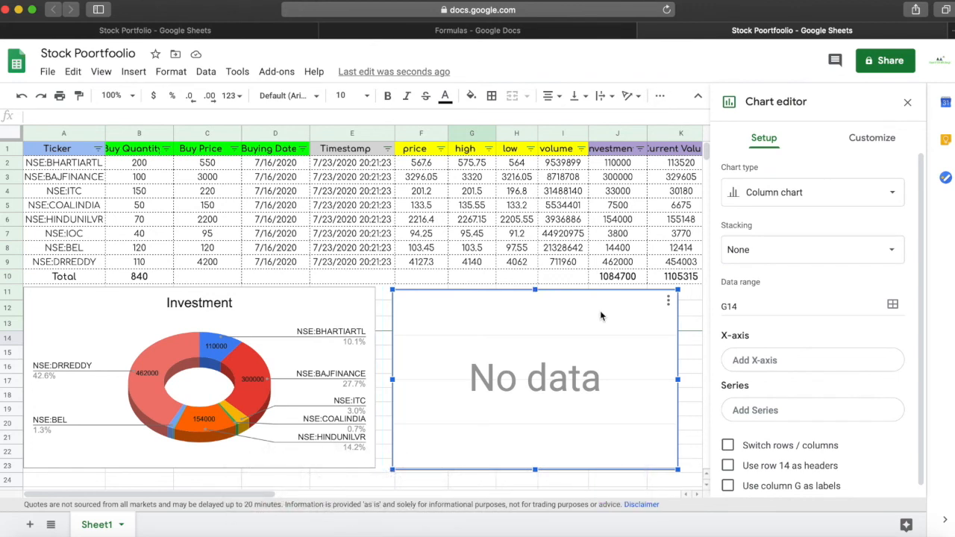
Keep the empty chart as a column chart and set its X-axis to the tickers in A2:A9
{"action": "left_click", "coordinate": [796, 194]}
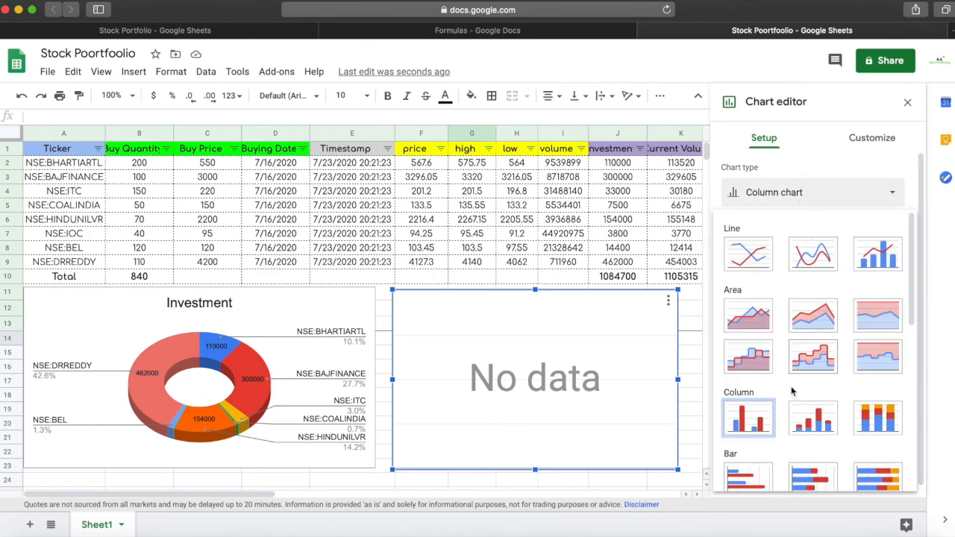
{"action": "scroll", "coordinate": [793, 395], "scroll_direction": "down", "scroll_amount": 1}
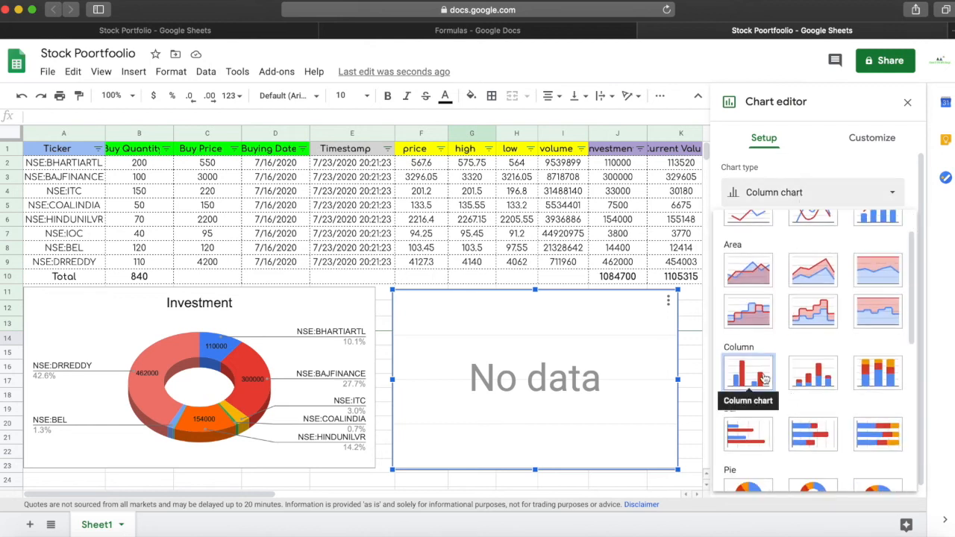
{"action": "left_click", "coordinate": [765, 380]}
{"action": "left_click", "coordinate": [768, 365]}
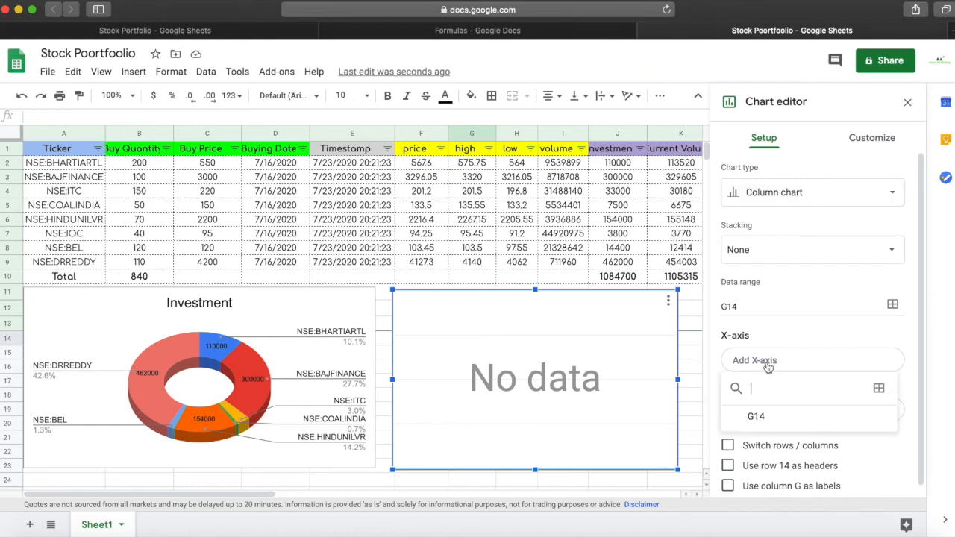
{"action": "left_click", "coordinate": [879, 391]}
{"action": "left_click_drag", "start_coordinate": [85, 164], "coordinate": [84, 262]}
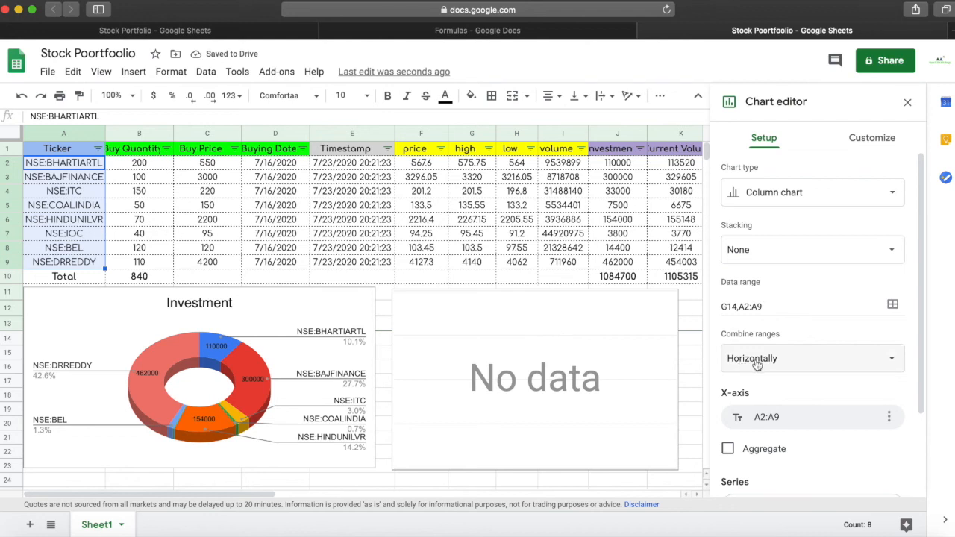
Add the current values in K2:K9 as the column chart's series and close the chart editor
{"action": "scroll", "coordinate": [773, 269], "scroll_direction": "down", "scroll_amount": 3}
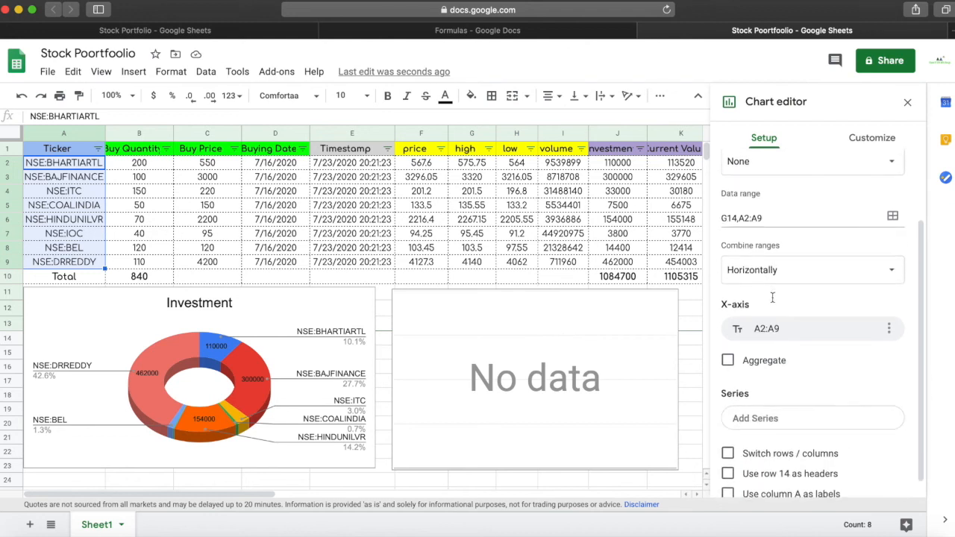
{"action": "scroll", "coordinate": [772, 296], "scroll_direction": "down", "scroll_amount": 2}
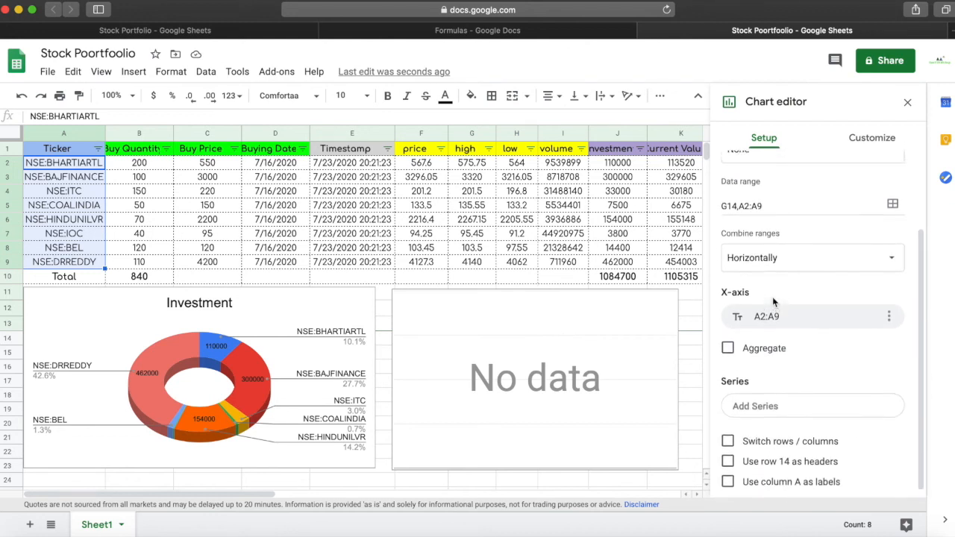
{"action": "scroll", "coordinate": [773, 296], "scroll_direction": "up", "scroll_amount": 3}
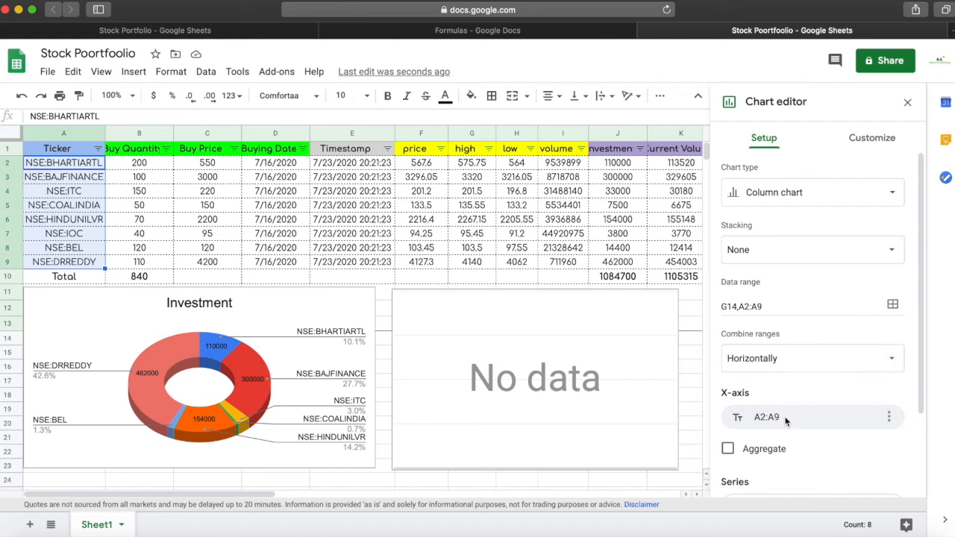
{"action": "scroll", "coordinate": [785, 422], "scroll_direction": "down", "scroll_amount": 3}
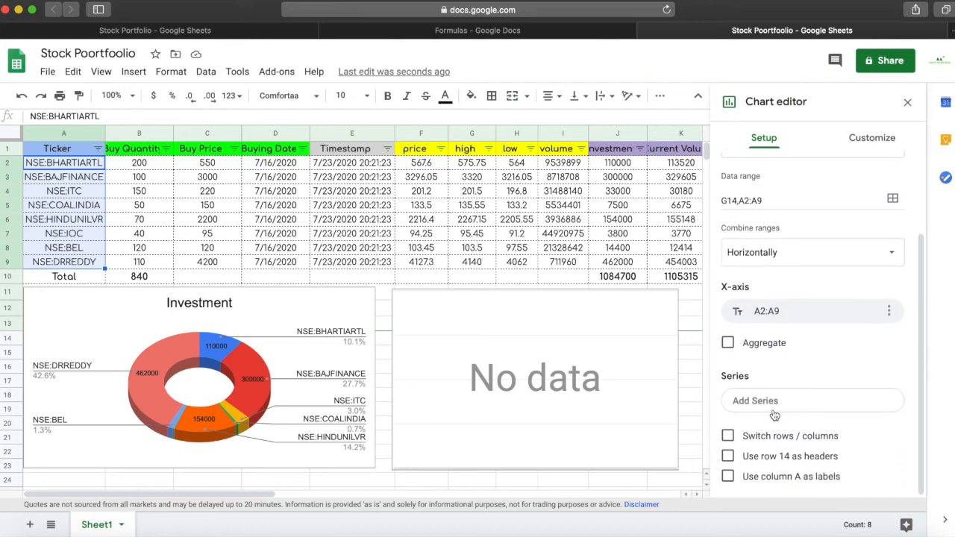
{"action": "left_click", "coordinate": [775, 415]}
{"action": "left_click_drag", "start_coordinate": [684, 165], "coordinate": [681, 262]}
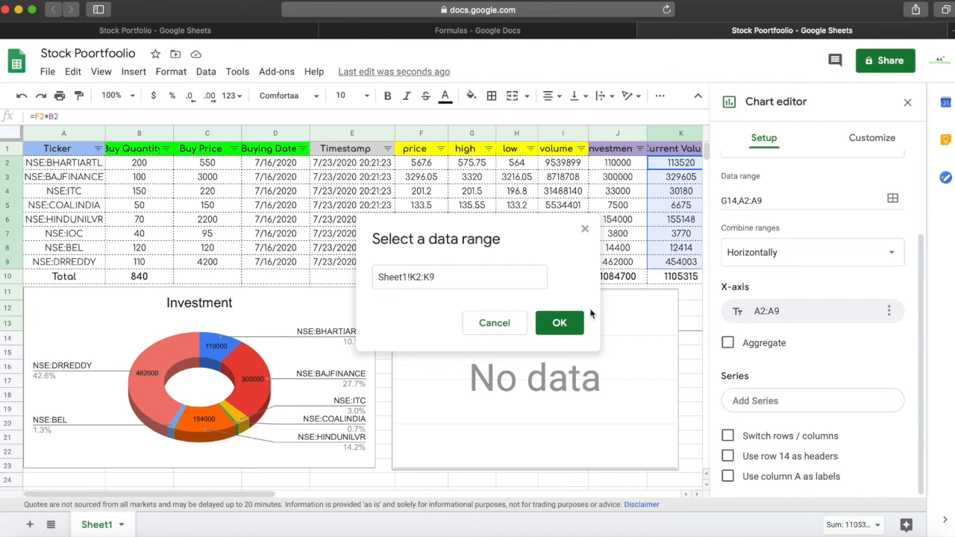
{"action": "left_click", "coordinate": [571, 322]}
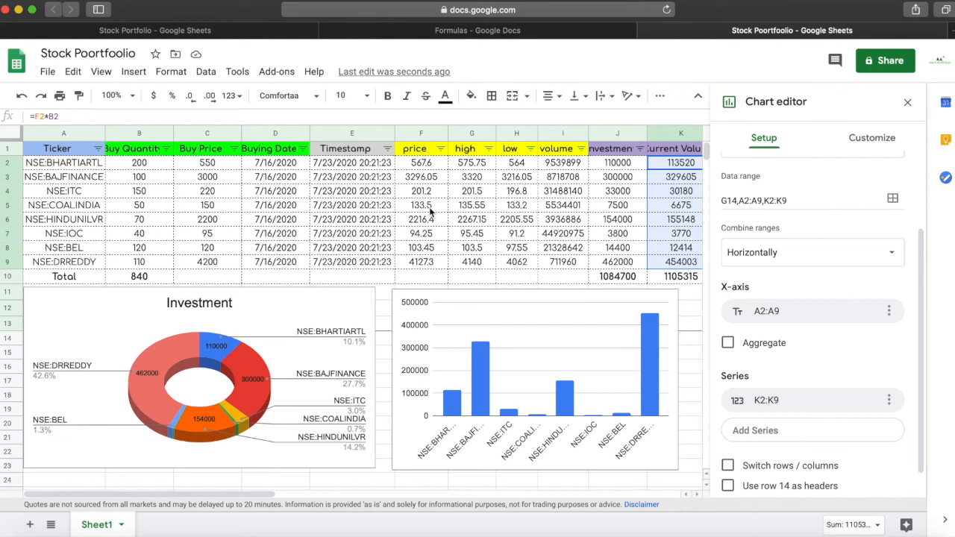
{"action": "left_click", "coordinate": [908, 104]}
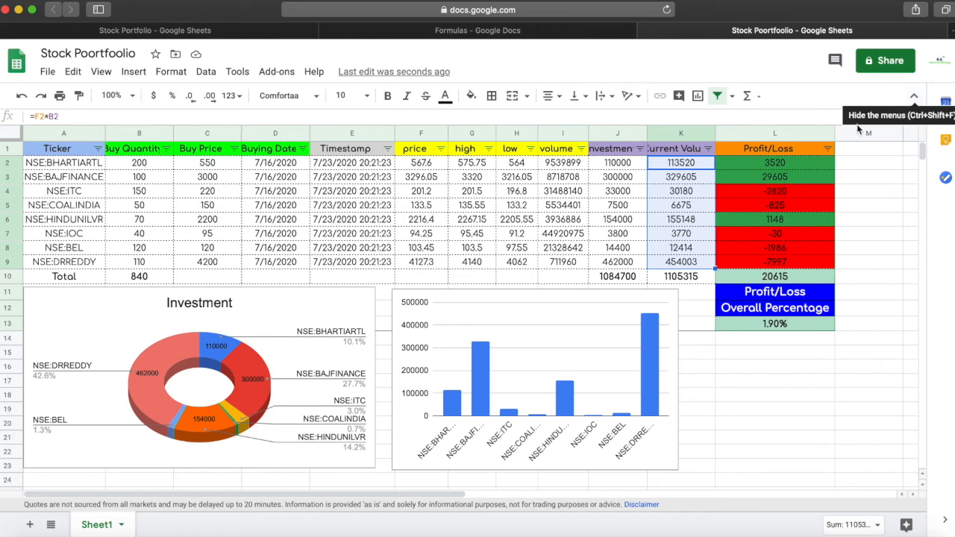
Reopen the column chart's setup and replace its series range with the Profit/Loss values in L2:L9
{"action": "left_click", "coordinate": [543, 368]}
{"action": "double_click", "coordinate": [543, 369]}
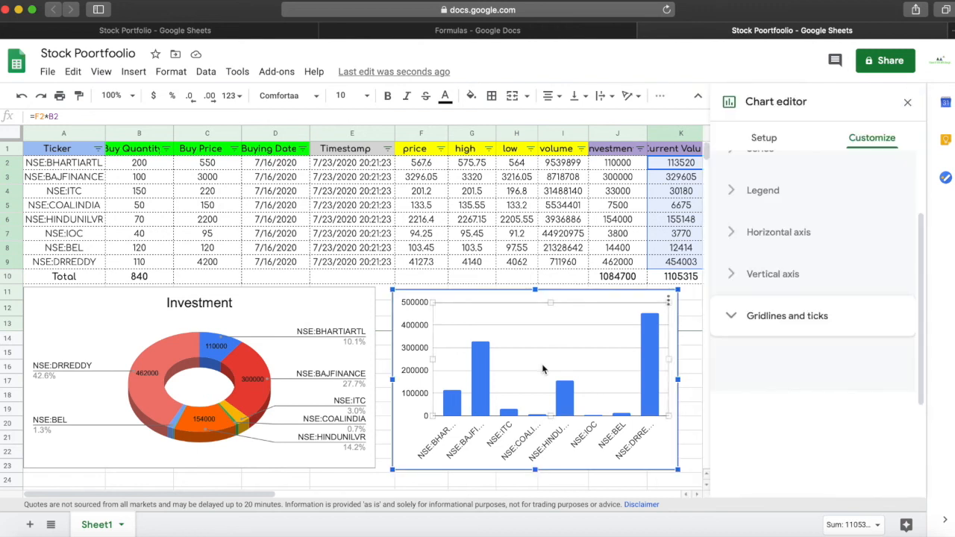
{"action": "scroll", "coordinate": [776, 338], "scroll_direction": "down", "scroll_amount": 2}
{"action": "scroll", "coordinate": [776, 339], "scroll_direction": "up", "scroll_amount": 4}
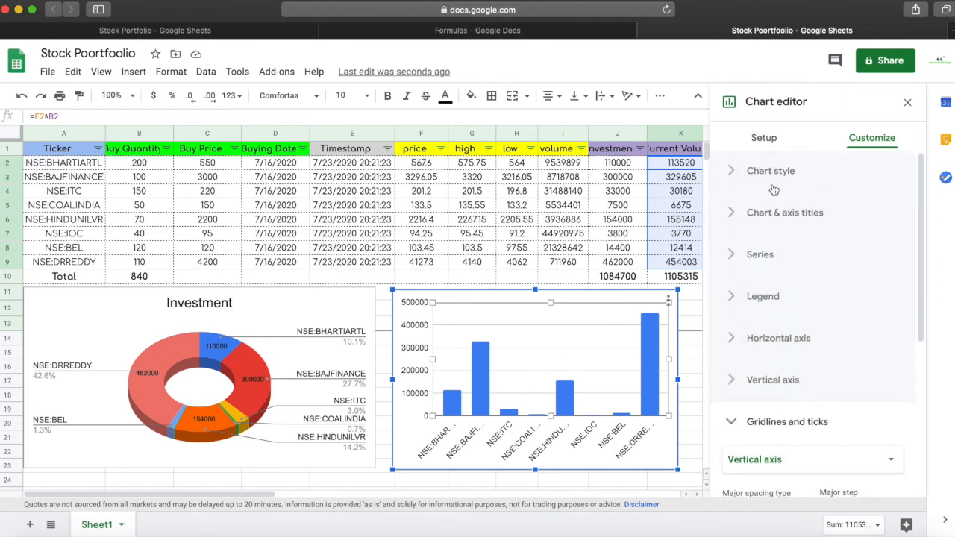
{"action": "left_click", "coordinate": [766, 138]}
{"action": "scroll", "coordinate": [797, 344], "scroll_direction": "down", "scroll_amount": 2}
{"action": "scroll", "coordinate": [799, 362], "scroll_direction": "down", "scroll_amount": 3}
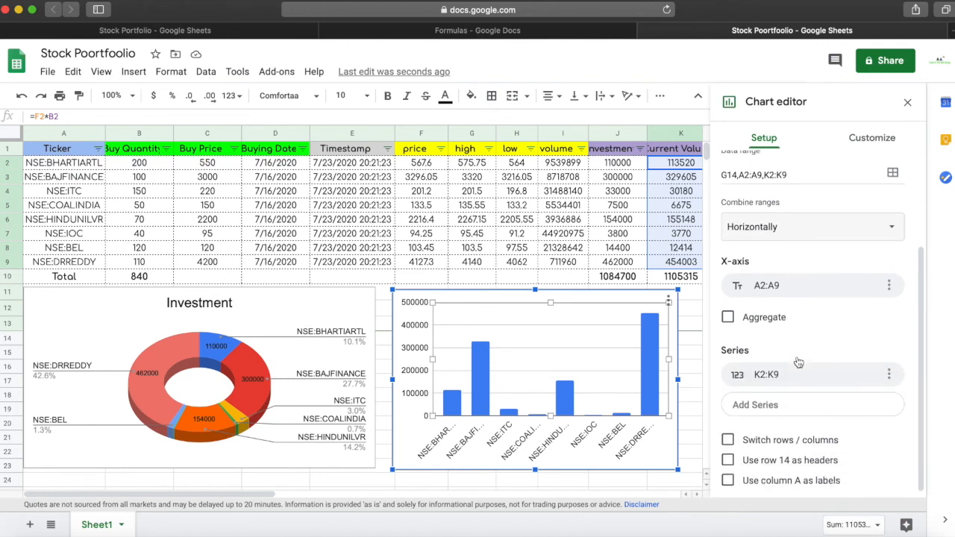
{"action": "left_click", "coordinate": [794, 375]}
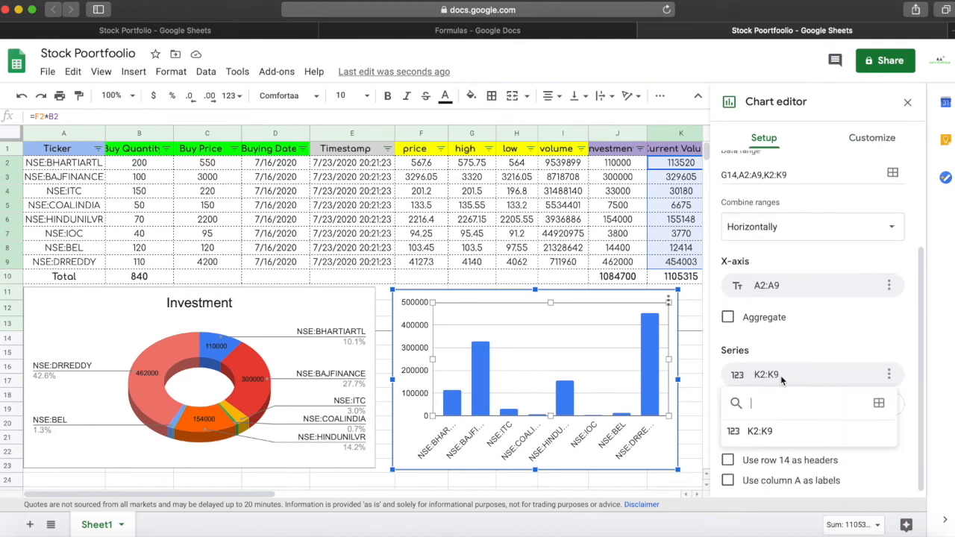
{"action": "left_click", "coordinate": [879, 403]}
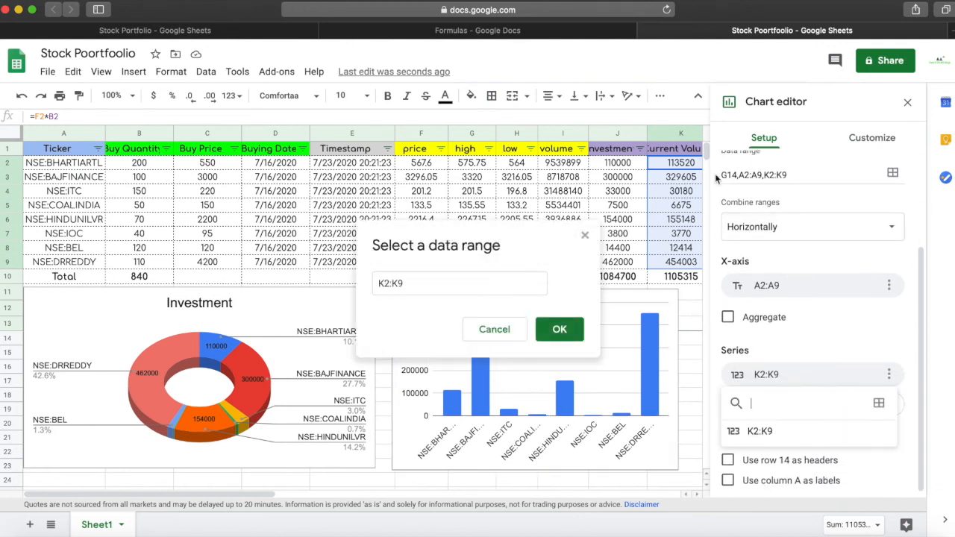
{"action": "left_click_drag", "start_coordinate": [272, 495], "coordinate": [349, 495]}
{"action": "left_click_drag", "start_coordinate": [632, 166], "coordinate": [631, 261]}
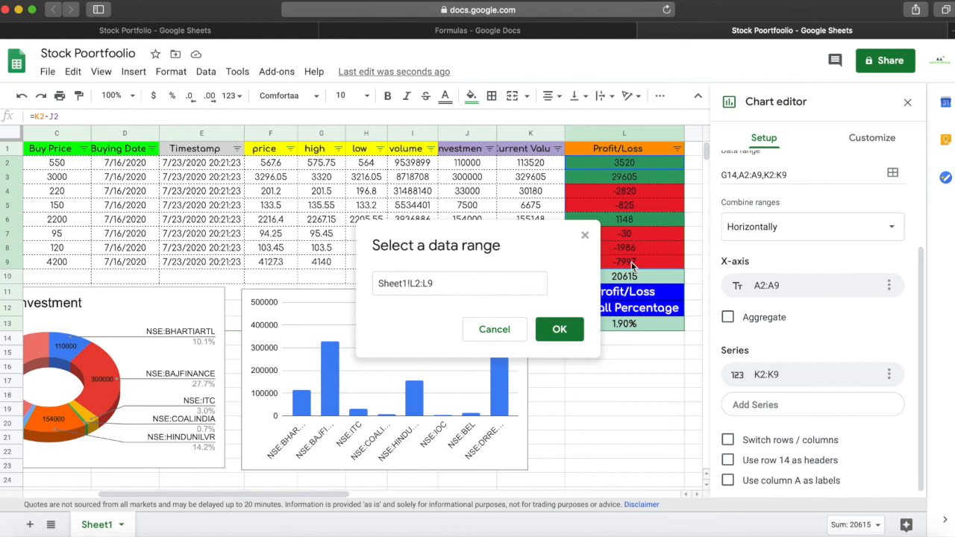
{"action": "left_click", "coordinate": [559, 329]}
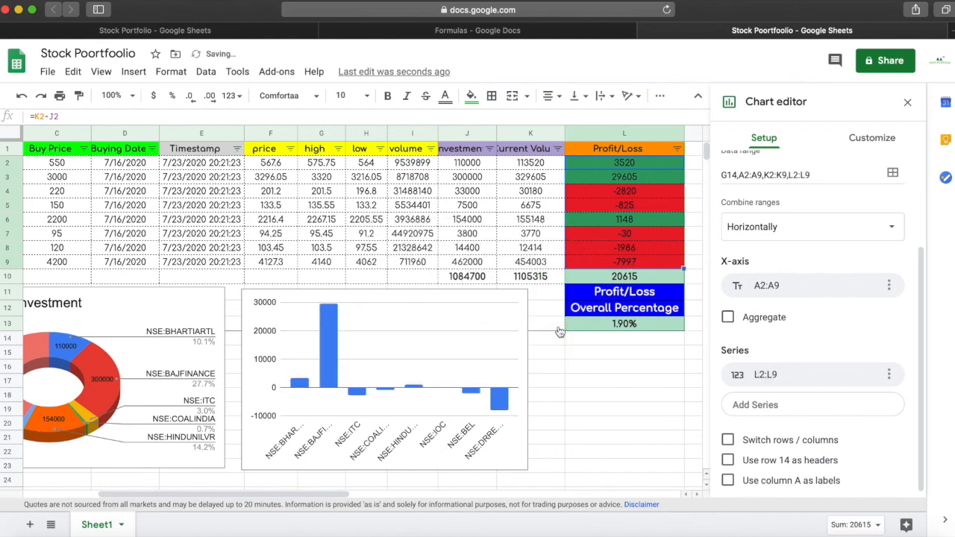
Make the column chart use column A as labels
{"action": "scroll", "coordinate": [746, 321], "scroll_direction": "up", "scroll_amount": 2}
{"action": "scroll", "coordinate": [735, 403], "scroll_direction": "down", "scroll_amount": 2}
{"action": "left_click", "coordinate": [727, 476]}
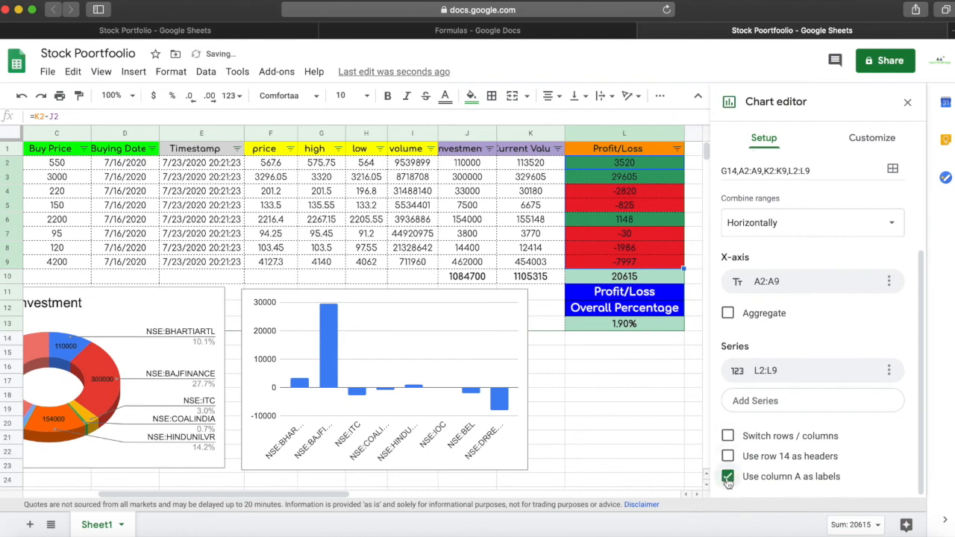
Turn on the 3D style for the column chart and widen it almost to the end of column K
{"action": "scroll", "coordinate": [852, 216], "scroll_direction": "up", "scroll_amount": 2}
{"action": "scroll", "coordinate": [852, 216], "scroll_direction": "up", "scroll_amount": 2}
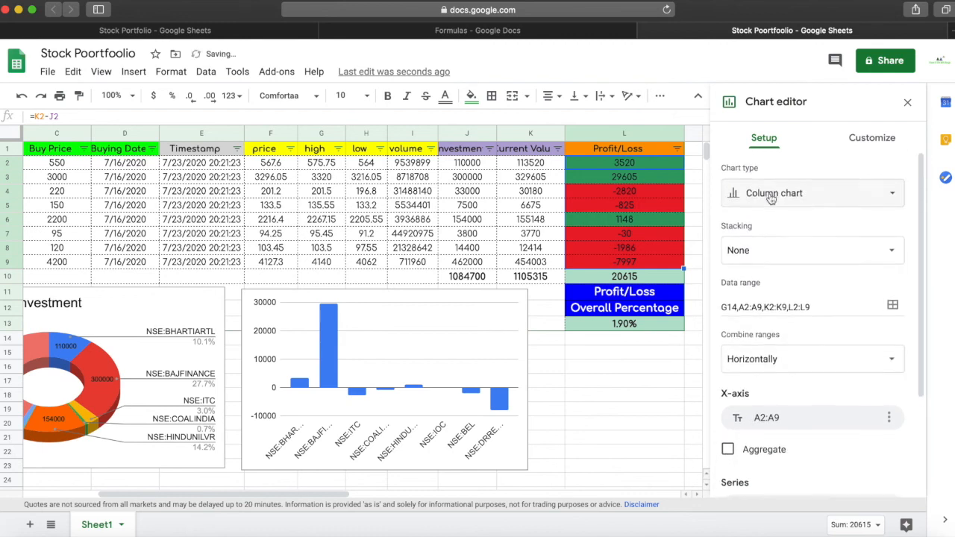
{"action": "left_click", "coordinate": [866, 140]}
{"action": "left_click", "coordinate": [739, 173]}
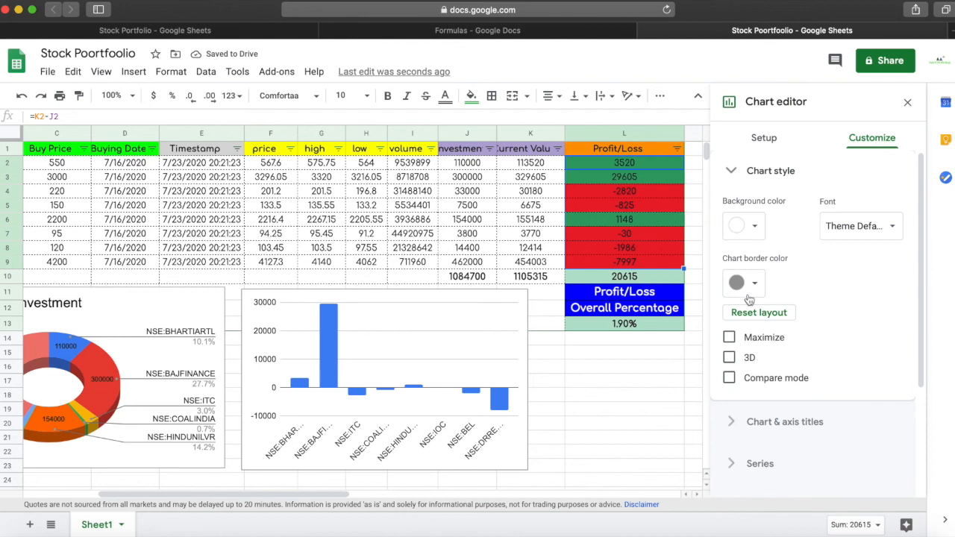
{"action": "left_click", "coordinate": [729, 359]}
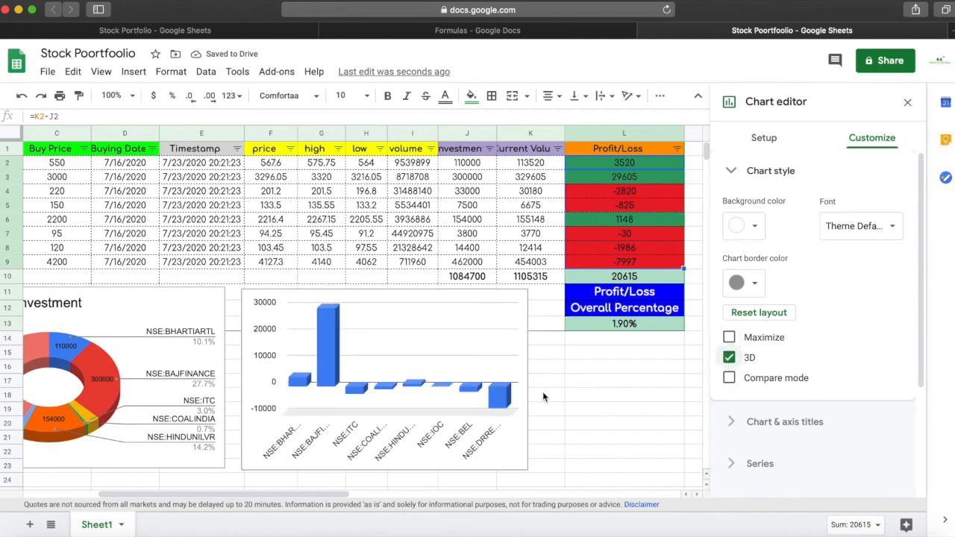
{"action": "left_click", "coordinate": [511, 353]}
{"action": "left_click_drag", "start_coordinate": [528, 380], "coordinate": [561, 379]}
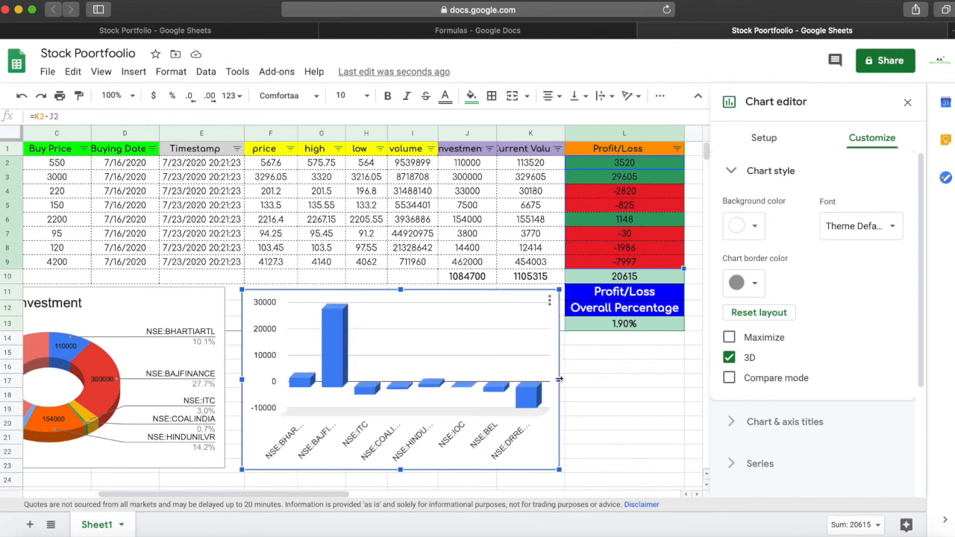
Check the chart title in the reference sheet and title the column chart "Profit/Loss"
{"action": "left_click", "coordinate": [740, 420]}
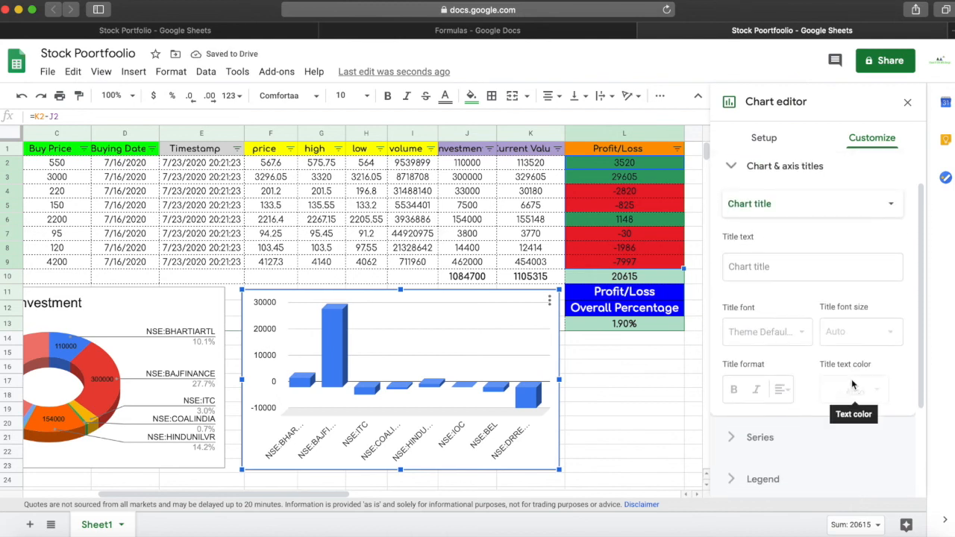
{"action": "left_click", "coordinate": [254, 35]}
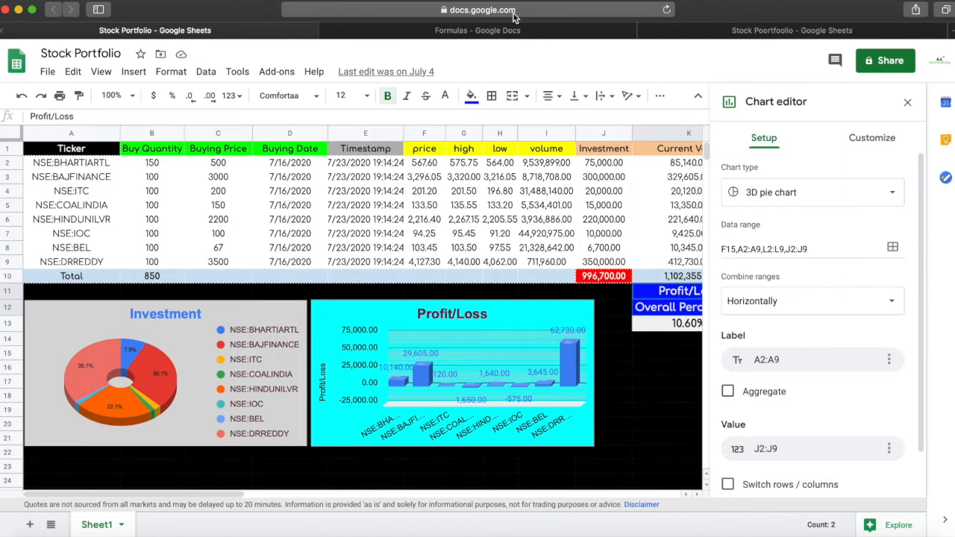
{"action": "left_click", "coordinate": [772, 35]}
{"action": "left_click", "coordinate": [795, 273]}
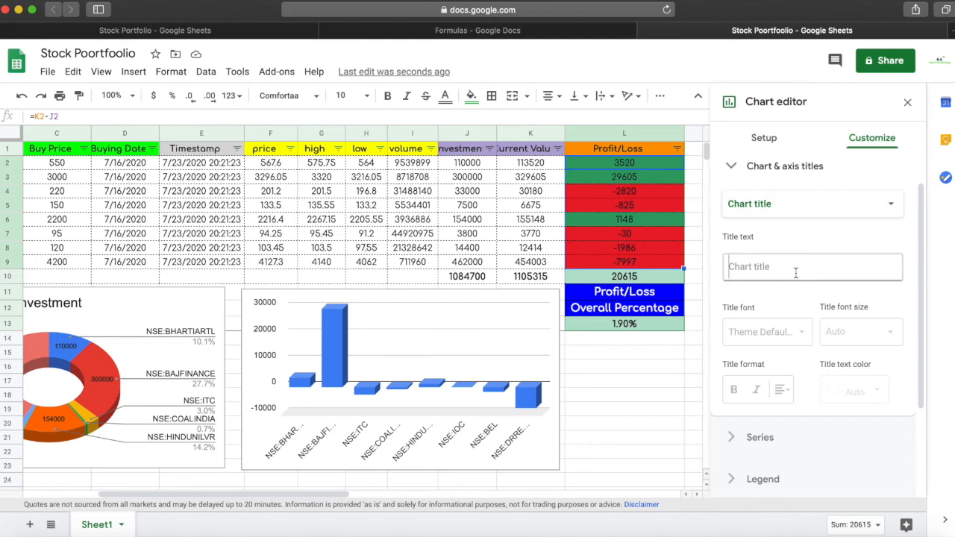
{"action": "type", "text": "Prof"}
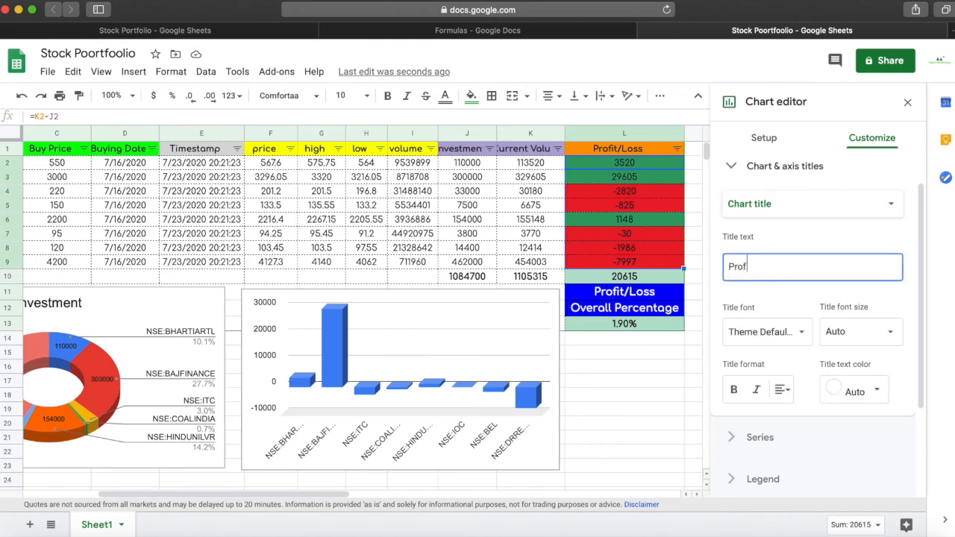
{"action": "type", "text": "it/Loss"}
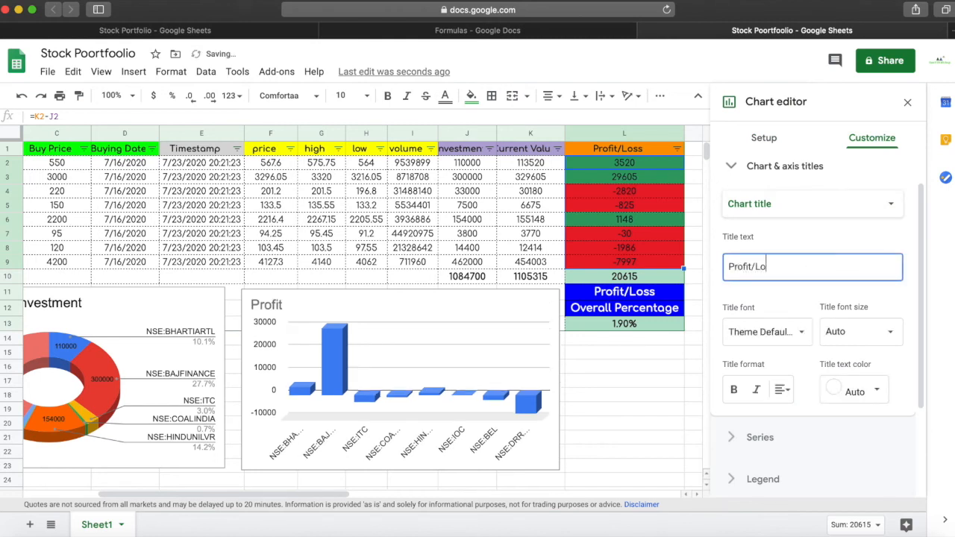
Centre the column chart's title and colour it black
{"action": "left_click", "coordinate": [784, 391]}
{"action": "left_click", "coordinate": [800, 417]}
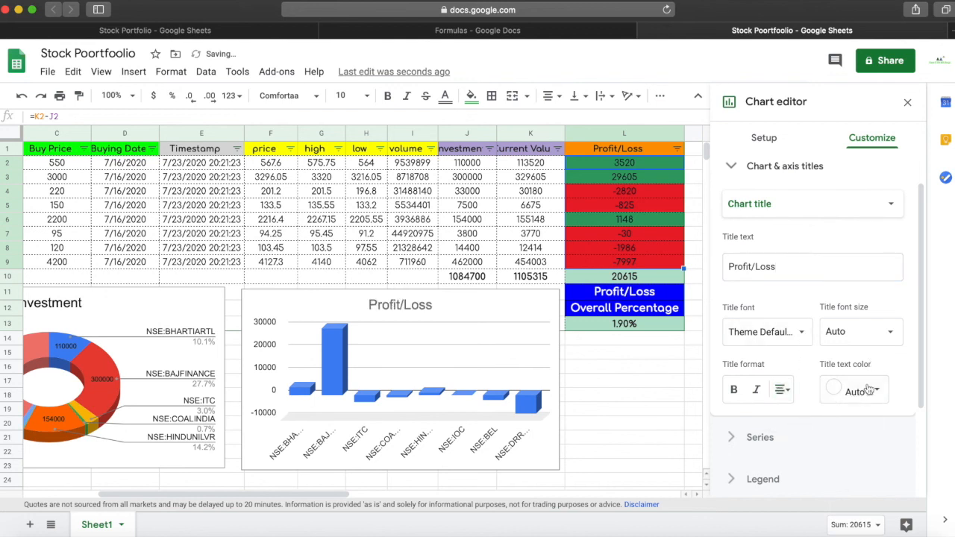
{"action": "left_click", "coordinate": [870, 392]}
{"action": "left_click", "coordinate": [742, 183]}
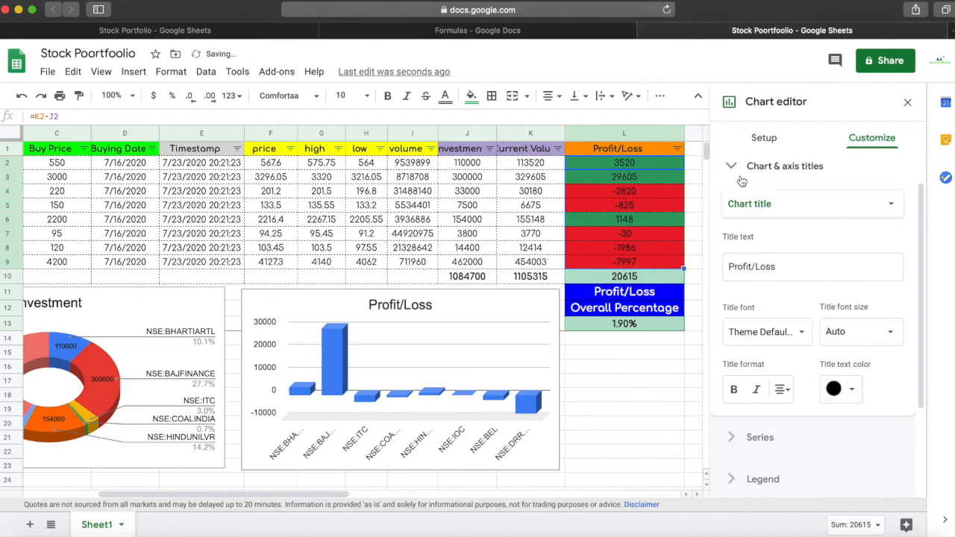
Turn on data labels and error bars for the column chart's series
{"action": "left_click", "coordinate": [758, 438]}
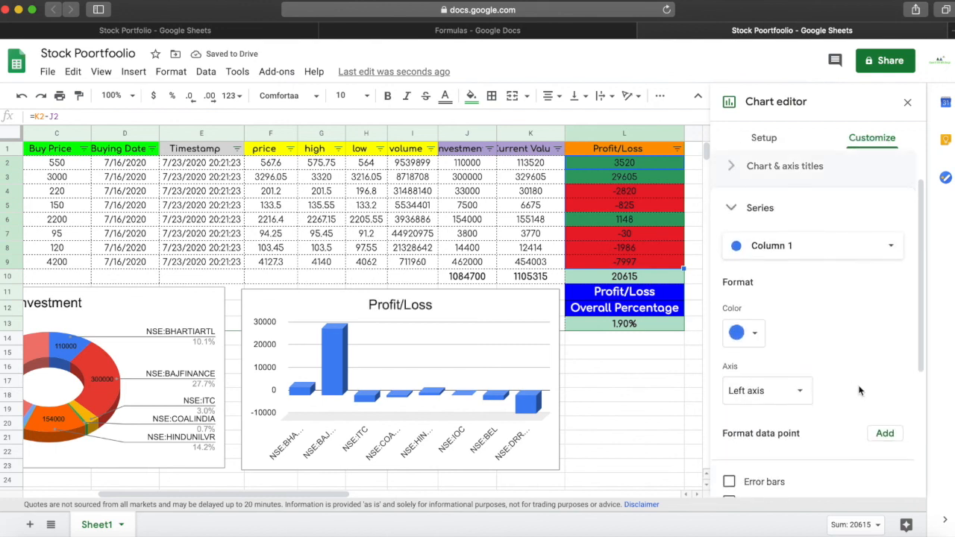
{"action": "scroll", "coordinate": [860, 391], "scroll_direction": "down", "scroll_amount": 3}
{"action": "left_click", "coordinate": [730, 307]}
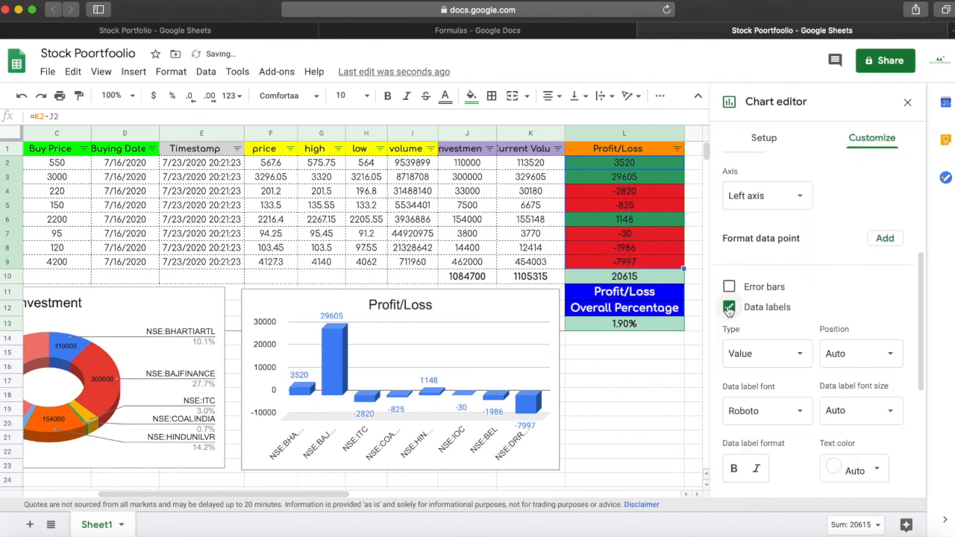
{"action": "left_click", "coordinate": [730, 288]}
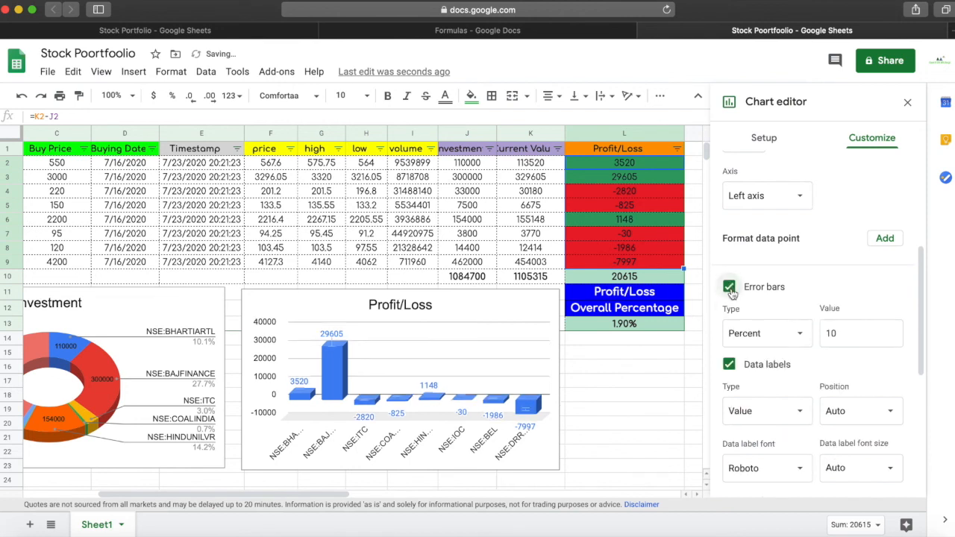
Turn on minor gridlines, major ticks and minor ticks for the column chart's vertical axis
{"action": "scroll", "coordinate": [833, 336], "scroll_direction": "down", "scroll_amount": 5}
{"action": "scroll", "coordinate": [832, 326], "scroll_direction": "down", "scroll_amount": 5}
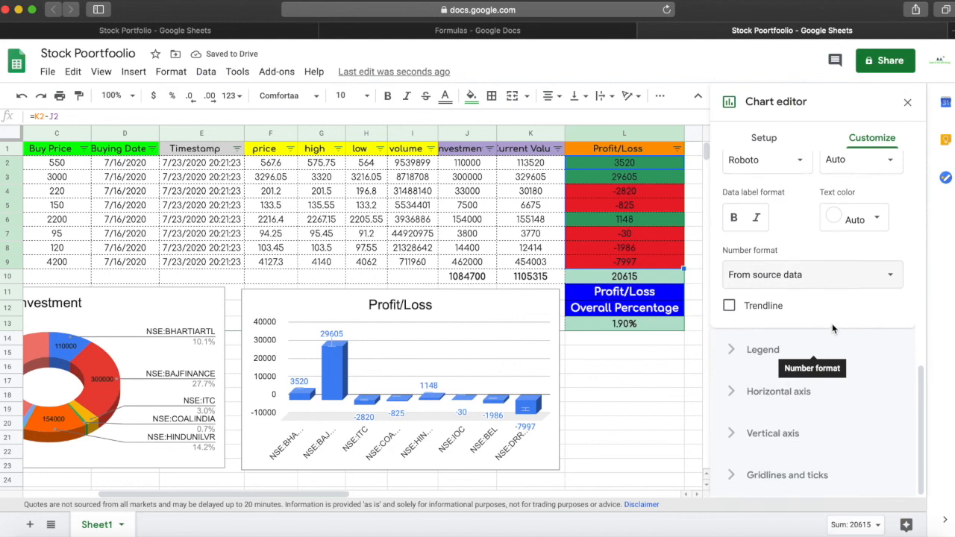
{"action": "scroll", "coordinate": [739, 471], "scroll_direction": "down", "scroll_amount": 1}
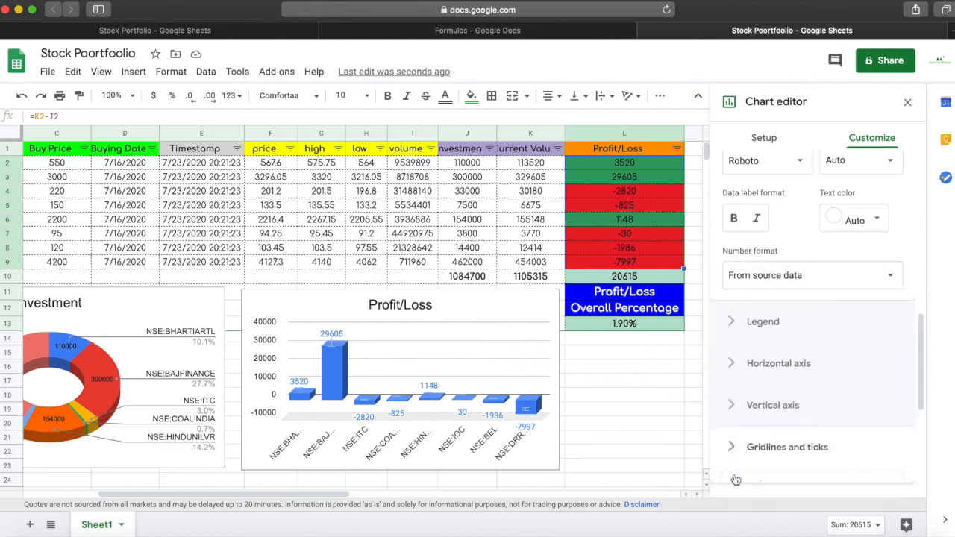
{"action": "left_click", "coordinate": [730, 433]}
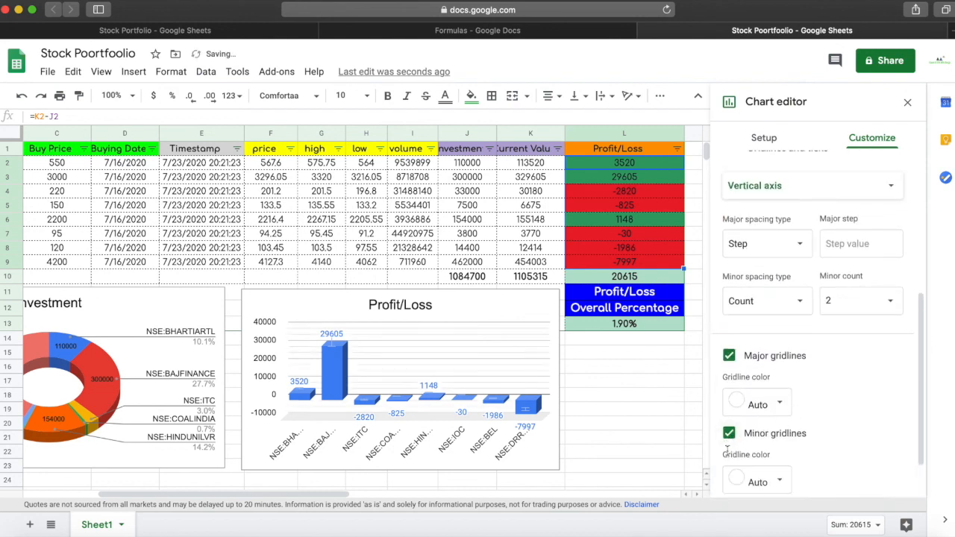
{"action": "scroll", "coordinate": [829, 437], "scroll_direction": "down", "scroll_amount": 2}
{"action": "left_click", "coordinate": [729, 453]}
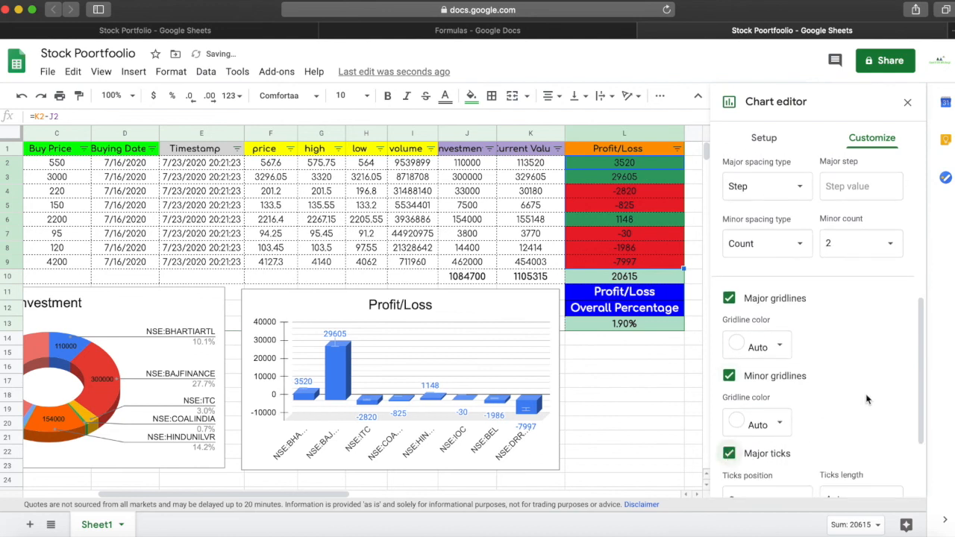
{"action": "scroll", "coordinate": [866, 400], "scroll_direction": "down", "scroll_amount": 4}
{"action": "left_click", "coordinate": [729, 474]}
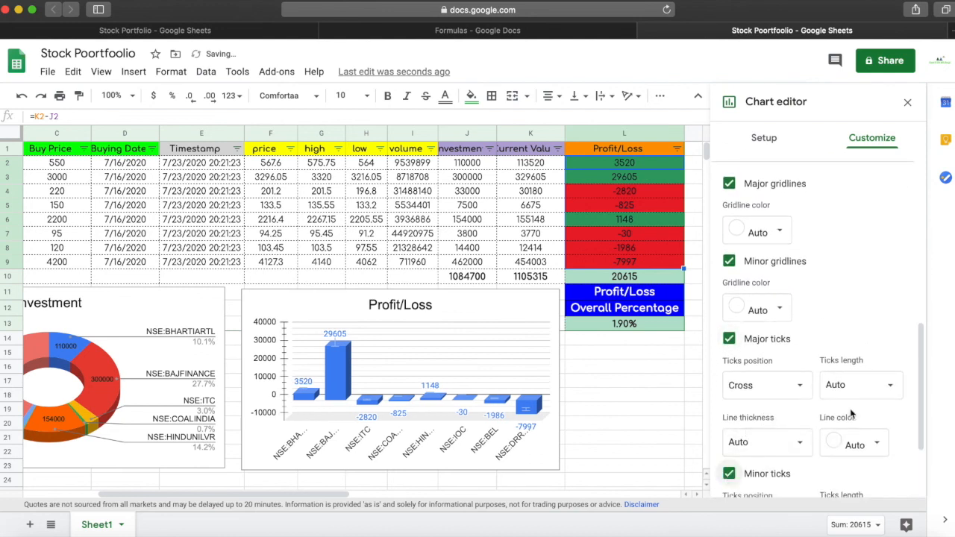
Colour the vertical axis's minor gridlines dark grey and its major ticks red
{"action": "scroll", "coordinate": [823, 386], "scroll_direction": "down", "scroll_amount": 4}
{"action": "scroll", "coordinate": [822, 380], "scroll_direction": "up", "scroll_amount": 1}
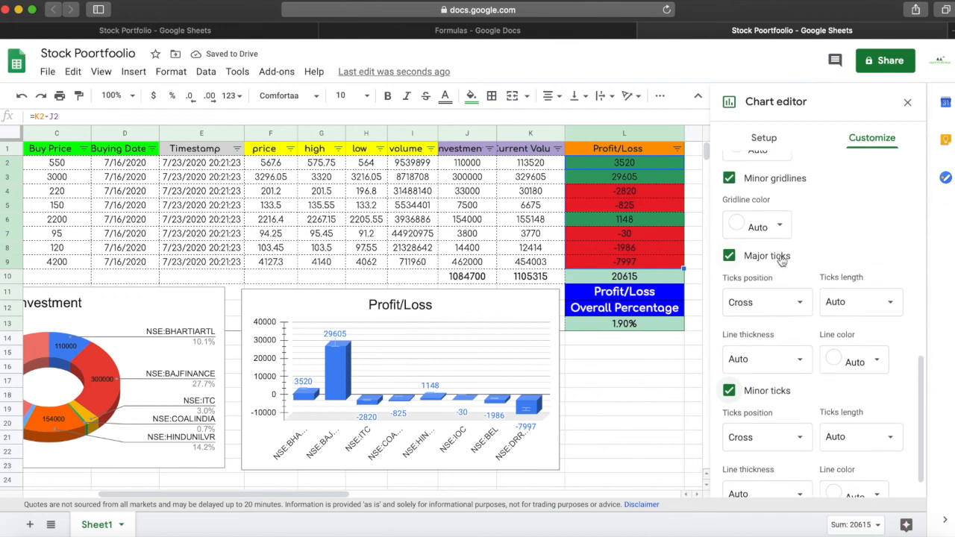
{"action": "left_click", "coordinate": [781, 226]}
{"action": "left_click", "coordinate": [763, 276]}
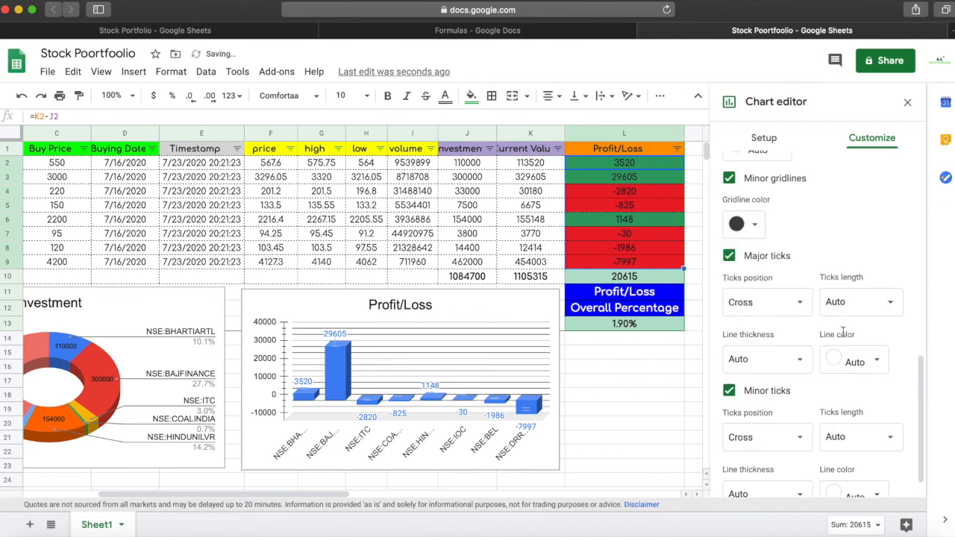
{"action": "left_click", "coordinate": [855, 362]}
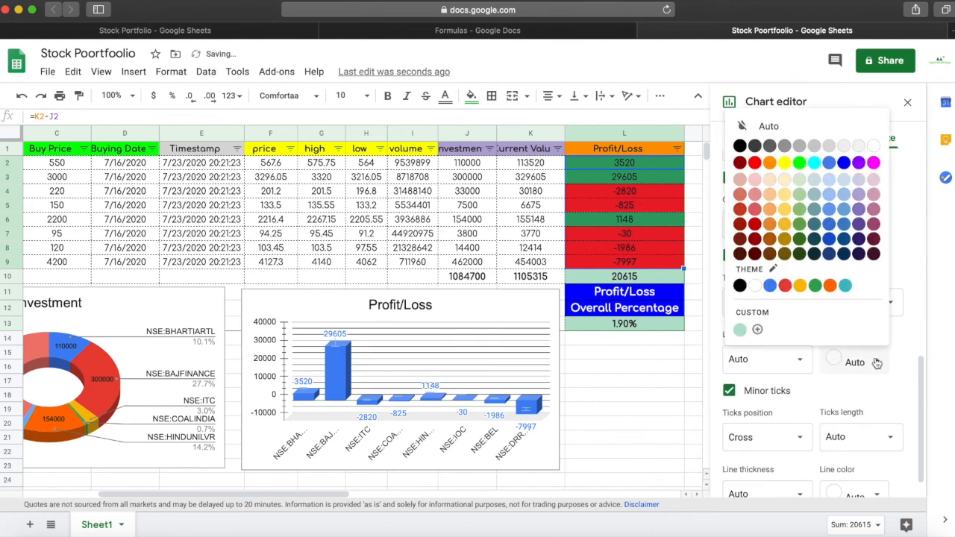
{"action": "left_click", "coordinate": [785, 285]}
Try blue for the vertical axis's minor ticks, turn the minor ticks off and close the chart editor
{"action": "scroll", "coordinate": [836, 374], "scroll_direction": "down", "scroll_amount": 1}
{"action": "left_click", "coordinate": [859, 465]}
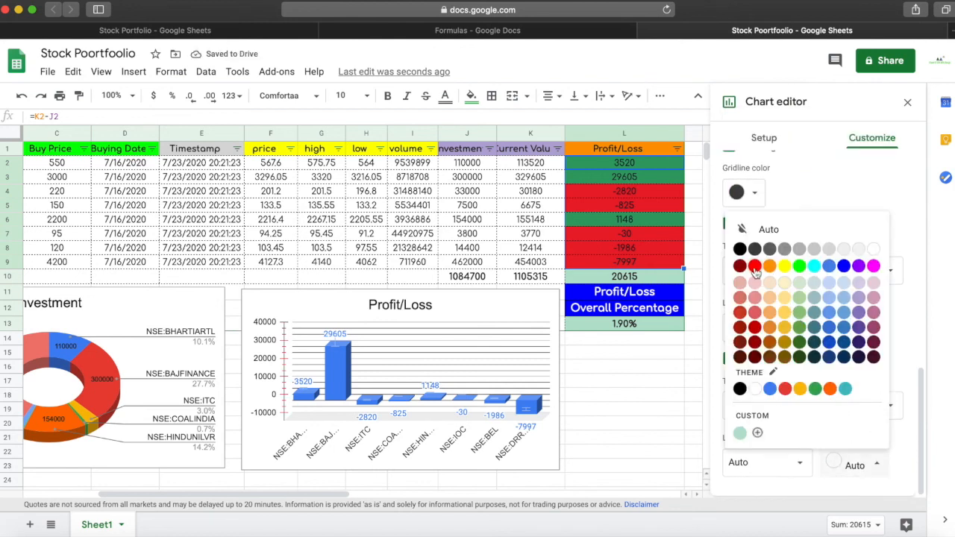
{"action": "left_click", "coordinate": [844, 267]}
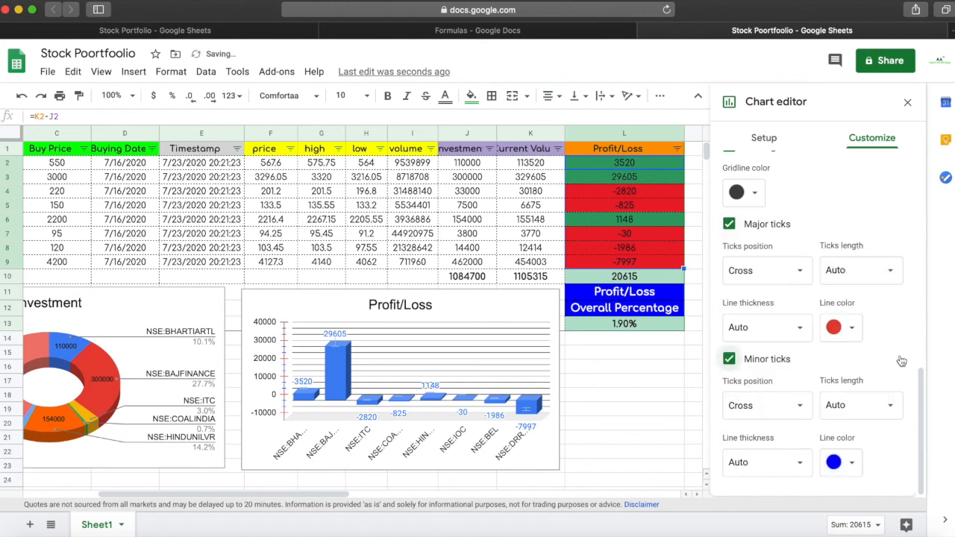
{"action": "left_click", "coordinate": [730, 359]}
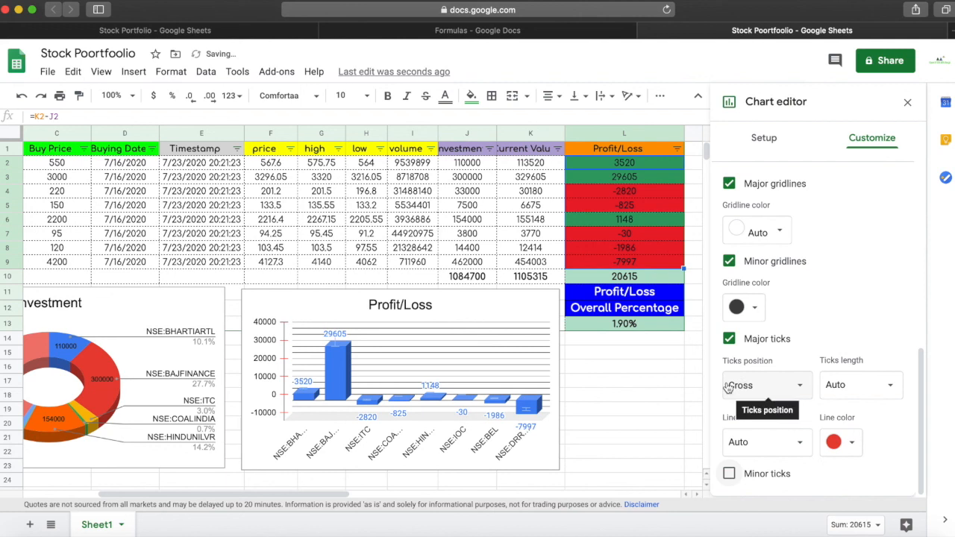
{"action": "left_click", "coordinate": [908, 102]}
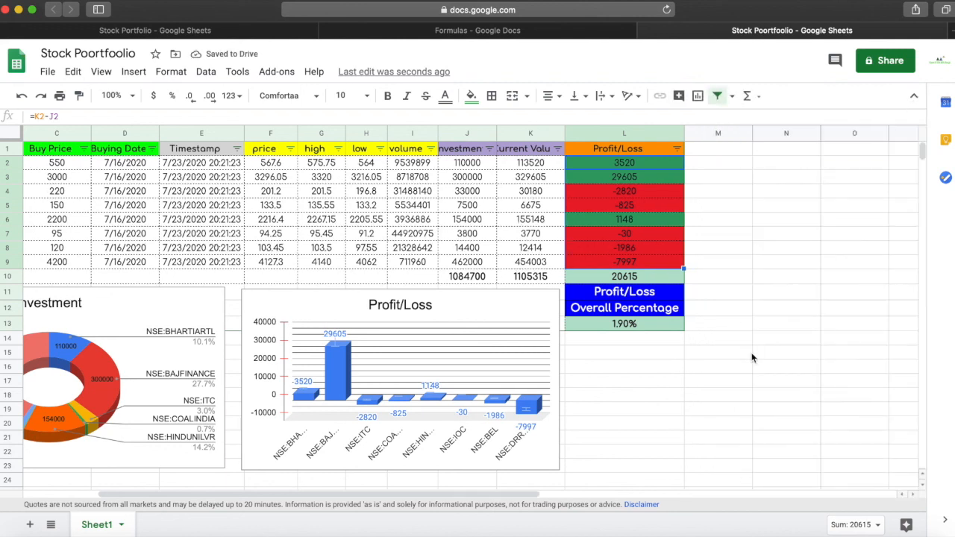
Fill rows 11 to 46 with black
{"action": "scroll", "coordinate": [752, 358], "scroll_direction": "left", "scroll_amount": 3}
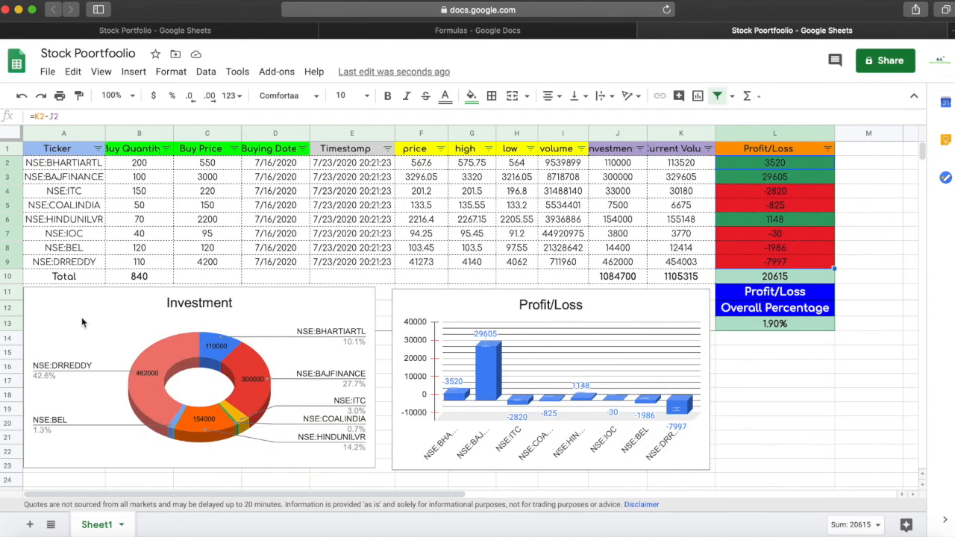
{"action": "left_click_drag", "start_coordinate": [11, 291], "coordinate": [56, 466]}
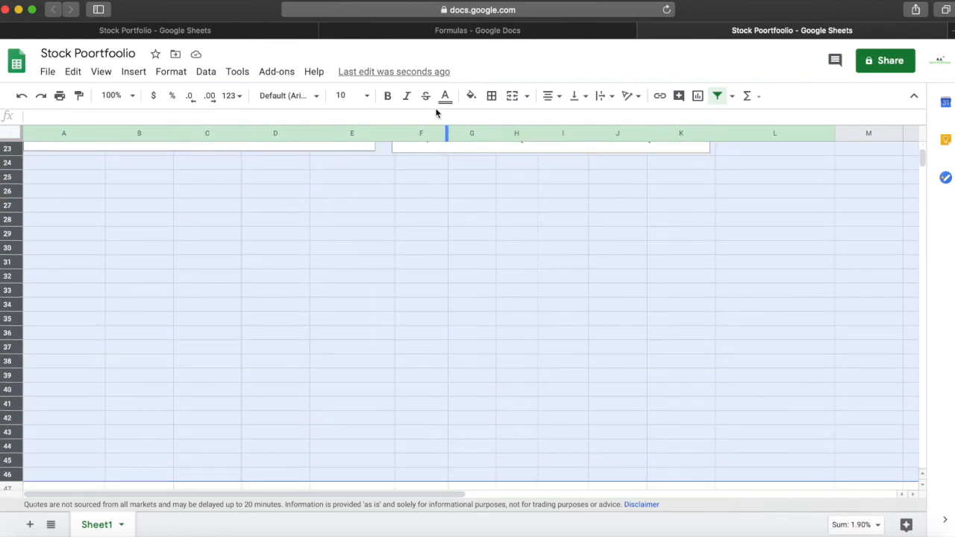
{"action": "left_click", "coordinate": [471, 95]}
{"action": "left_click", "coordinate": [478, 143]}
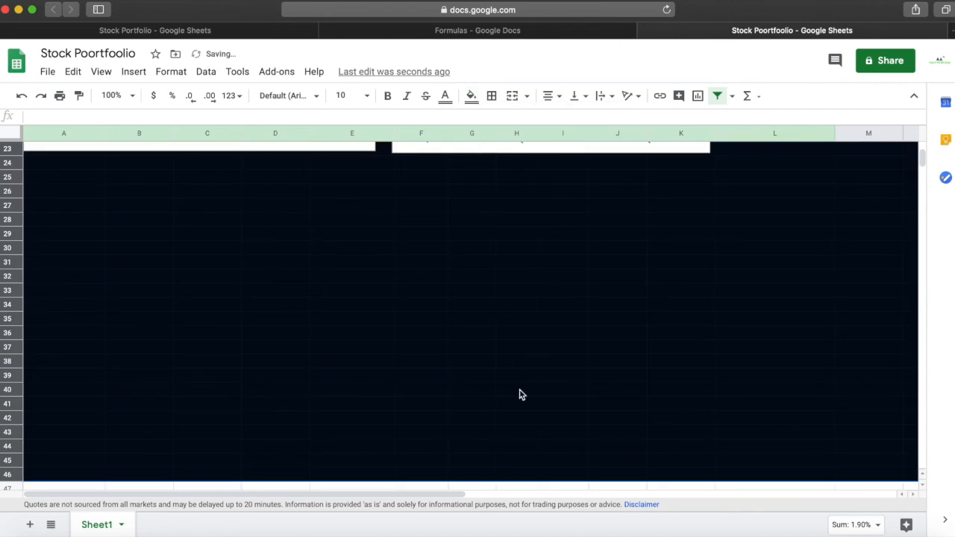
Fill columns M to U with black and deselect them
{"action": "scroll", "coordinate": [521, 395], "scroll_direction": "up", "scroll_amount": 5}
{"action": "mouse_move", "coordinate": [852, 135]}
{"action": "left_mouse_down"}
{"action": "mouse_move", "coordinate": [914, 134]}
{"action": "mouse_move", "coordinate": [851, 135]}
{"action": "left_mouse_up"}
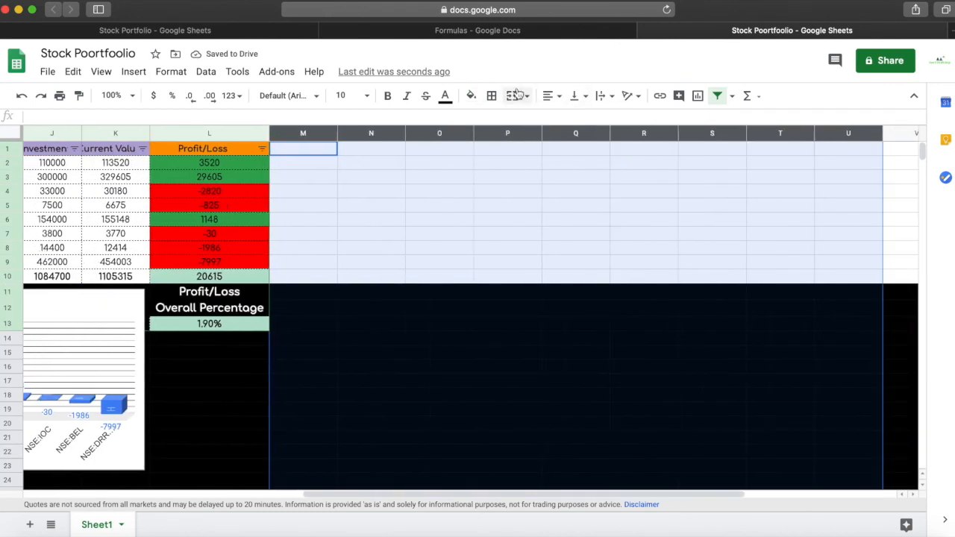
{"action": "left_click", "coordinate": [472, 96]}
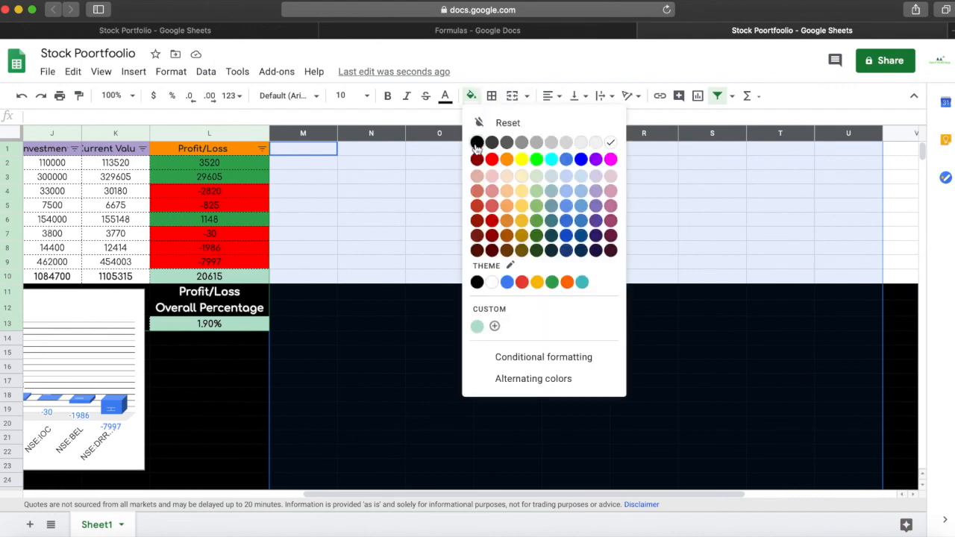
{"action": "left_click", "coordinate": [479, 143]}
{"action": "scroll", "coordinate": [486, 311], "scroll_direction": "left", "scroll_amount": 10}
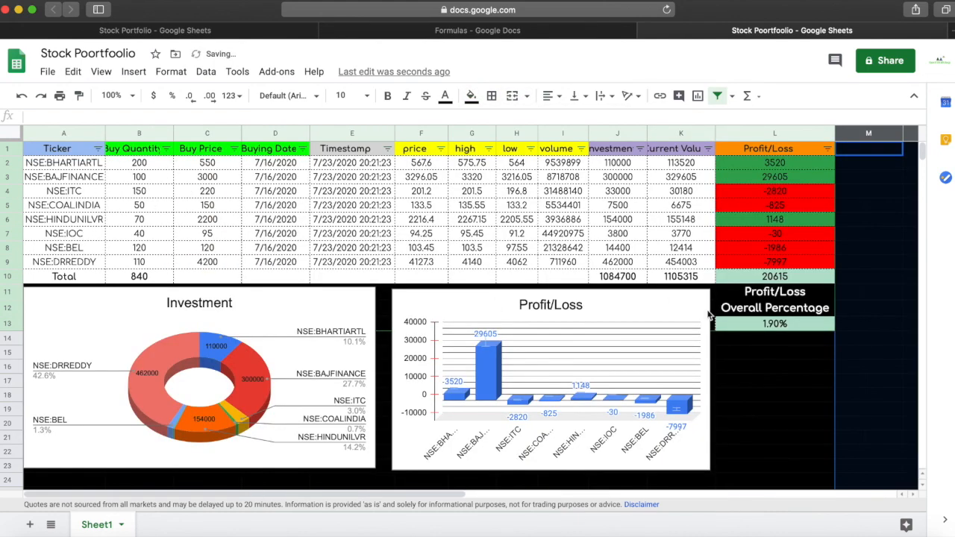
{"action": "left_click", "coordinate": [777, 369]}
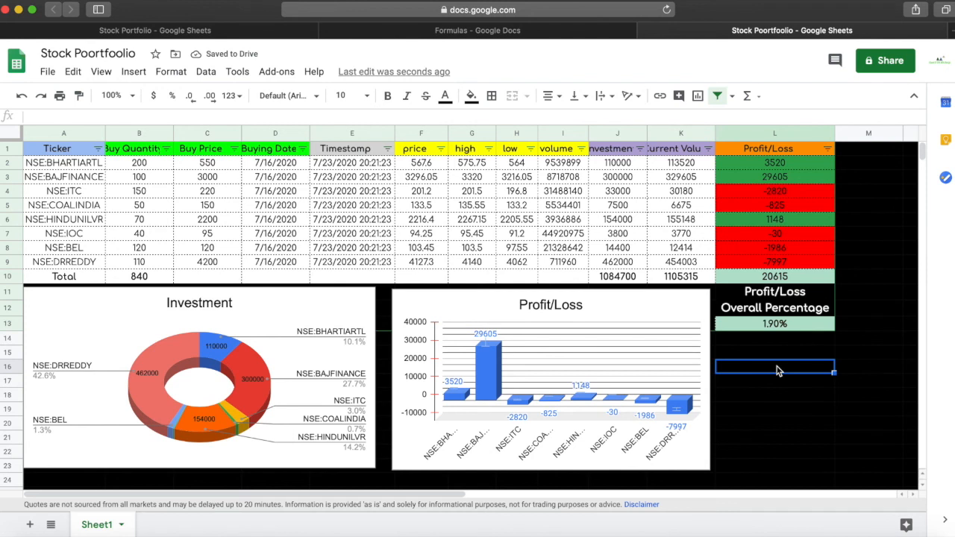
Extend the Profit/Loss chart's left edge towards the Investment chart and raise both charts' top edges to the bottom of row 10
{"action": "left_click", "coordinate": [417, 385]}
{"action": "left_click_drag", "start_coordinate": [391, 380], "coordinate": [380, 379]}
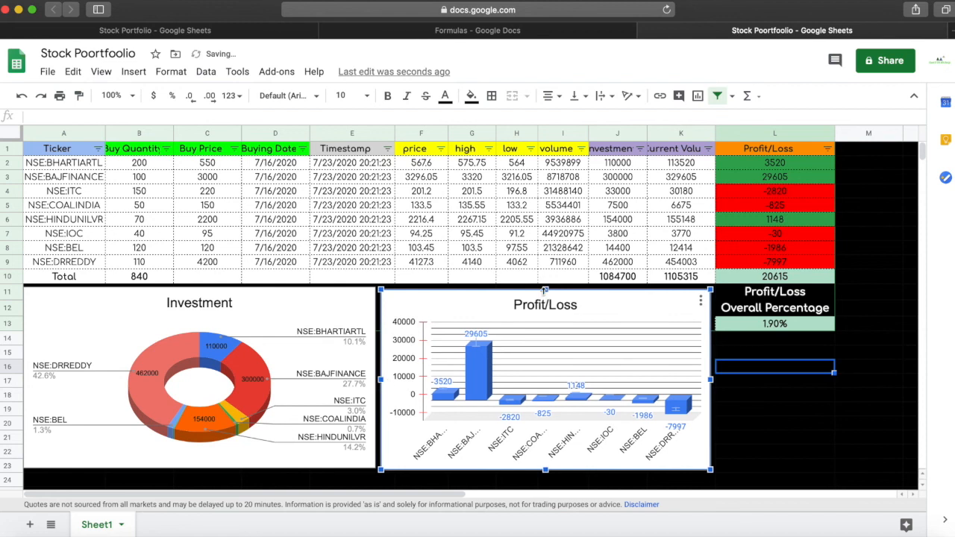
{"action": "left_click_drag", "start_coordinate": [545, 289], "coordinate": [545, 285]}
{"action": "left_click", "coordinate": [242, 319]}
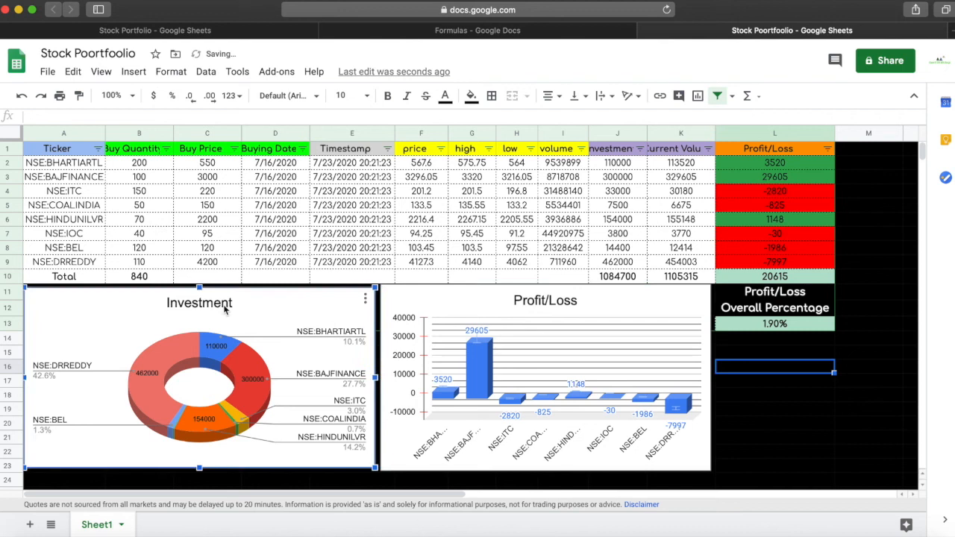
{"action": "left_click_drag", "start_coordinate": [199, 285], "coordinate": [200, 282]}
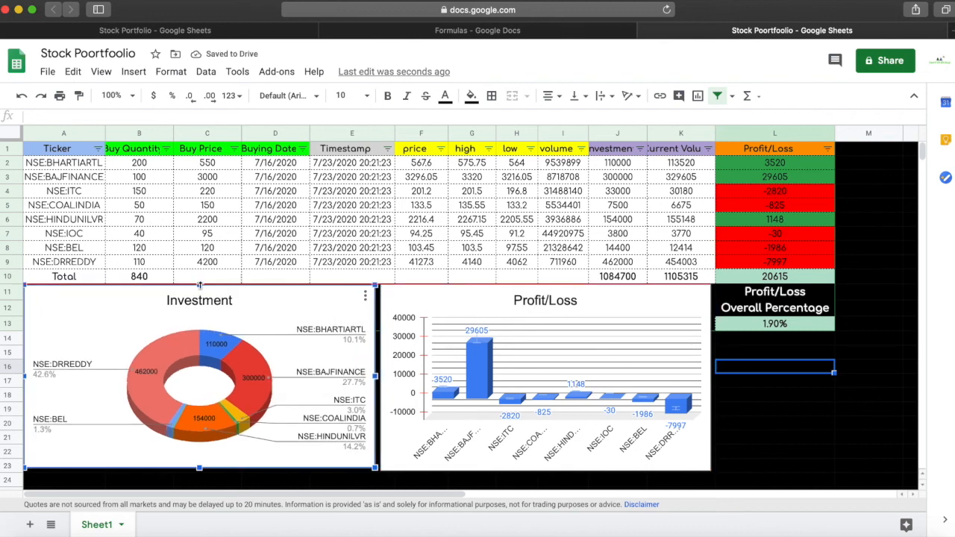
Align the Profit/Loss chart's bottom edge with the Investment chart and widen it to the end of column K
{"action": "left_click", "coordinate": [556, 456]}
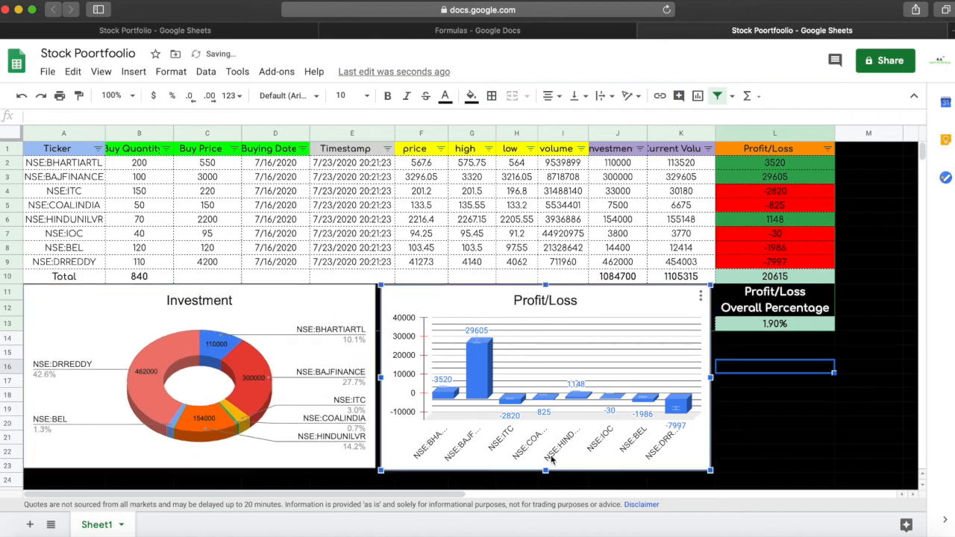
{"action": "left_click_drag", "start_coordinate": [546, 469], "coordinate": [546, 467]}
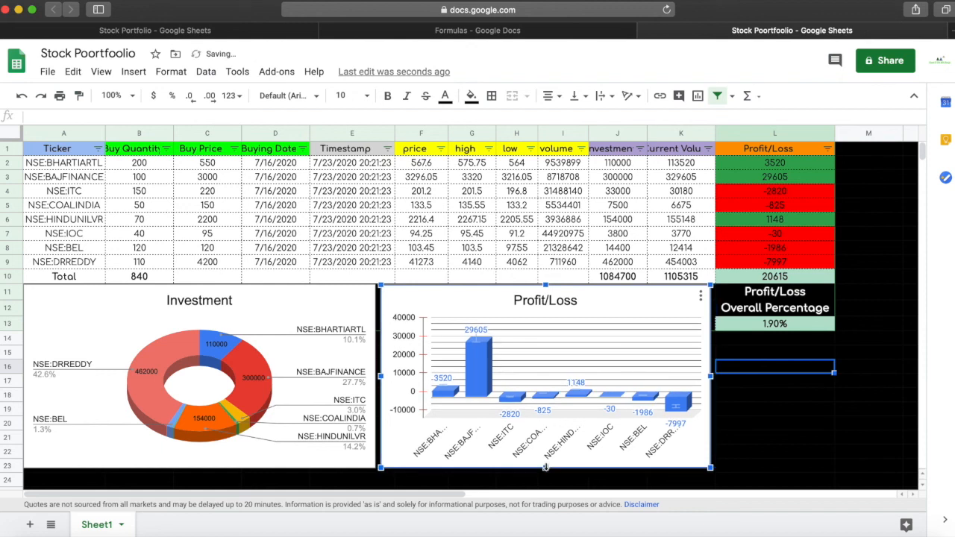
{"action": "left_click", "coordinate": [776, 453]}
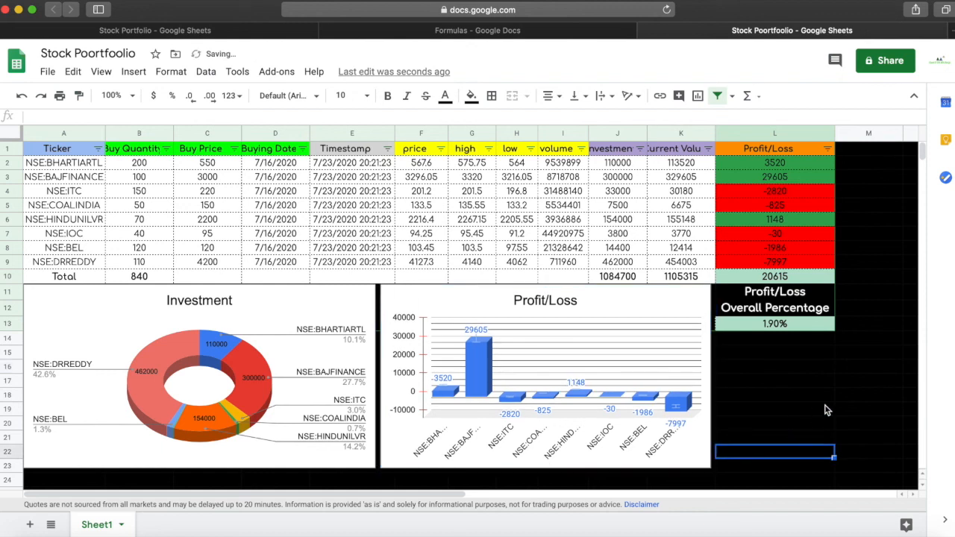
{"action": "left_click", "coordinate": [689, 313]}
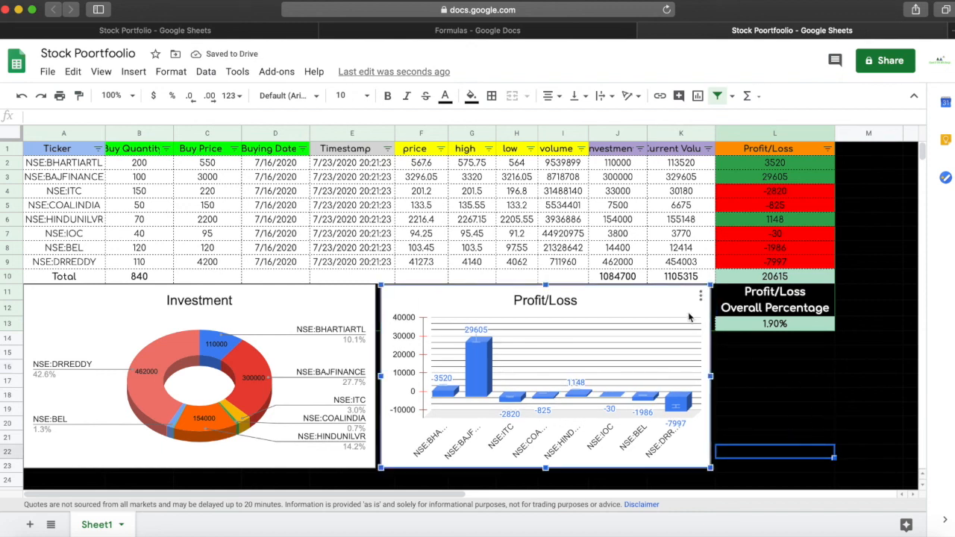
{"action": "left_click_drag", "start_coordinate": [711, 376], "coordinate": [716, 376]}
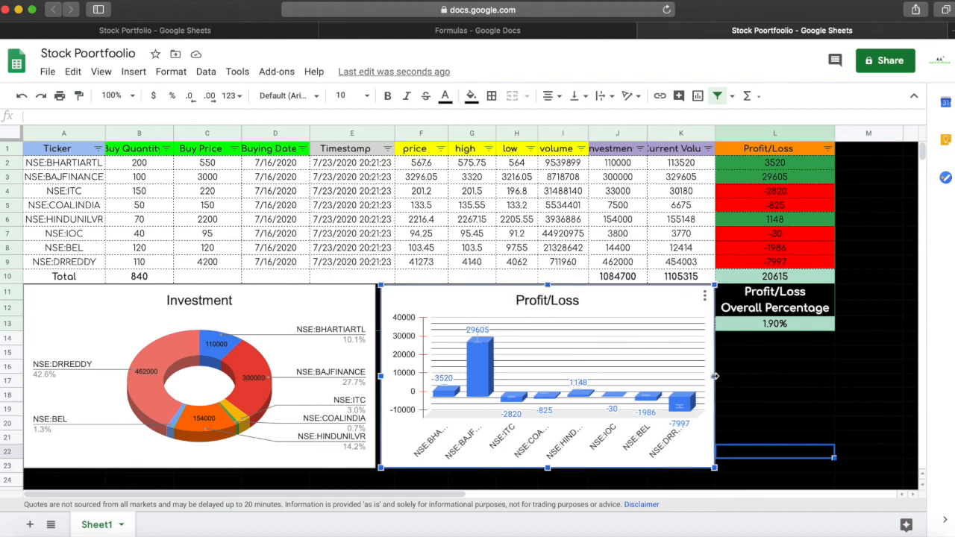
{"action": "left_click", "coordinate": [843, 395]}
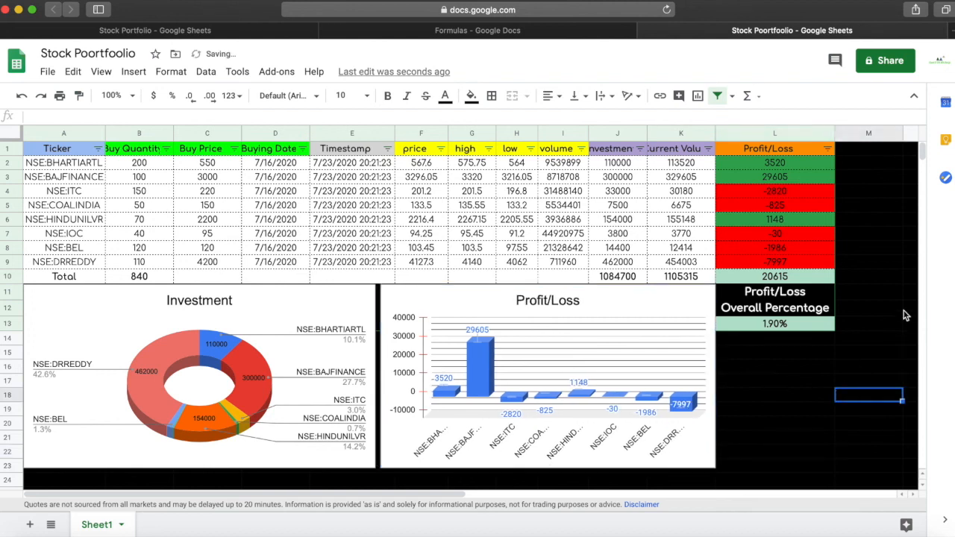
{"action": "scroll", "coordinate": [904, 312], "scroll_direction": "down", "scroll_amount": 1}
{"action": "scroll", "coordinate": [904, 312], "scroll_direction": "up", "scroll_amount": 1}
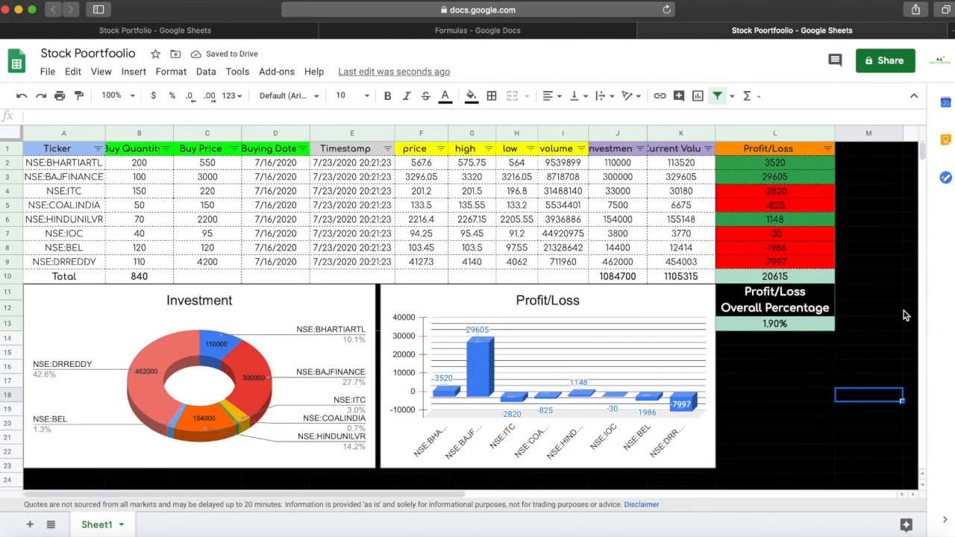